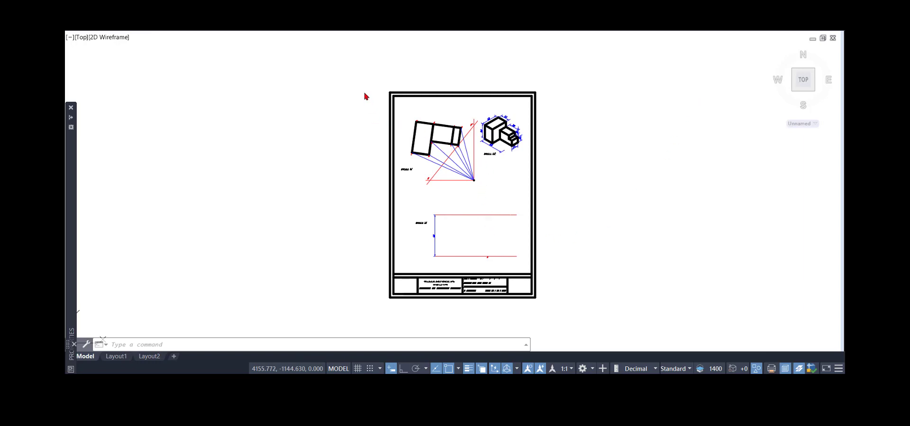
Examine the 1:1 plan view with its projection lines and the dimensioned 1:2 isometric of the stepped block.
scroll(474, 139, up, 5)
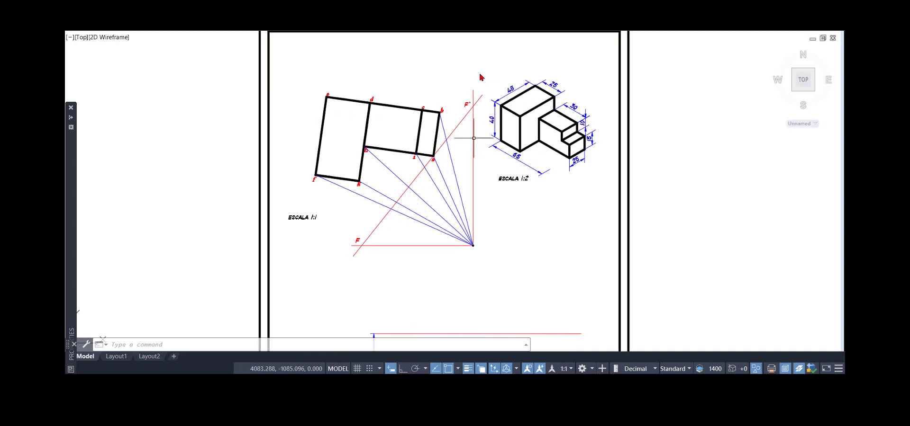
scroll(561, 92, up, 4)
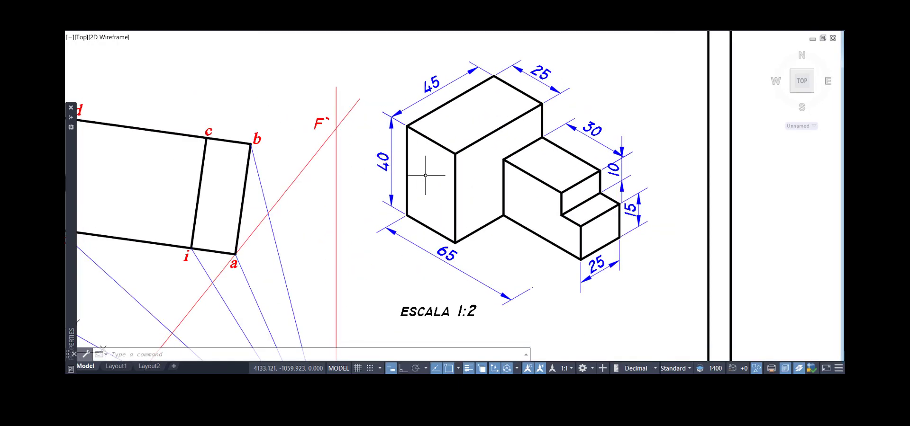
scroll(426, 175, down, 3)
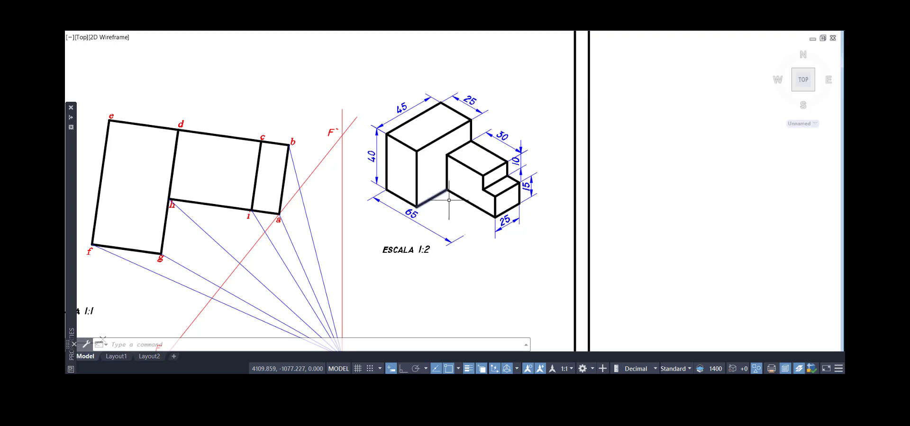
mouse_move(432, 213)
middle_down()
mouse_move(473, 186)
mouse_move(532, 189)
middle_up()
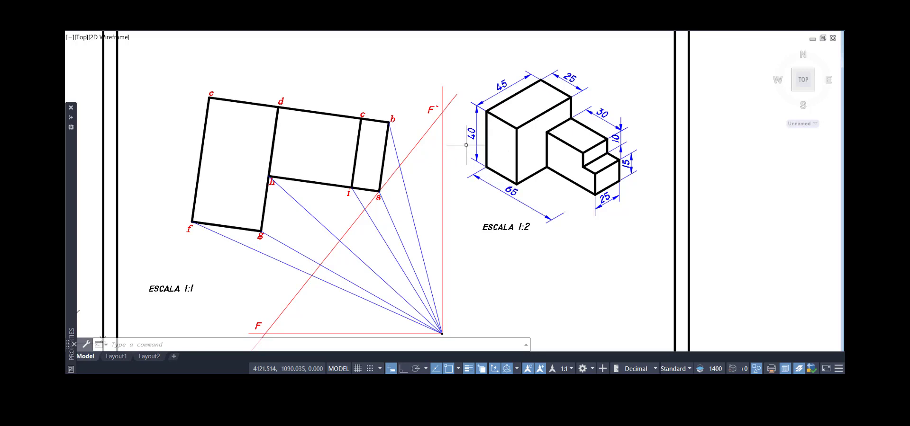
middle_drag(328, 158, 447, 124)
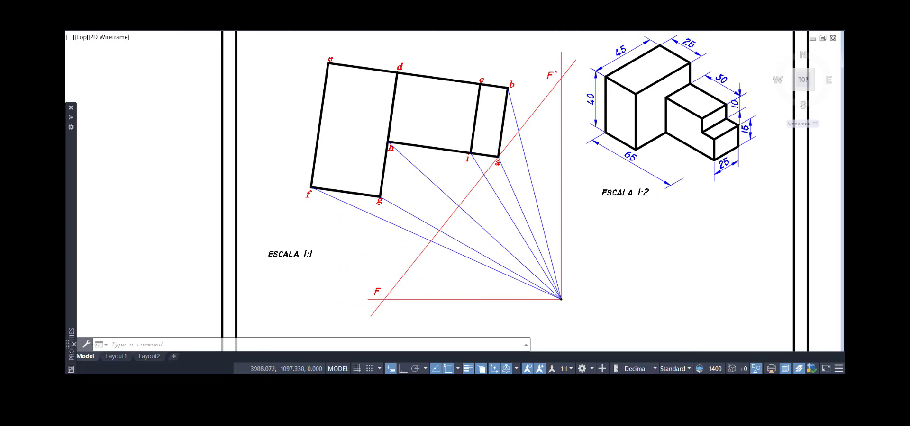
scroll(299, 169, down, 2)
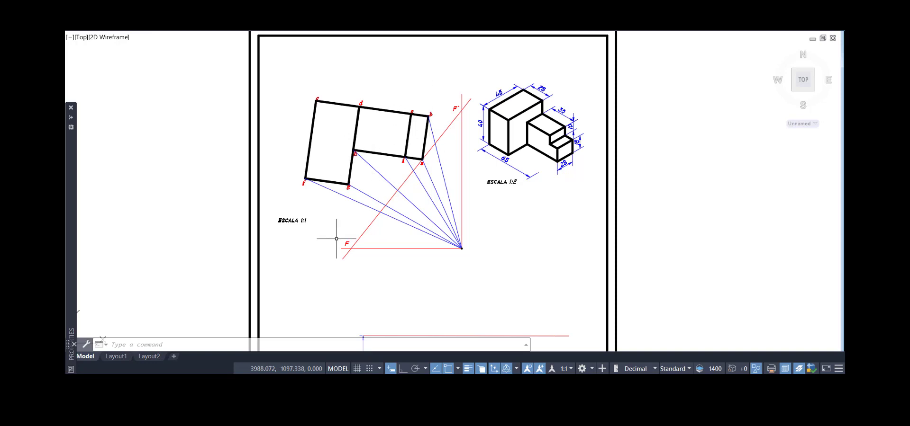
Inspect the inclined red line F–F' and the point where it meets vertex a of the plan.
click(365, 231)
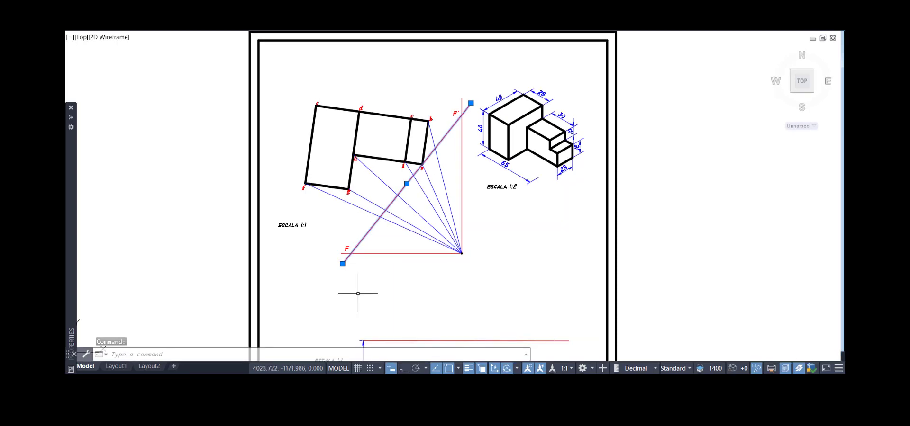
key(Escape)
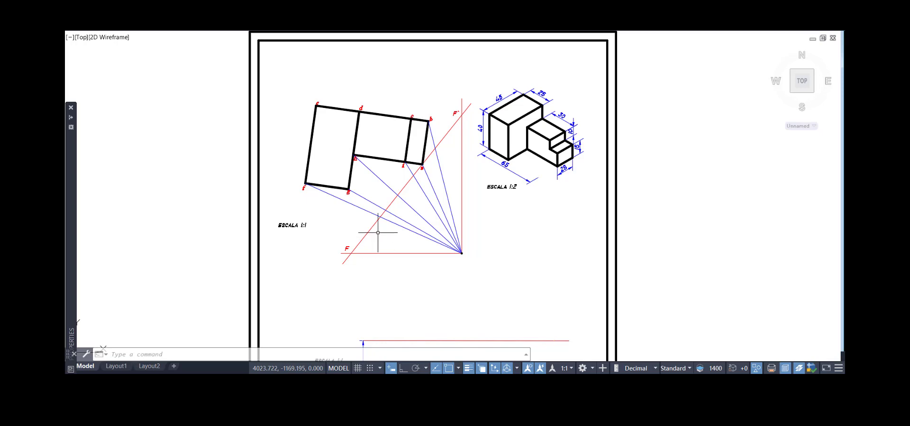
scroll(426, 168, up, 2)
scroll(426, 168, up, 5)
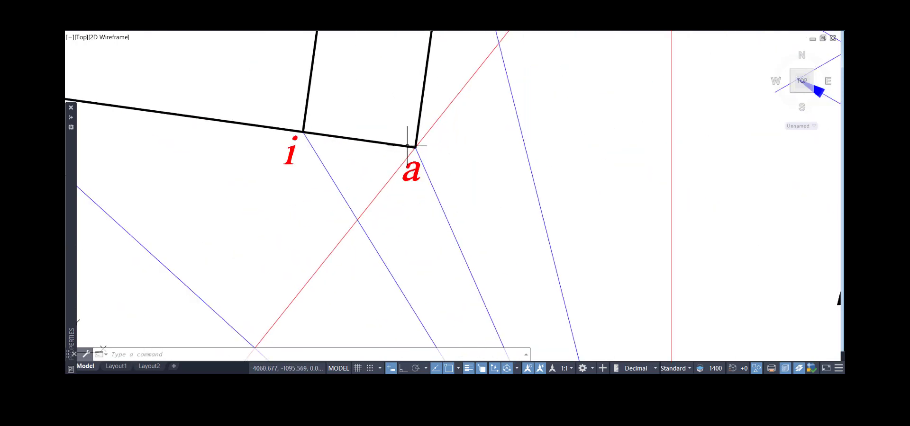
click(396, 166)
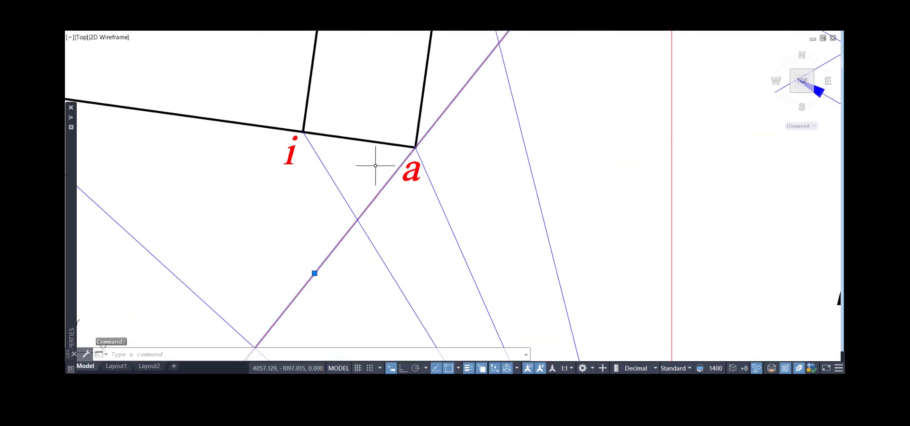
scroll(376, 164, down, 7)
middle_drag(376, 165, 440, 147)
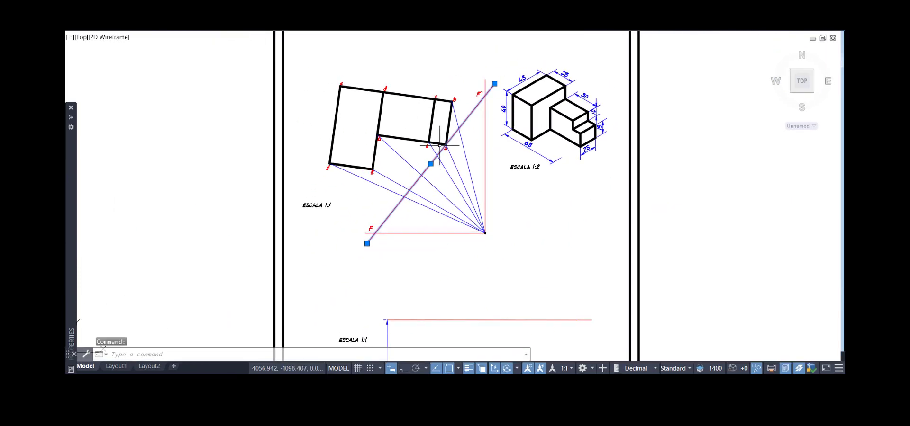
key(Escape)
key(Escape)
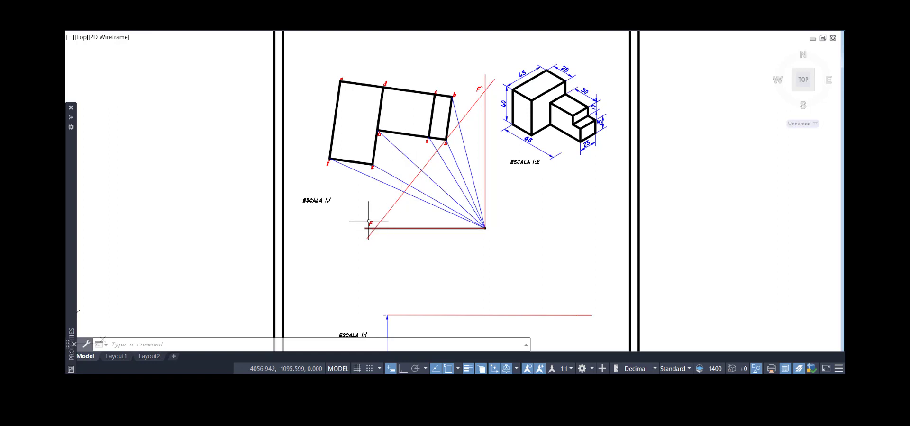
Highlight the labels F and F' at the two ends of the inclined red line, and clear the selection.
click(348, 212)
click(390, 245)
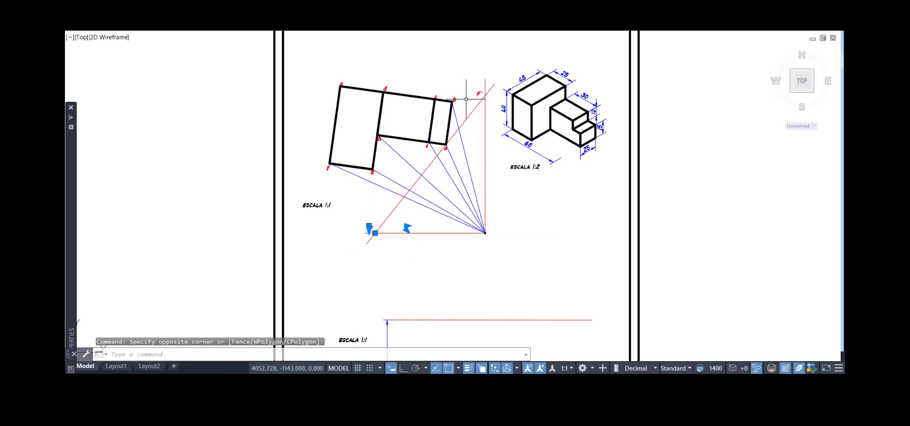
click(469, 79)
click(493, 105)
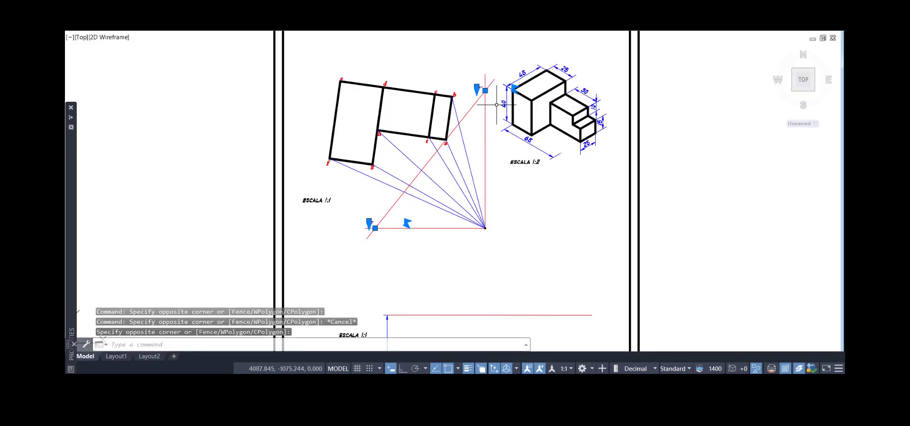
key(Escape)
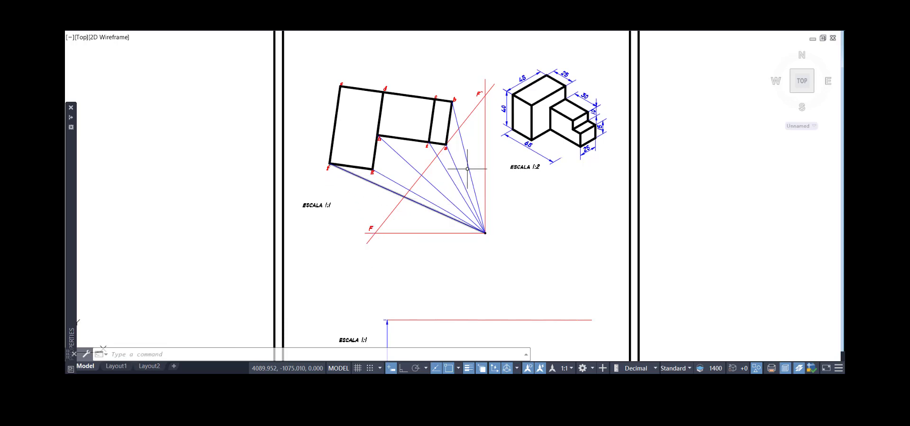
Compare vertex g of the plan with the front vertical edge of the tall block in the isometric.
scroll(465, 166, up, 2)
middle_drag(463, 166, 558, 190)
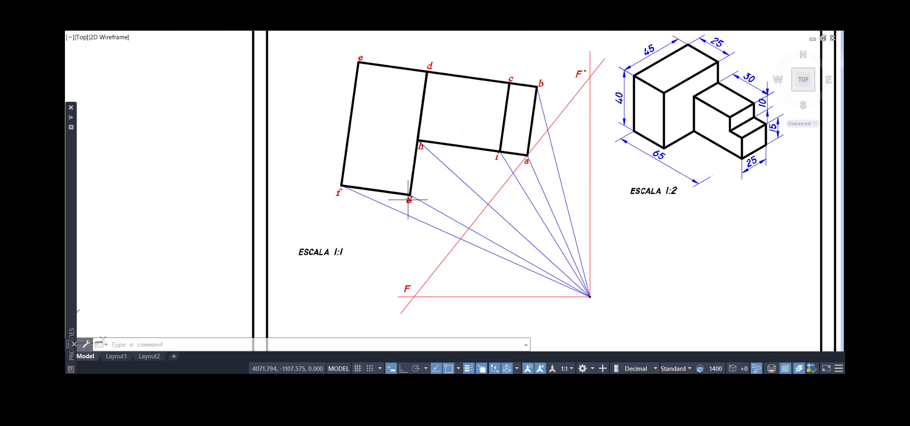
click(391, 181)
click(425, 215)
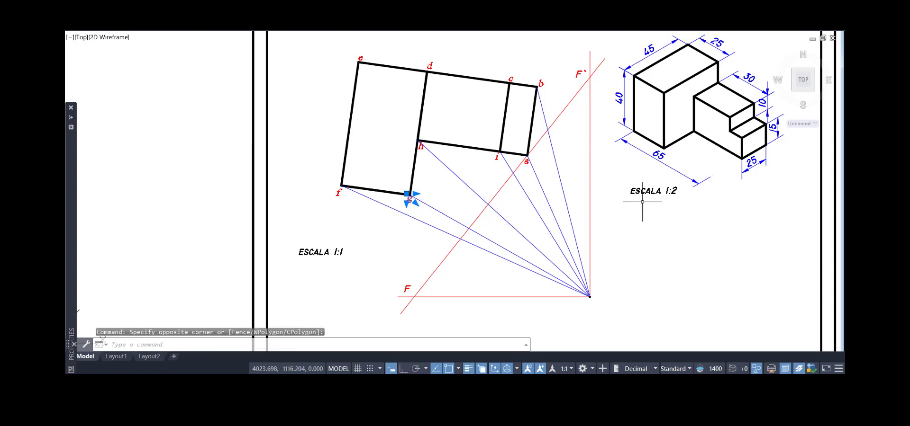
click(655, 75)
click(673, 156)
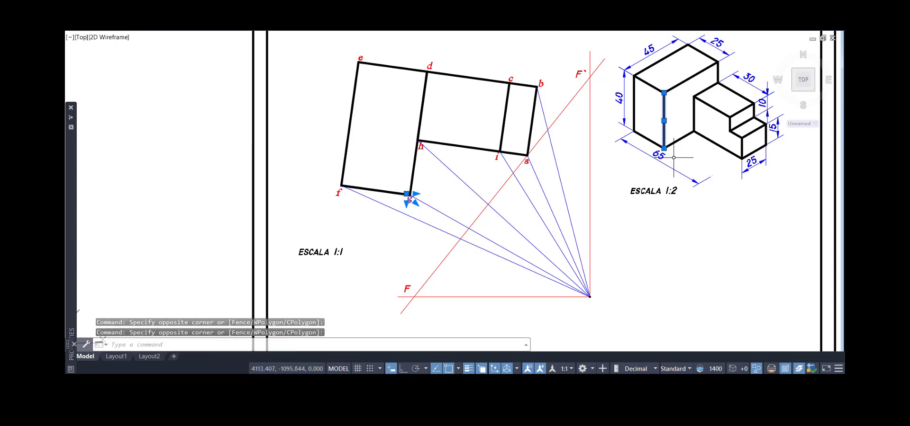
key(Escape)
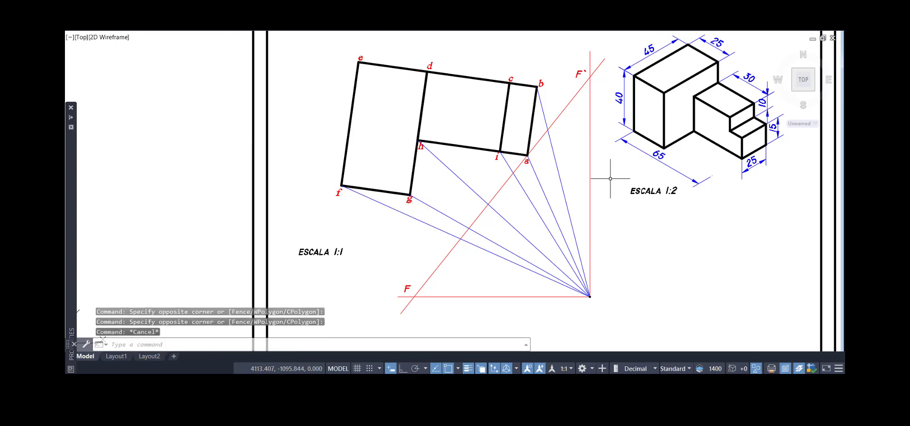
Compare vertex a of the plan with the front vertical edge of the low step in the isometric.
click(522, 154)
click(529, 163)
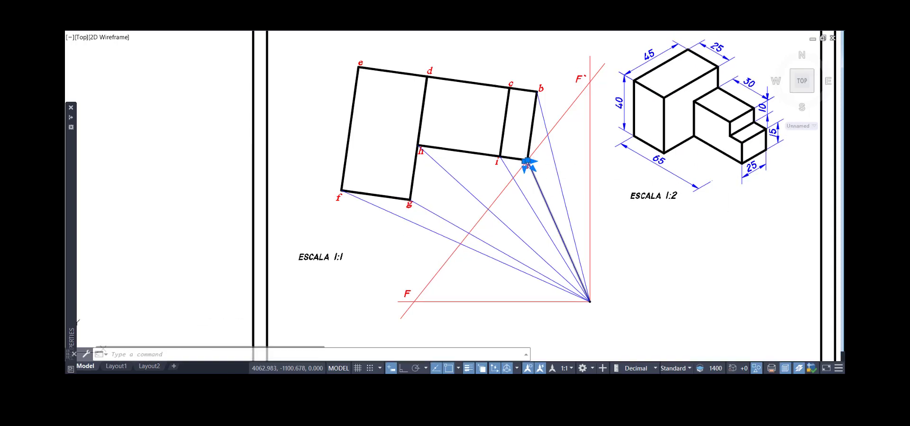
click(740, 151)
click(744, 148)
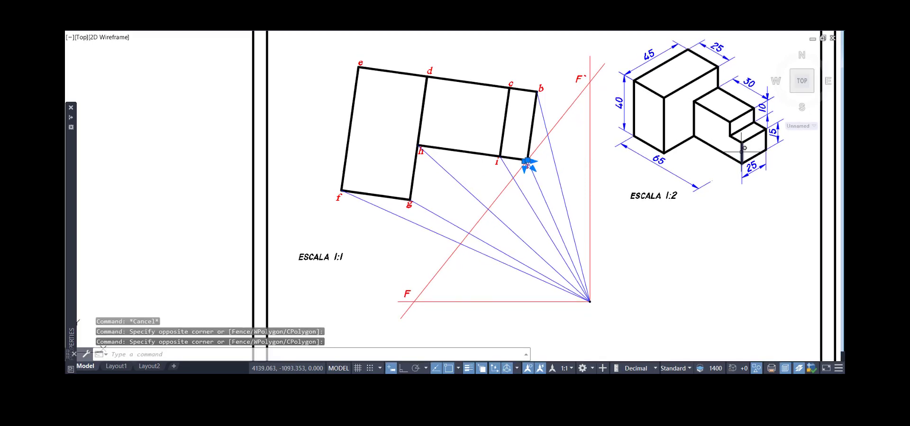
click(742, 152)
key(Escape)
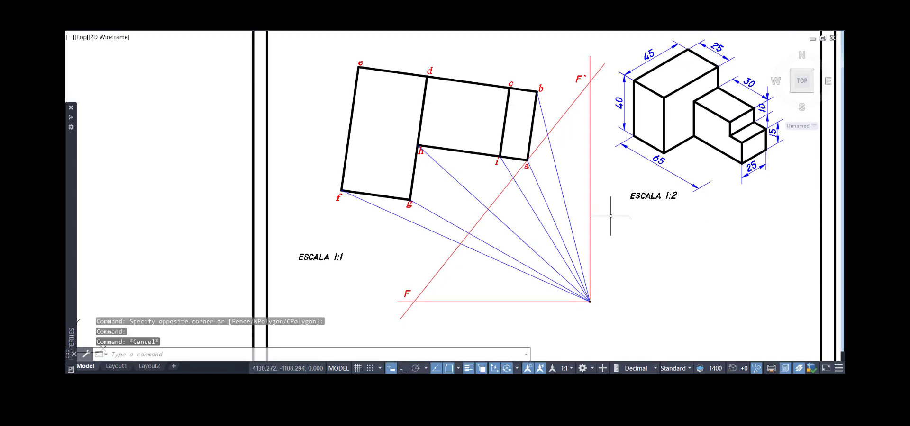
Split the model space into two vertical viewports.
middle_drag(653, 236, 573, 238)
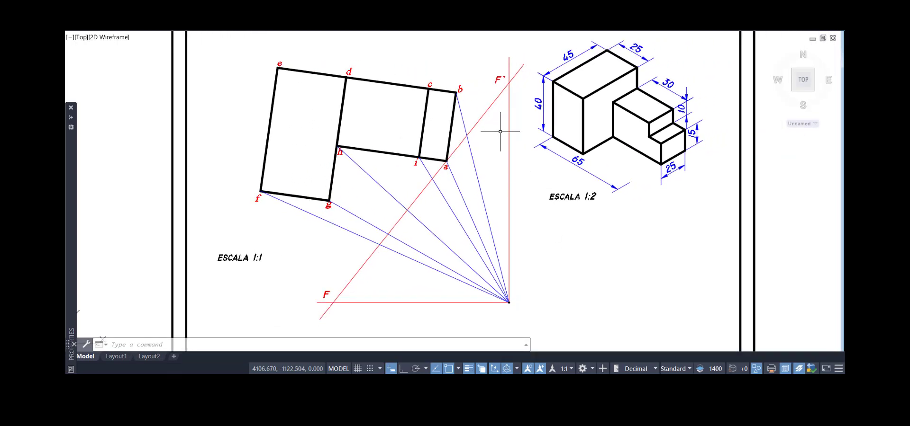
click(410, 31)
click(435, 49)
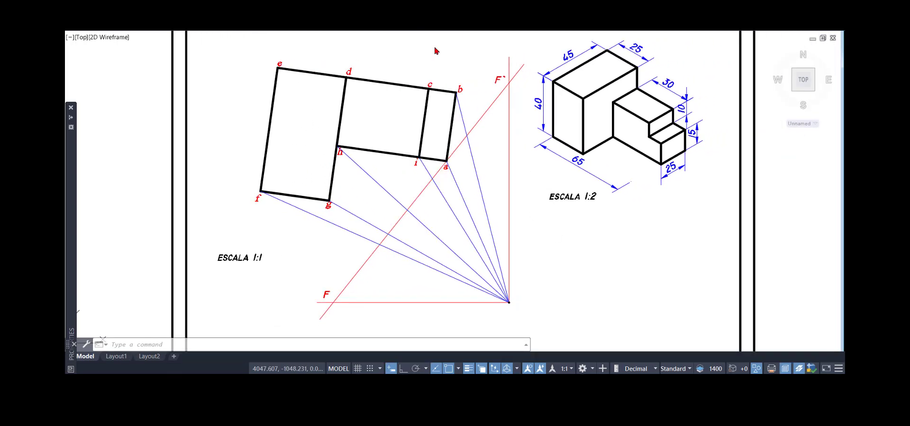
click(307, 117)
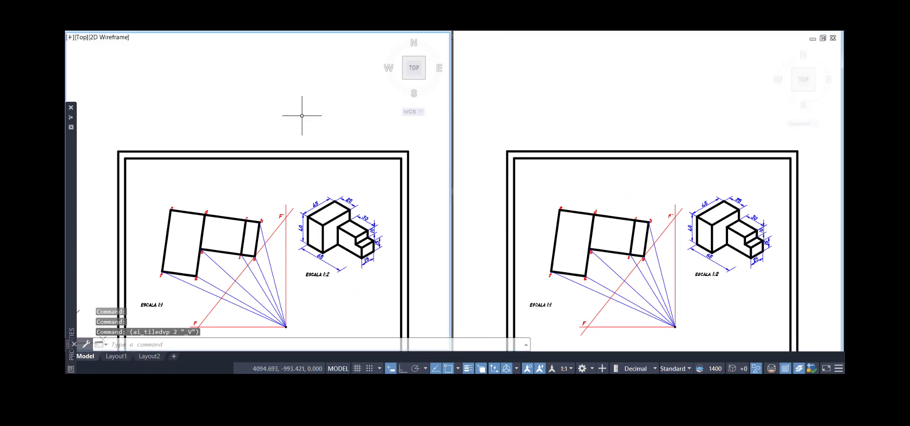
Frame the plan and isometric in one viewport and the two horizontal red lines spaced 60 apart in the other.
middle_drag(301, 131, 294, 63)
scroll(265, 200, up, 2)
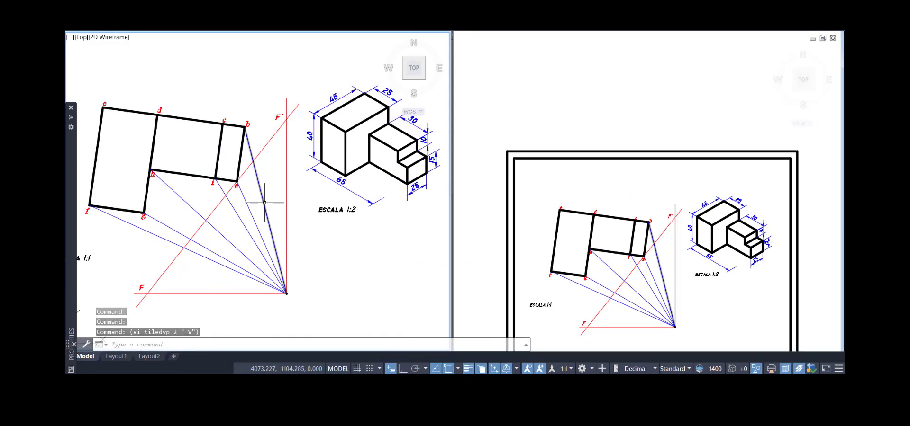
middle_drag(264, 200, 253, 200)
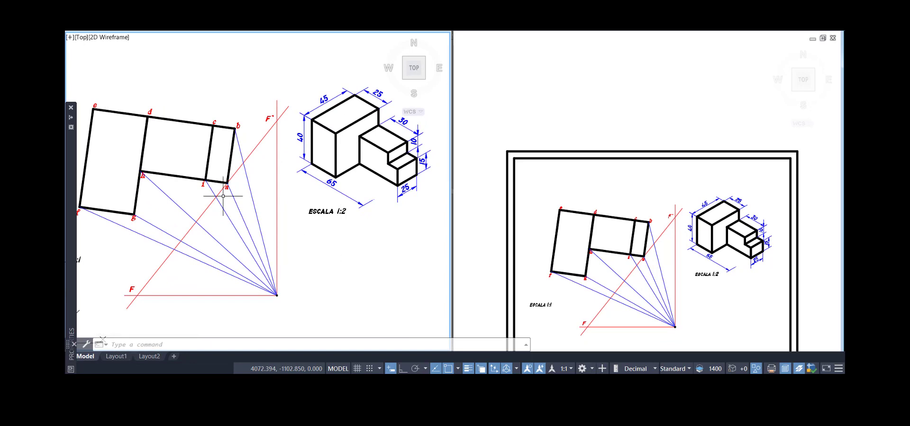
click(609, 178)
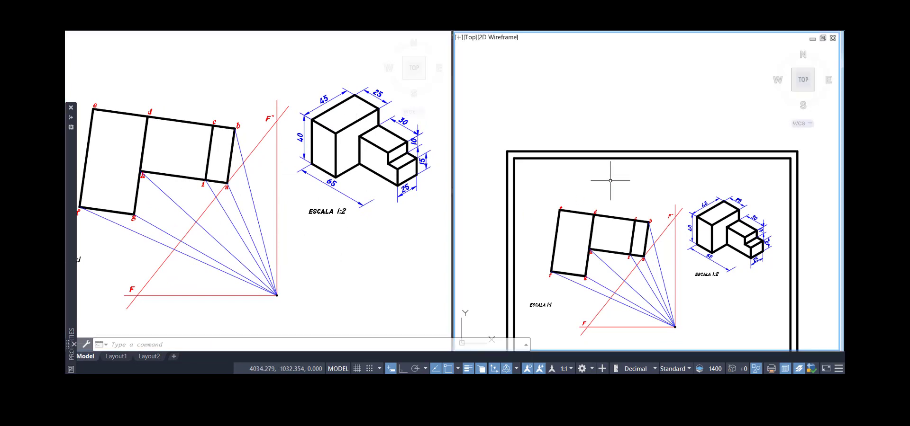
middle_drag(635, 204, 608, 27)
scroll(609, 241, up, 2)
middle_drag(608, 250, 603, 165)
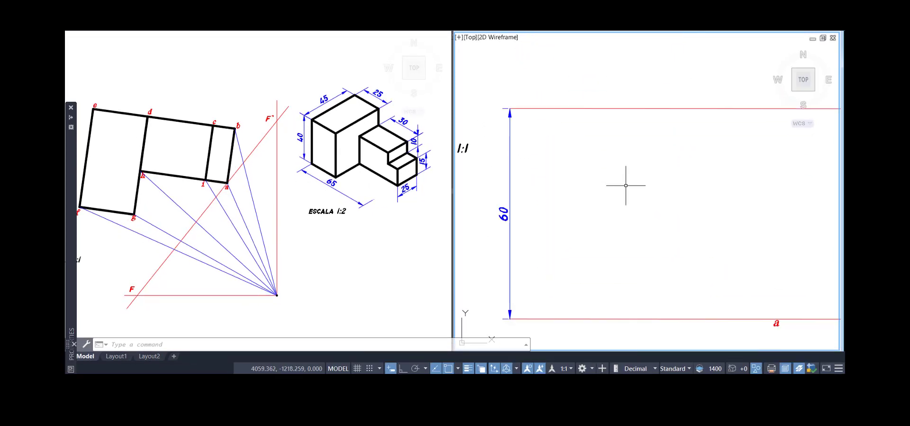
middle_drag(625, 186, 602, 186)
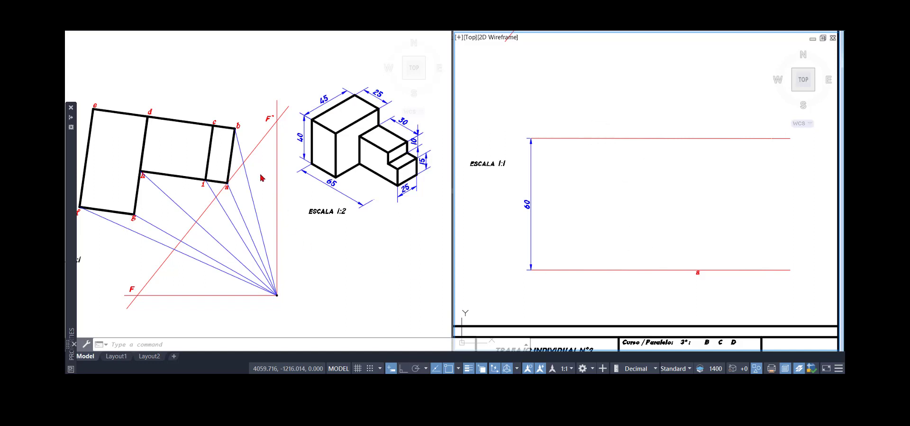
Examine vertex a on line F–F' in the plan, and make the viewport with the two horizontal lines active.
click(232, 194)
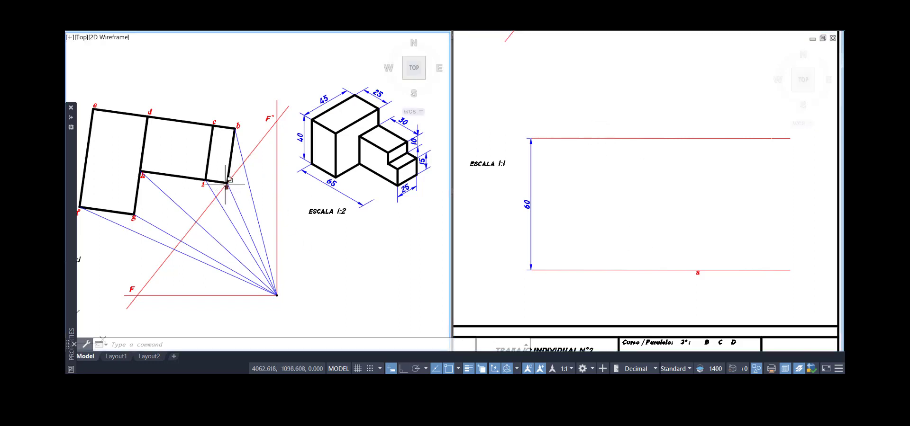
scroll(225, 186, up, 6)
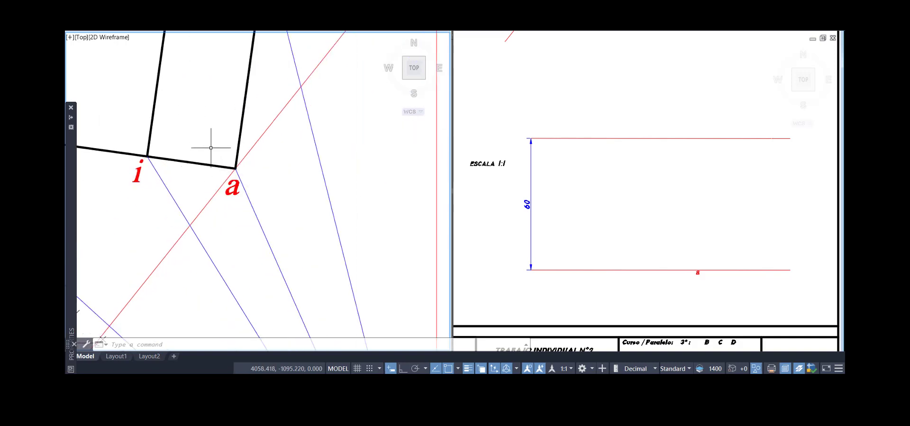
scroll(223, 175, down, 6)
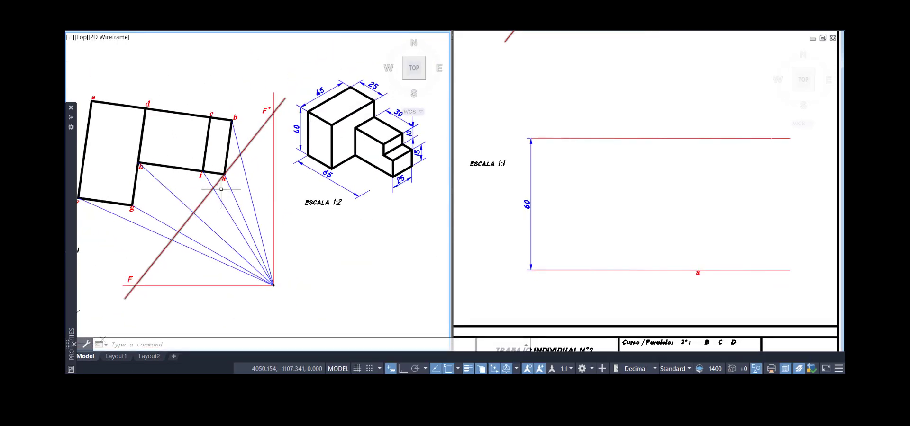
scroll(221, 189, up, 2)
scroll(243, 195, down, 2)
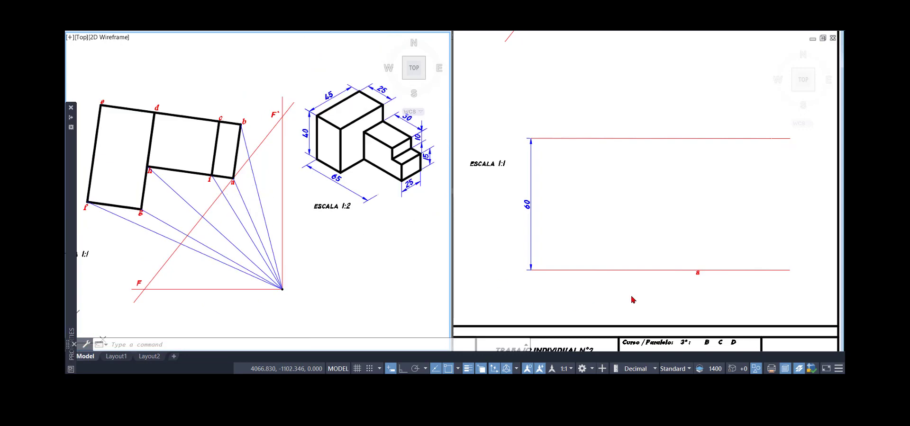
click(633, 299)
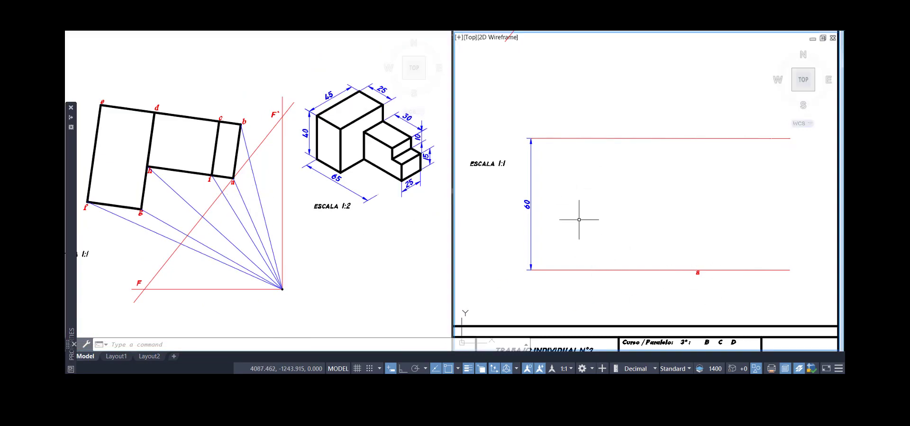
Examine the two horizontal red lines and the 60 dimension that sets the spacing between them.
click(508, 116)
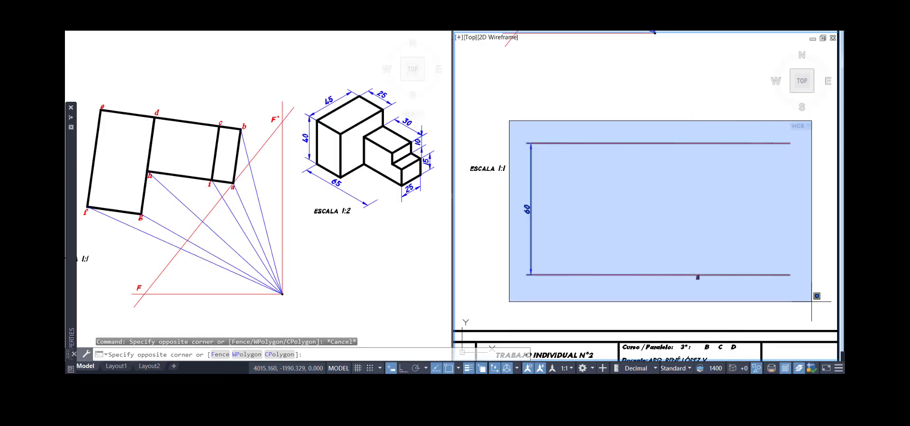
click(810, 302)
key(Escape)
key(Escape)
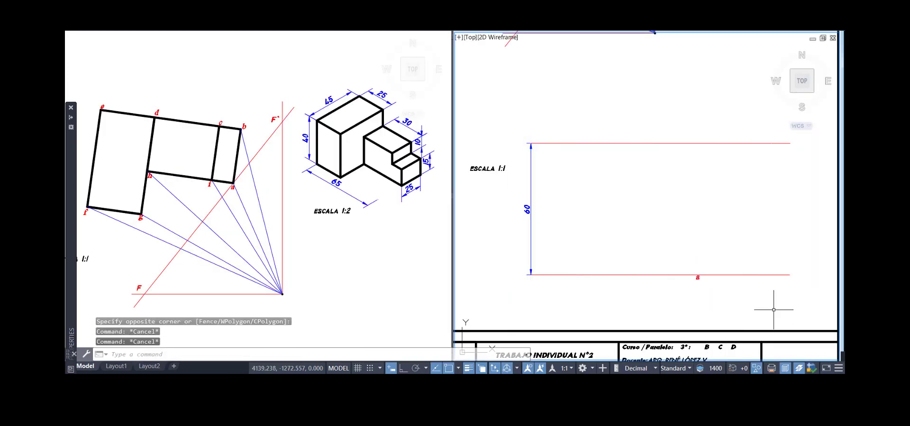
click(760, 274)
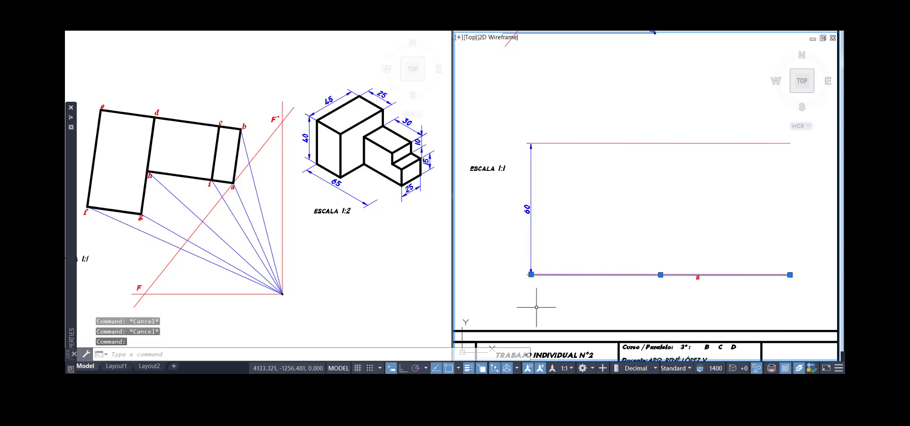
key(Escape)
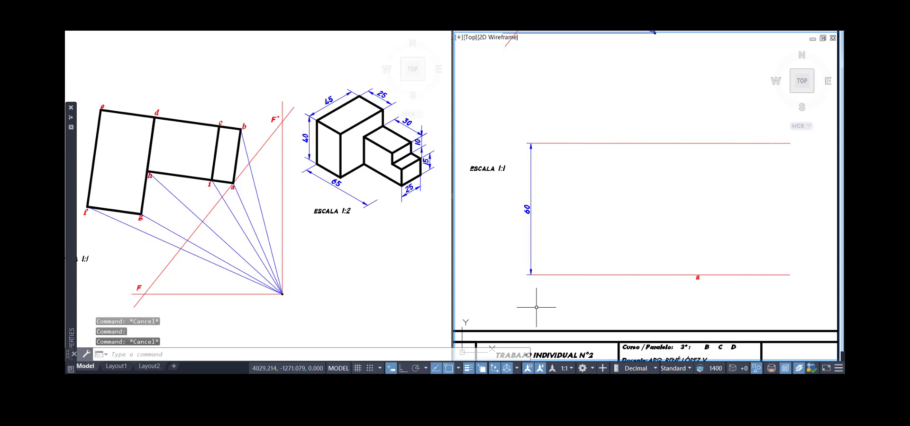
click(566, 143)
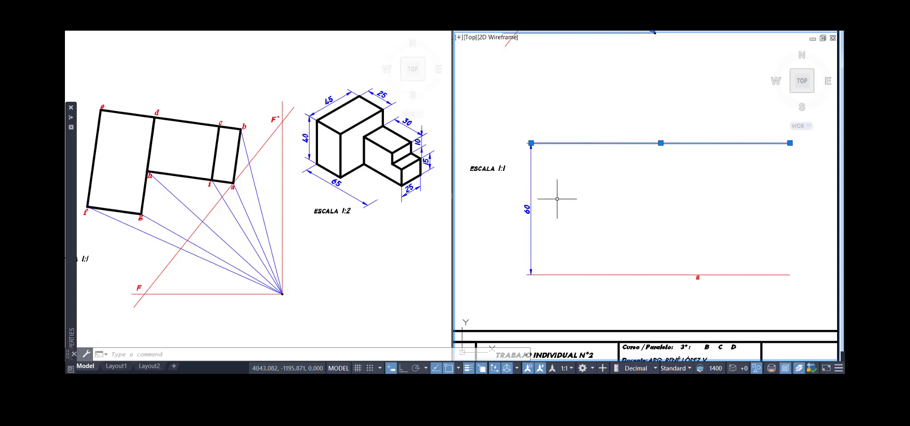
key(Escape)
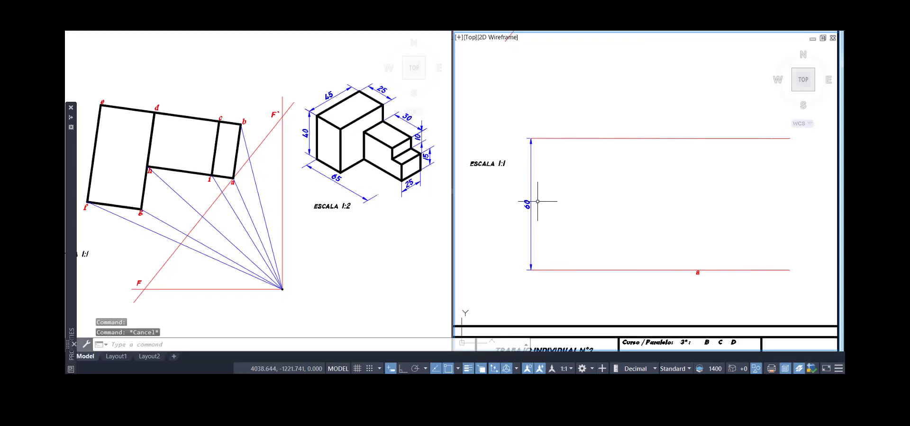
click(514, 193)
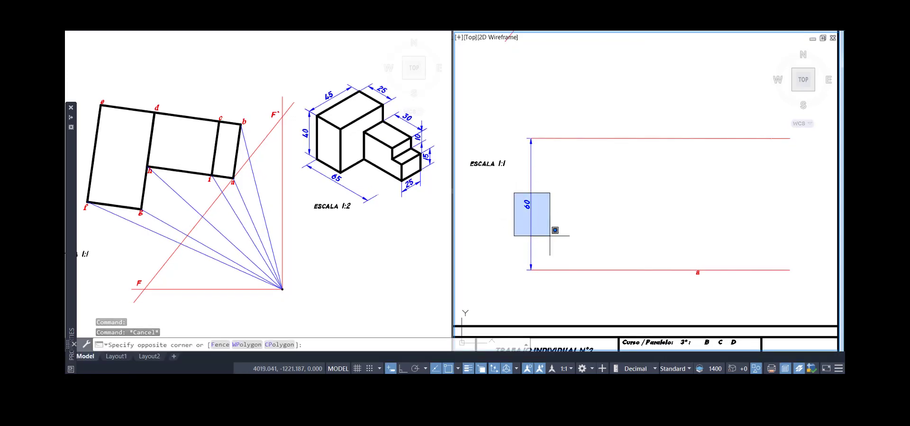
key(Escape)
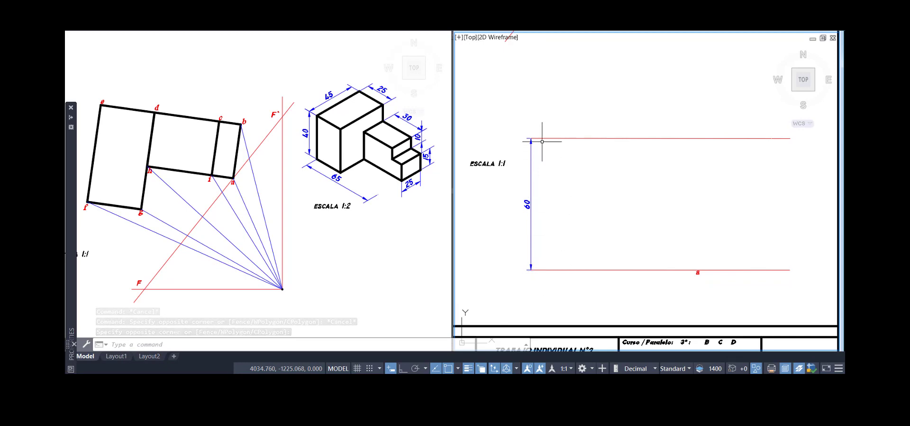
Examine the tall block's 40 height dimension in the isometric and compare it with the space between the two horizontal lines.
click(292, 95)
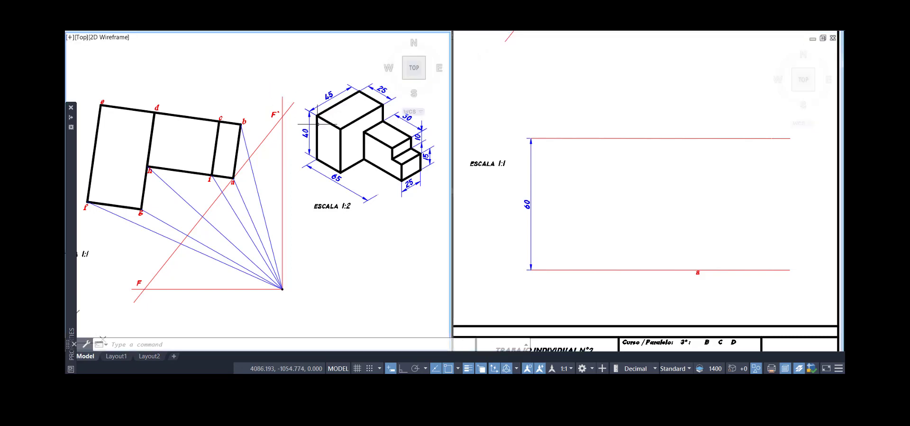
middle_drag(302, 157, 260, 199)
scroll(244, 209, up, 4)
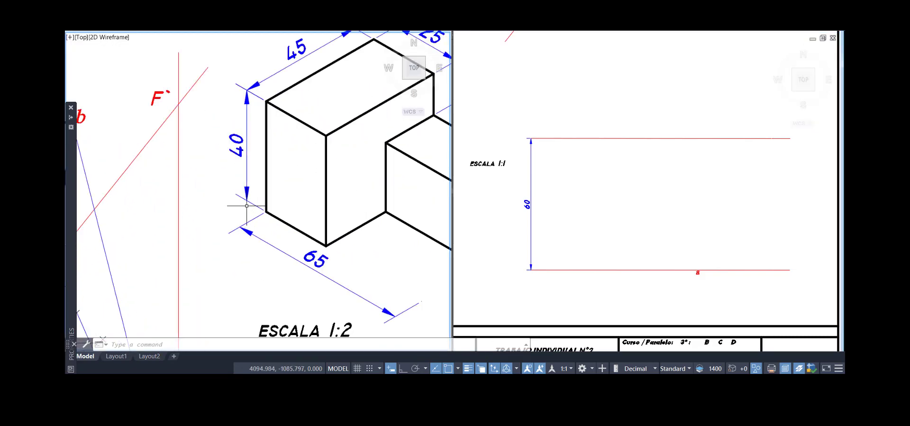
scroll(237, 203, down, 2)
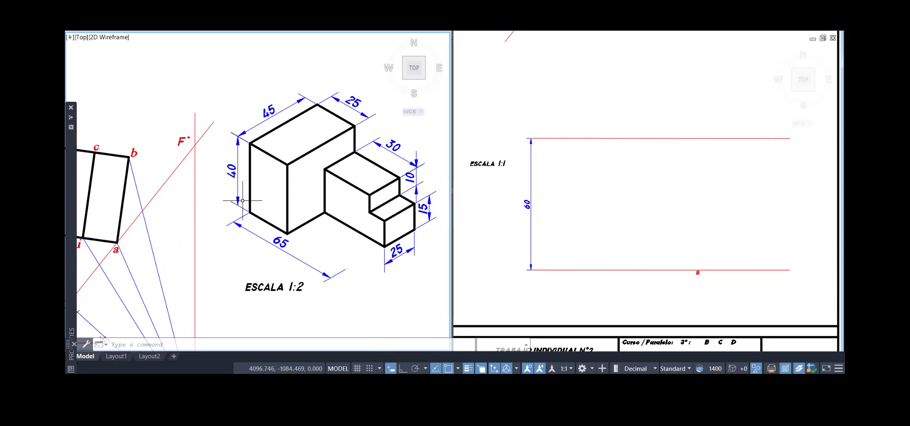
click(543, 219)
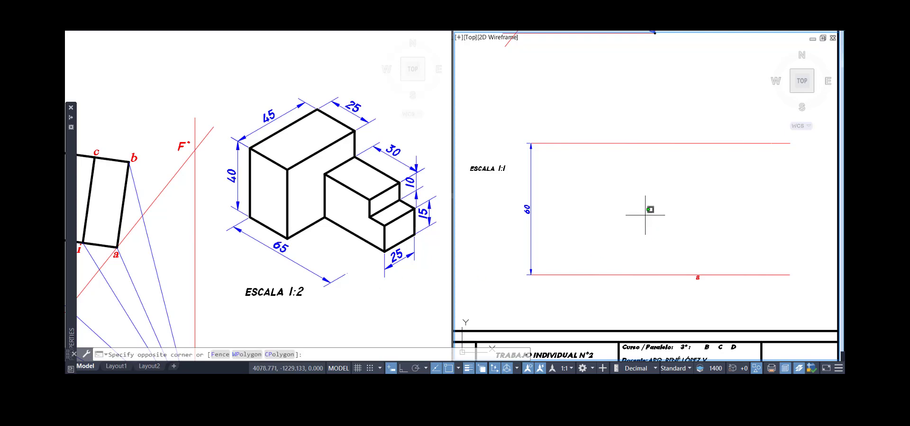
click(599, 228)
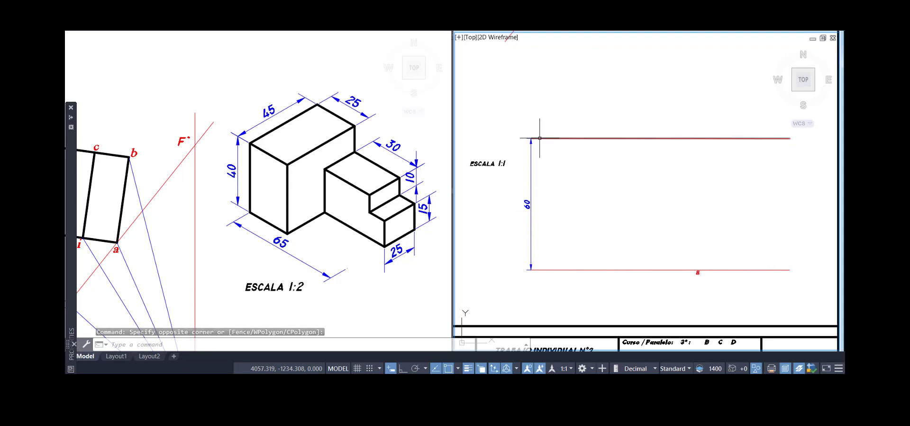
Frame the plan and isometric together in one viewport and the horizontal lines with the title block in the other.
click(274, 146)
scroll(376, 173, down, 5)
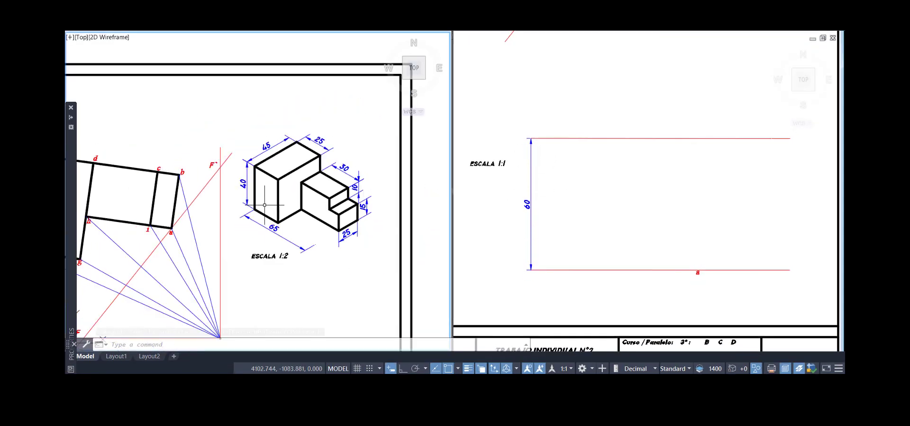
scroll(299, 194, up, 3)
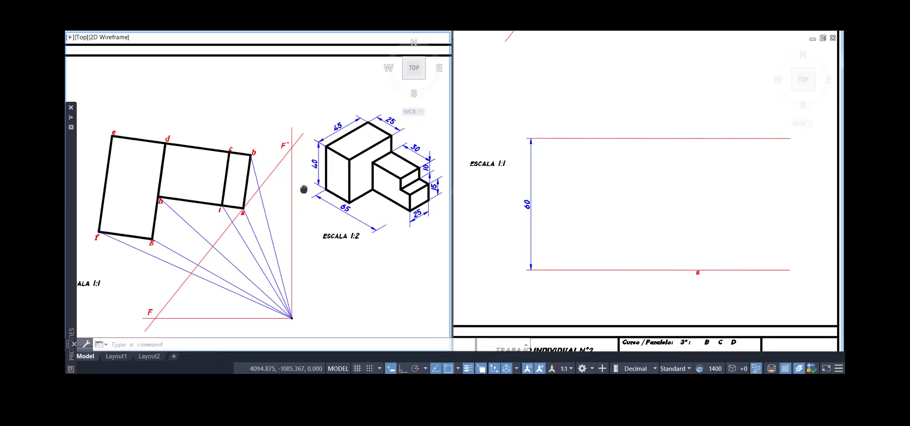
click(472, 215)
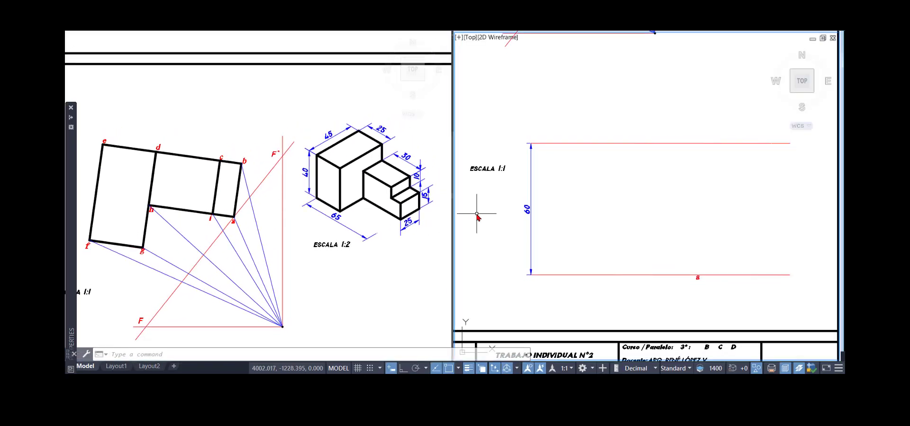
middle_drag(504, 214, 505, 188)
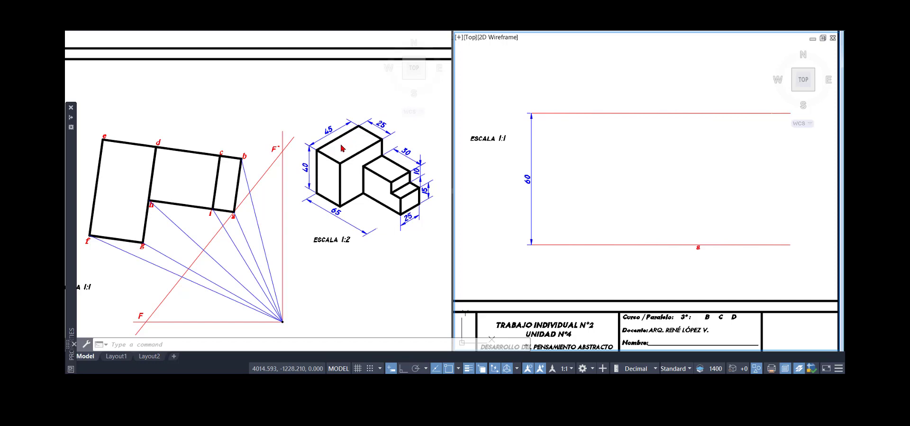
Highlight the two horizontal lines together with the label a on the lower one, and clear the selection.
click(484, 189)
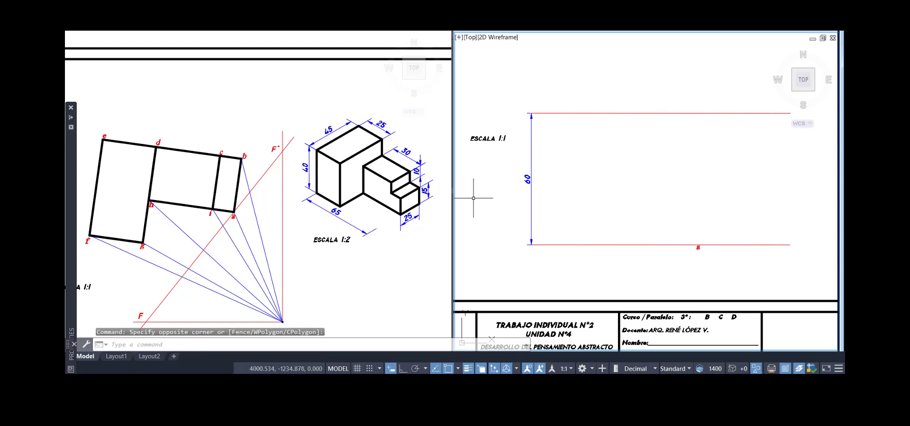
click(583, 249)
click(578, 120)
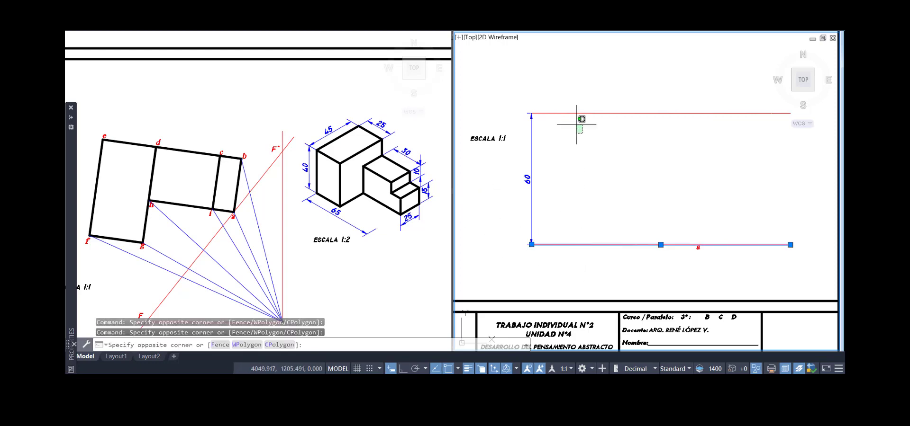
click(568, 102)
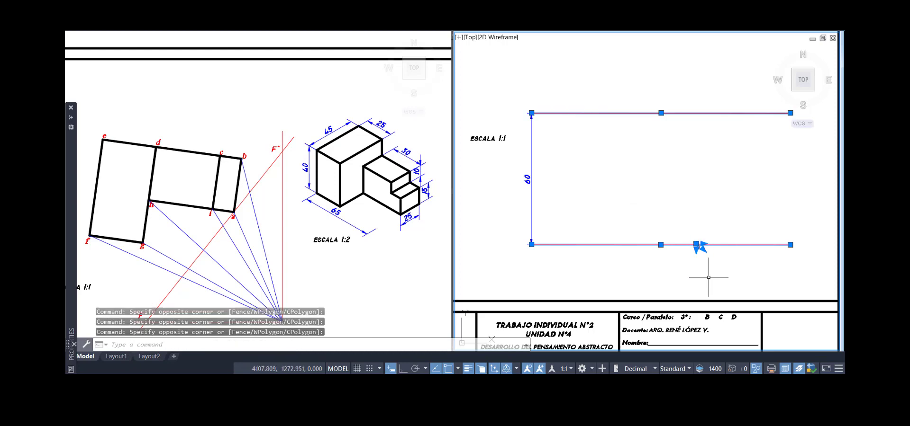
key(Escape)
Examine the projection lines running to the viewpoint and vertex a on line F–F' in the plan.
click(276, 199)
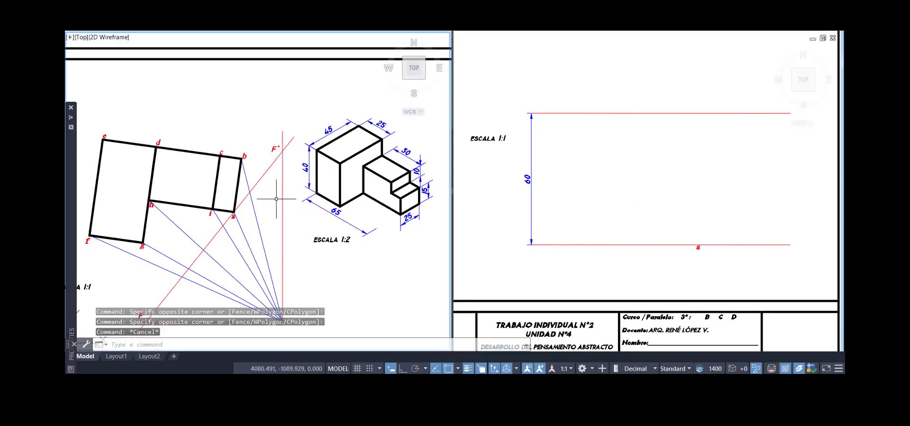
middle_drag(320, 212, 343, 131)
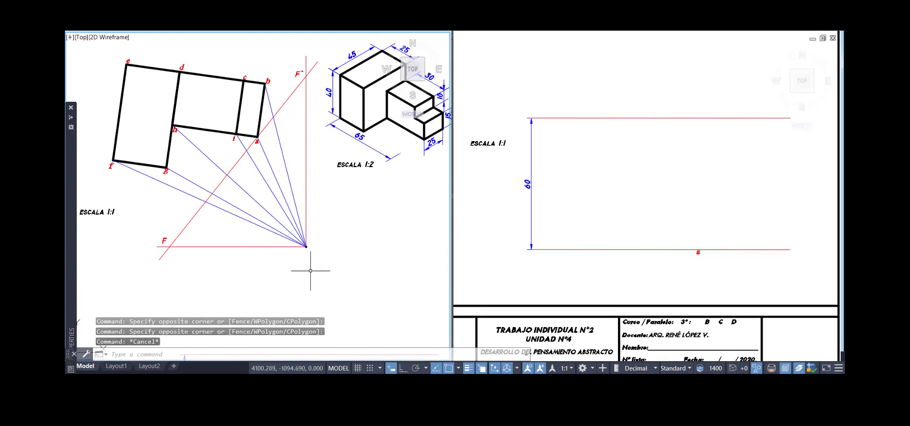
middle_drag(282, 242, 294, 275)
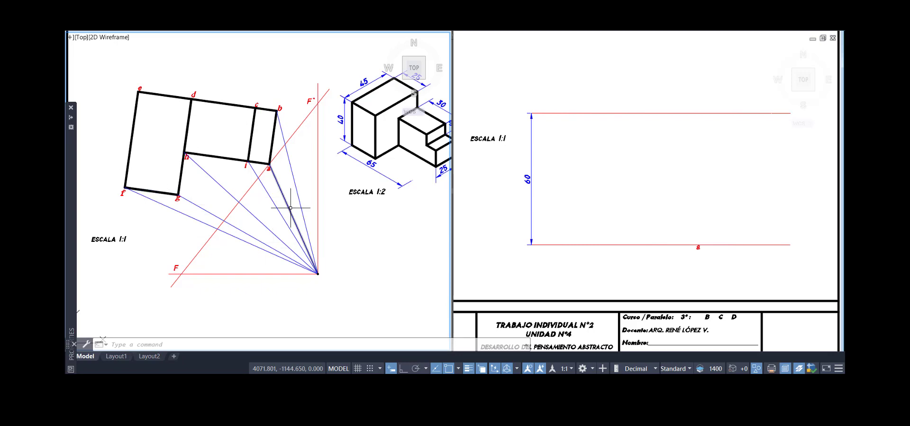
middle_drag(291, 121, 254, 135)
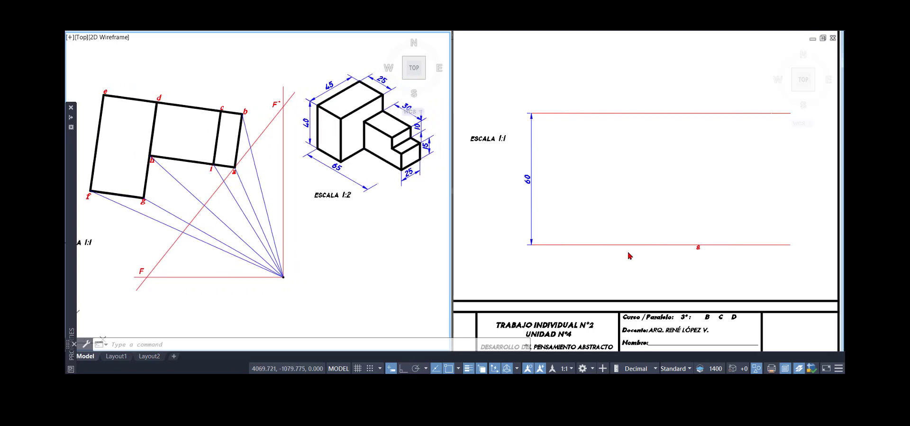
click(239, 171)
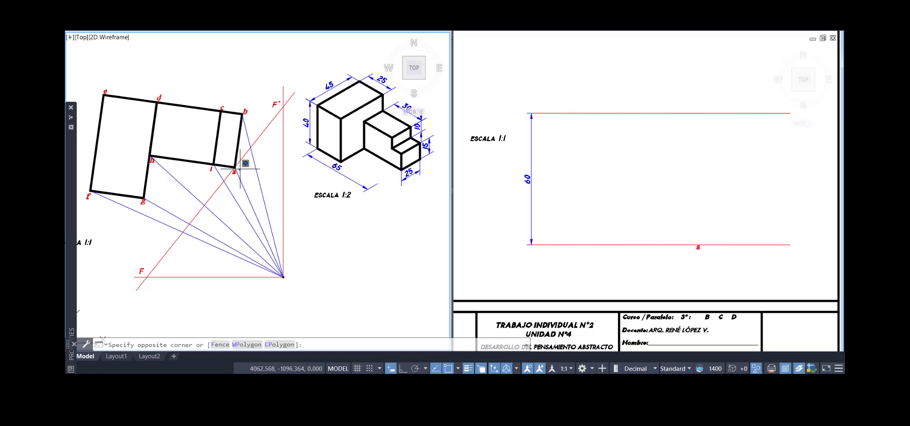
click(238, 170)
Copy the label b from its plan vertex to where its projection line crosses line F–F'.
scroll(231, 172, up, 4)
mouse_move(226, 161)
middle_down()
mouse_move(223, 203)
mouse_move(252, 194)
middle_up()
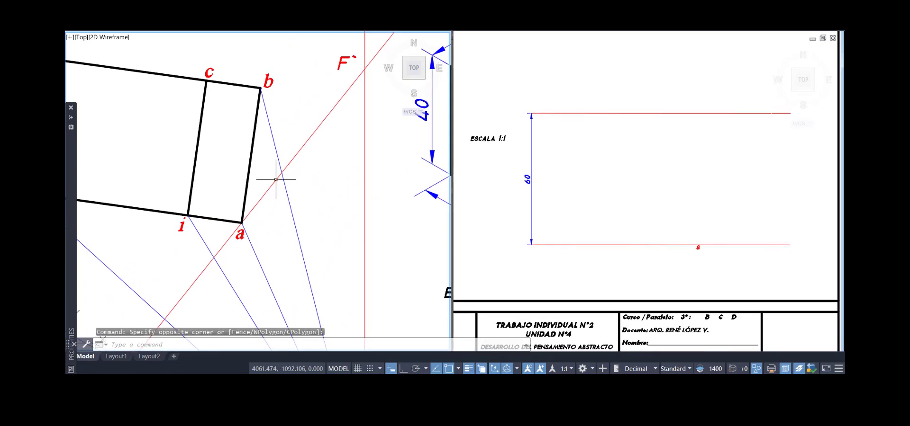
click(267, 81)
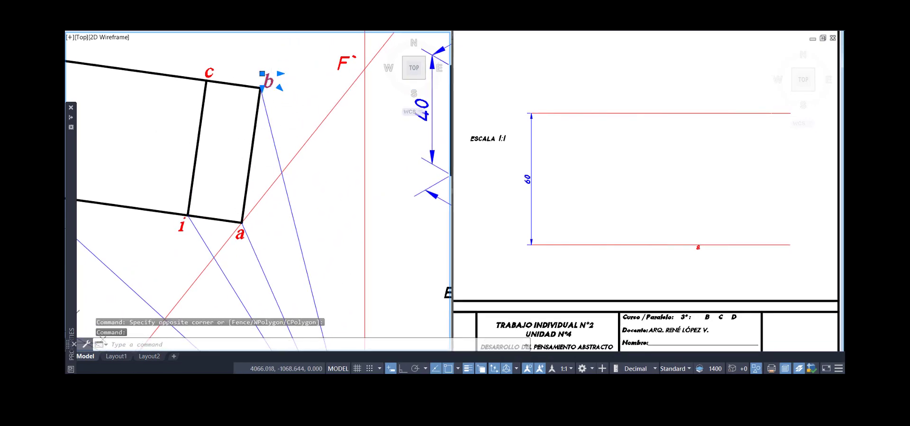
text(co)
key(Return)
click(260, 88)
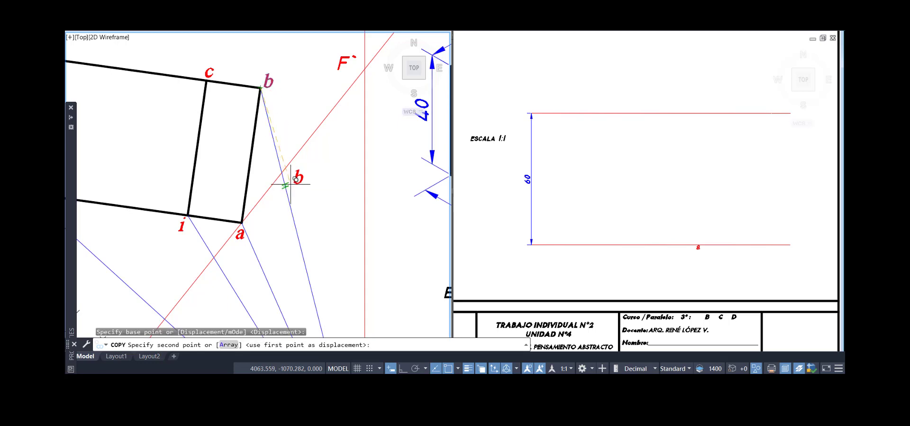
scroll(284, 180, up, 3)
click(281, 175)
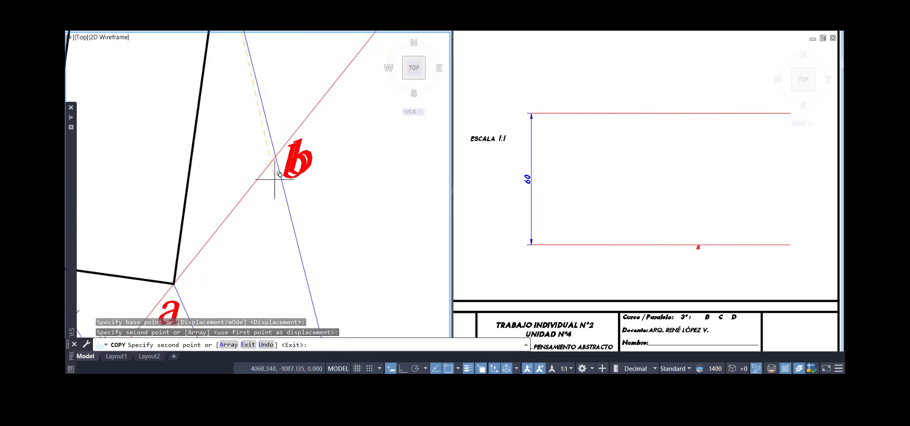
key(Escape)
Draw a line along F–F' from vertex a to the crossing point labelled b.
text(l)
key(Return)
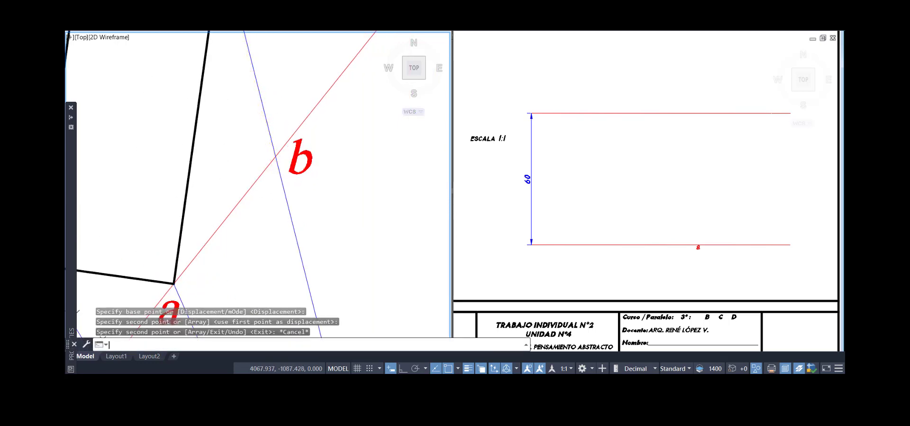
click(173, 284)
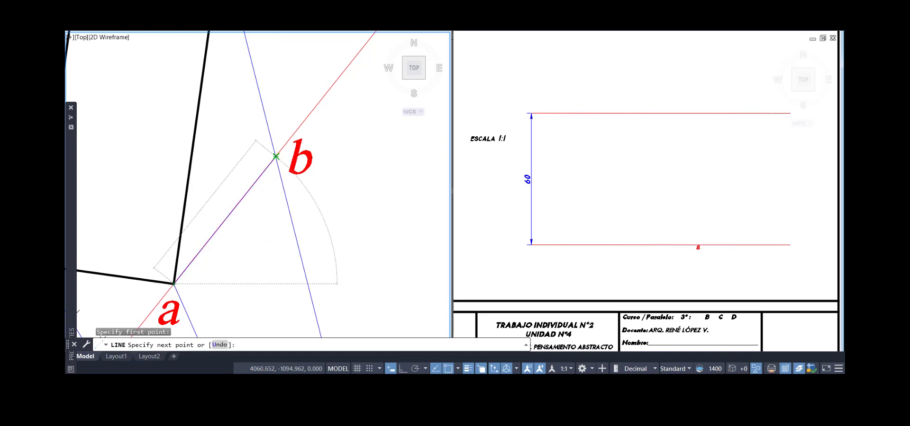
click(276, 156)
key(Return)
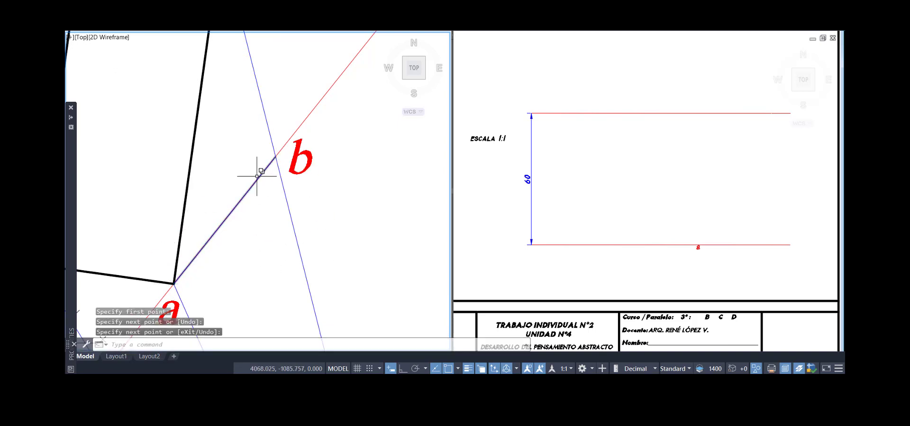
Erase the blue line between vertex a and the crossing point b, keeping the red line F–F'.
click(259, 177)
mouse_move(276, 157)
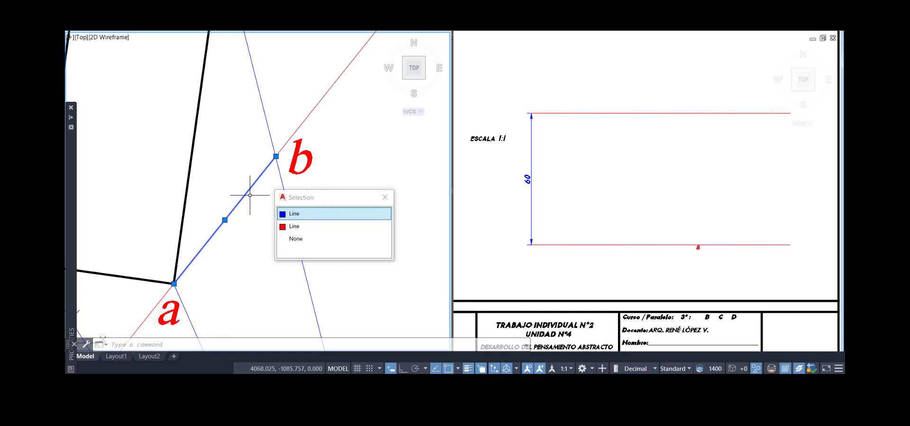
click(382, 199)
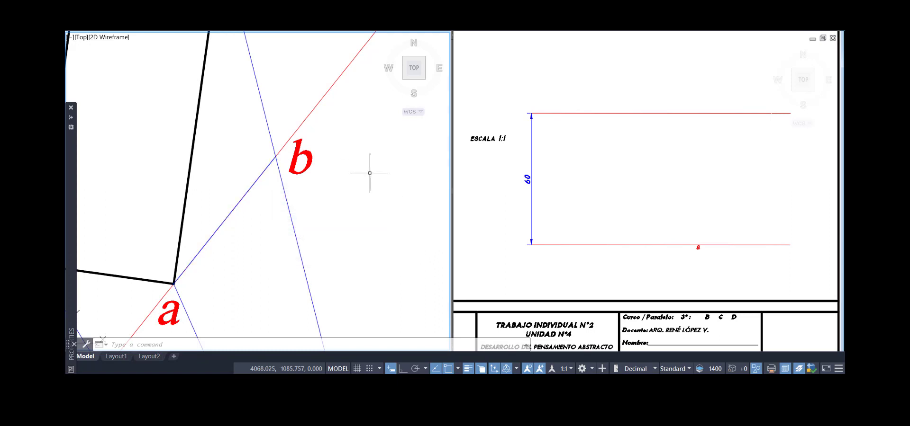
click(244, 193)
key(Delete)
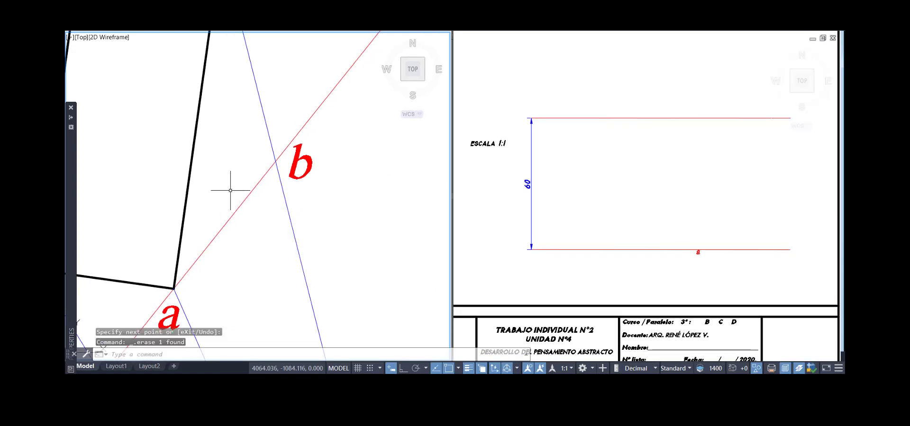
Draw a circle centred on vertex a in the plan, with its radius reaching the crossing point b on line F–F'.
scroll(230, 192, down, 2)
mouse_move(229, 192)
middle_down()
mouse_move(263, 132)
mouse_move(298, 143)
mouse_move(278, 169)
middle_up()
scroll(264, 133, down, 2)
text(c)
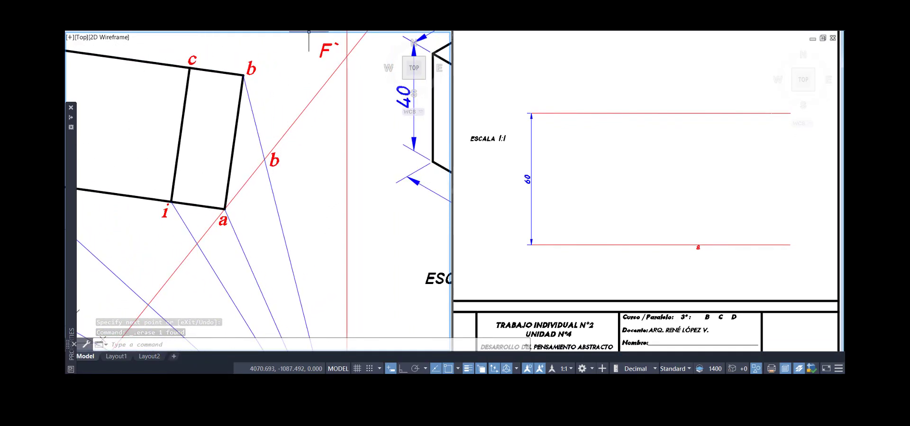
key(Return)
click(225, 208)
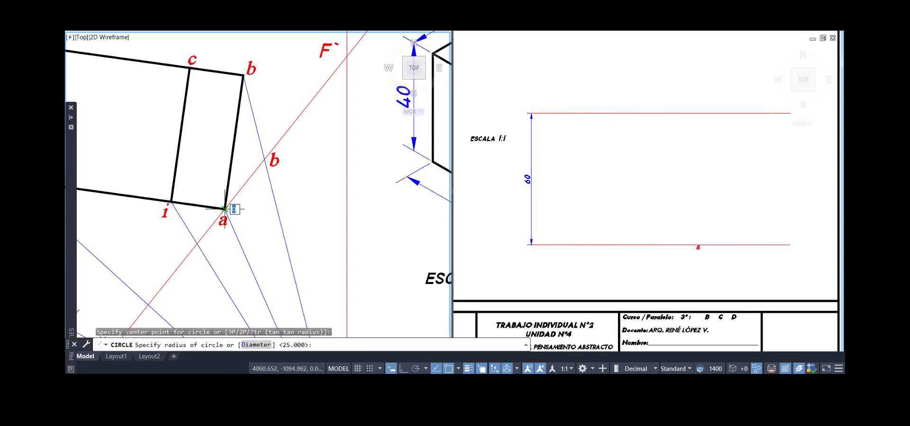
click(265, 159)
Copy the circle from vertex a in the plan to point a on the lower horizontal line.
click(249, 165)
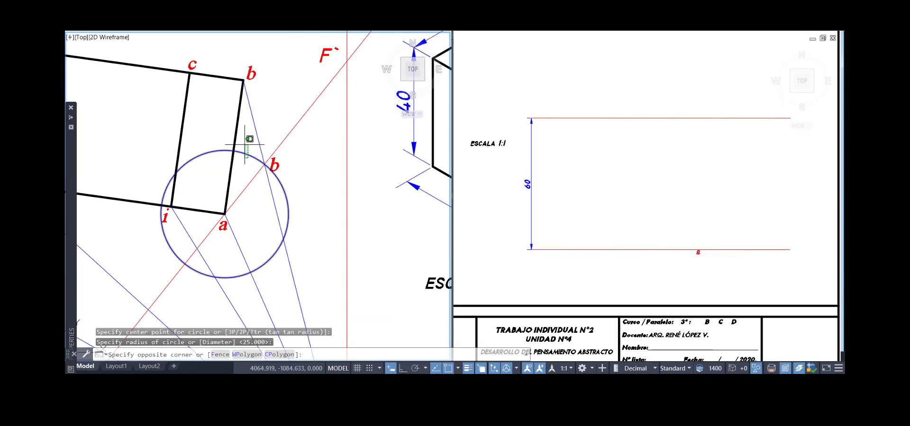
click(246, 144)
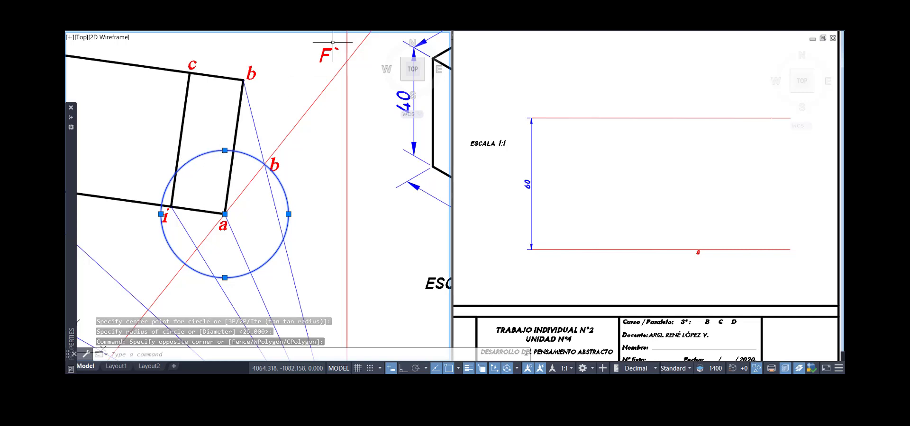
text(co)
key(Return)
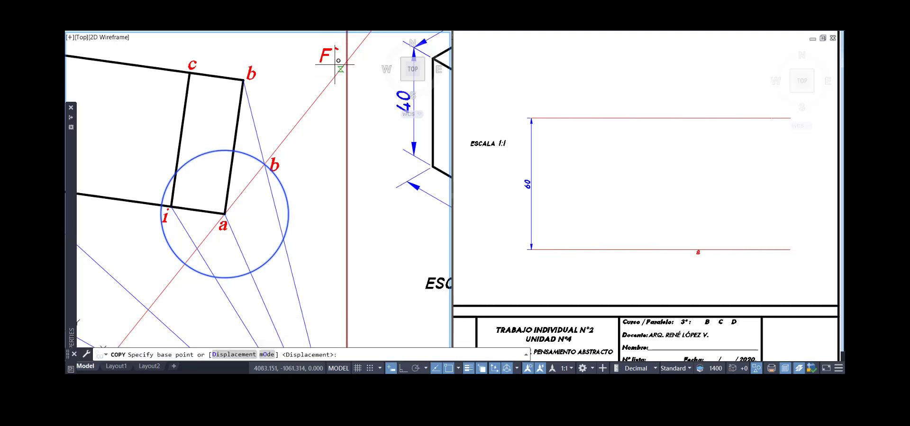
click(224, 214)
click(599, 197)
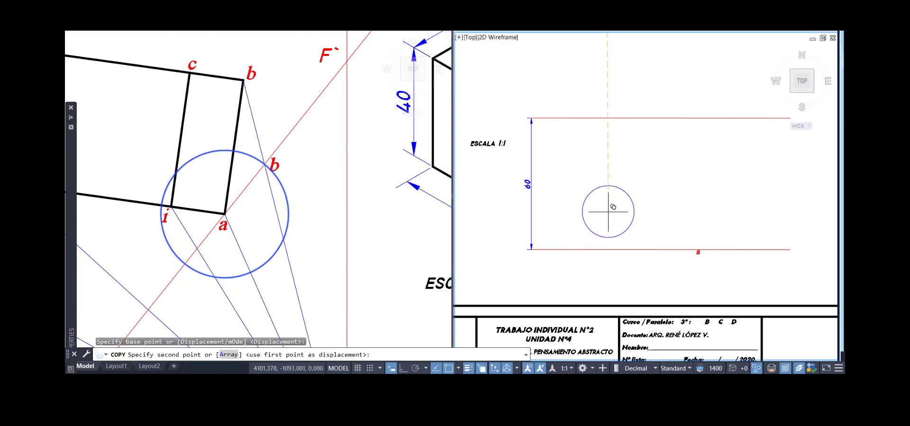
scroll(694, 248, up, 4)
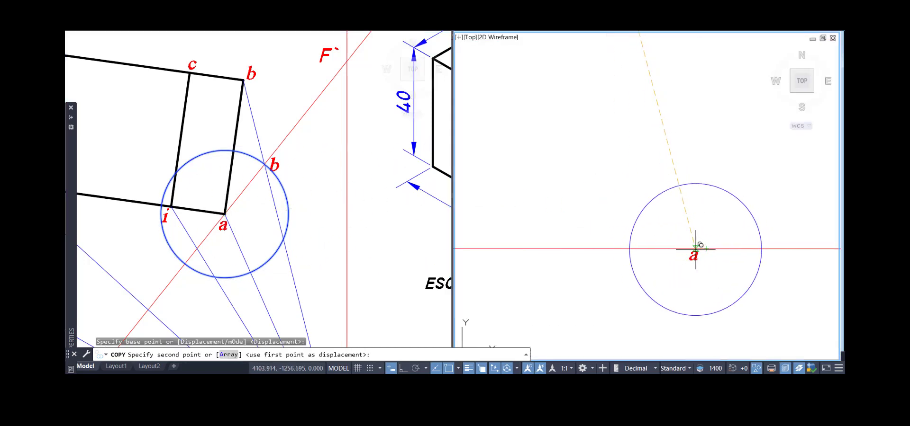
scroll(693, 248, up, 4)
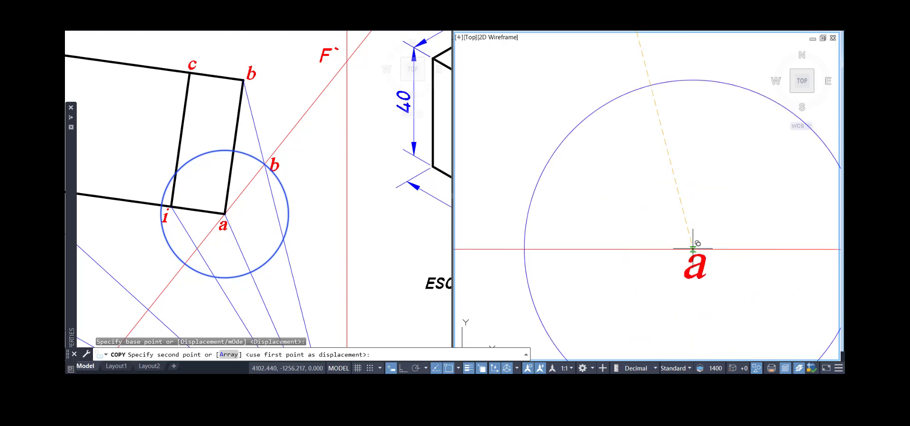
click(697, 247)
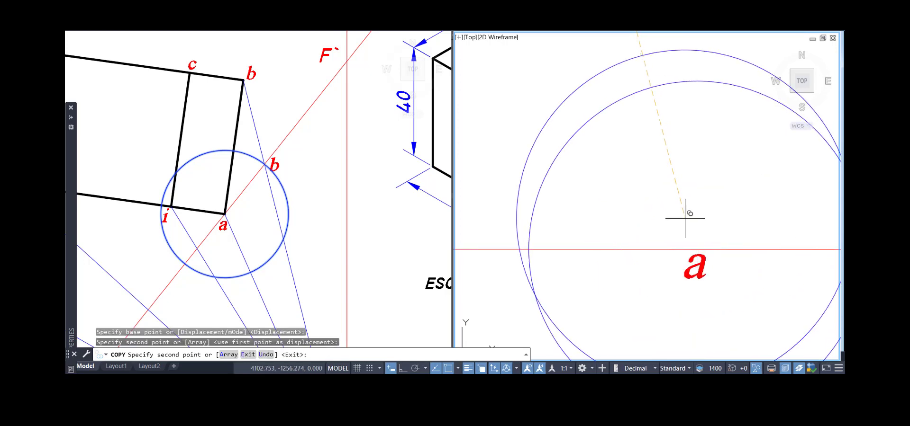
key(Return)
Draw a vertical line from the copied circle's right-hand crossing with the lower horizontal line up to the upper horizontal line.
scroll(682, 216, down, 6)
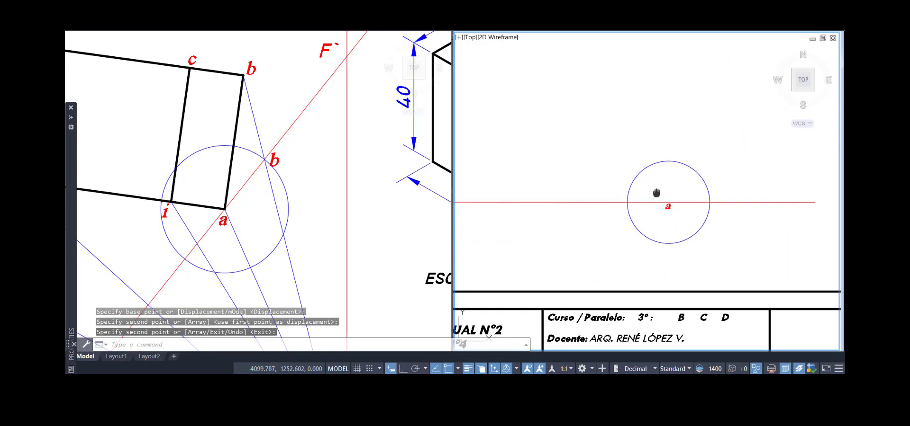
middle_drag(656, 192, 632, 181)
click(274, 195)
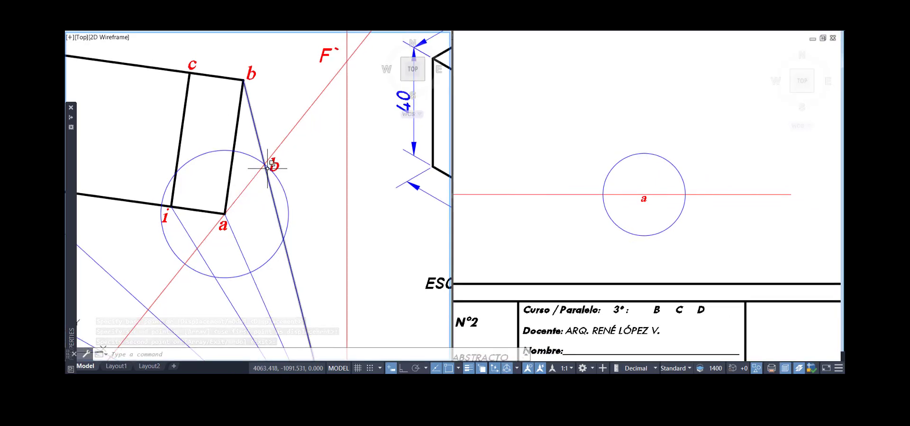
text(l)
key(Return)
click(689, 199)
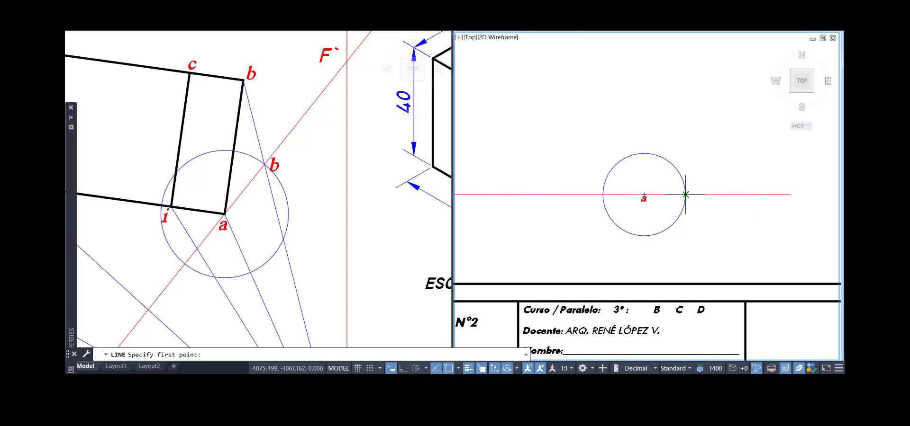
click(685, 195)
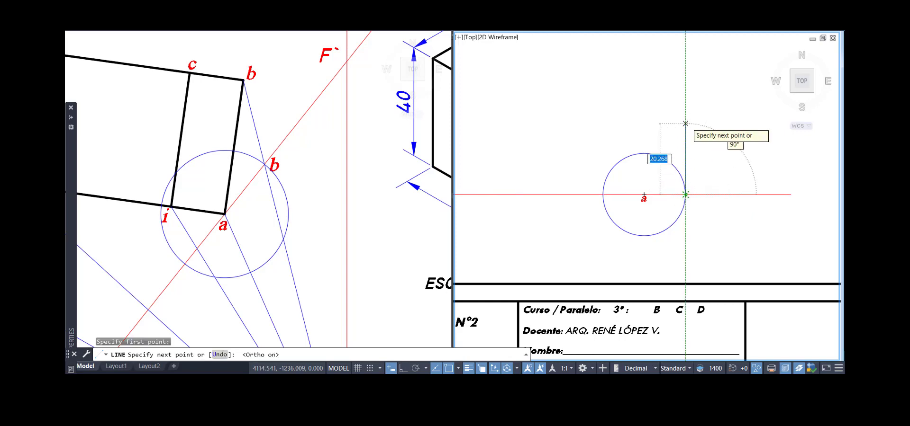
key(F8)
middle_drag(686, 123, 670, 201)
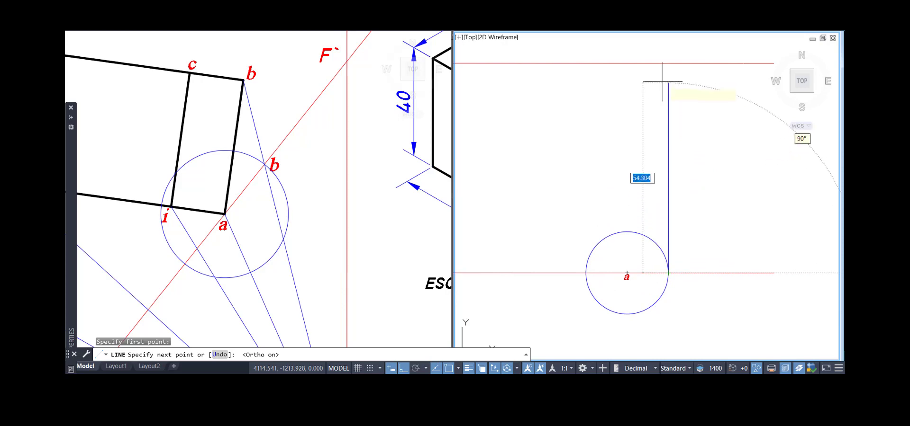
click(668, 63)
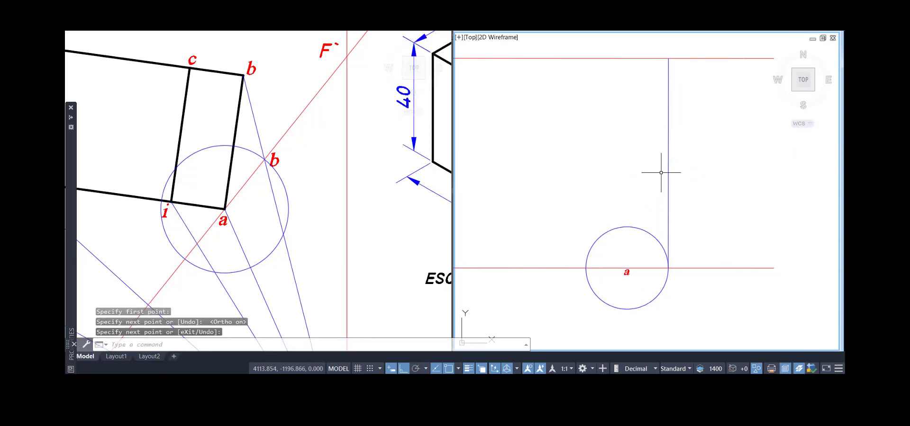
Copy the label b from its crossing on line F–F' to the foot of the vertical line on the lower horizontal line.
middle_drag(661, 173, 649, 153)
click(276, 162)
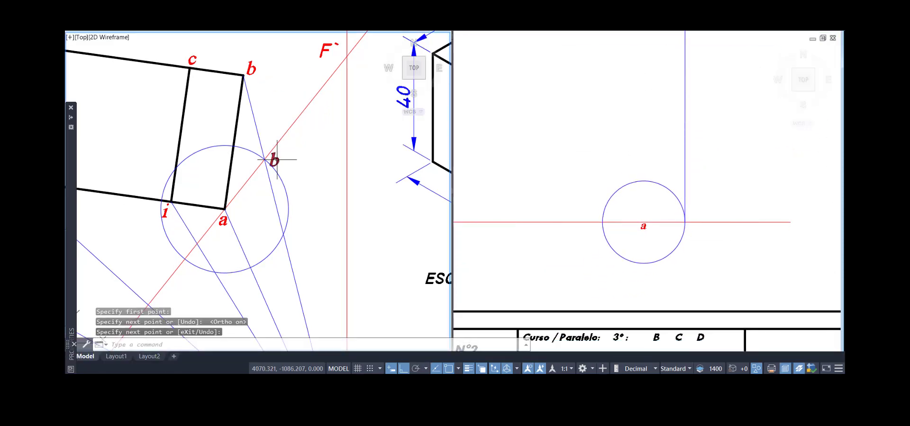
click(277, 160)
text(co)
key(Return)
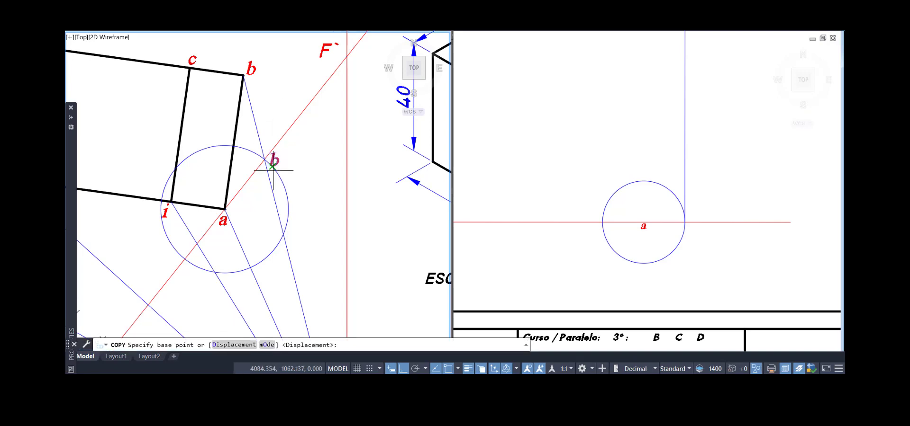
click(264, 160)
click(659, 234)
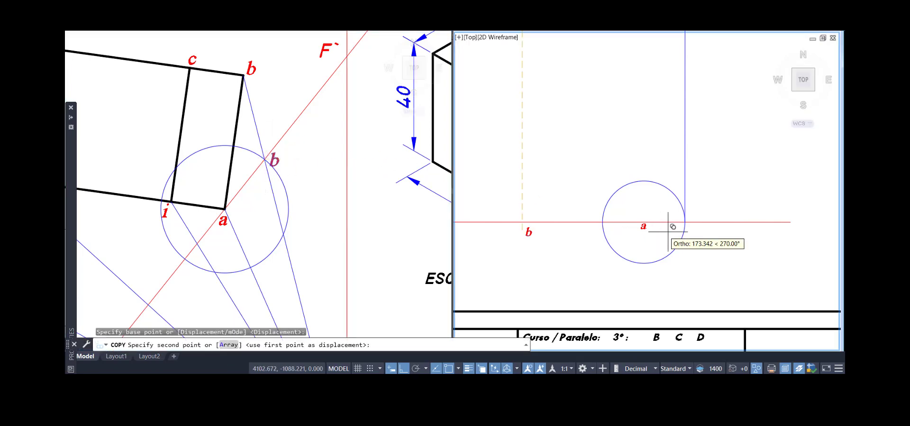
key(F8)
scroll(689, 222, up, 5)
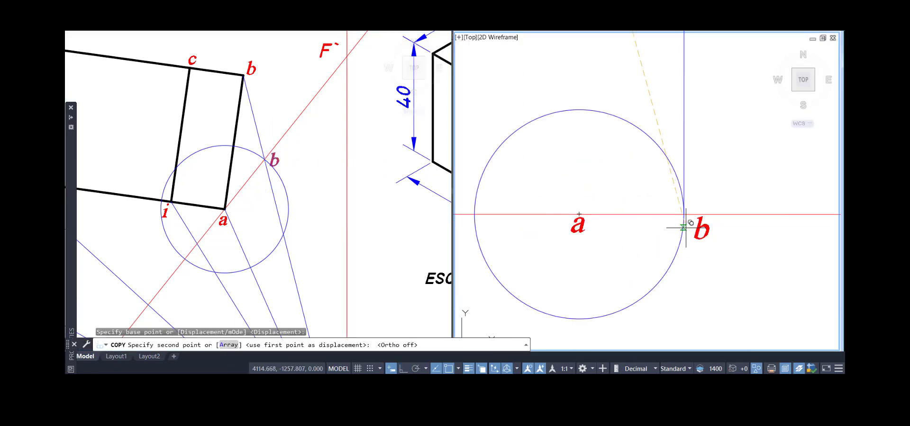
click(660, 231)
key(Return)
scroll(656, 227, down, 4)
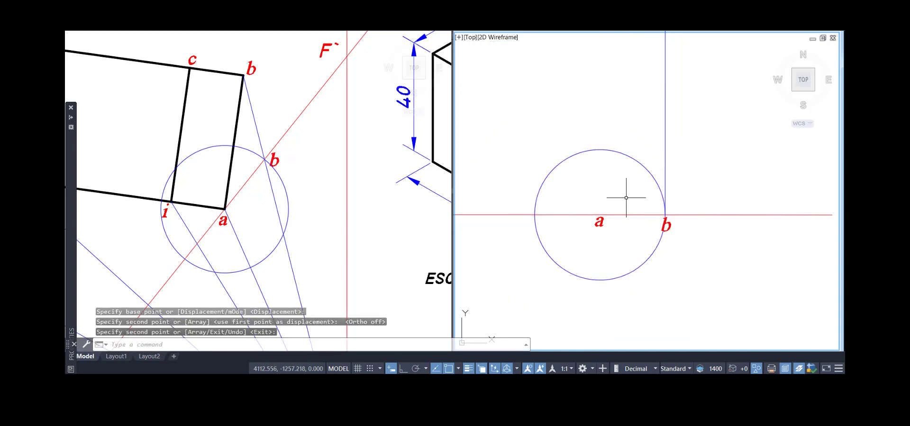
Erase both construction circles, the one around a on the lower horizontal line and the one around vertex a in the plan.
scroll(608, 246, up, 2)
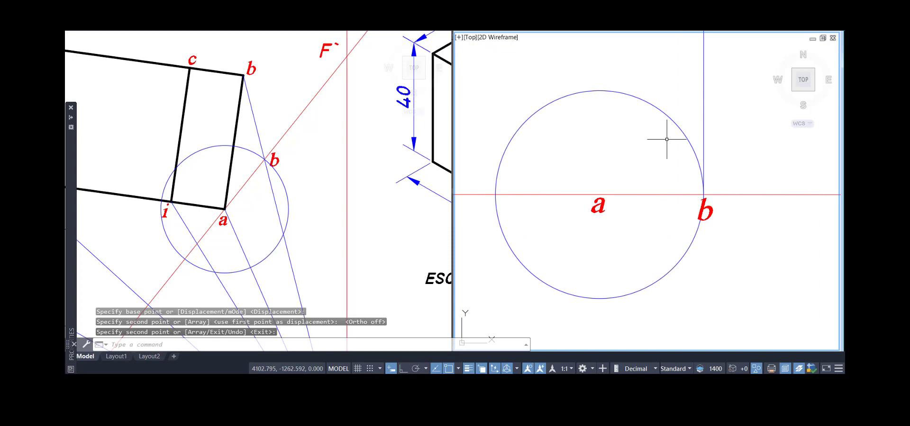
scroll(666, 140, down, 4)
scroll(660, 142, down, 2)
middle_drag(660, 142, 659, 190)
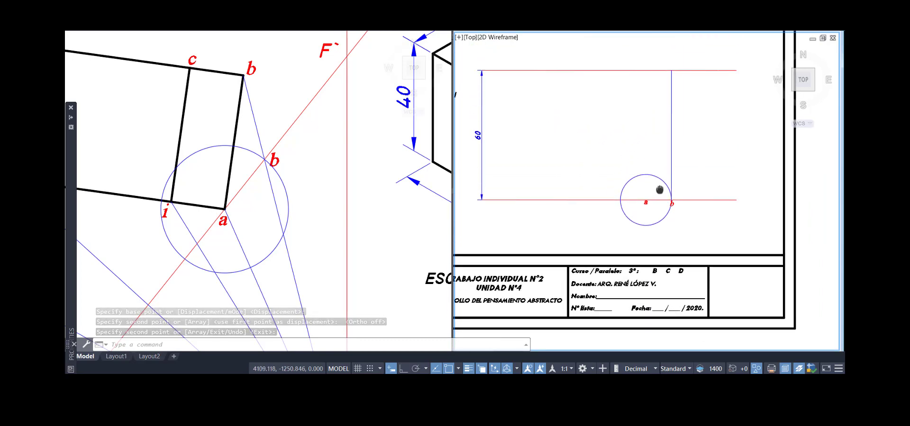
click(646, 186)
click(625, 158)
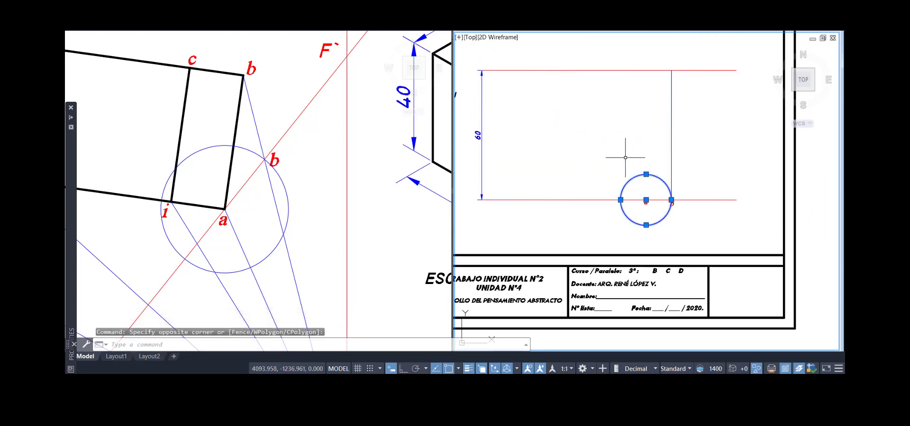
key(Delete)
click(240, 170)
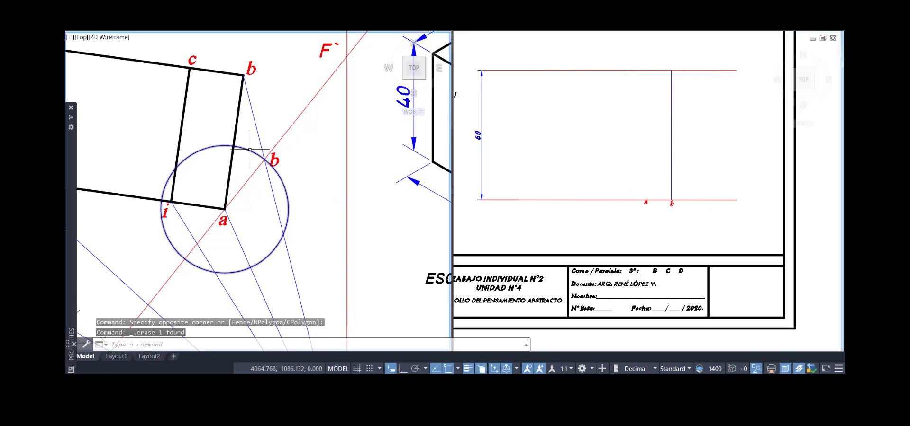
click(250, 150)
key(Delete)
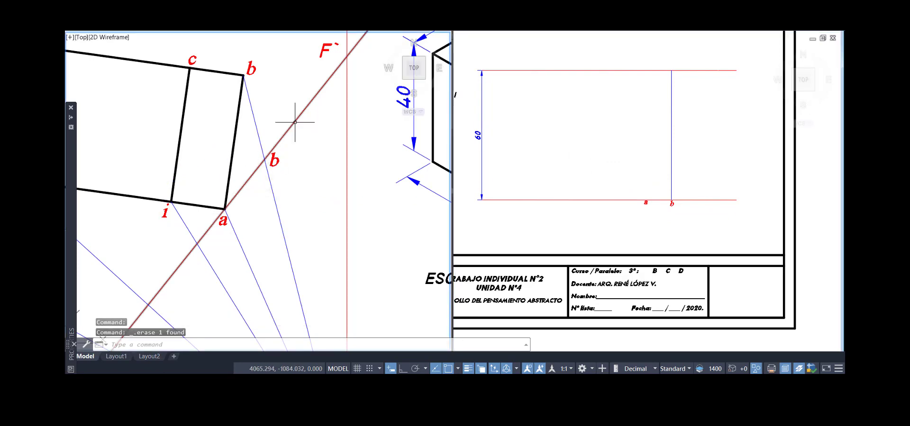
Draw a line along F–F' from vertex a to point F' in the plan and check its length.
middle_drag(294, 126, 295, 151)
text(l)
key(Return)
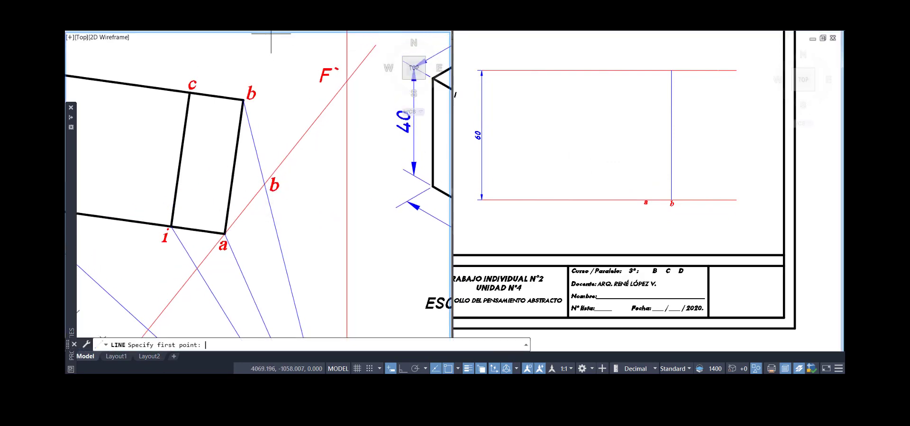
click(225, 233)
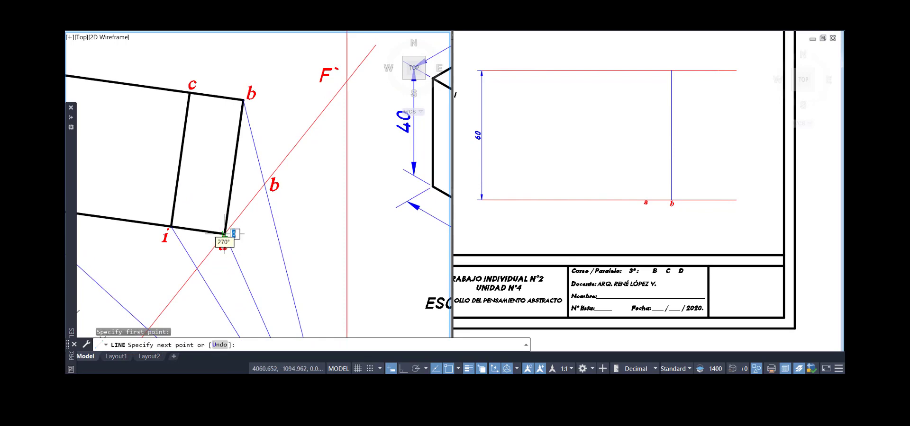
click(347, 81)
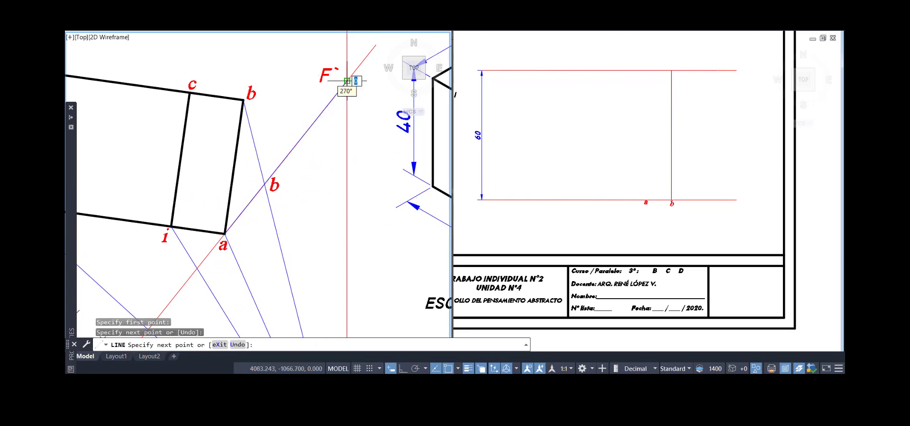
key(Return)
click(344, 81)
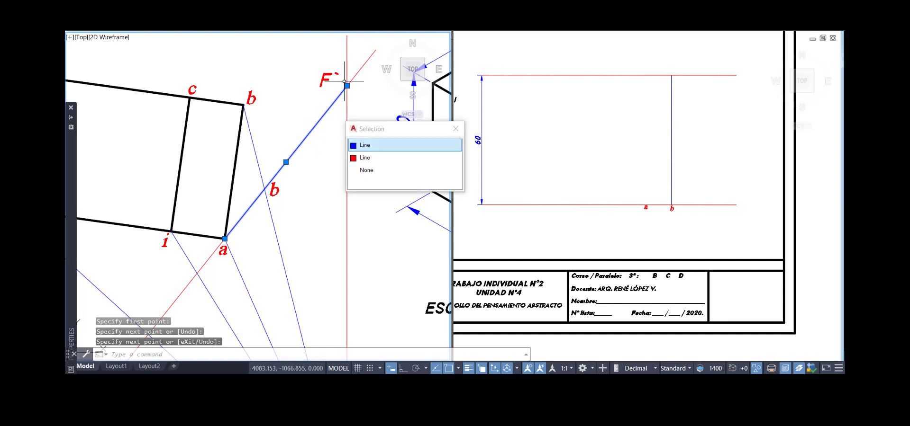
mouse_move(347, 86)
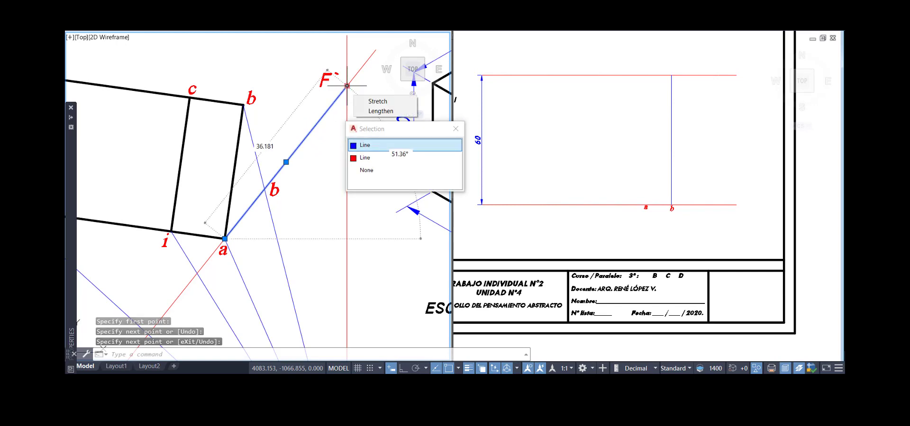
key(Escape)
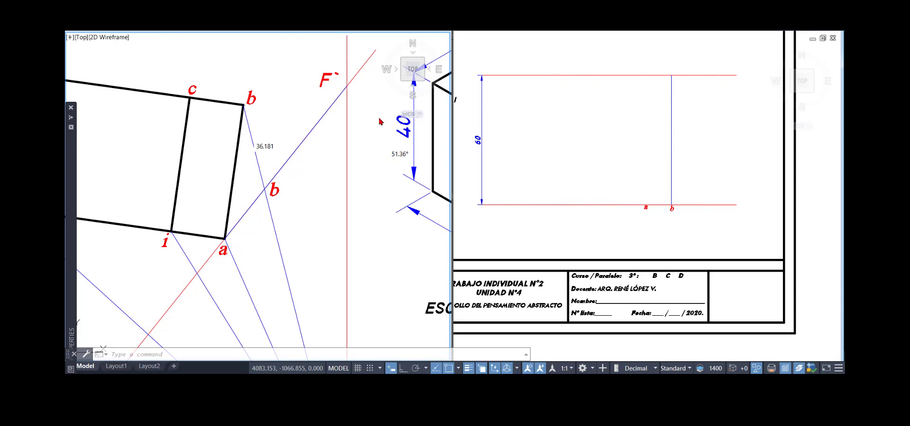
Erase the blue line between vertex a and F', keeping the red line F–F'.
click(678, 216)
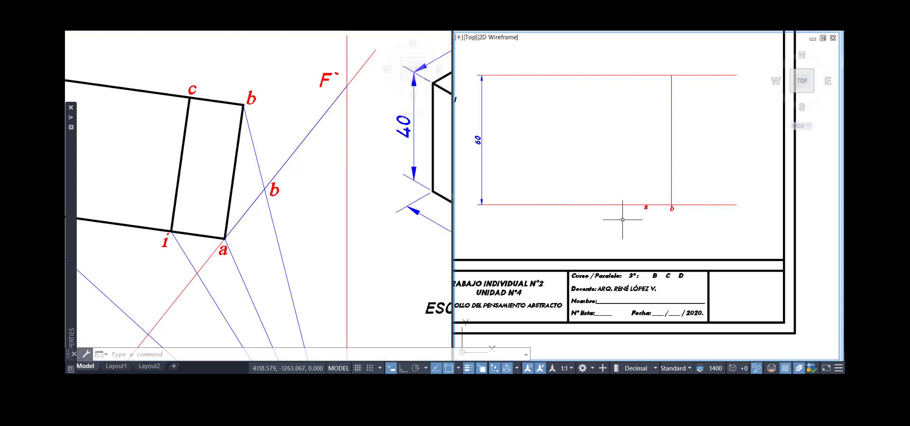
click(287, 168)
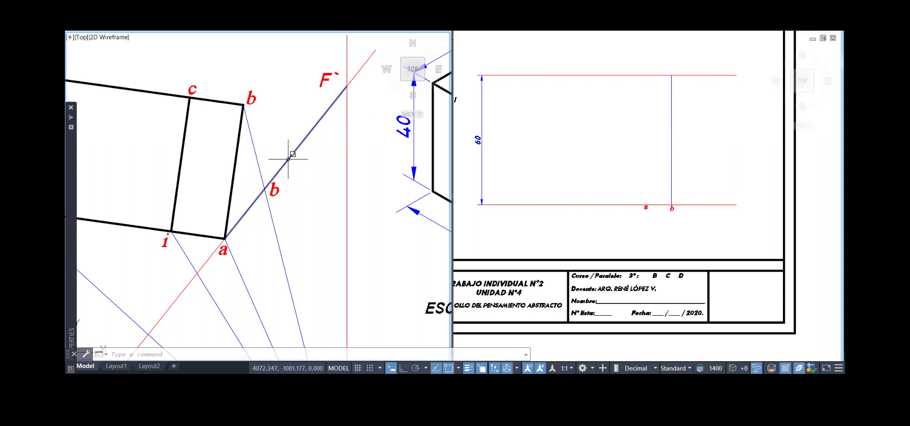
click(288, 160)
key(Delete)
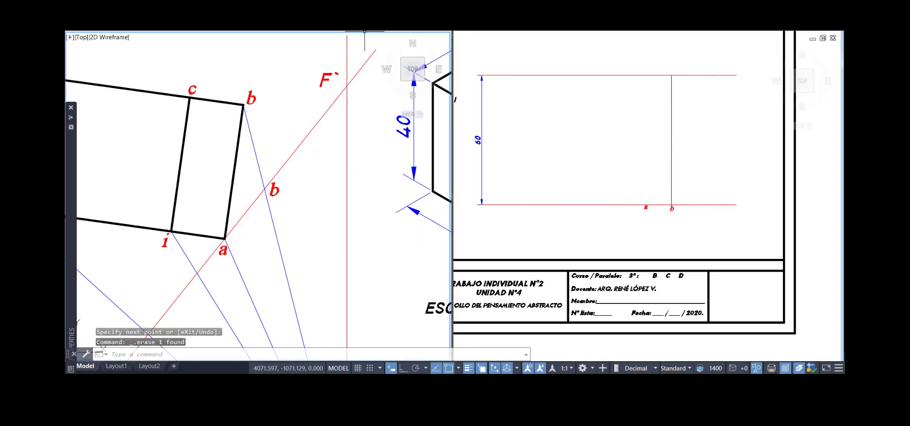
Draw a circle in the plan centred on vertex a and passing through point F'.
text(c)
key(Return)
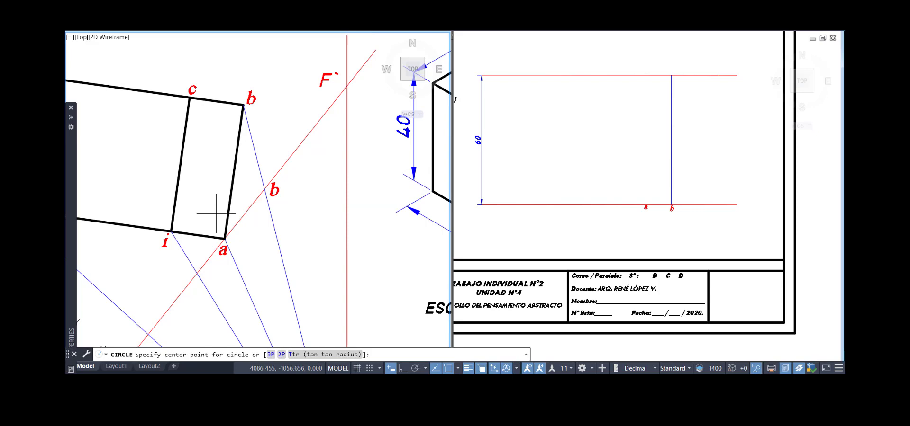
click(225, 237)
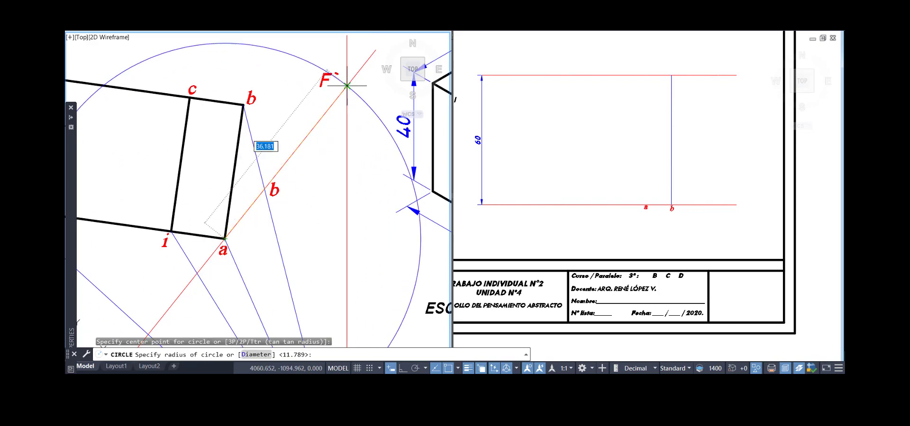
click(346, 86)
click(299, 53)
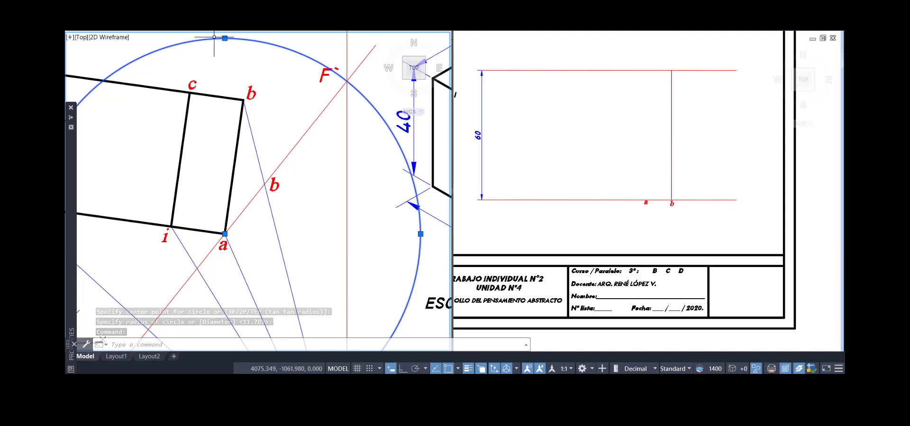
text(co)
key(space)
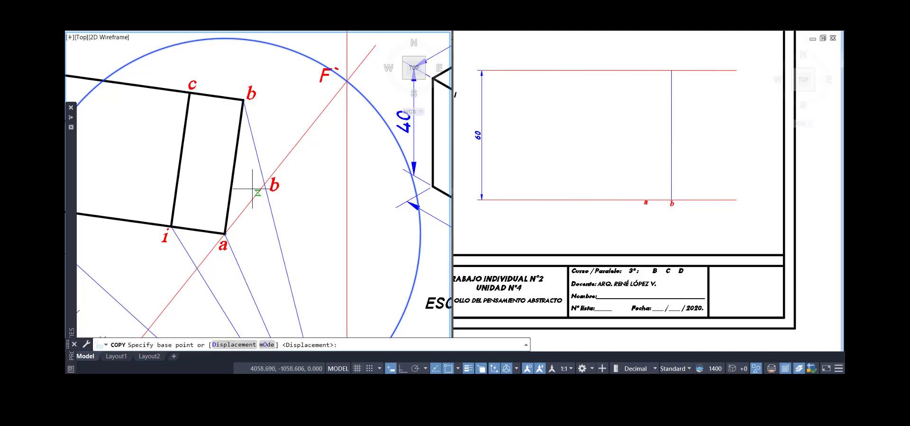
click(223, 234)
key(Escape)
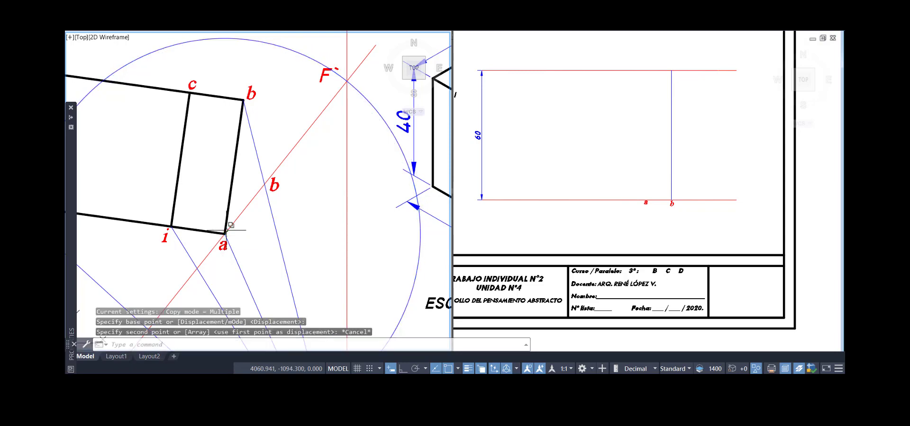
click(166, 61)
click(154, 50)
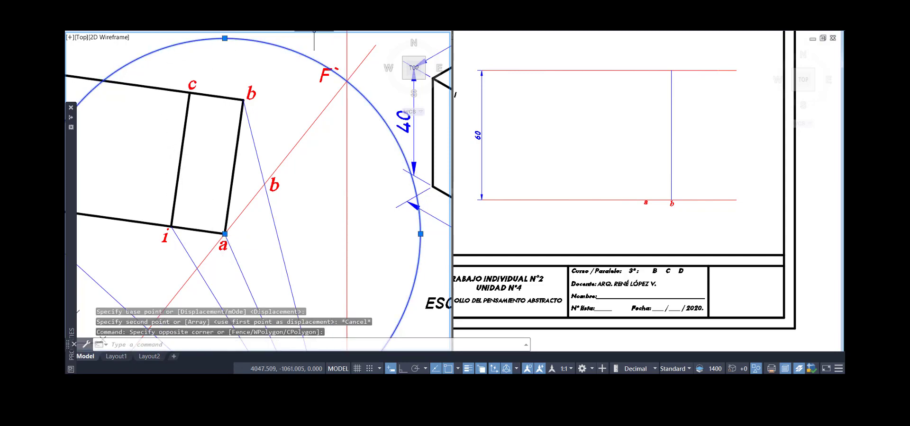
scroll(221, 228, up, 5)
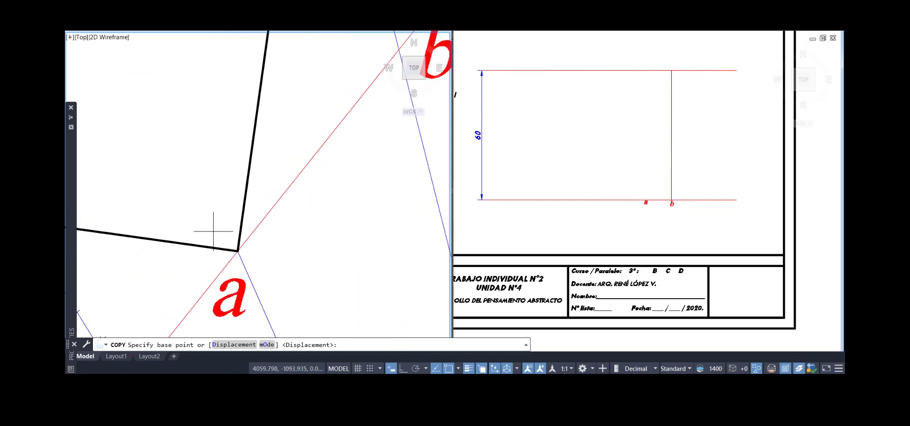
click(238, 250)
scroll(237, 250, down, 5)
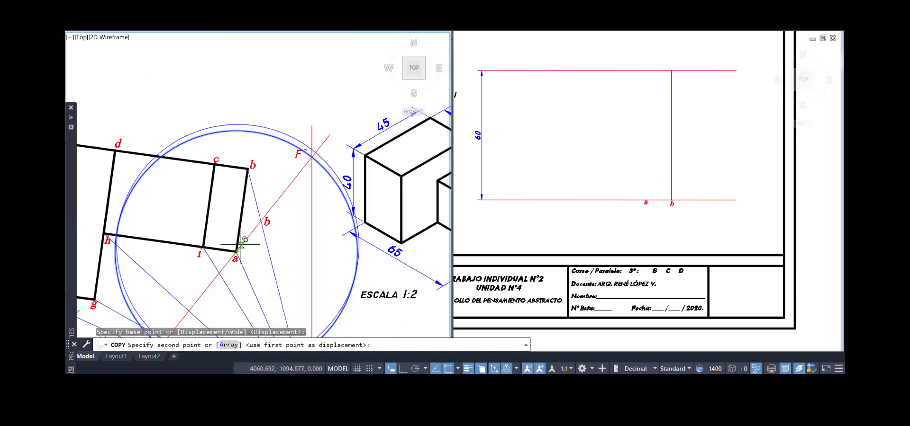
click(623, 199)
scroll(654, 201, up, 5)
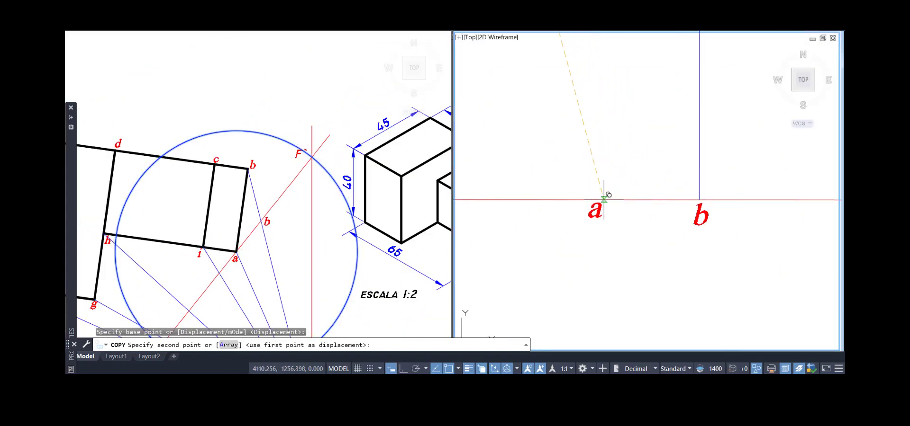
scroll(598, 199, down, 4)
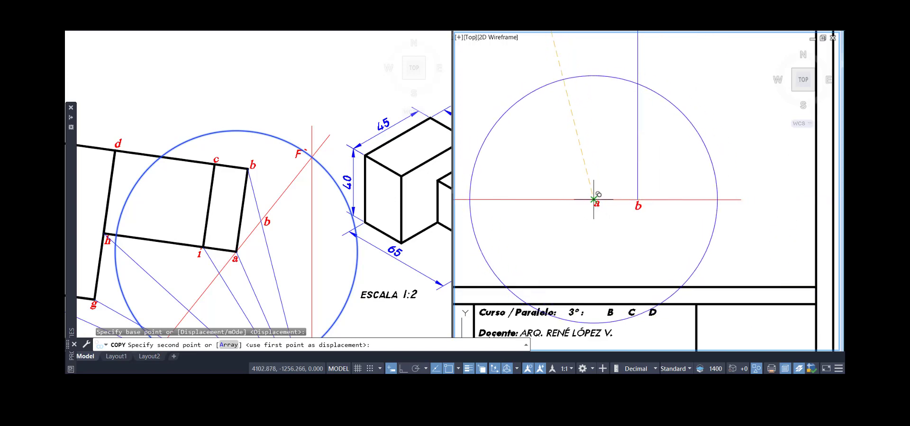
key(Escape)
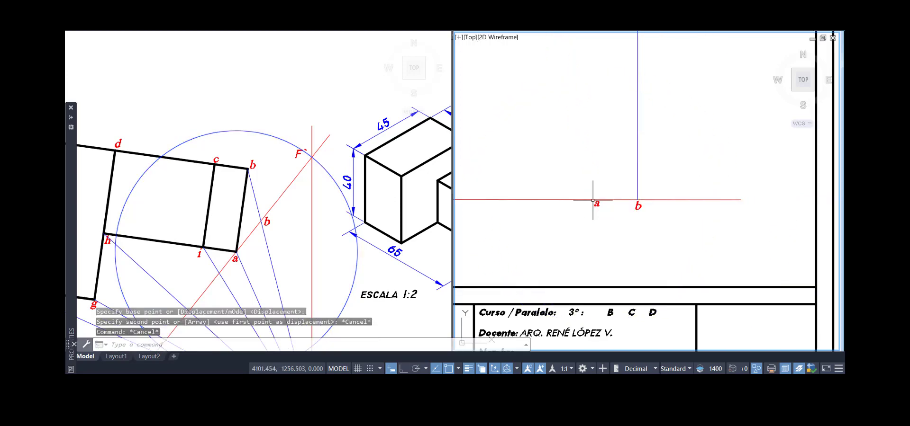
Erase the vertical line above b, the lower horizontal line and the plan's circle around vertex a.
click(641, 152)
click(571, 146)
key(Delete)
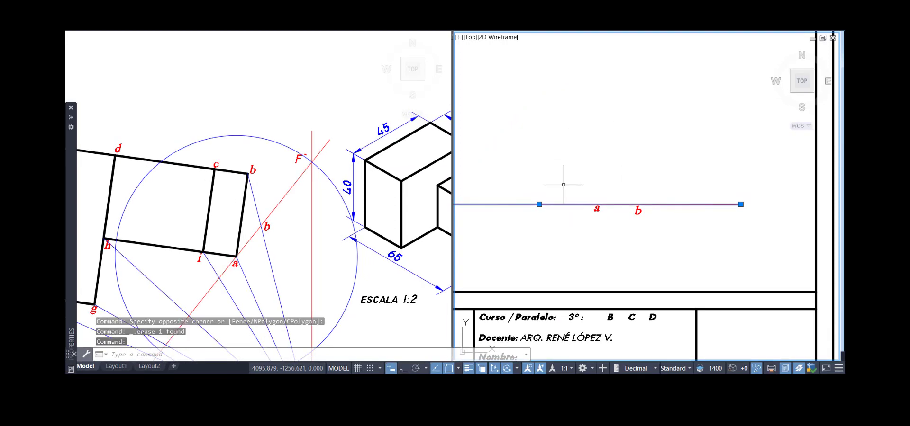
click(279, 153)
middle_drag(262, 208, 270, 109)
middle_drag(186, 172, 176, 190)
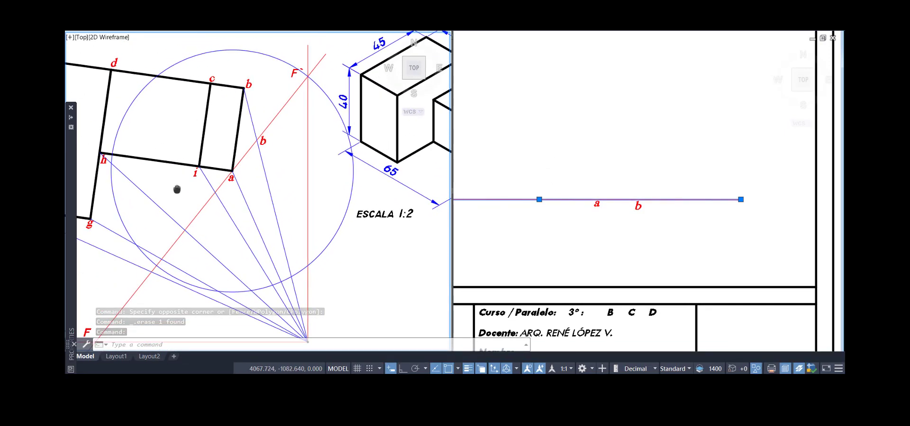
click(234, 60)
click(229, 47)
key(Delete)
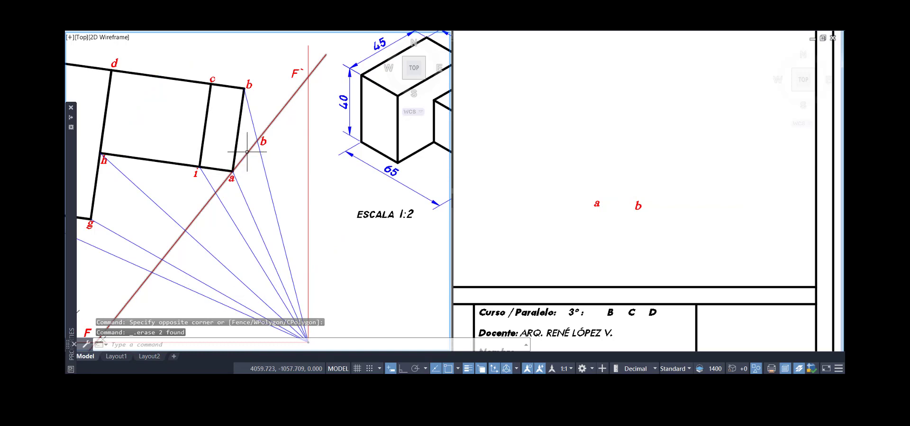
Undo the last two erasures.
click(561, 142)
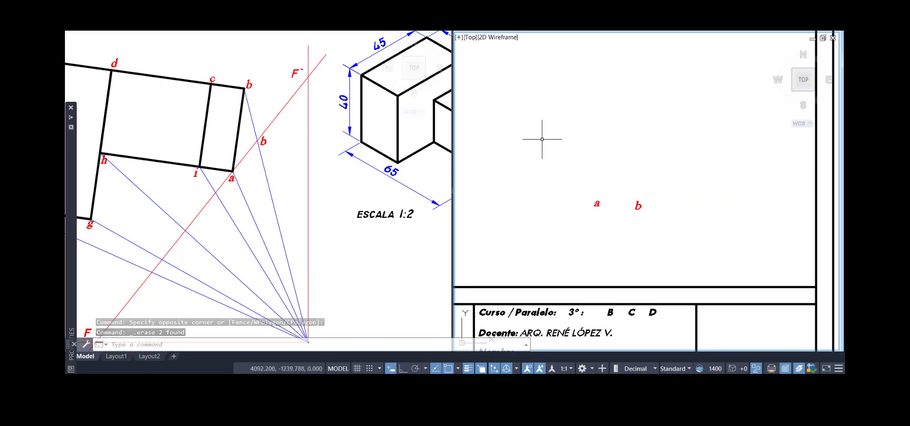
key(ctrl+z)
key(ctrl+z)
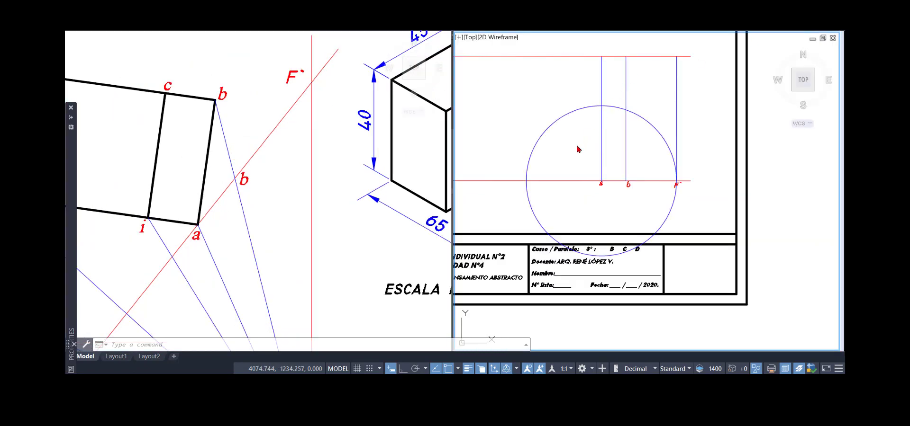
Erase the construction circle around a on the lower horizontal line that reaches F'.
click(552, 135)
click(548, 126)
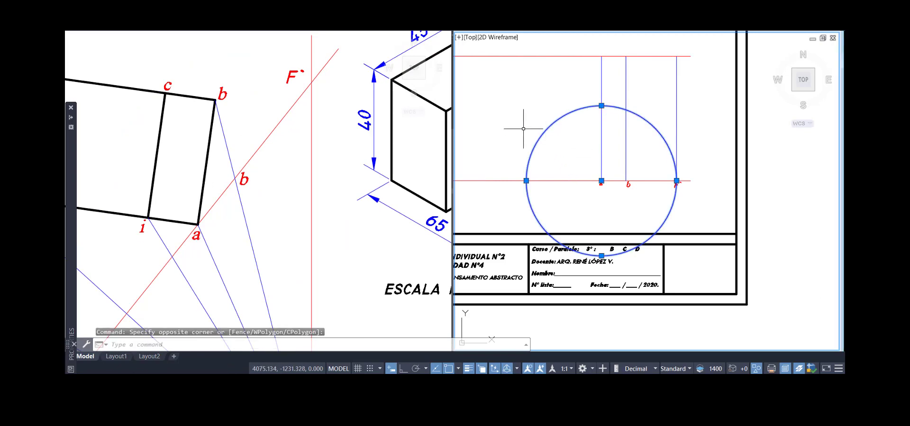
key(Delete)
Draw a line along F–F' from vertex a to the crossing with the ray from i in the plan and check its length.
click(300, 195)
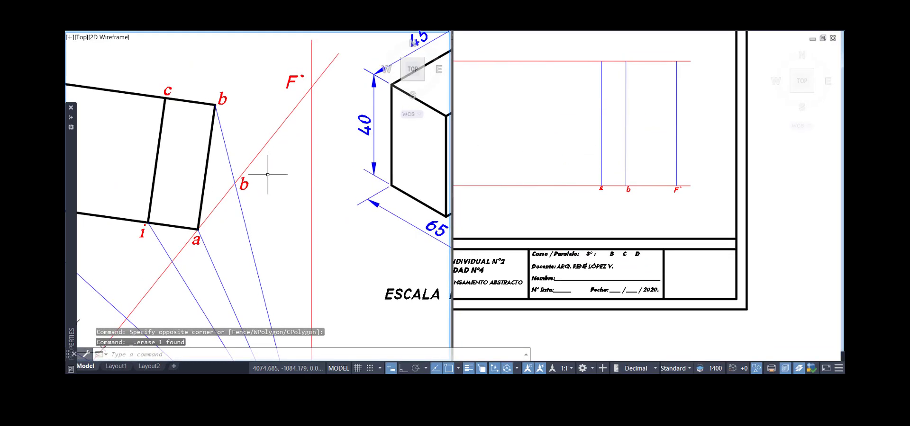
scroll(284, 178, down, 5)
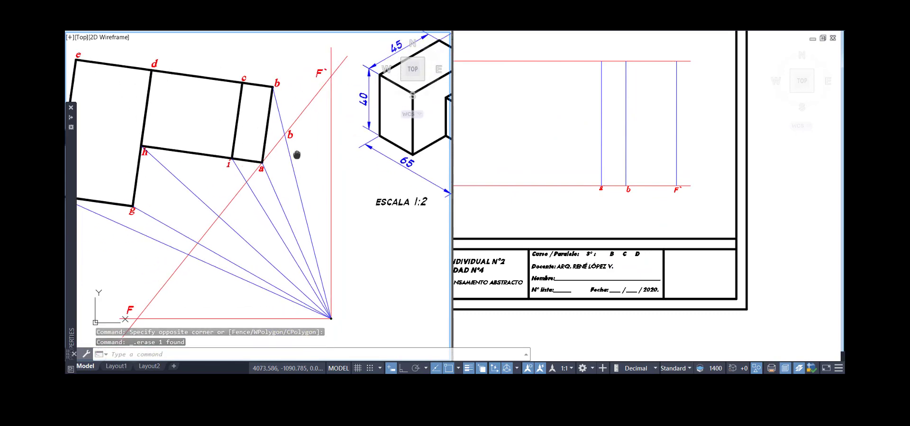
text(l)
key(Return)
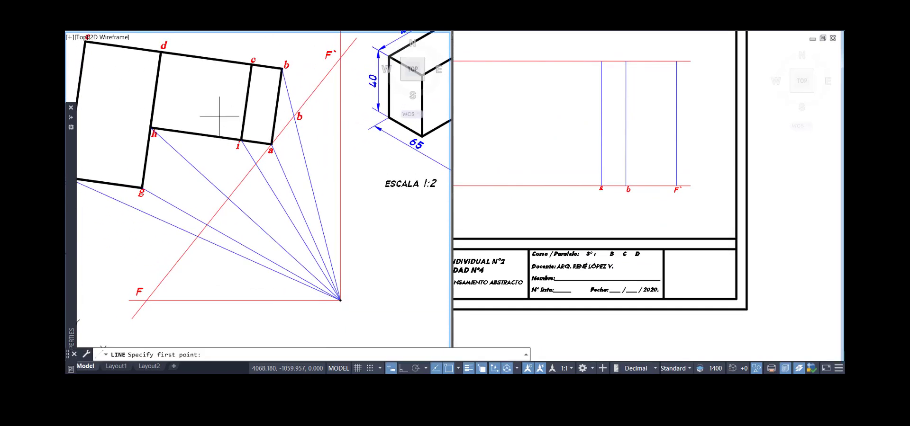
scroll(253, 146, up, 4)
click(309, 110)
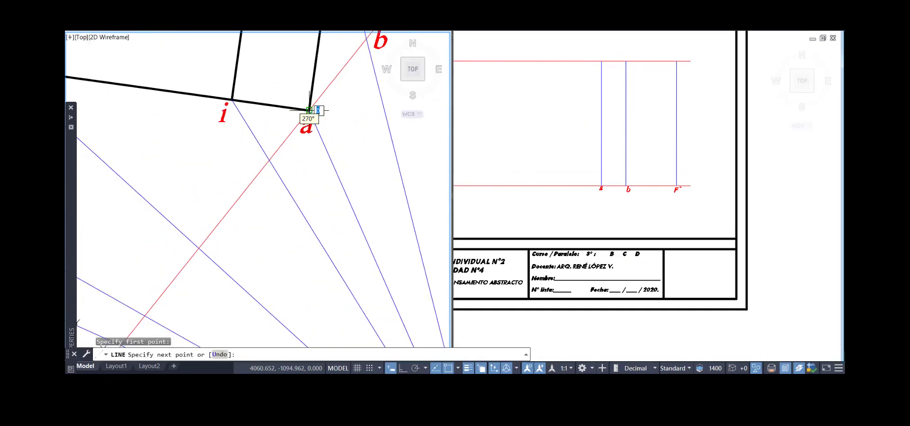
click(270, 162)
key(Return)
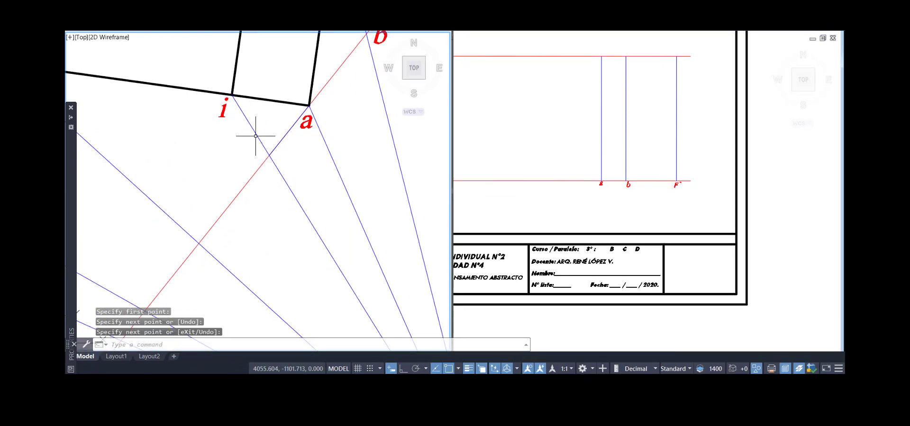
click(289, 131)
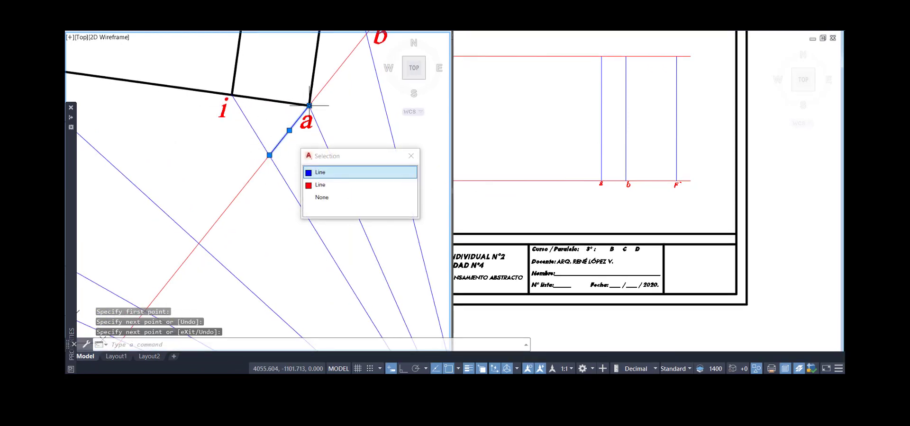
mouse_move(309, 105)
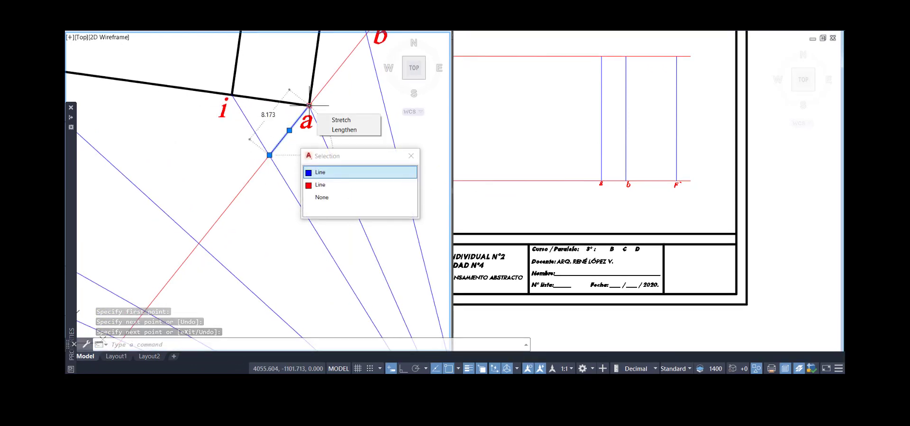
key(Escape)
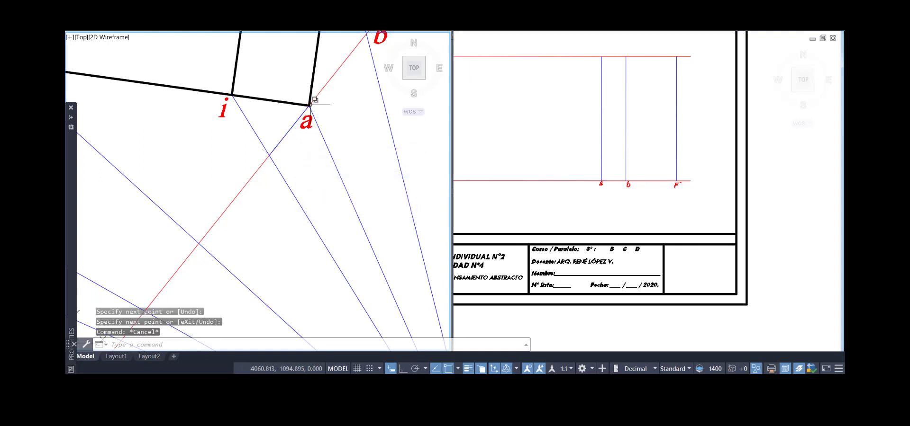
Draw a circle in the plan centred on vertex a, reaching the crossing of F–F' with the ray from i.
text(c)
key(Return)
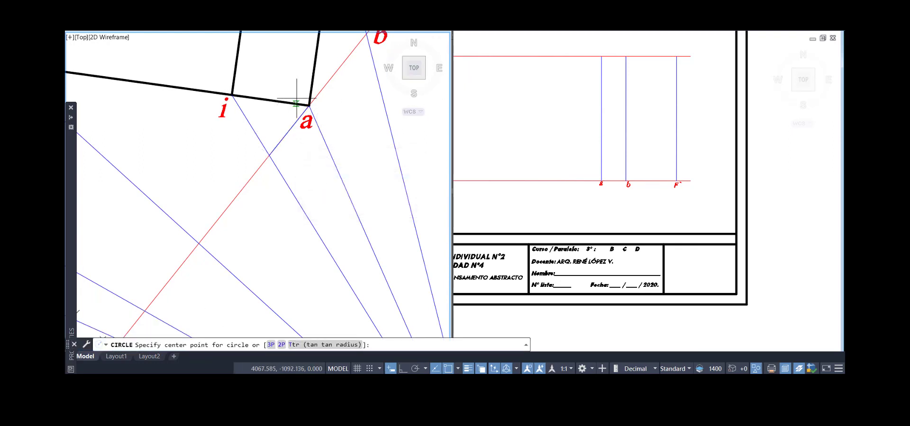
click(309, 105)
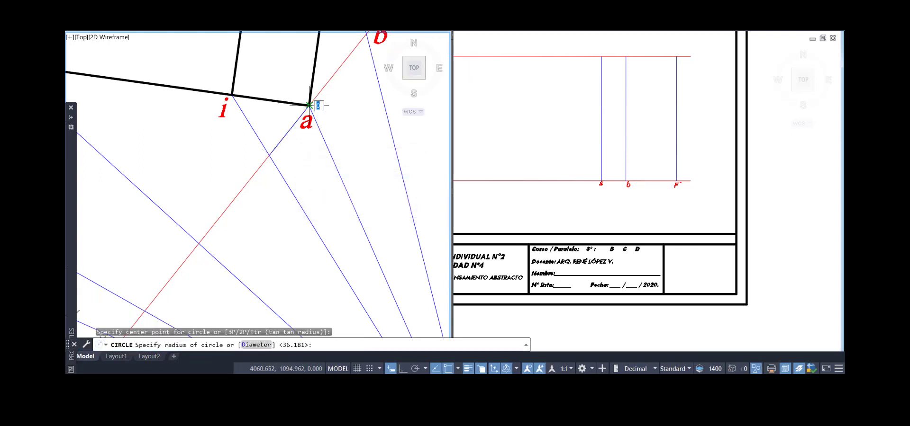
click(272, 160)
Copy the small circle from vertex a in the plan to the foot of a's vertical line on the lower horizontal line.
click(267, 69)
click(268, 63)
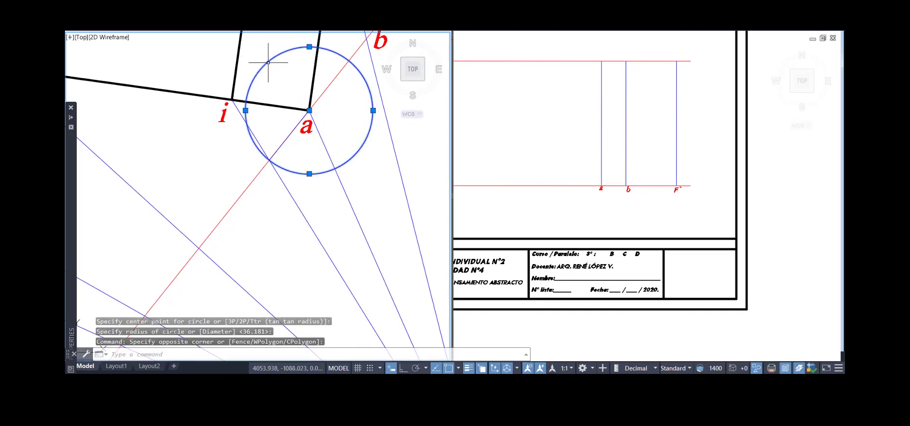
text(co)
key(Return)
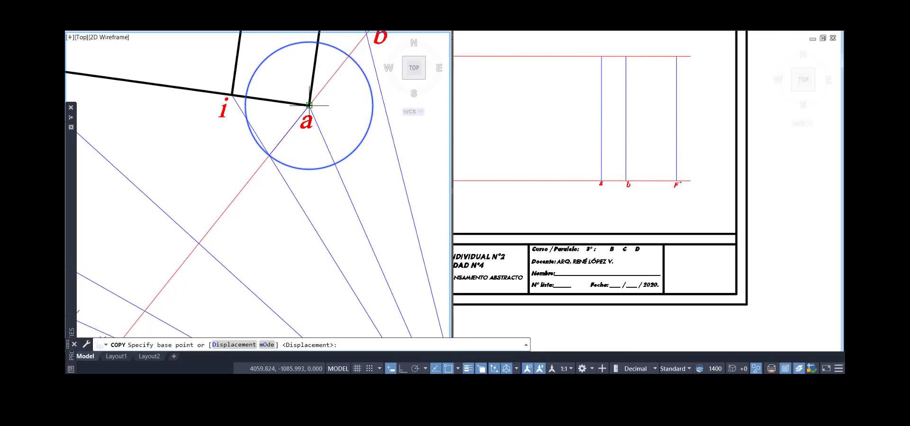
click(309, 105)
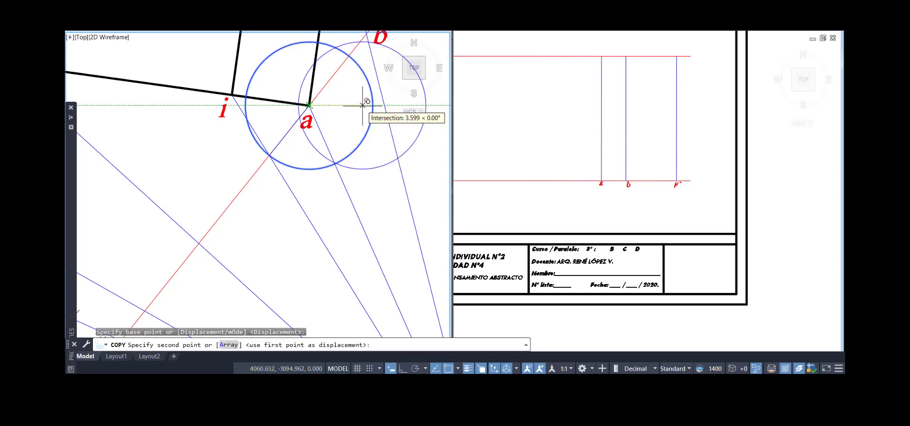
click(601, 179)
scroll(590, 189, up, 5)
scroll(590, 185, up, 5)
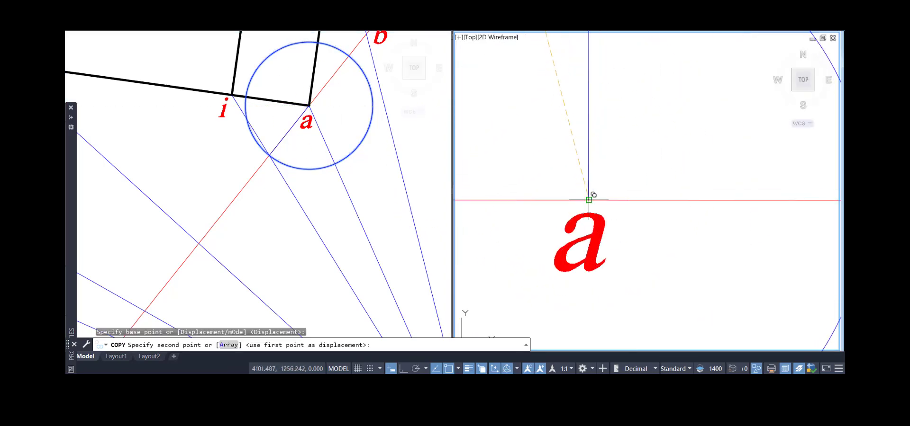
click(589, 198)
Draw a vertical line from the circle's crossing with the lower horizontal line, on the side away from b, up to the upper horizontal line.
scroll(588, 198, down, 7)
middle_drag(518, 183, 575, 197)
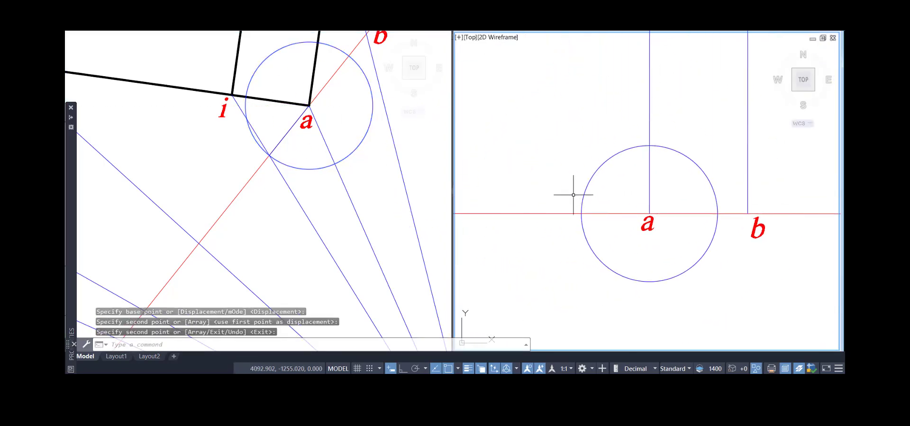
scroll(574, 197, down, 3)
text(l)
key(Return)
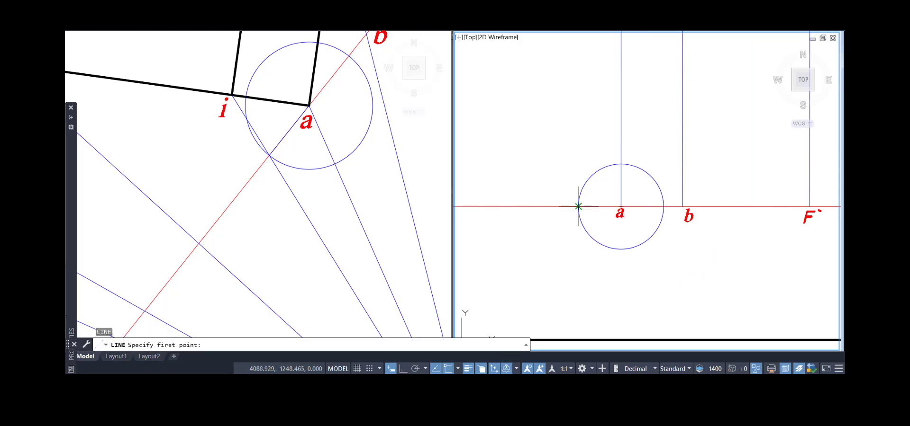
click(578, 207)
scroll(584, 134, down, 4)
scroll(606, 196, up, 3)
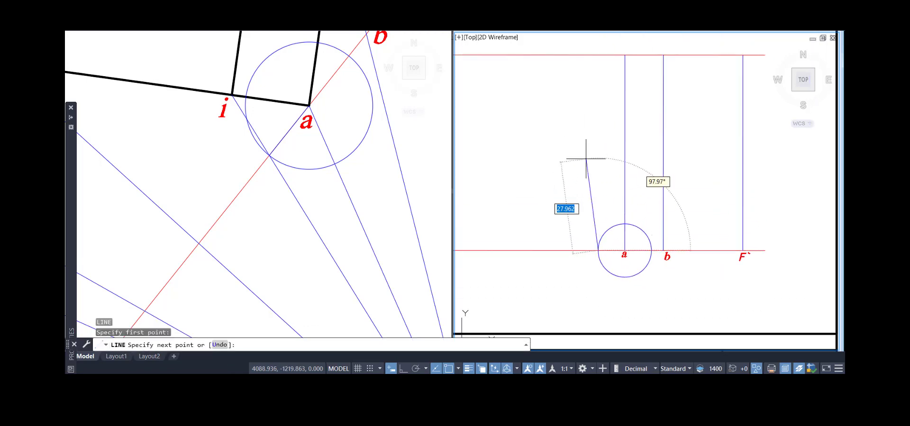
key(F8)
click(598, 55)
key(Return)
scroll(584, 91, down, 3)
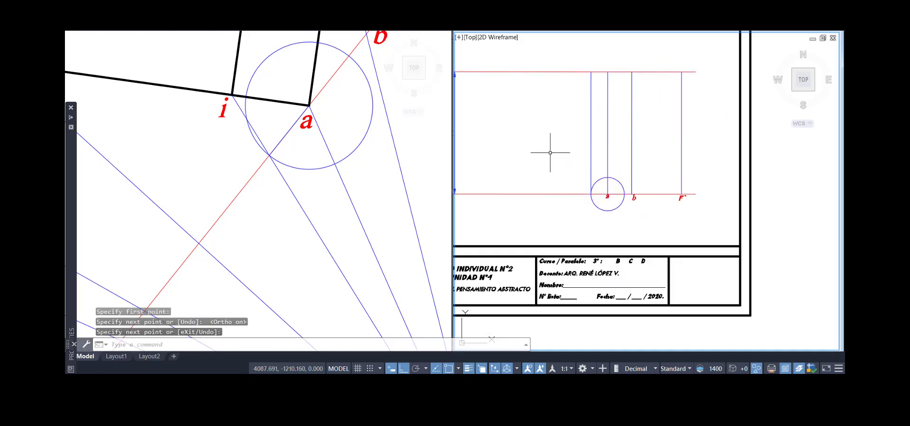
Delete the small circle centred on the foot of a's vertical line on the lower horizontal line.
scroll(550, 152, up, 2)
scroll(656, 186, up, 2)
drag(672, 185, 659, 161)
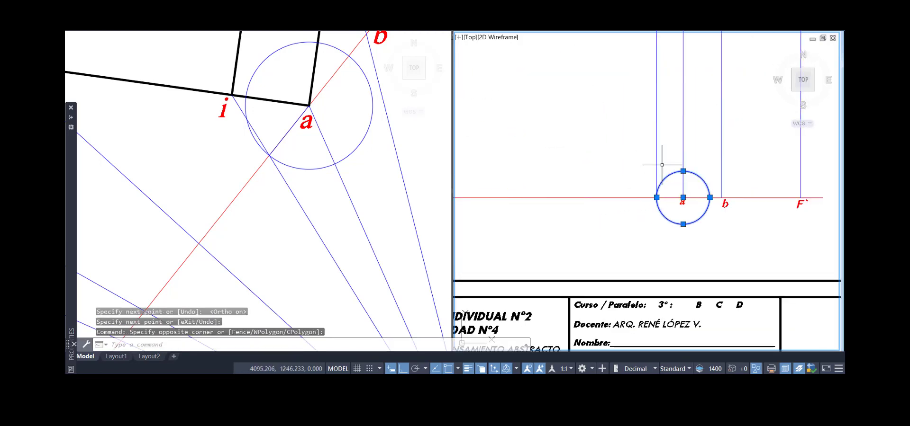
key(Delete)
Copy the label i from the plan to just below the foot of the unlabelled vertical beside a, with ortho and object snap off.
click(265, 125)
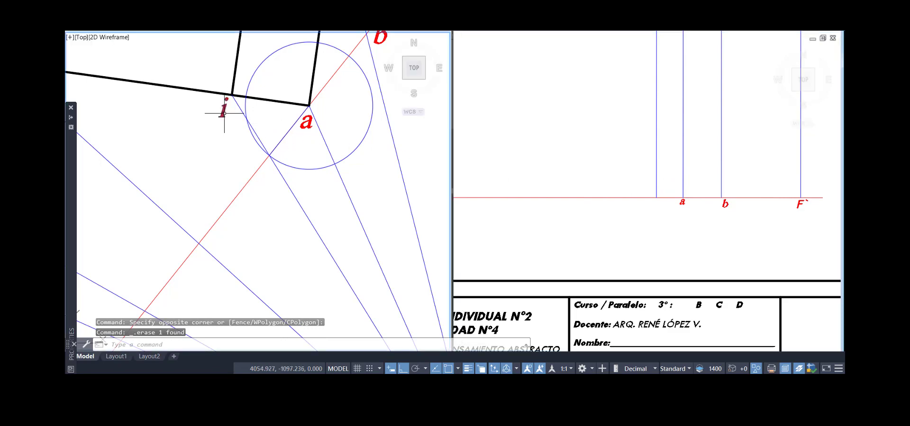
click(225, 115)
text(co)
key(Return)
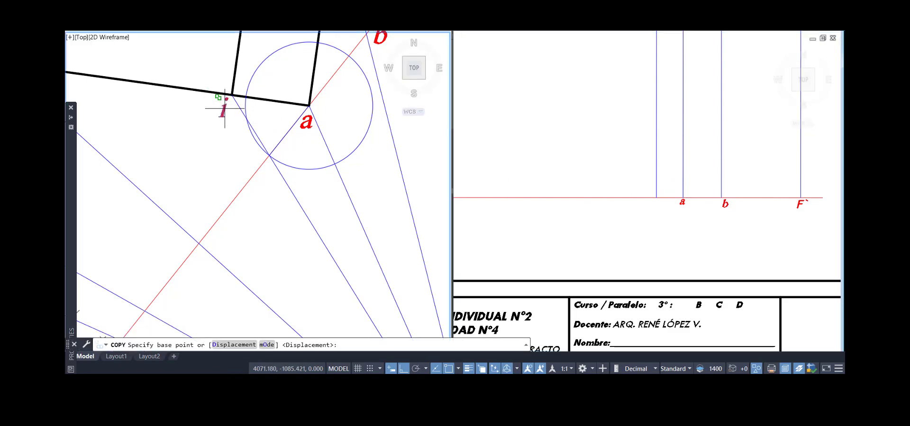
click(223, 125)
click(655, 206)
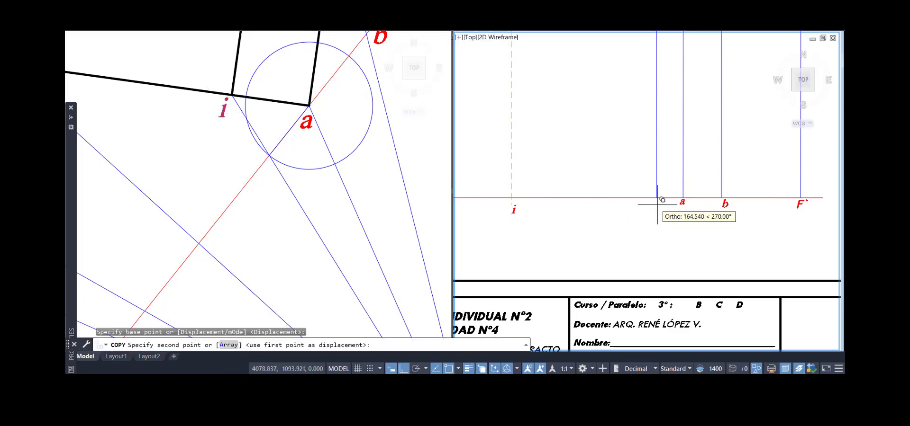
key(F8)
scroll(654, 205, up, 5)
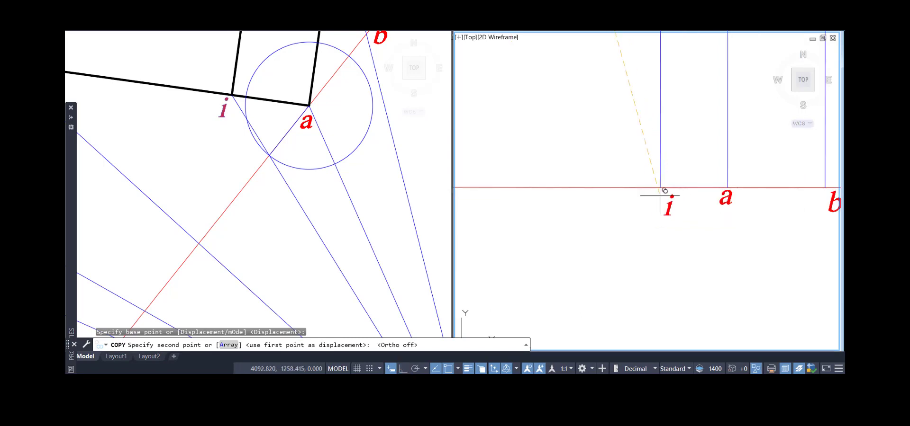
scroll(657, 179, up, 2)
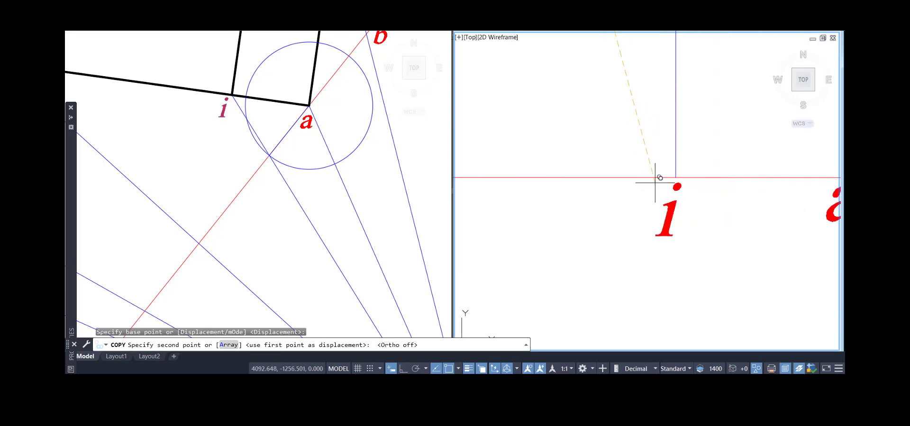
key(F3)
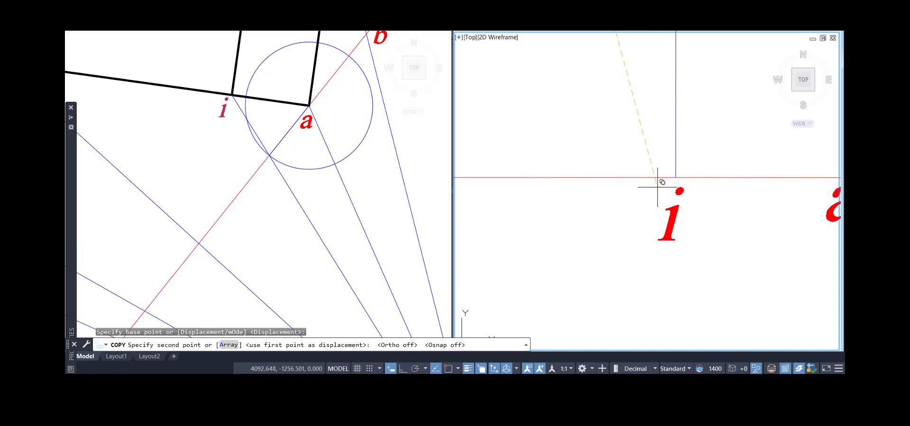
key(Escape)
Move the label a slightly down so it sits clear below the lower horizontal line.
scroll(656, 187, down, 3)
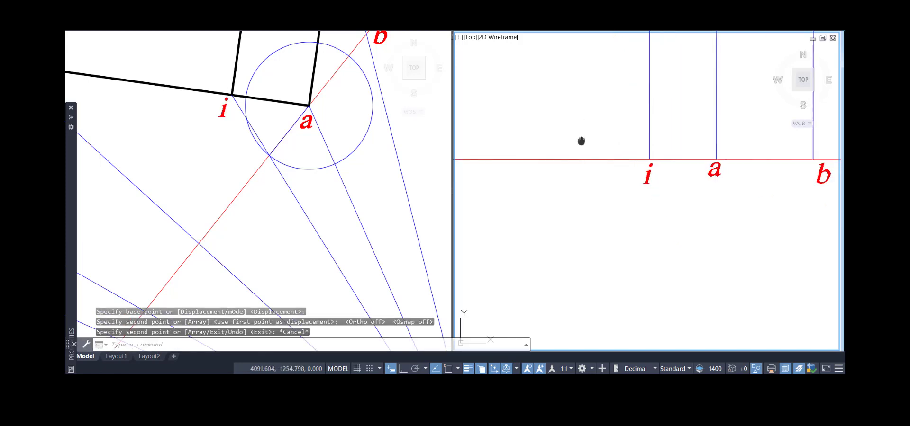
scroll(553, 183, down, 2)
scroll(642, 213, up, 4)
click(623, 188)
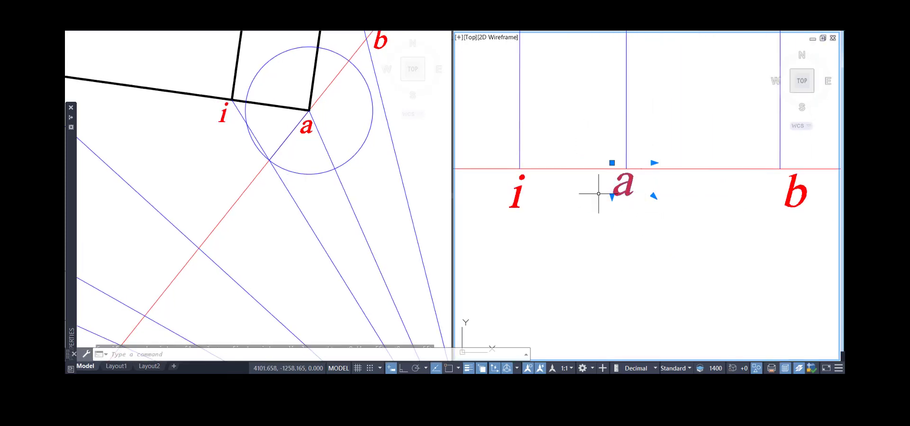
click(611, 163)
click(611, 163)
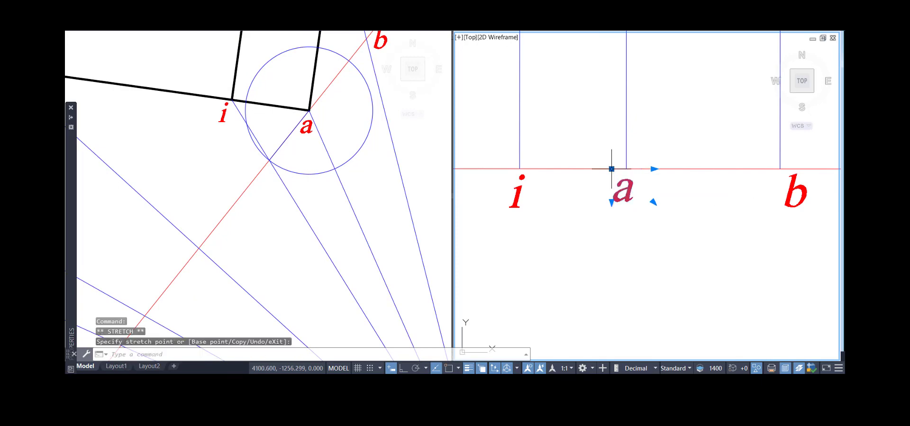
scroll(606, 161, down, 2)
key(Escape)
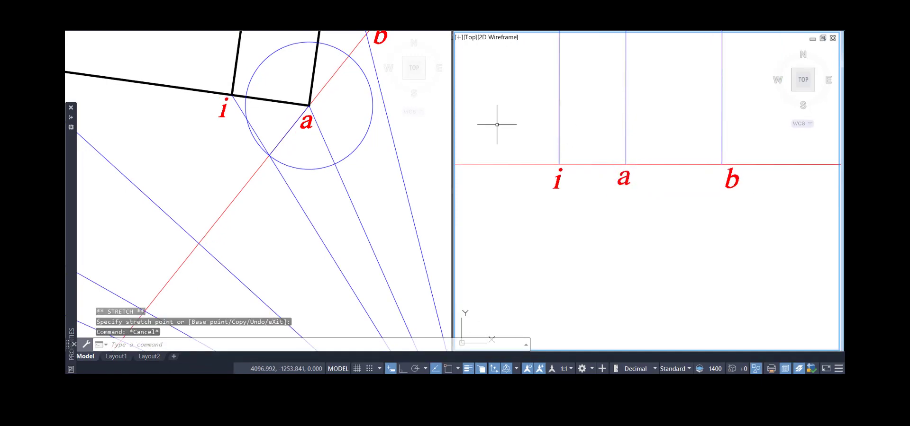
Delete the small circle centred on vertex a in the plan.
scroll(488, 124, down, 2)
click(367, 132)
middle_drag(367, 132, 358, 182)
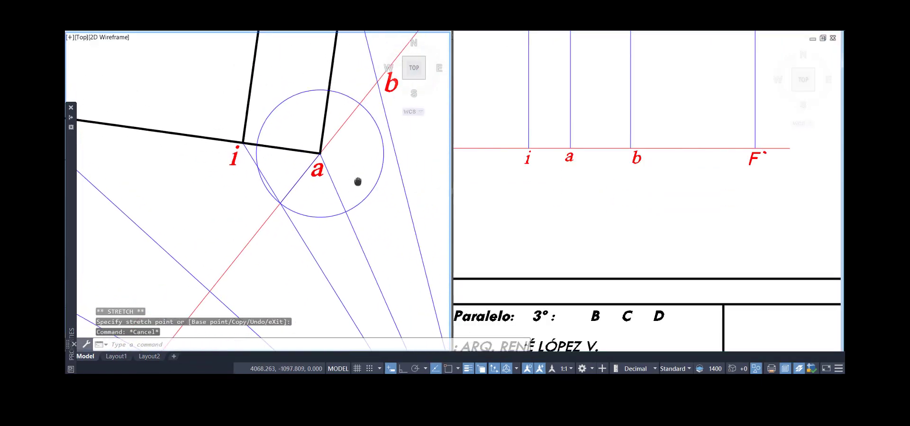
click(307, 117)
click(286, 87)
key(Delete)
Draw a circle in the plan centred on vertex a, reaching the crossing of F–F' with the ray from h.
scroll(286, 88, down, 2)
middle_drag(267, 166, 310, 141)
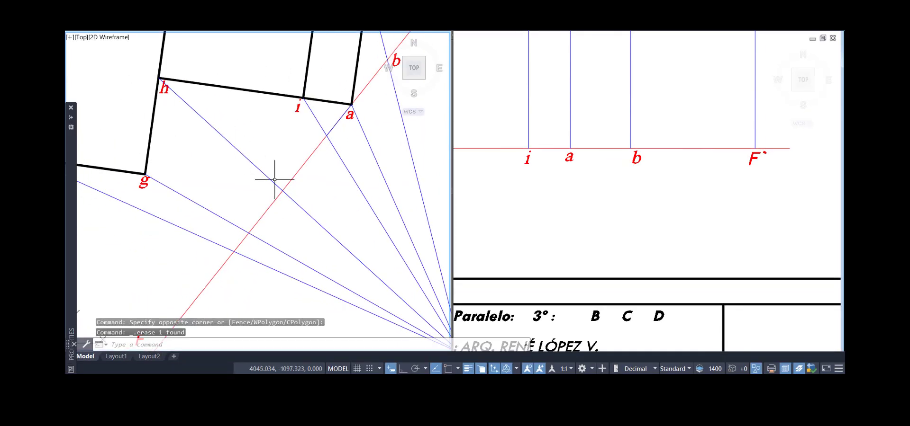
text(c)
key(Return)
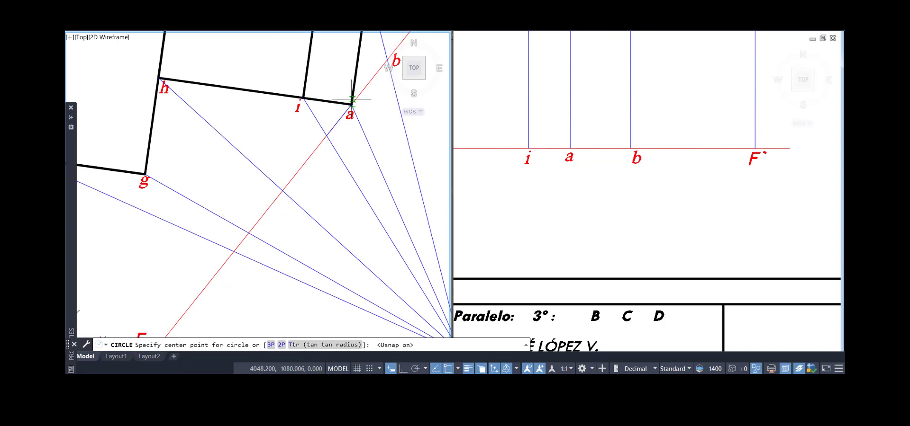
scroll(349, 105, up, 5)
click(357, 98)
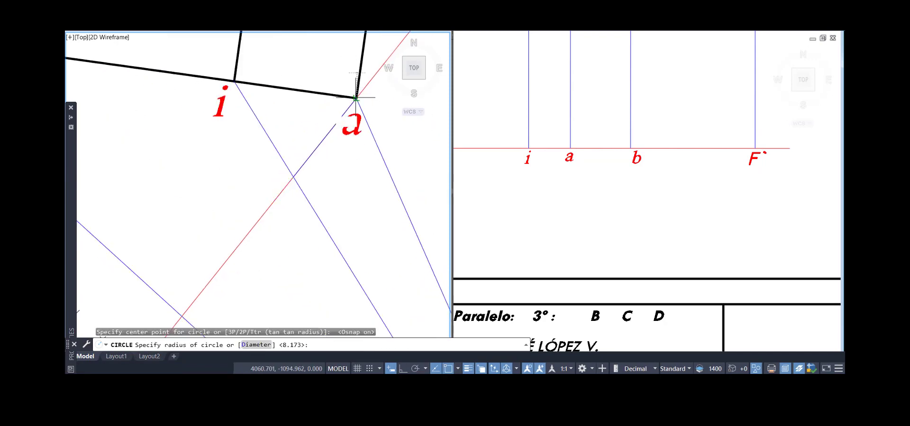
scroll(357, 97, down, 5)
click(288, 182)
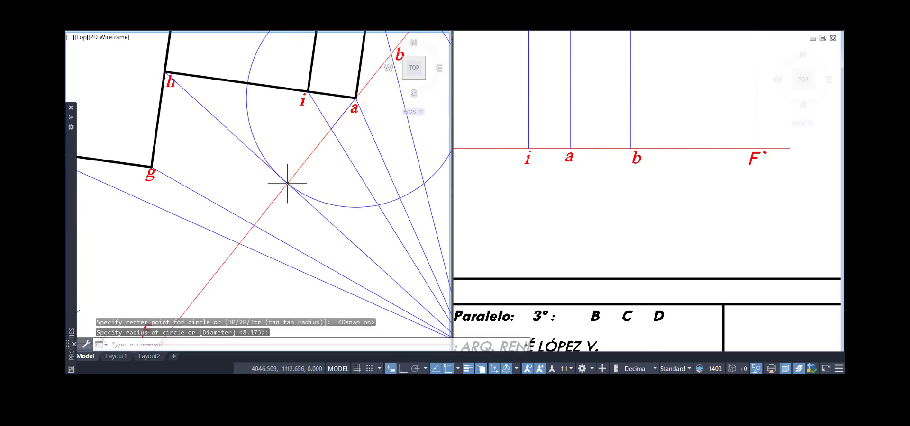
Move the circle from vertex a in the plan to the foot of a's vertical line on the lower horizontal line.
scroll(252, 139, down, 2)
click(247, 108)
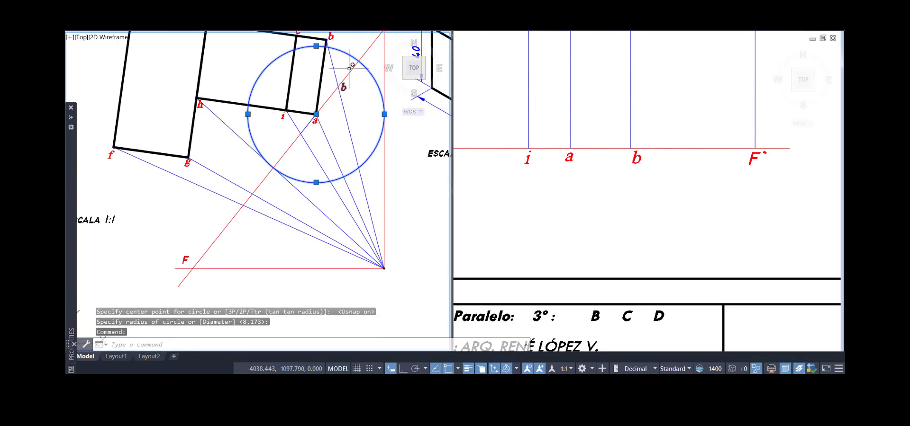
text(m)
key(Return)
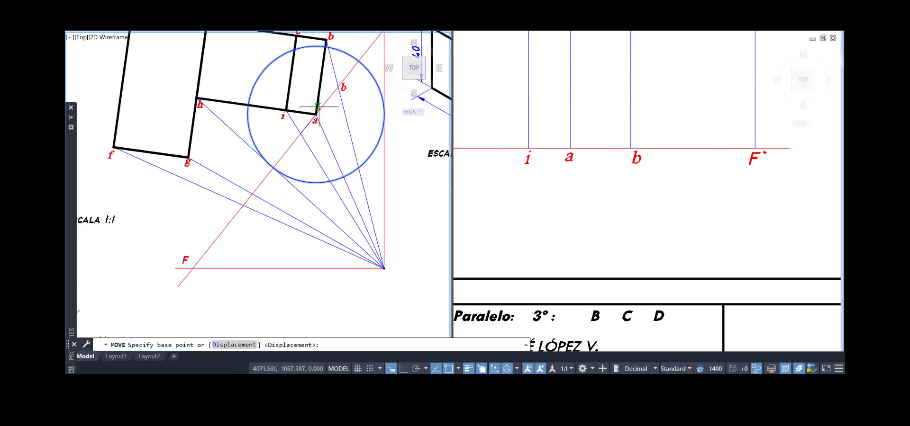
scroll(314, 115, up, 4)
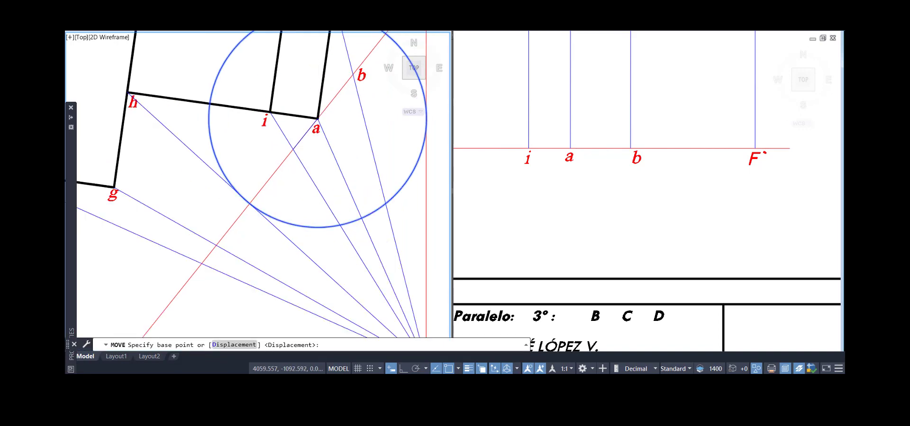
click(320, 124)
click(563, 145)
scroll(569, 142, up, 2)
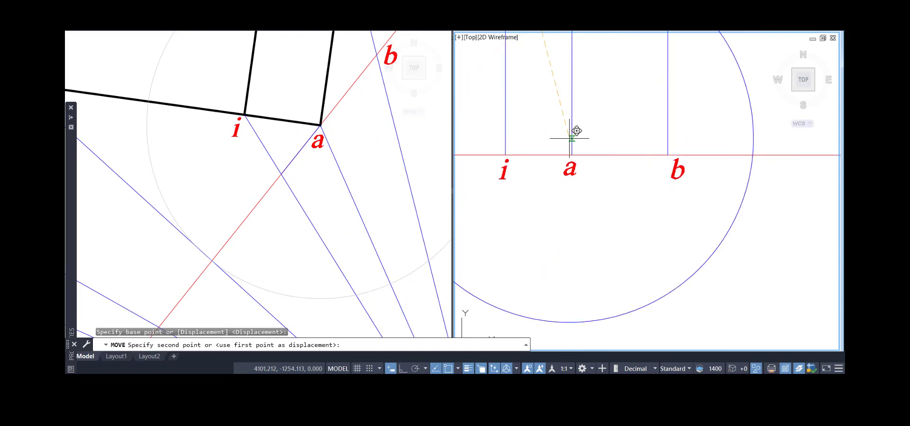
middle_drag(575, 132, 609, 178)
click(651, 145)
Draw a vertical line from the circle's crossing with the lower horizontal line, on the side beyond i, up to the upper horizontal line.
scroll(639, 135, down, 2)
scroll(610, 163, down, 2)
scroll(597, 173, down, 2)
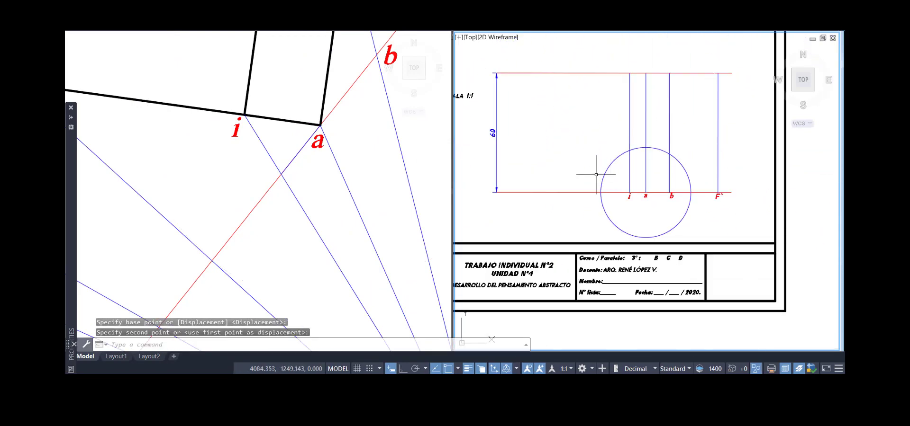
text(l)
key(Return)
click(601, 193)
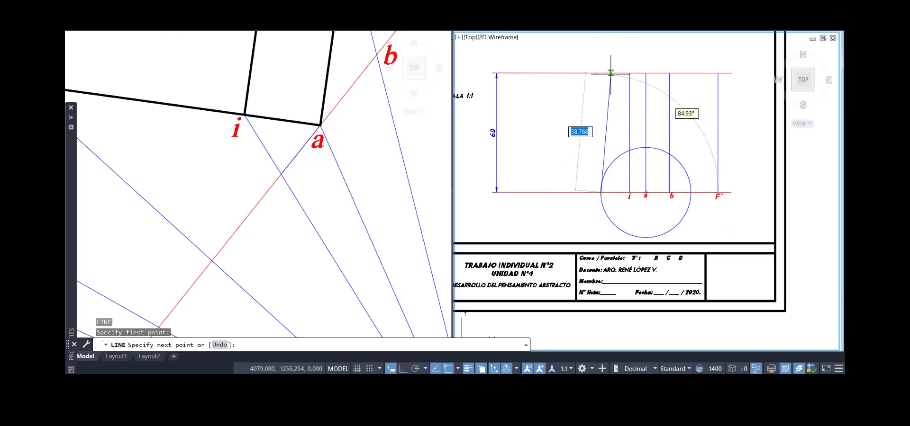
click(600, 73)
key(Return)
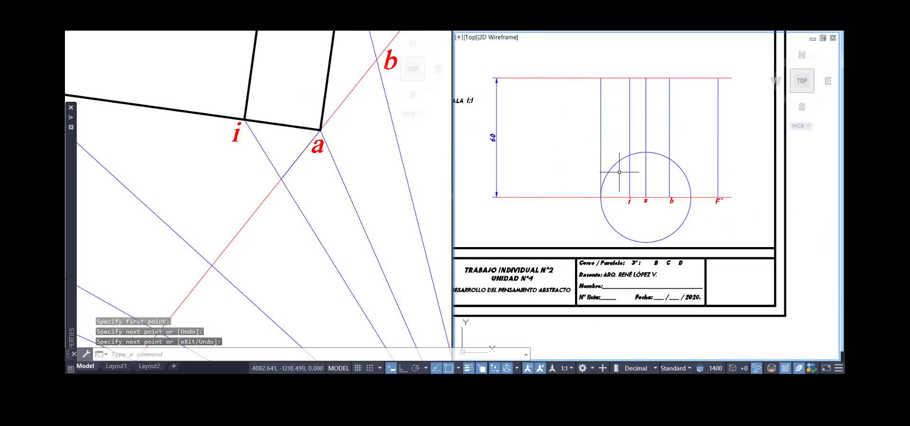
Delete the large circle around the foot of a's vertical line.
click(619, 173)
click(609, 139)
key(Delete)
Copy the label h from the plan to just below the foot of the unlabelled vertical line beyond i, with object snap off.
click(273, 132)
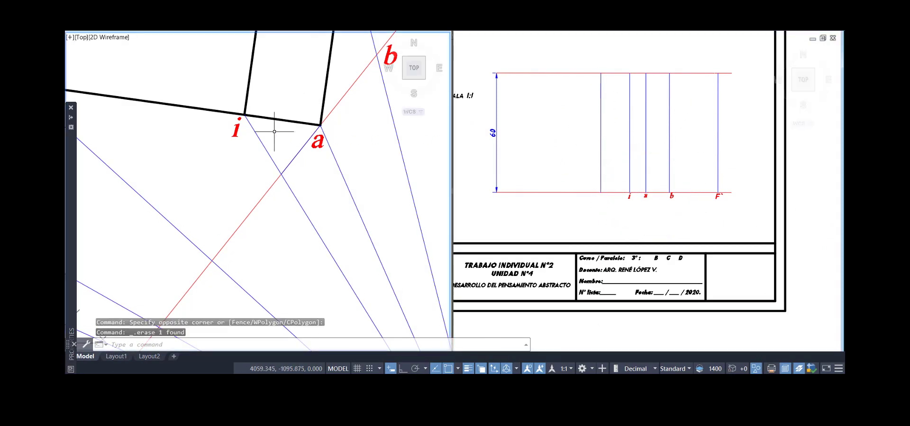
scroll(244, 129, down, 5)
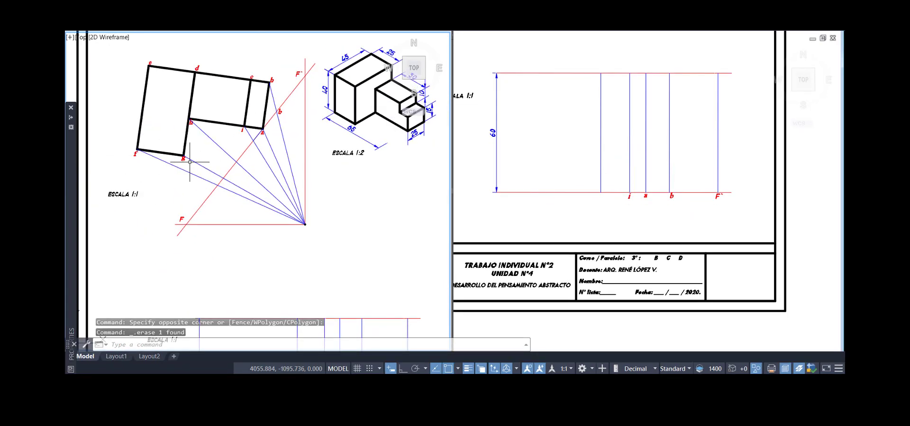
scroll(183, 124, up, 4)
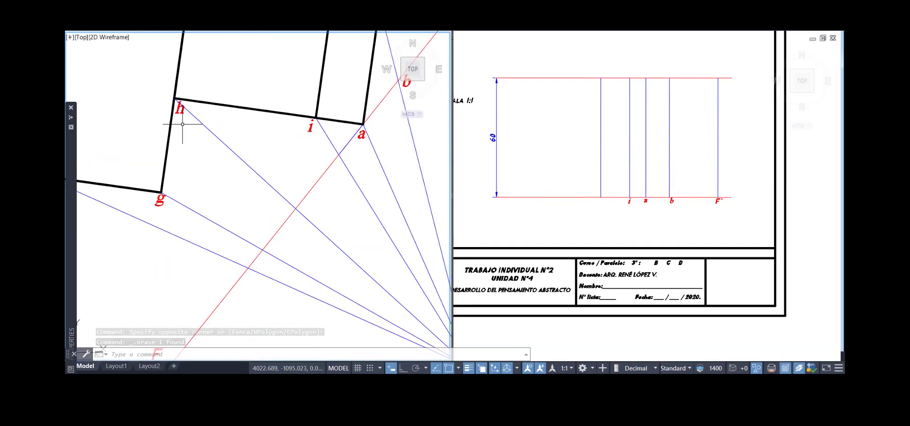
scroll(182, 124, down, 2)
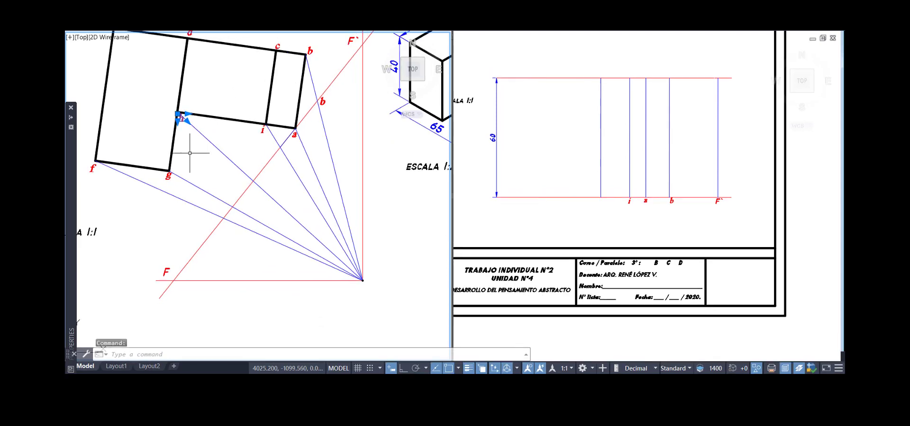
text(co)
key(Return)
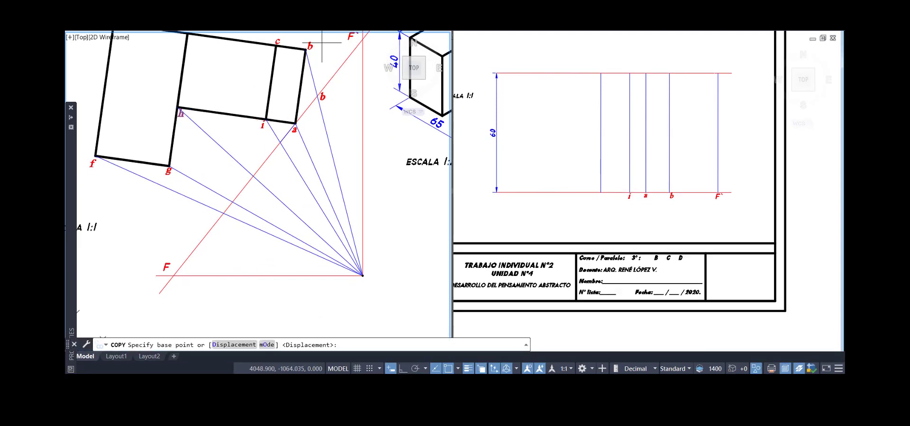
click(177, 107)
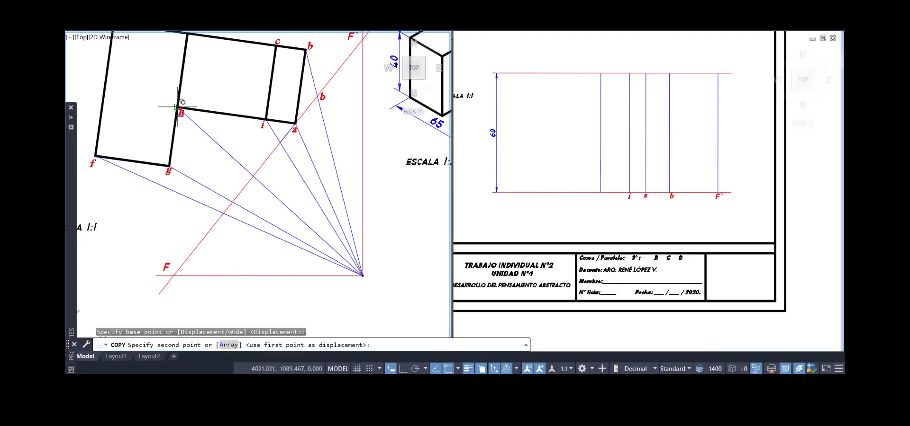
click(611, 198)
scroll(604, 193, up, 8)
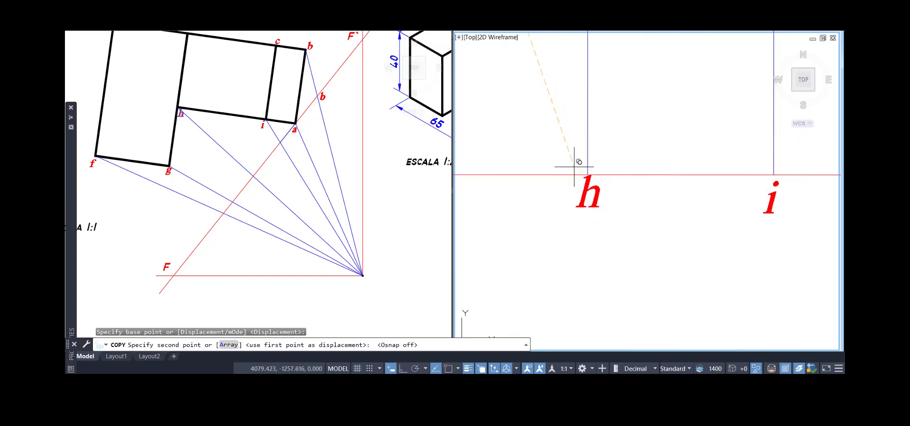
key(F3)
click(573, 171)
key(Escape)
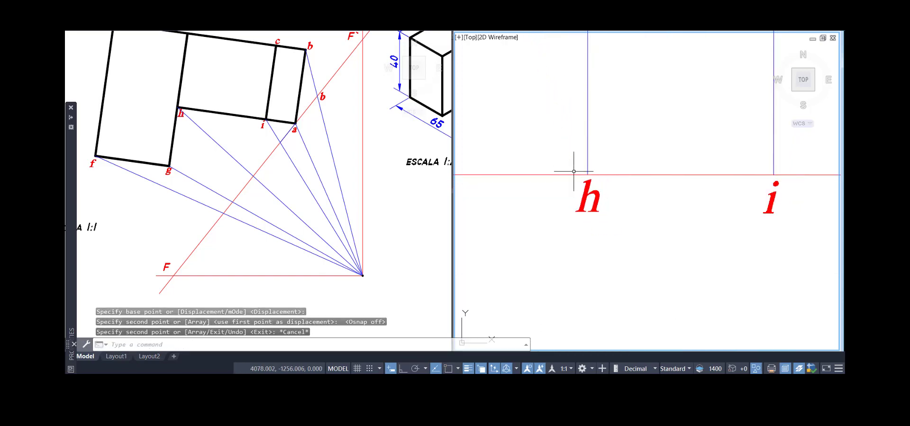
Draw a circle centred on vertex a in the plan, passing through the crossing of g's sight line with line F–F'.
scroll(573, 172, down, 6)
middle_drag(553, 171, 614, 197)
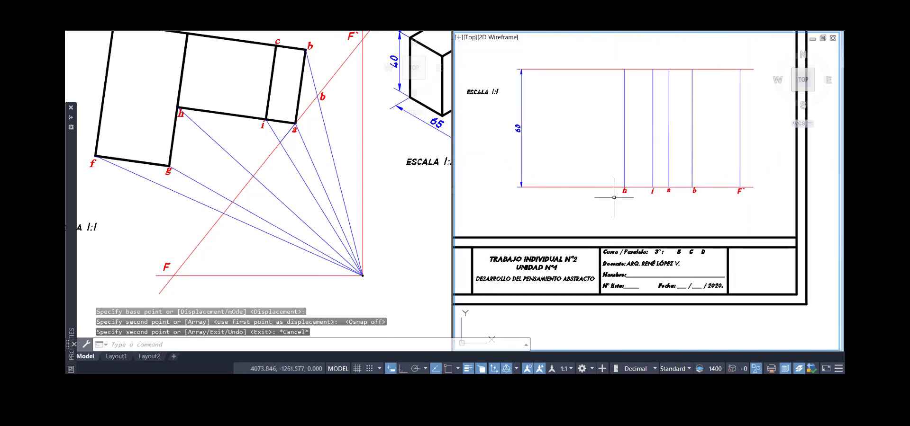
click(203, 179)
mouse_move(203, 178)
middle_down()
mouse_move(225, 171)
mouse_move(237, 152)
mouse_move(254, 187)
middle_up()
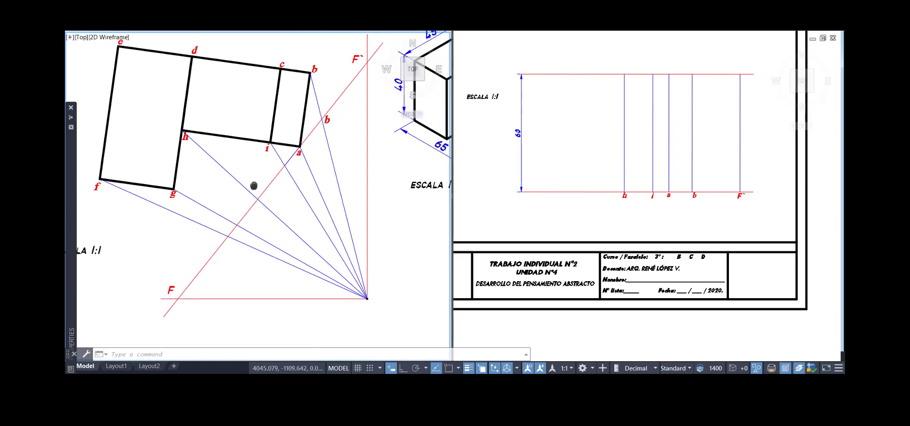
text(c)
key(Return)
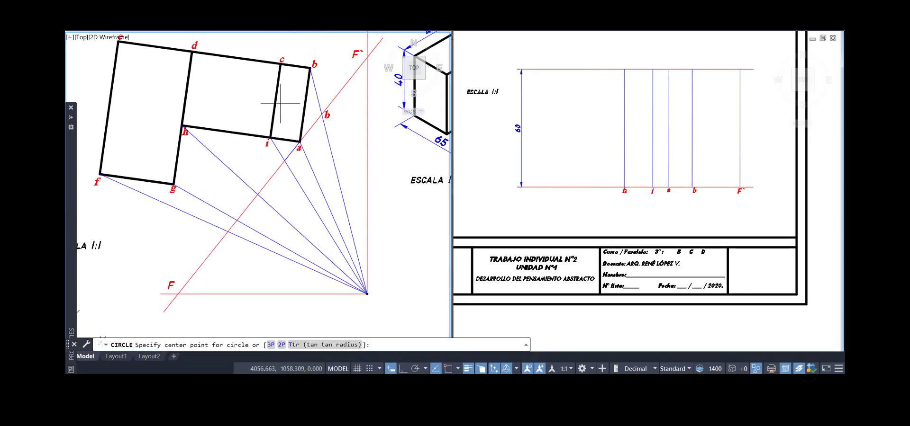
middle_drag(165, 54, 198, 78)
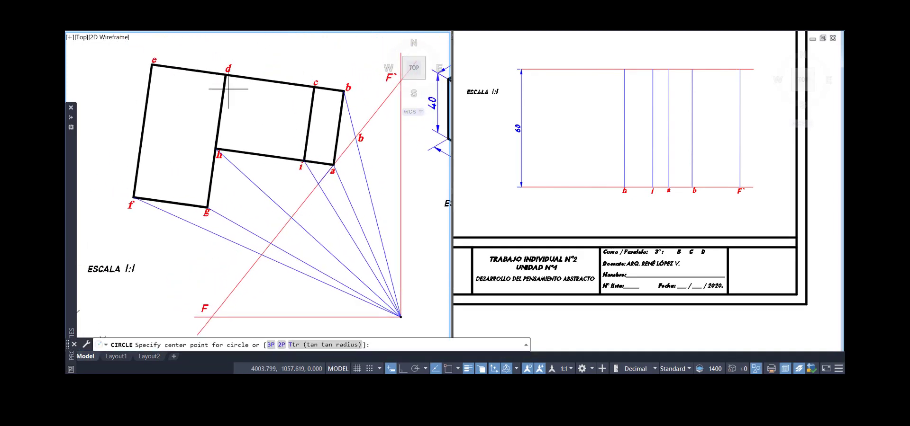
middle_drag(278, 131, 258, 93)
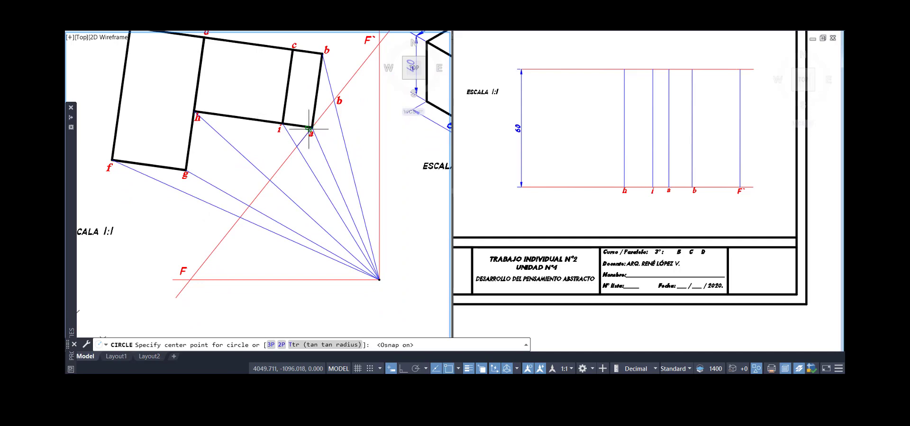
scroll(312, 126, up, 6)
click(312, 130)
scroll(313, 133, down, 4)
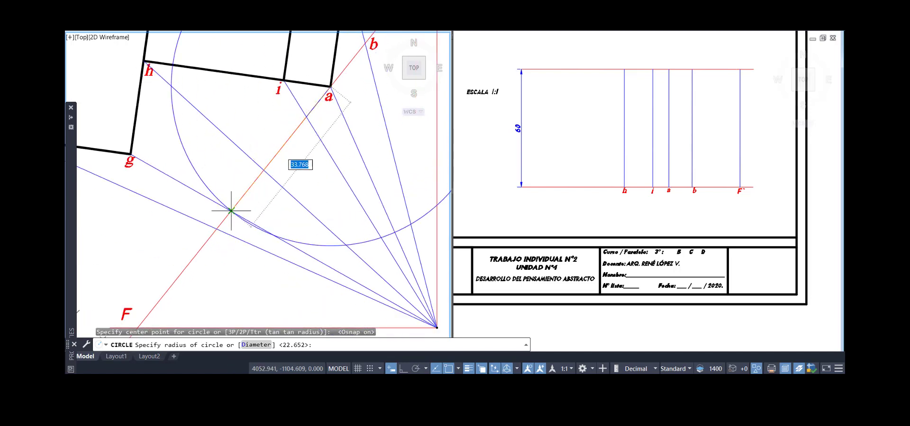
click(231, 211)
Copy the circle from vertex a in the plan to the foot of a's vertical line on the lower horizontal line.
click(202, 170)
click(185, 166)
scroll(191, 154, down, 2)
middle_drag(214, 143, 238, 161)
text(co)
key(Return)
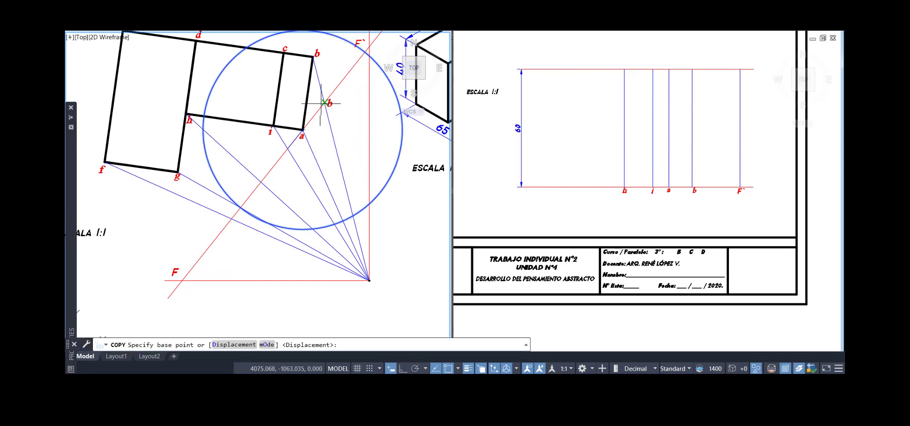
scroll(301, 129, up, 6)
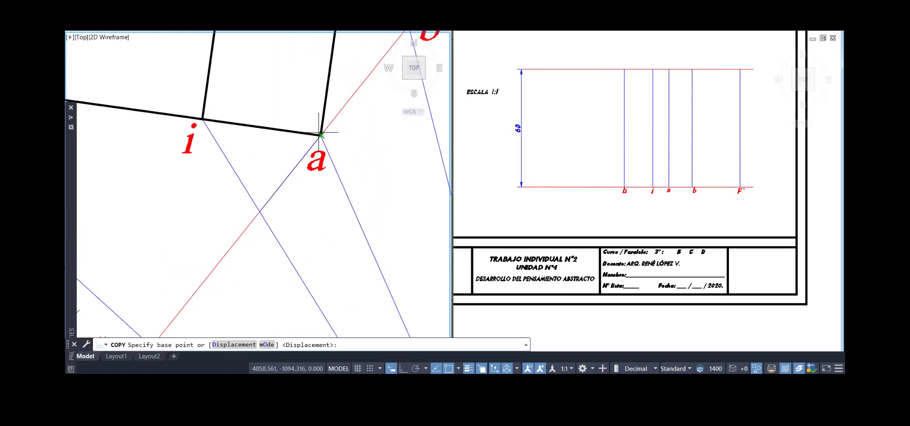
click(320, 136)
click(670, 169)
scroll(669, 170, up, 6)
click(666, 205)
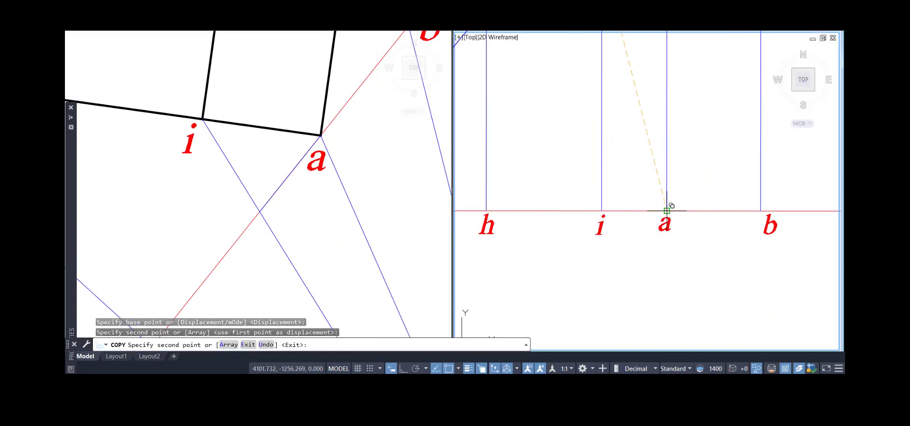
scroll(616, 199, down, 6)
key(Return)
Draw a vertical line from the circle's crossing with the lower horizontal line, on the side beyond h, up to the upper horizontal line.
text(l)
key(Return)
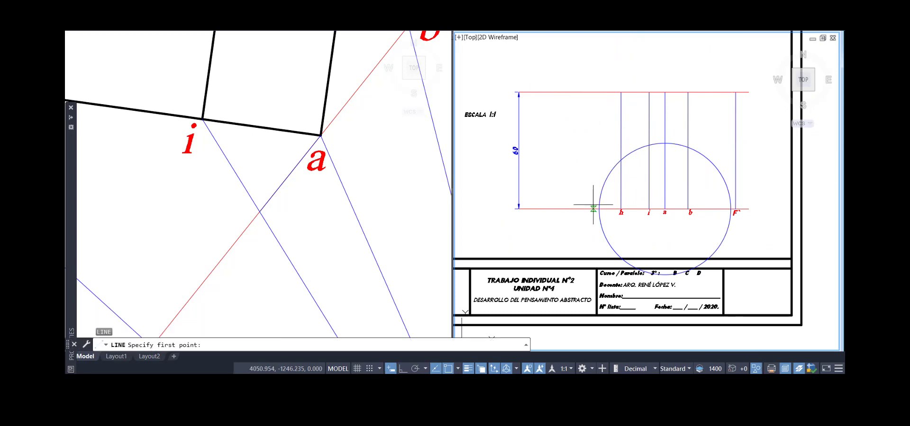
click(598, 209)
click(599, 92)
key(Return)
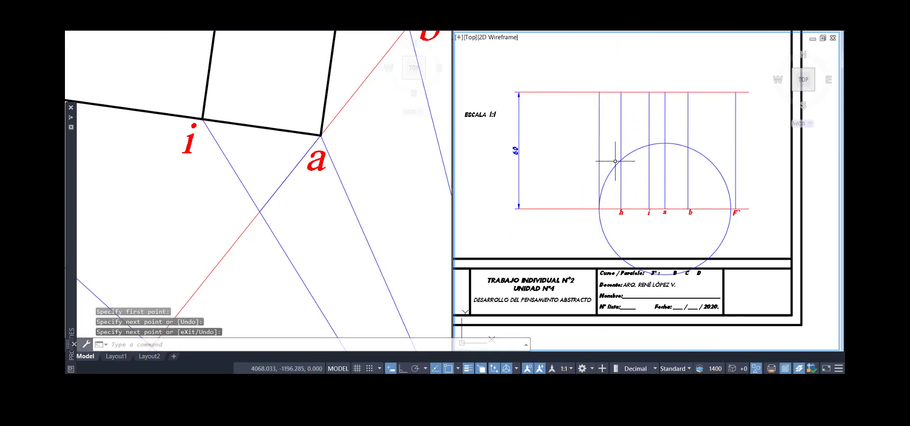
Delete the copied circle around the foot of a's vertical line.
click(609, 158)
click(607, 178)
key(Delete)
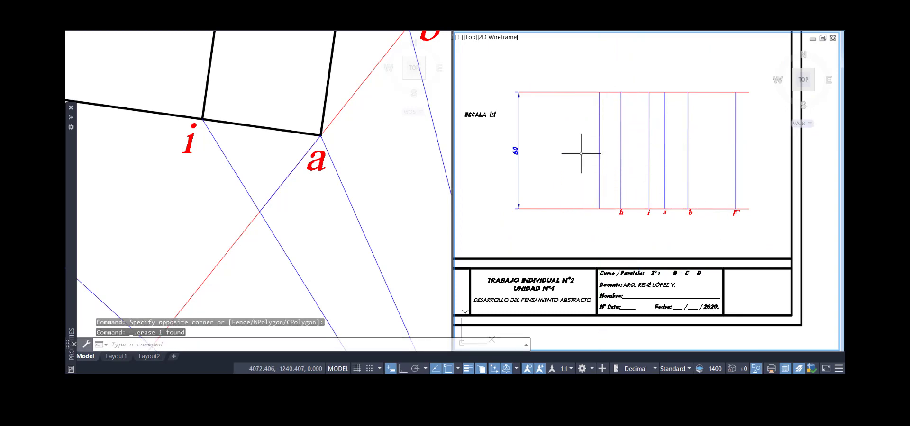
Move the circle passing through F from vertex a in the plan to the foot of a's vertical line on the lower horizontal line.
click(284, 114)
scroll(289, 123, down, 4)
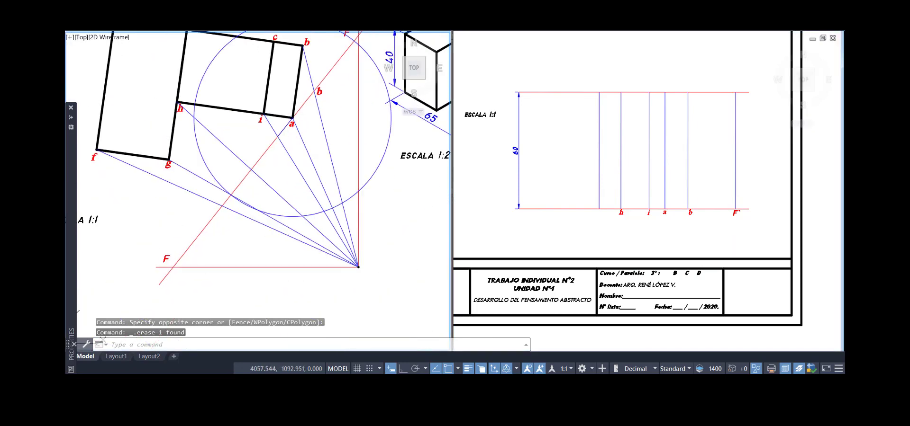
click(561, 145)
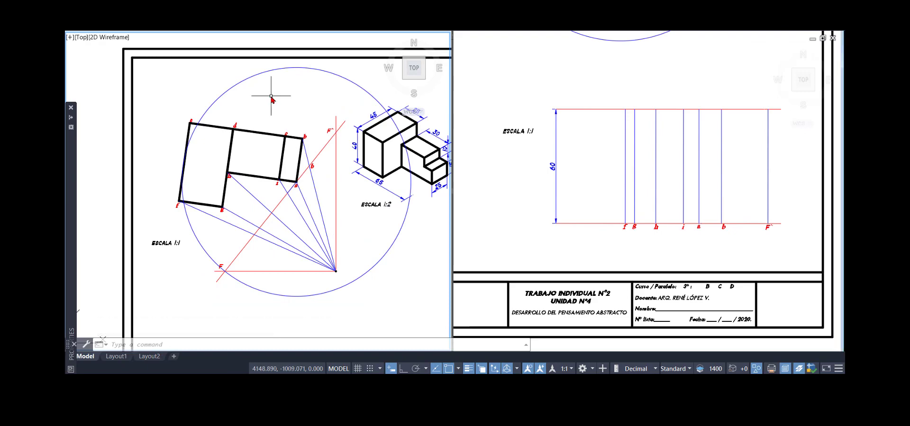
click(241, 82)
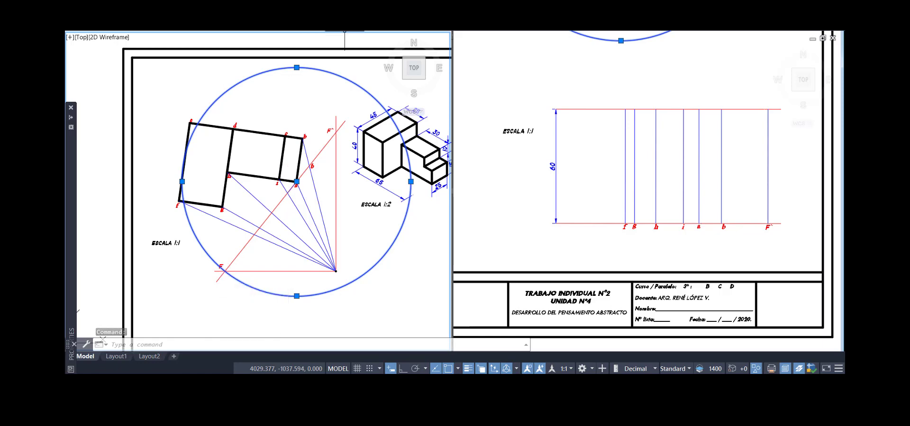
text(m)
key(Return)
scroll(293, 194, up, 4)
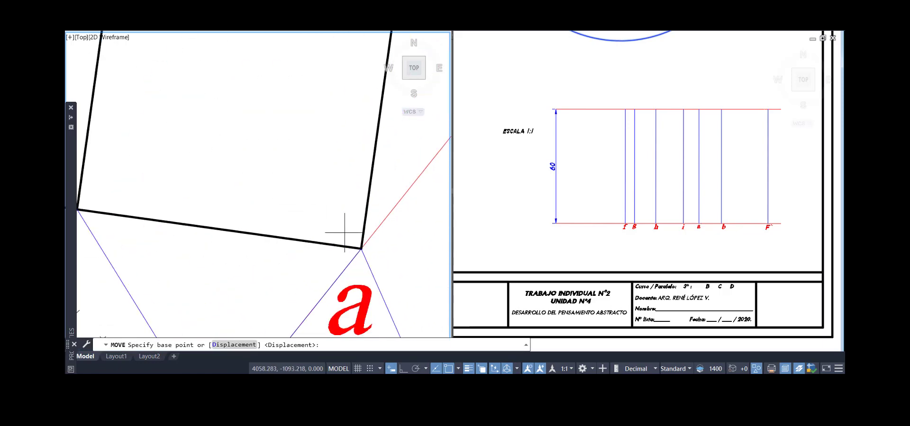
click(361, 247)
click(615, 199)
scroll(686, 223, up, 6)
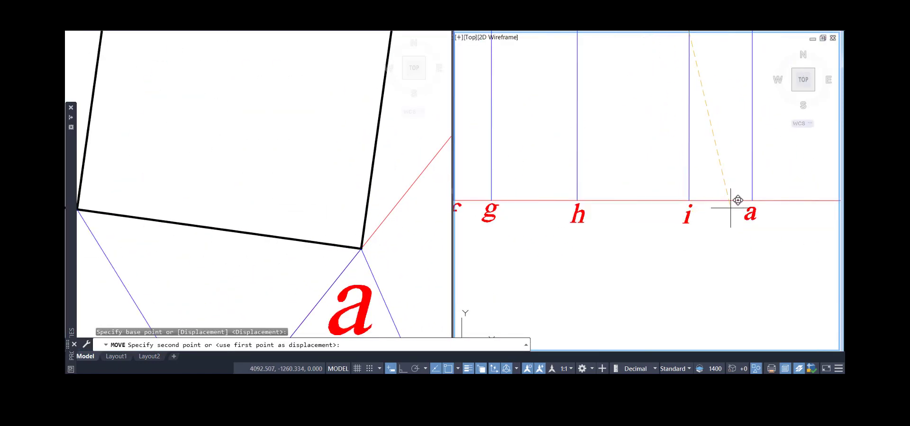
click(751, 200)
Draw a vertical line from the circle's crossing with the lower horizontal line, on the side beyond f, up to the upper horizontal line.
scroll(756, 197, down, 6)
text(l)
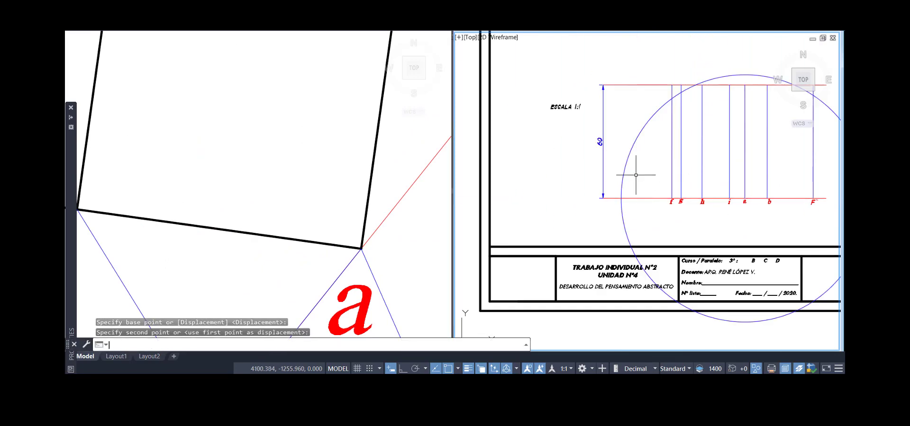
key(Return)
click(619, 196)
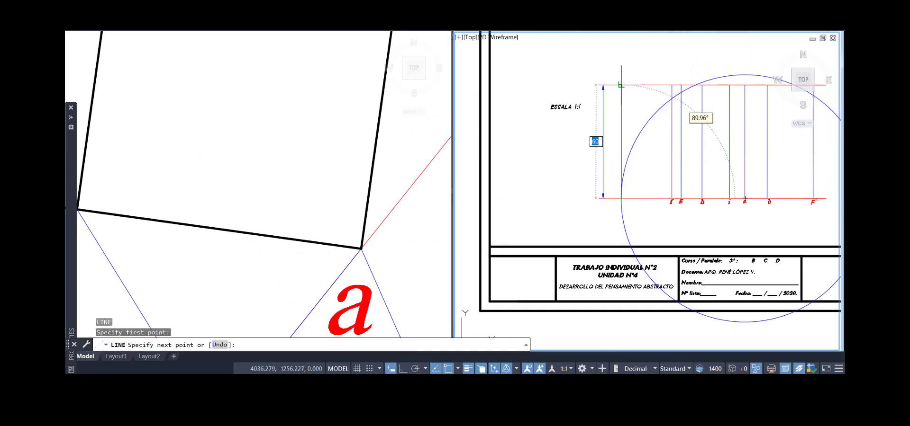
key(Return)
Delete the large circle centred on the foot of a's vertical line.
mouse_move(641, 115)
middle_down()
mouse_move(617, 118)
mouse_move(616, 134)
mouse_move(589, 126)
middle_up()
click(618, 122)
click(611, 139)
key(Delete)
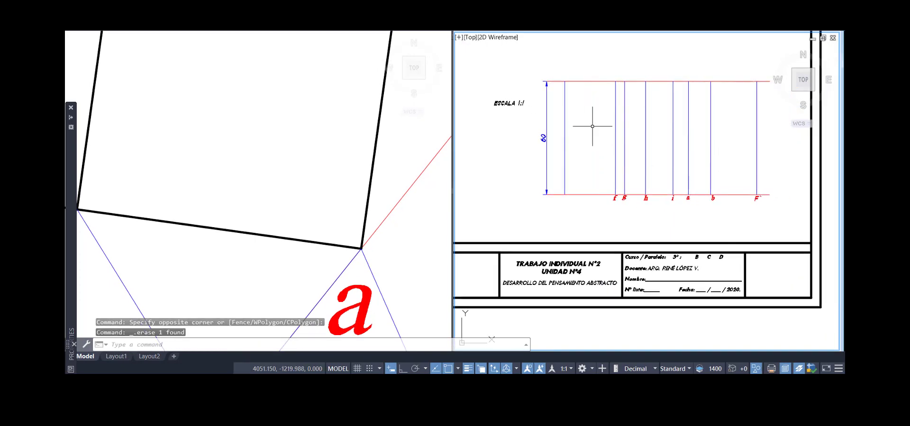
scroll(751, 217, up, 2)
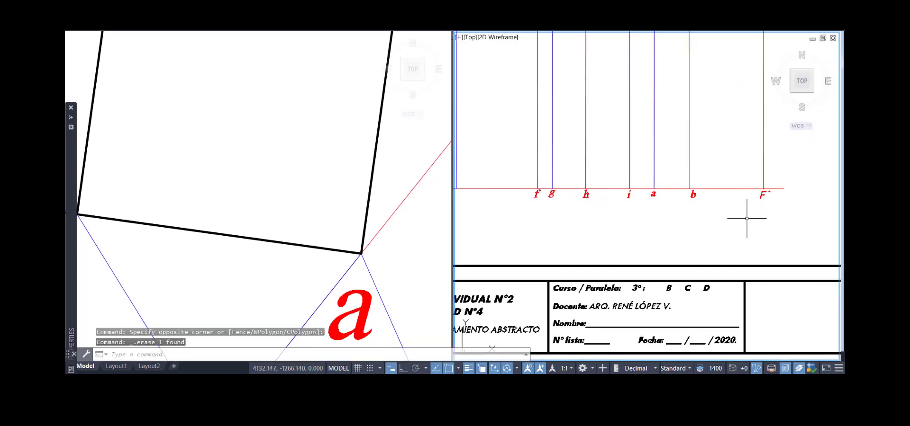
scroll(556, 170, down, 2)
click(384, 175)
scroll(308, 147, down, 6)
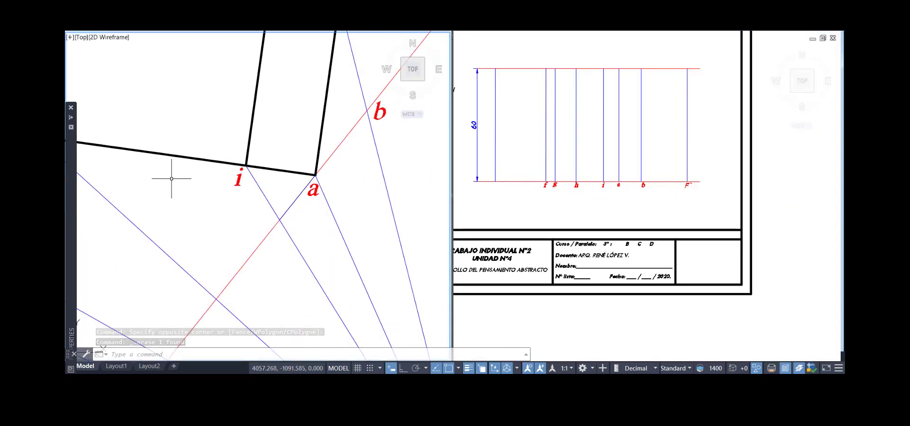
scroll(218, 211, up, 4)
click(183, 238)
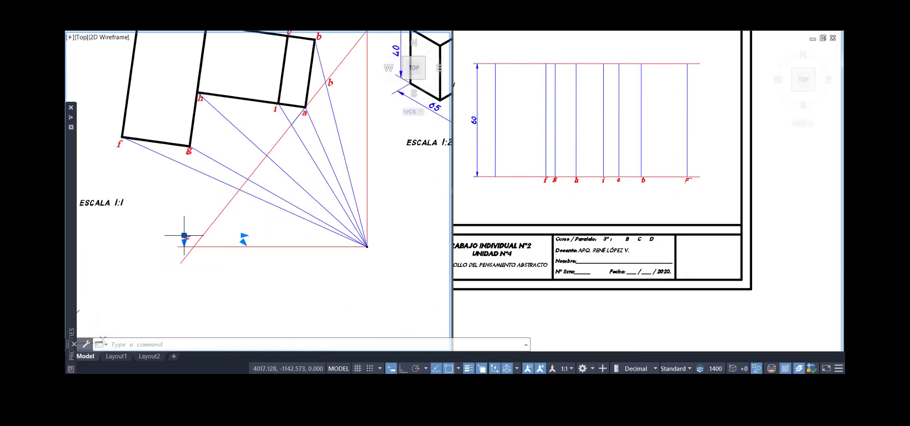
key(Delete)
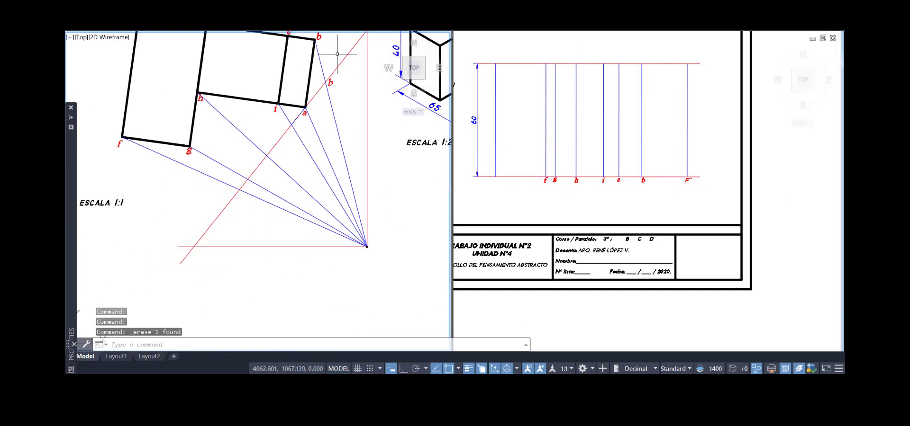
key(ctrl+z)
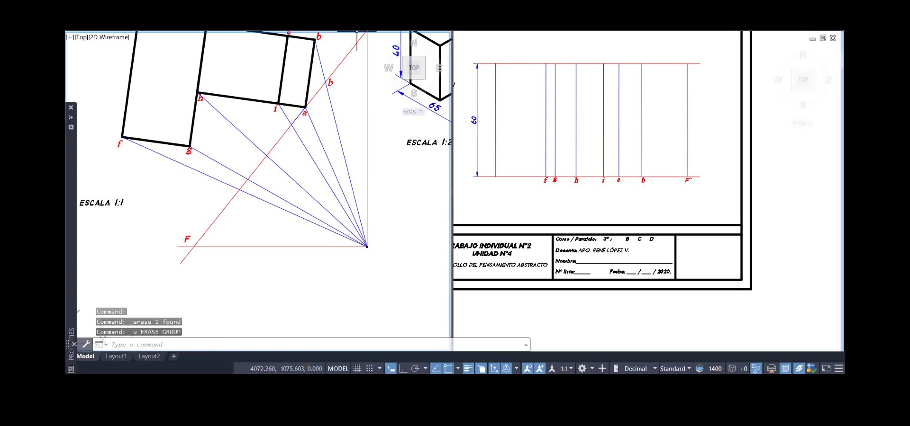
Try to copy the label F from the plan.
click(356, 28)
click(185, 238)
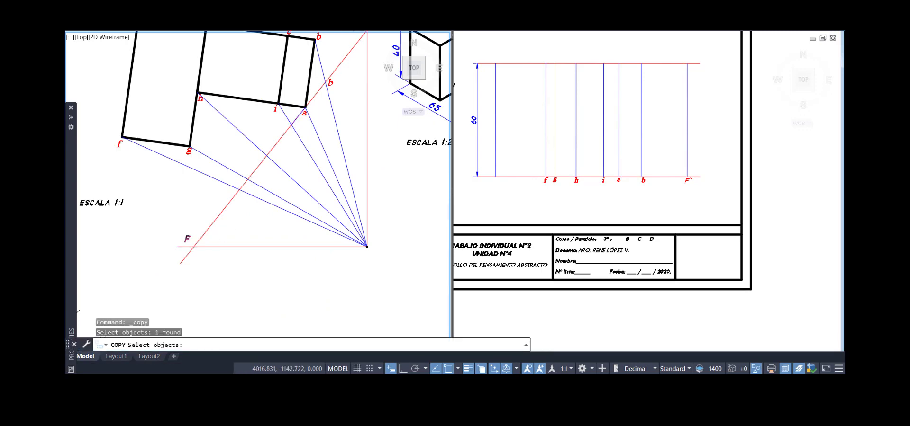
key(Return)
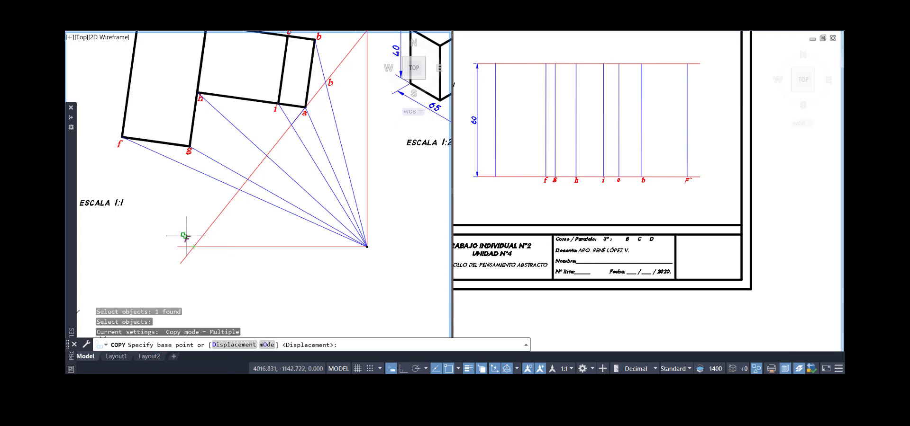
click(185, 235)
key(Return)
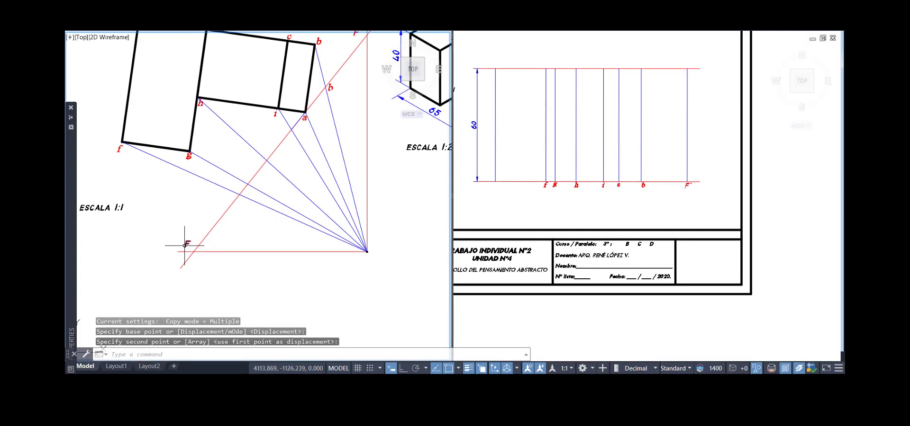
Copy the label F from the plan to just below the foot of the unlabelled vertical line beyond f.
click(184, 245)
key(Return)
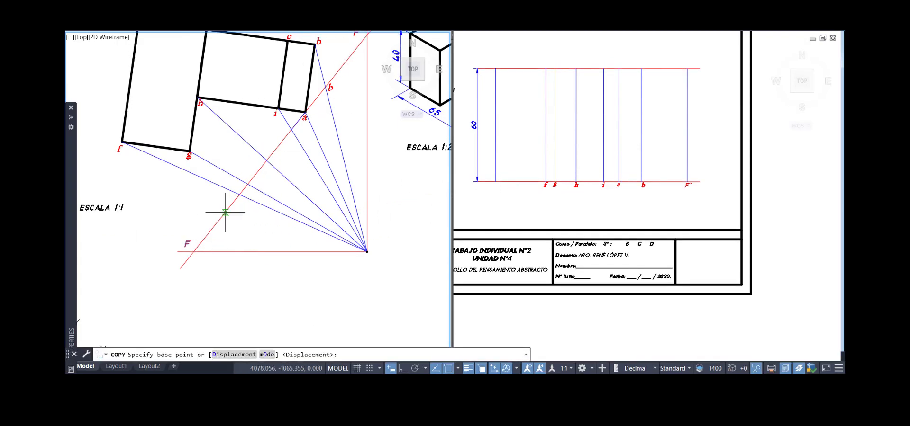
click(191, 241)
click(520, 183)
scroll(492, 175, up, 5)
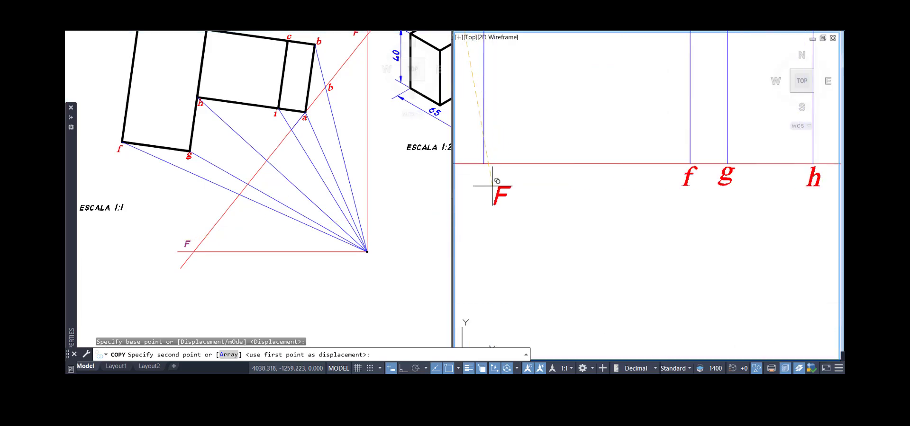
click(476, 169)
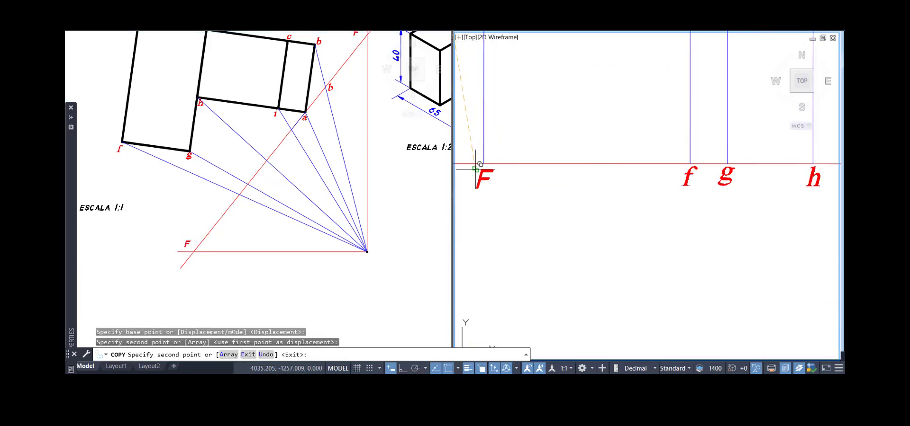
key(Return)
Move the labels F and F' together from the lower horizontal line to just above the upper horizontal line.
scroll(476, 168, down, 6)
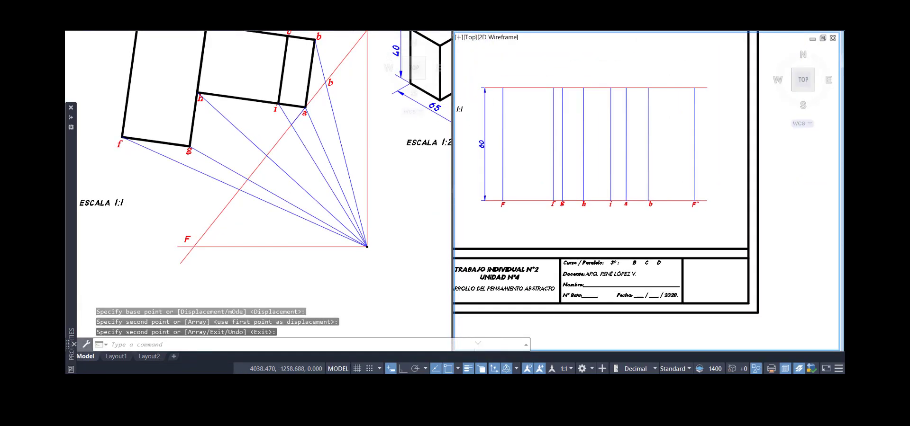
scroll(578, 214, up, 2)
middle_drag(577, 212, 588, 237)
scroll(595, 234, down, 2)
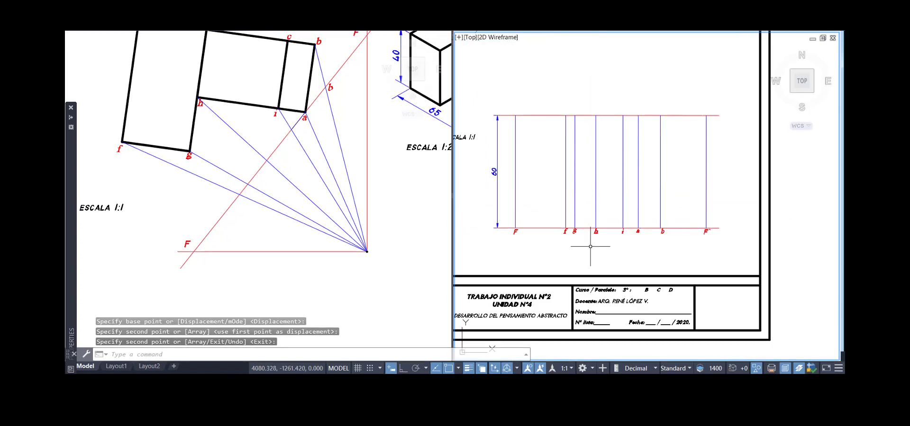
click(500, 240)
click(524, 220)
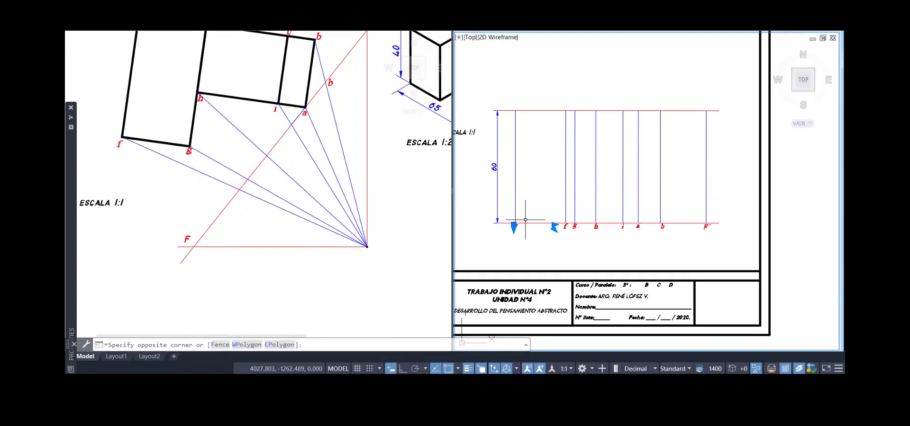
click(703, 240)
click(712, 203)
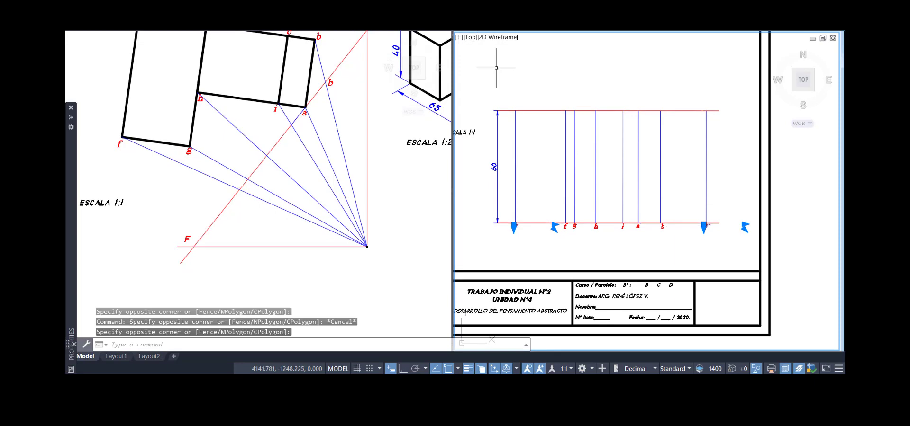
text(m)
key(Return)
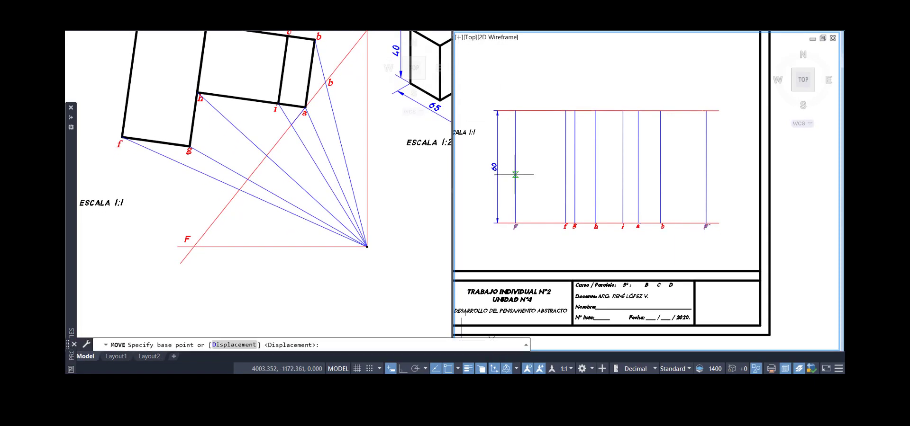
click(545, 222)
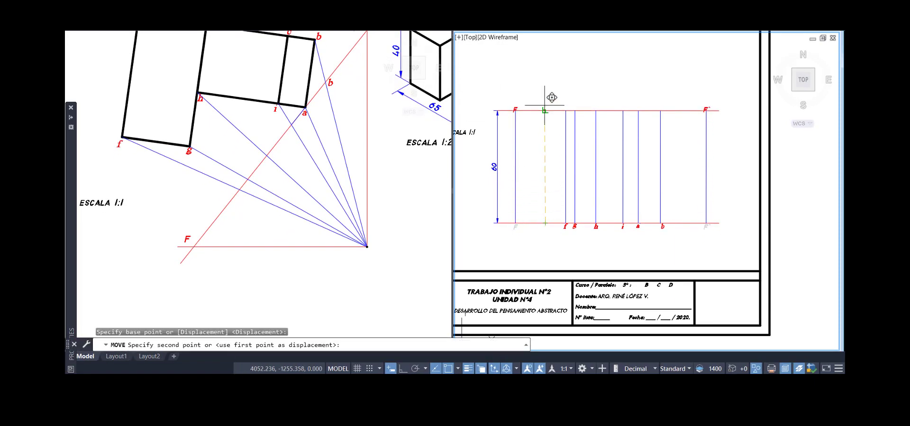
scroll(545, 104, up, 2)
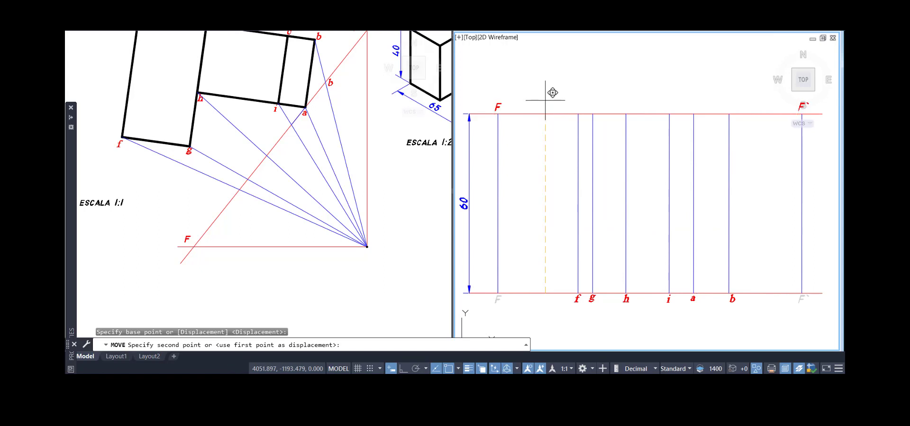
click(545, 101)
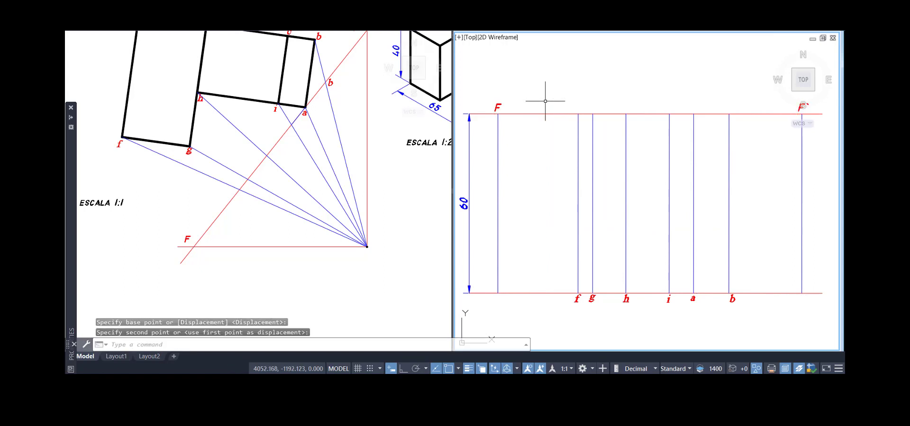
key(Escape)
key(Escape)
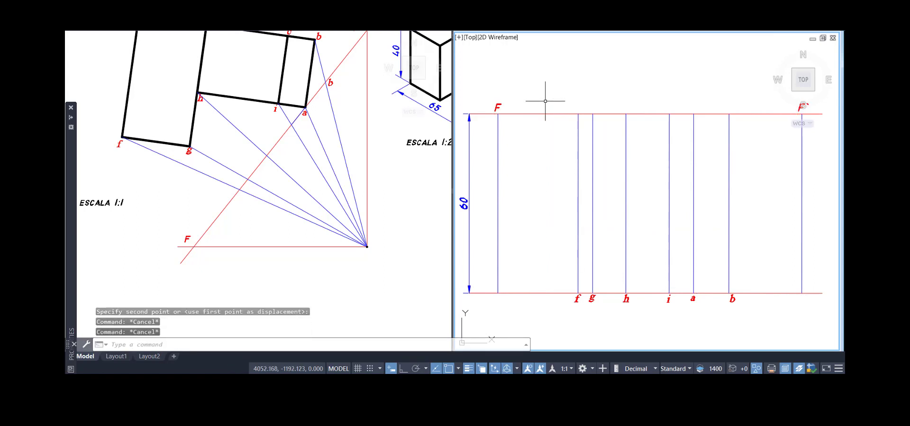
Fill the 25 by 15 end face of the low step in the isometric view with a blue hatch.
scroll(557, 129, down, 2)
click(256, 204)
scroll(257, 197, down, 3)
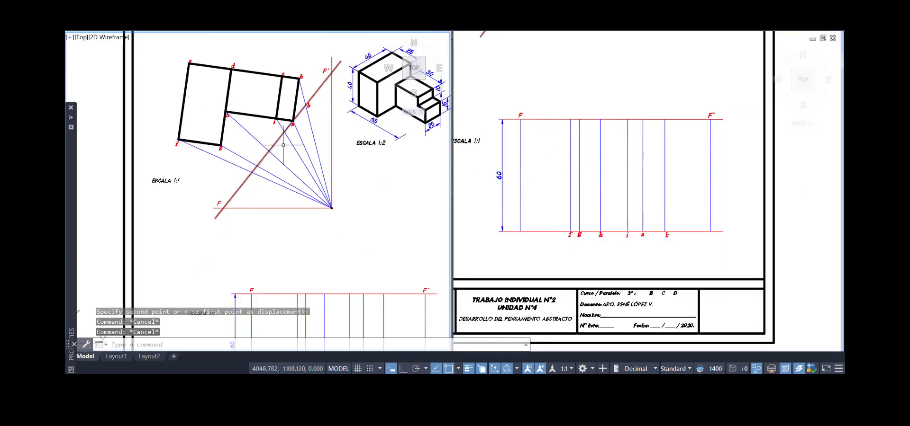
middle_drag(258, 197, 263, 230)
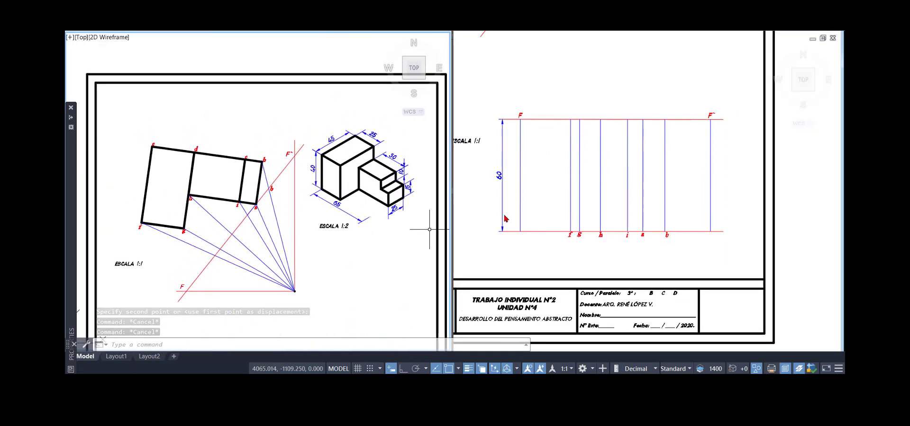
click(544, 152)
middle_drag(556, 168, 580, 194)
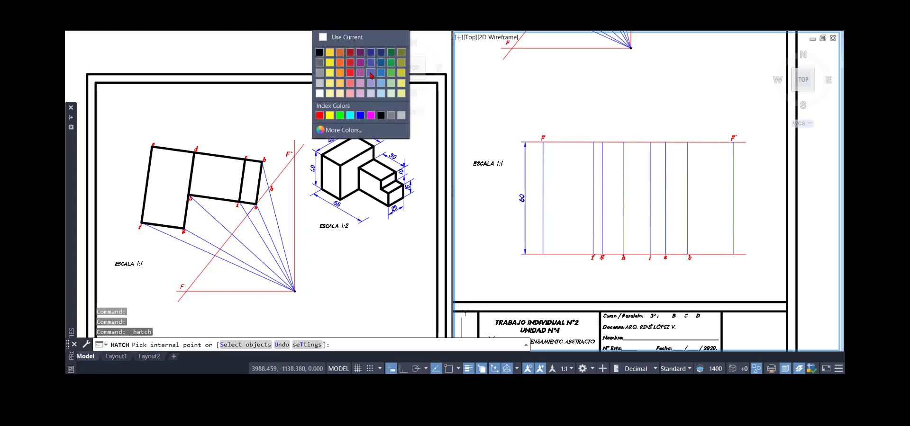
click(371, 76)
click(395, 201)
click(395, 199)
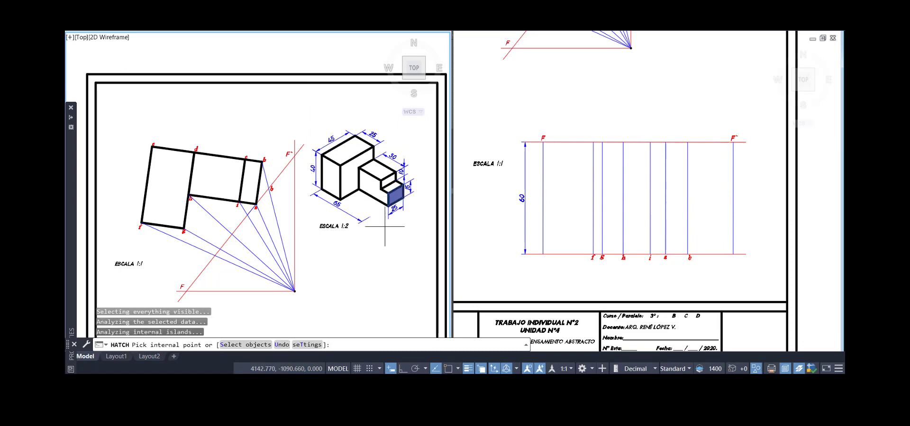
key(Escape)
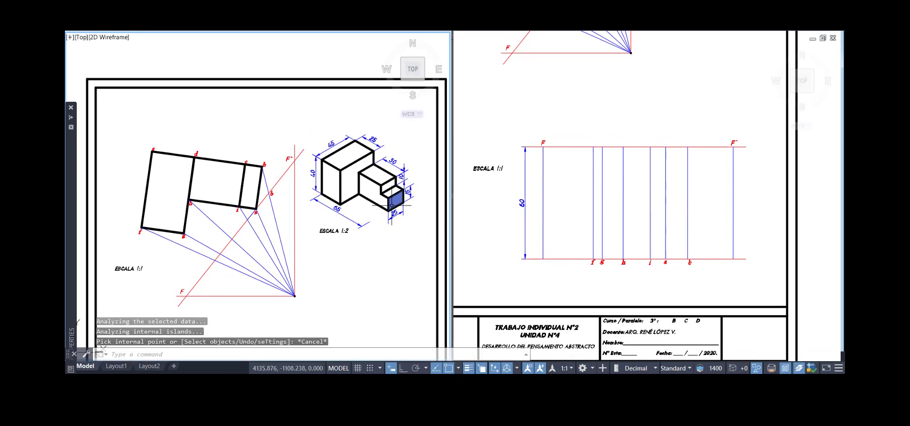
Compare the hatched face of the isometric view with edge a–b in the plan.
scroll(391, 205, up, 4)
scroll(353, 200, down, 1)
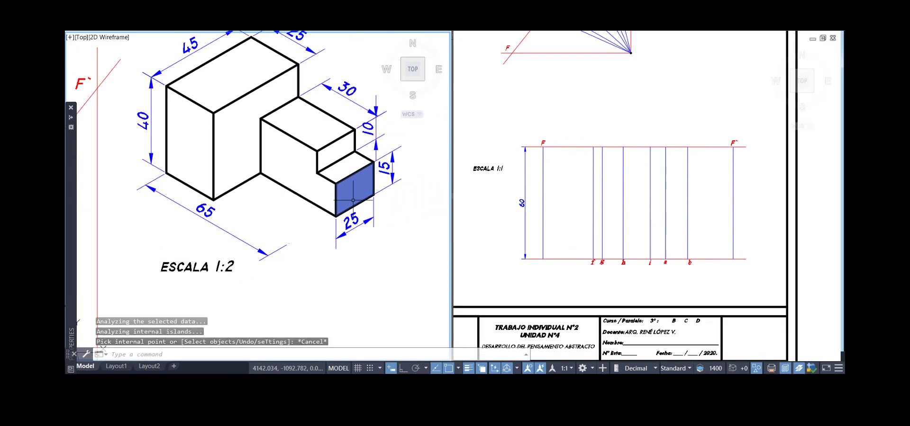
scroll(348, 192, down, 2)
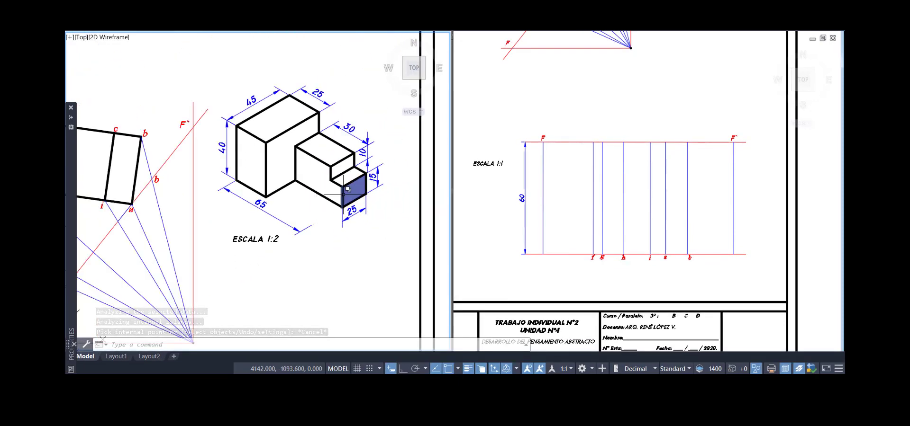
scroll(343, 195, up, 2)
scroll(356, 185, down, 2)
middle_drag(306, 184, 379, 161)
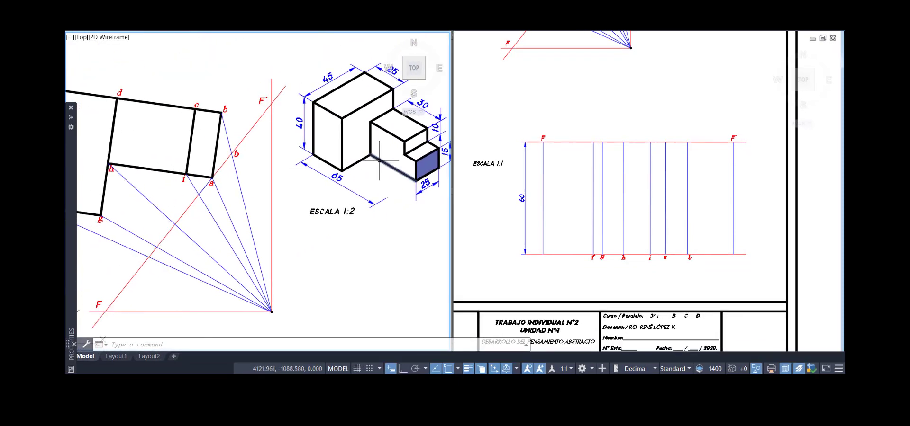
click(217, 142)
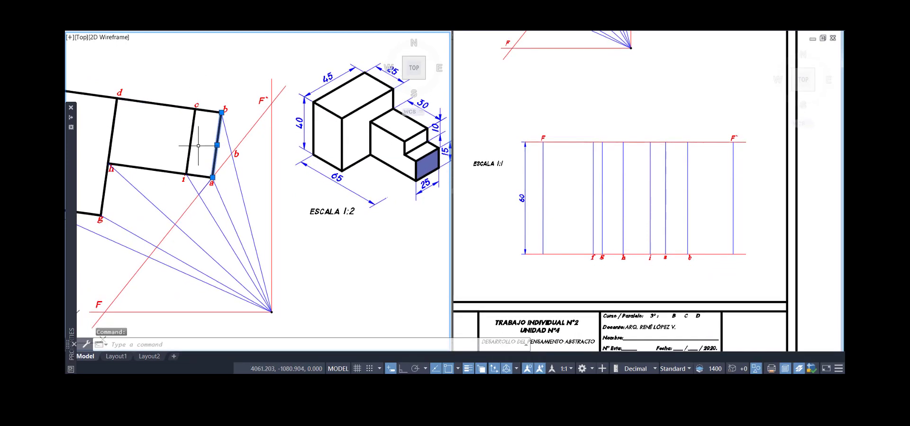
key(Escape)
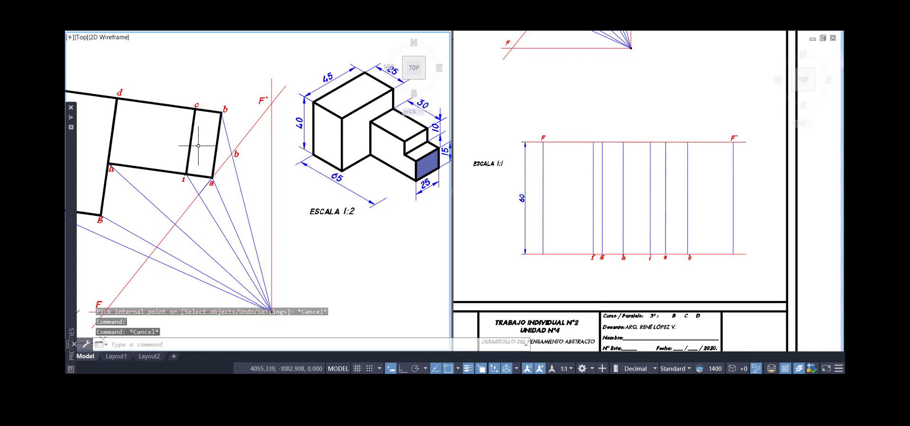
Examine where corner a of the plan meets the slanted line F–F'.
scroll(194, 138, down, 2)
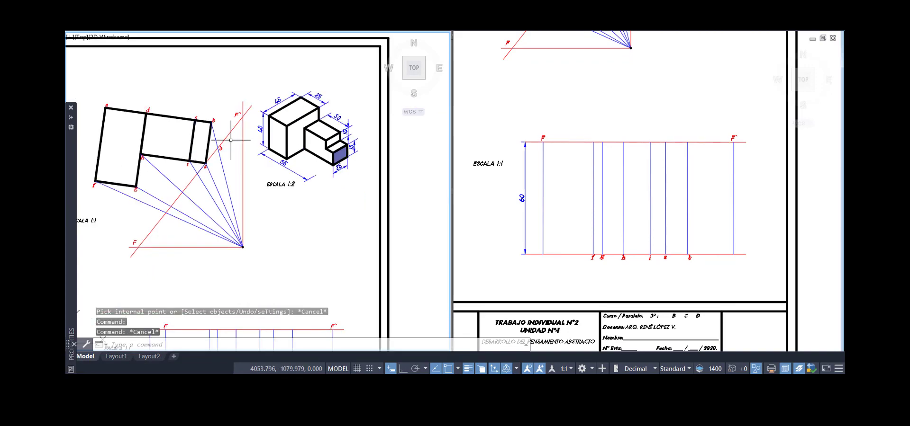
scroll(194, 162, up, 4)
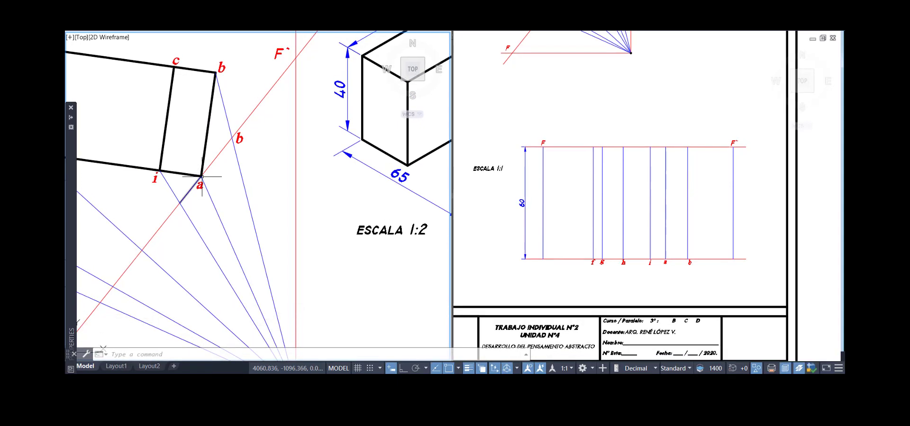
scroll(202, 176, down, 2)
scroll(202, 176, down, 2)
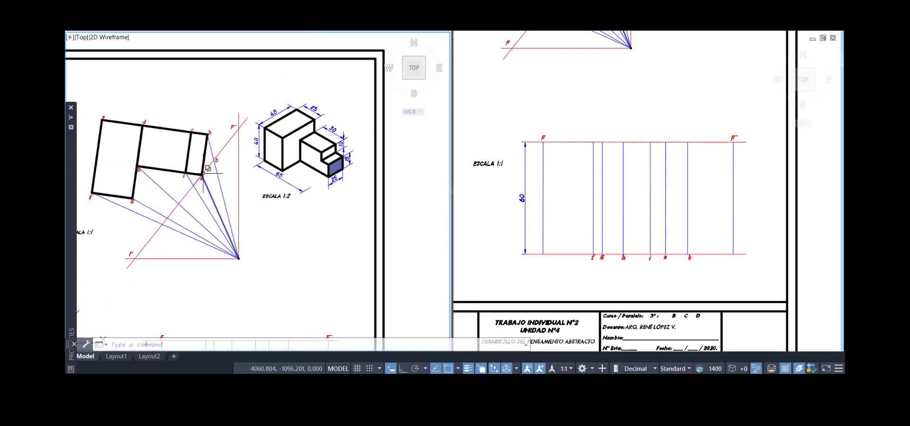
middle_drag(202, 175, 229, 157)
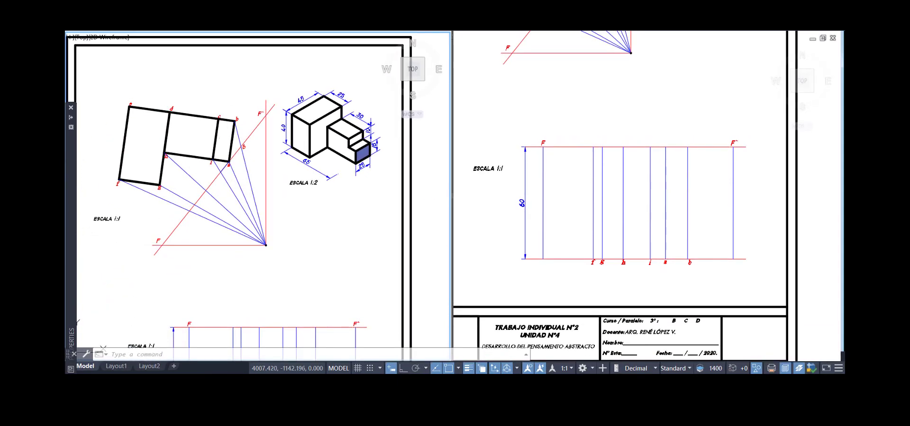
click(230, 83)
click(232, 68)
key(Escape)
key(Escape)
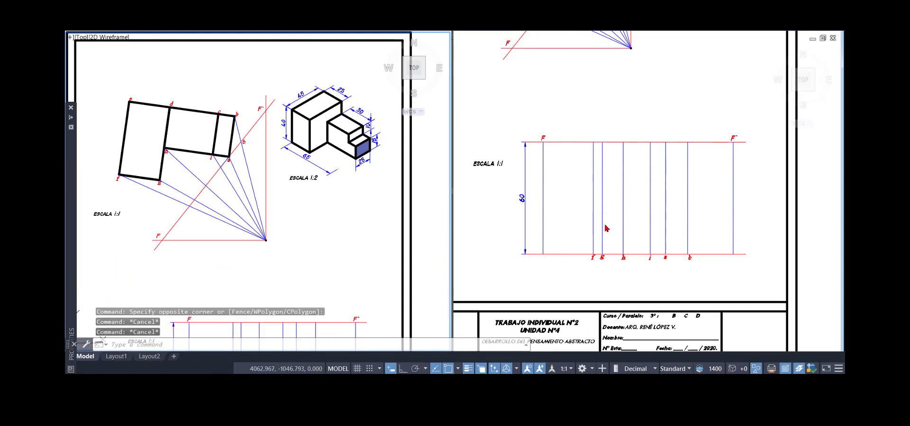
Draw a line from the foot of a's vertical line to point F' on the upper horizontal line.
click(658, 210)
scroll(663, 213, up, 5)
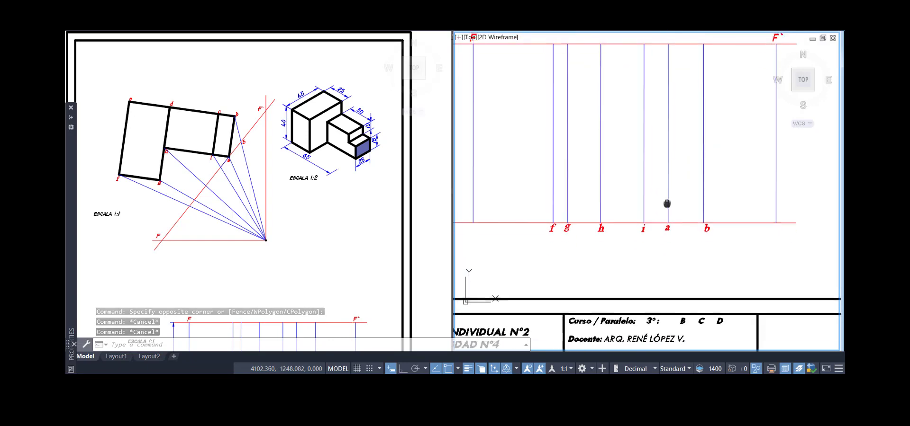
text(l)
key(Return)
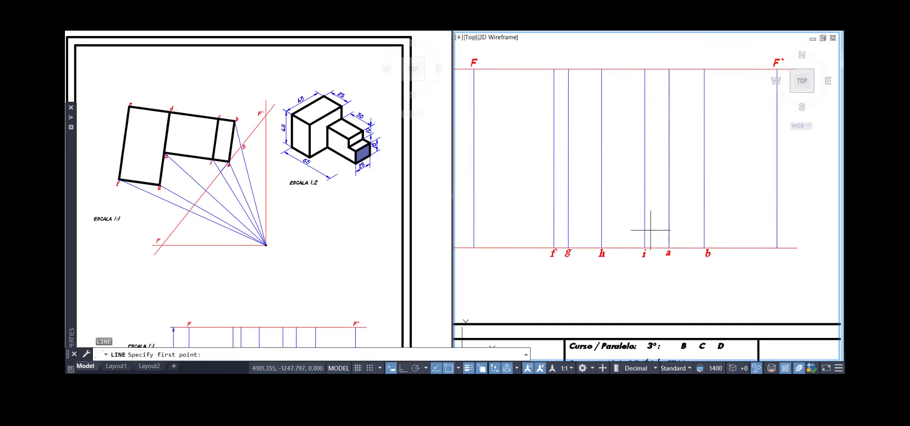
middle_drag(649, 229, 607, 247)
click(625, 266)
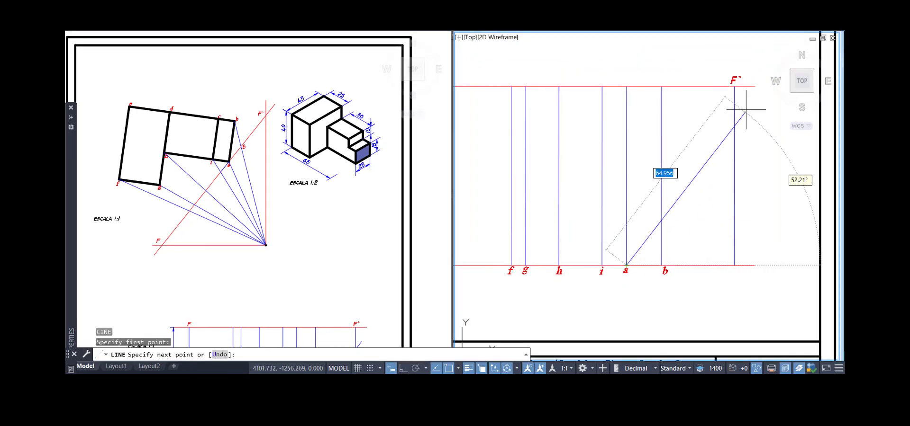
click(734, 87)
key(Return)
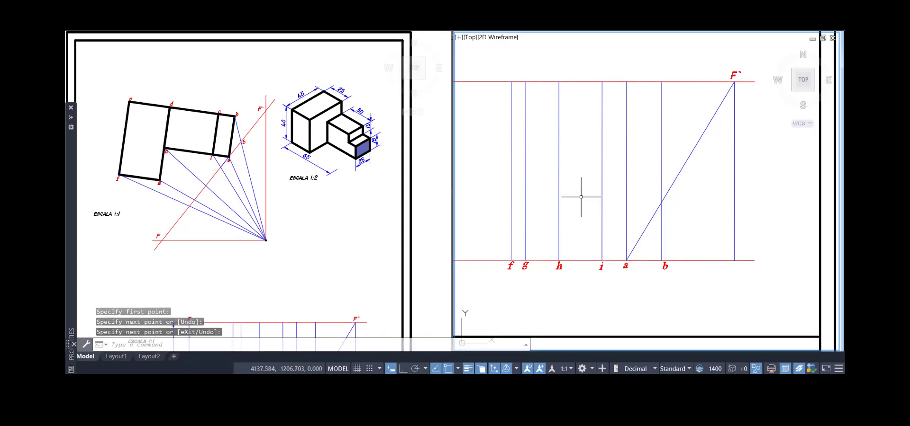
Draw a line from the foot of a's vertical line to point F on the upper horizontal line.
middle_drag(583, 196, 668, 193)
key(Return)
click(719, 254)
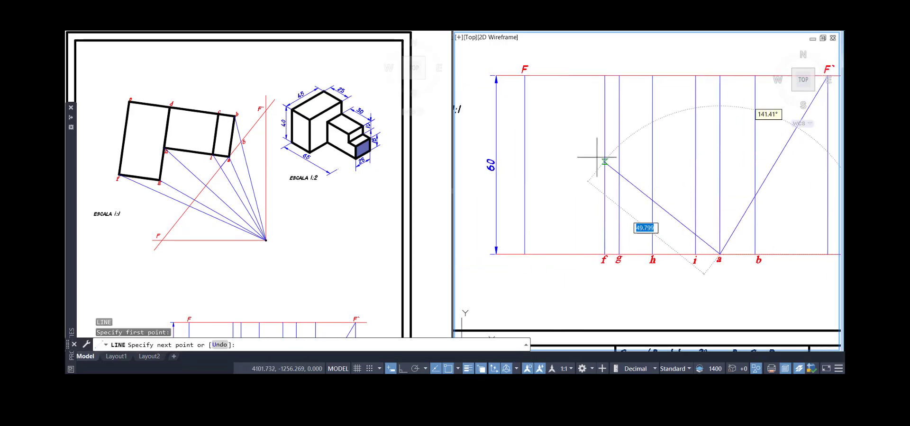
click(524, 76)
key(Return)
middle_drag(704, 175, 659, 187)
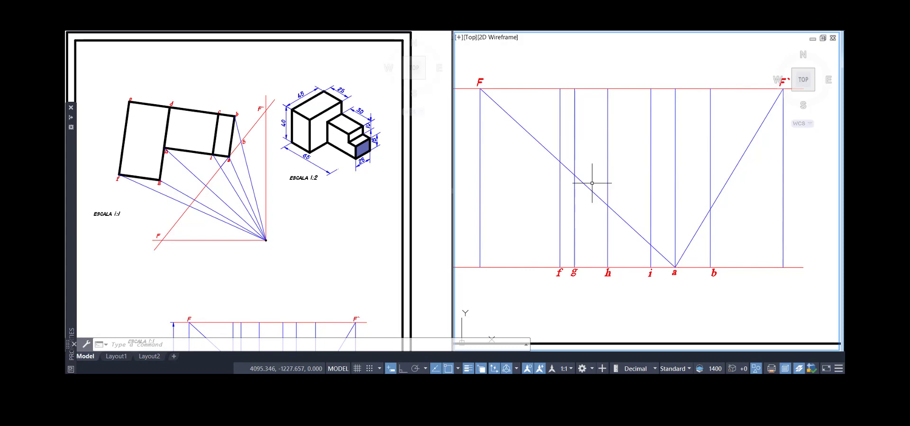
Examine the two base edges of the isometric block that meet at the hatched face's lowest corner.
click(345, 172)
scroll(369, 147, up, 7)
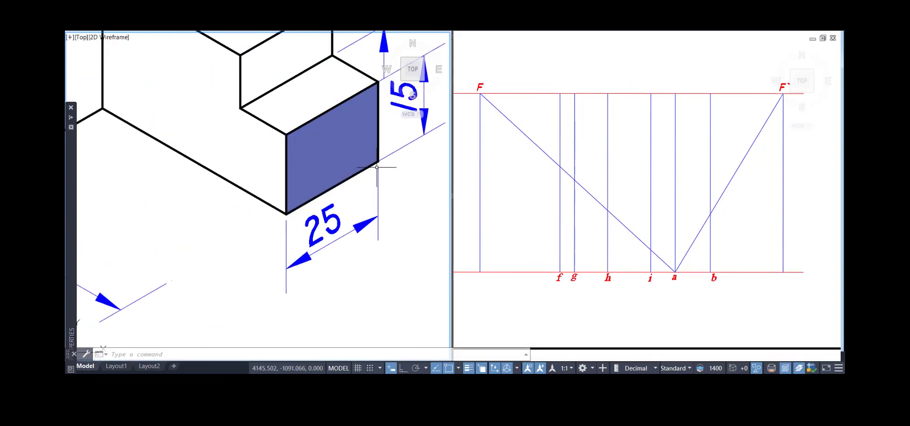
click(348, 178)
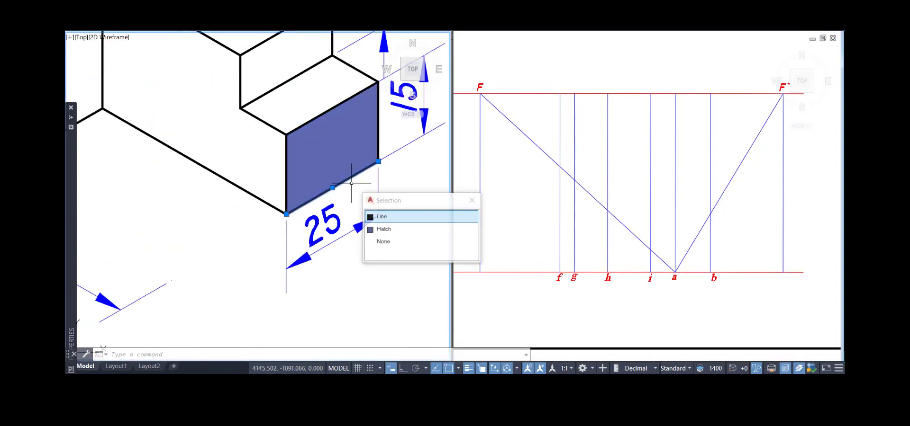
click(422, 177)
scroll(379, 189, down, 2)
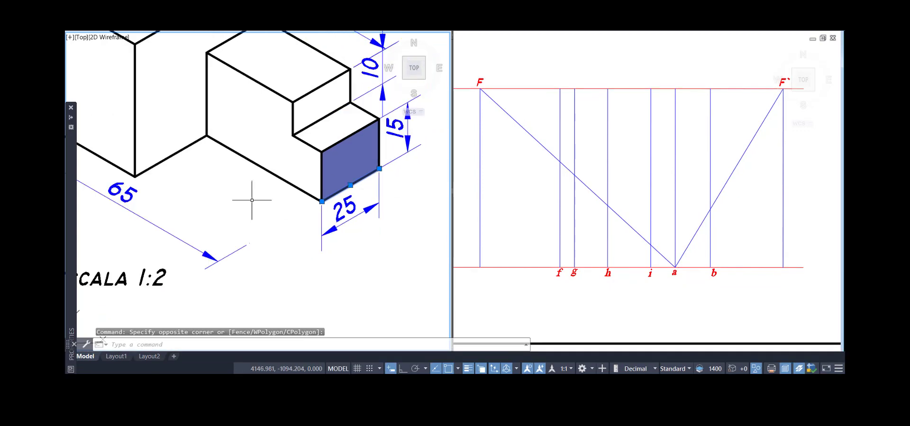
click(288, 183)
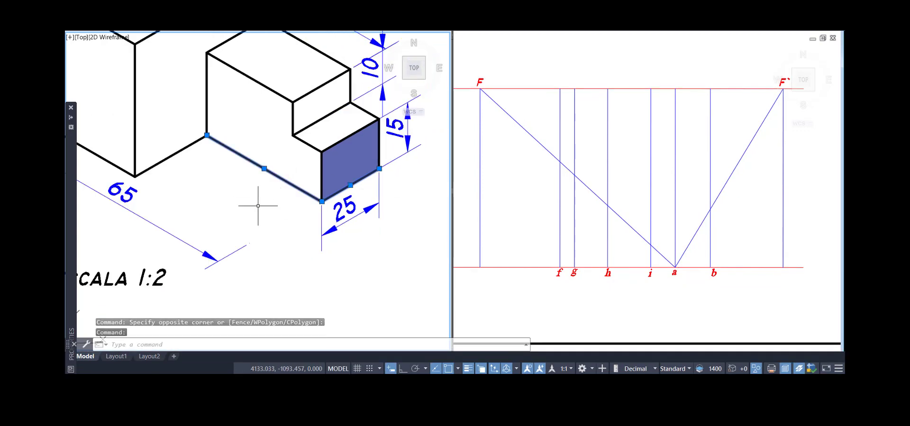
key(Escape)
key(Escape)
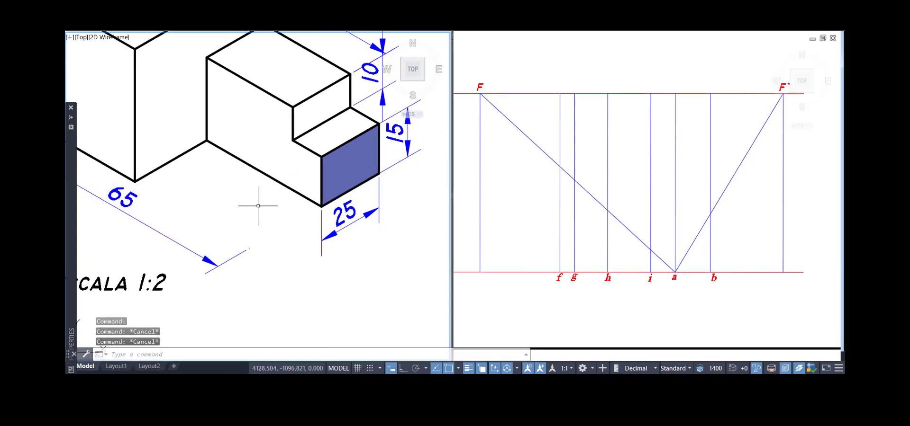
Examine corner a and the edge running through i to h in the plan beside the isometric block.
scroll(233, 205, down, 4)
middle_drag(223, 201, 331, 166)
scroll(242, 205, up, 6)
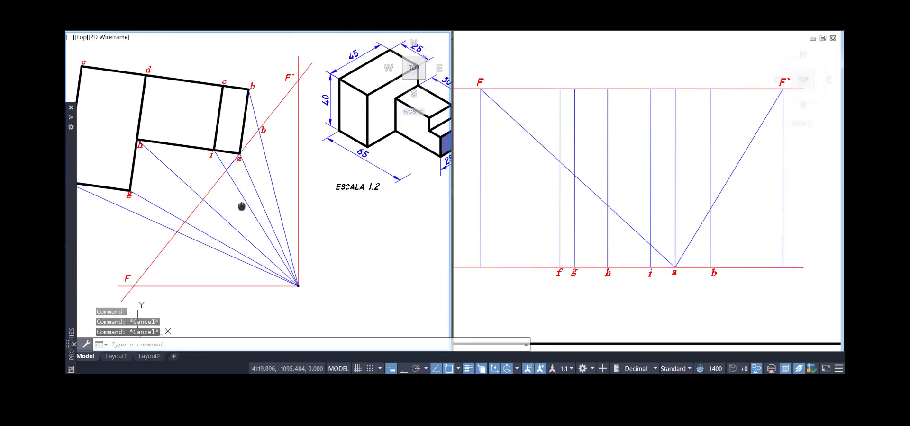
middle_drag(229, 173, 198, 188)
scroll(197, 187, down, 2)
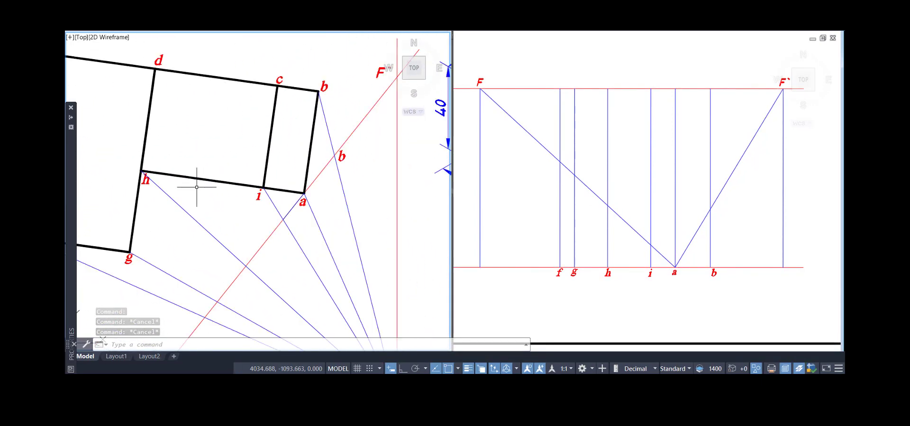
scroll(302, 194, down, 3)
middle_drag(331, 193, 288, 172)
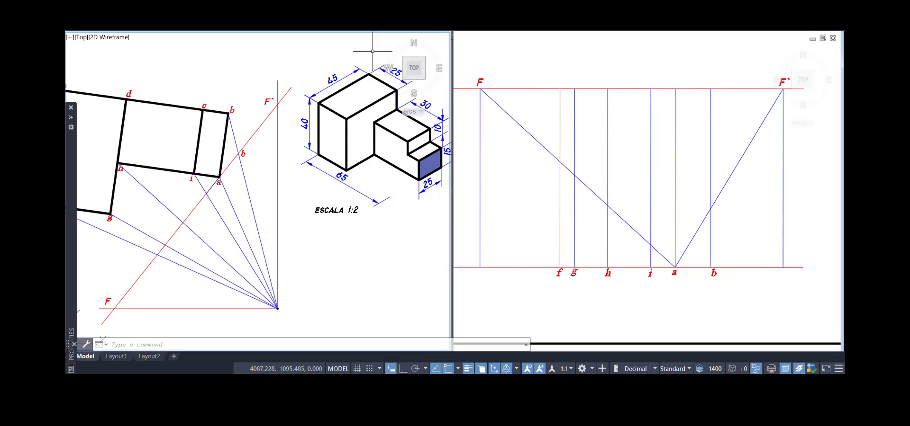
Hatch the stepped side face of the isometric block's smaller body with solid orange.
click(371, 23)
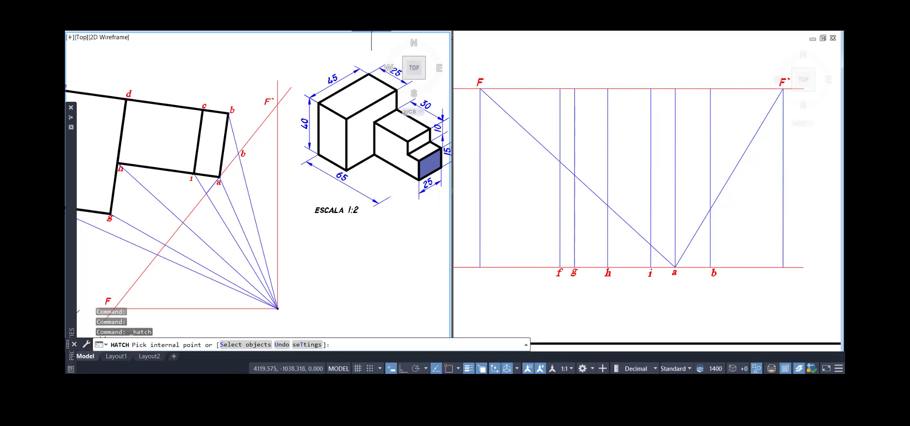
click(362, 14)
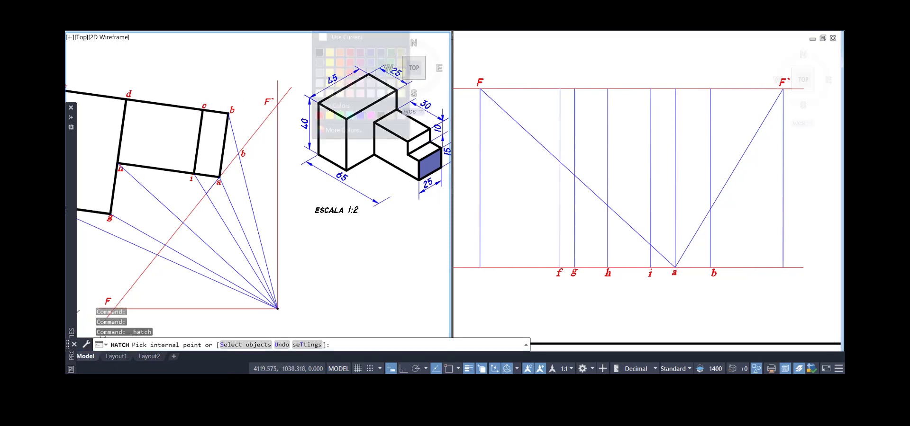
click(340, 53)
click(390, 150)
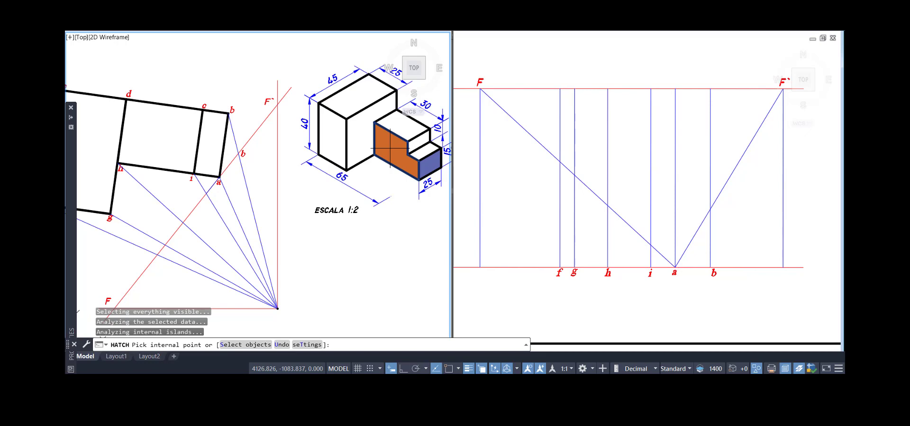
click(164, 178)
key(Escape)
Highlight edge h–i in the plan to match it with the orange face, and clear the selection.
click(666, 235)
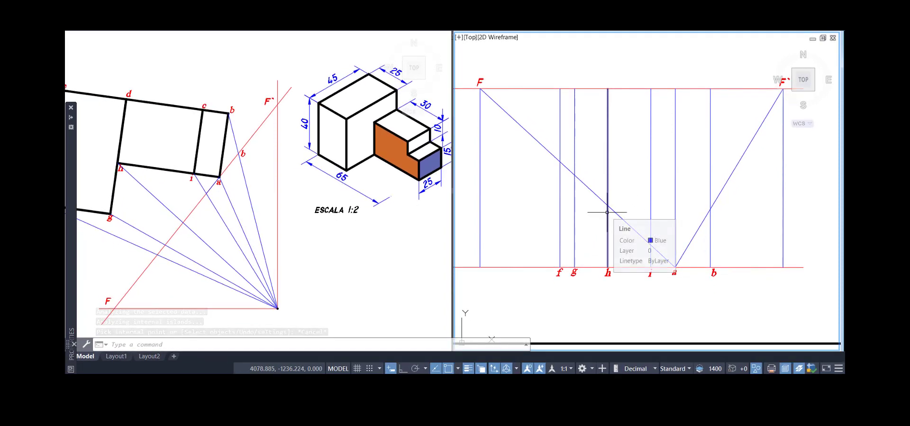
click(171, 171)
click(171, 170)
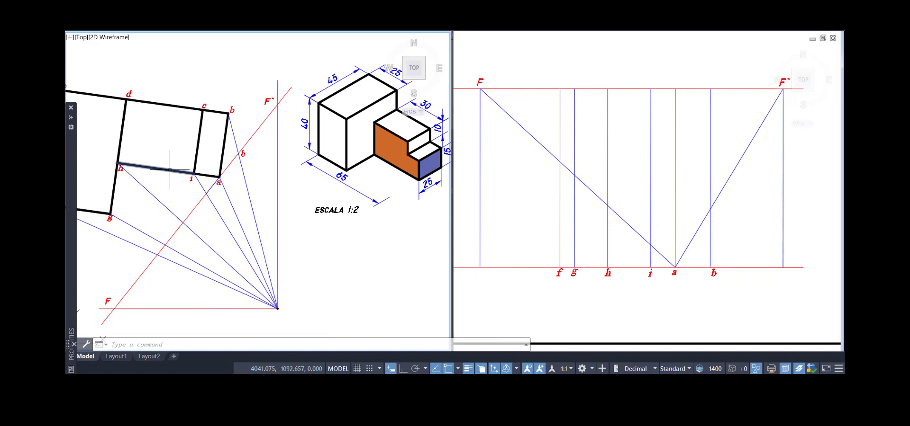
click(207, 172)
key(Escape)
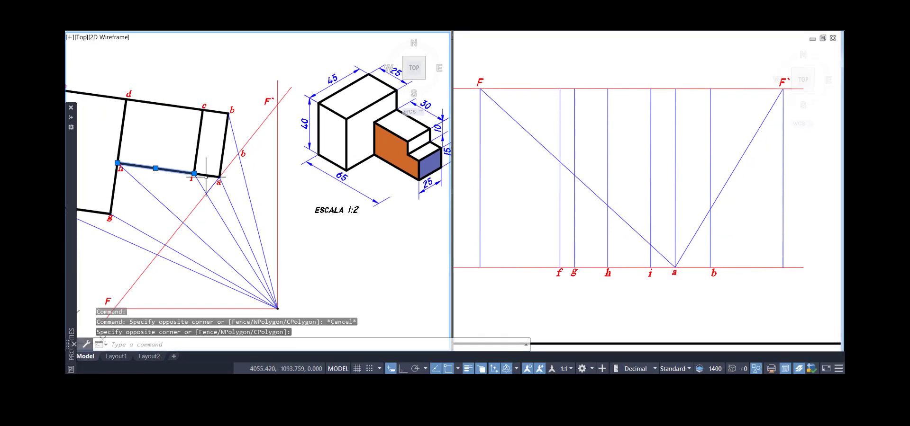
key(Escape)
key(Escape)
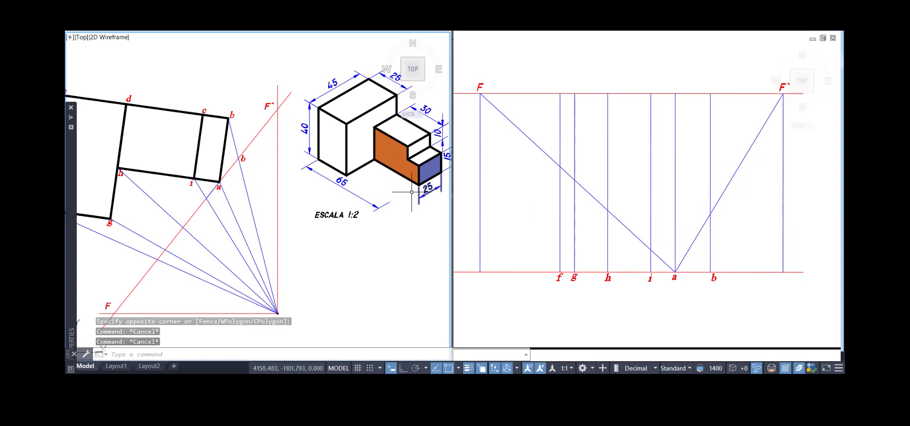
Check the height dimension of the blue face on the isometric block.
click(299, 195)
middle_drag(300, 197, 272, 195)
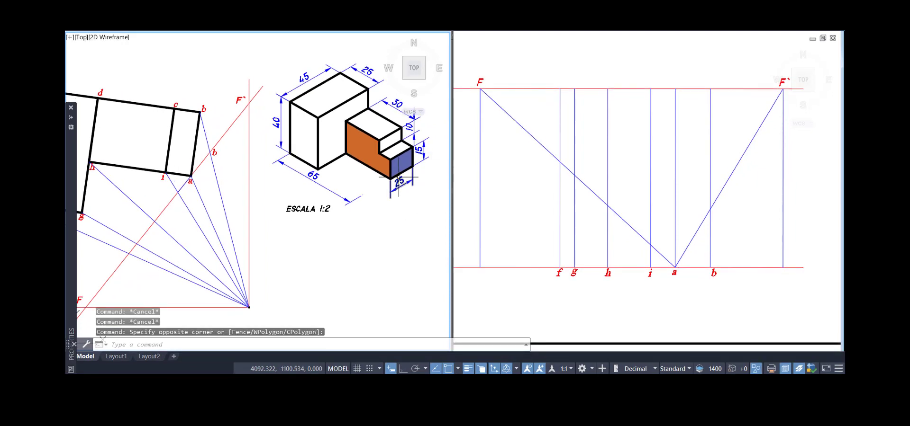
scroll(400, 174, up, 5)
middle_drag(400, 174, 237, 229)
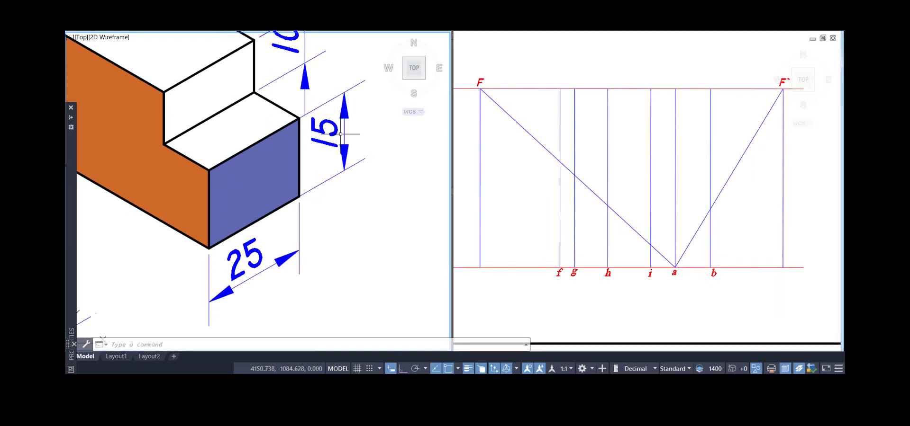
scroll(341, 135, down, 6)
middle_drag(262, 164, 363, 169)
key(ctrl)
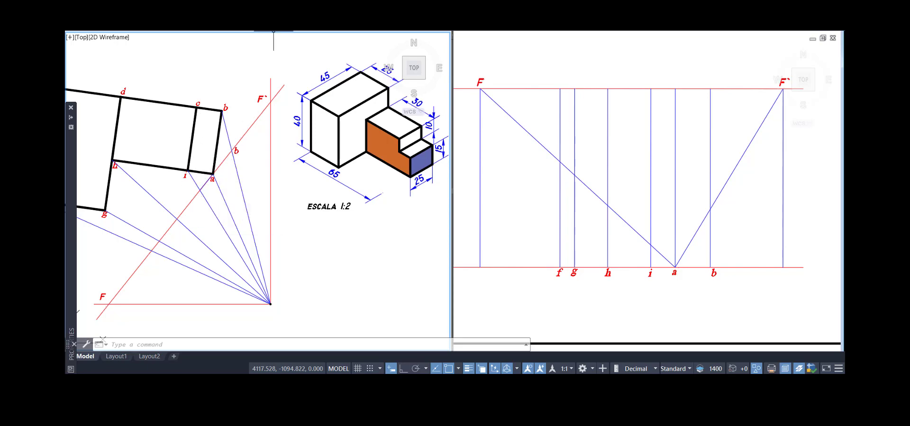
text(l)
key(Return)
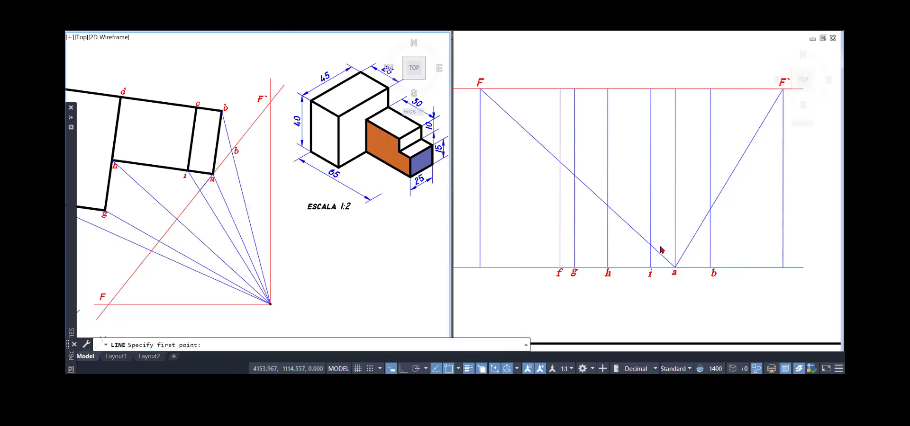
key(Escape)
key(Escape)
key(Escape)
key(Escape)
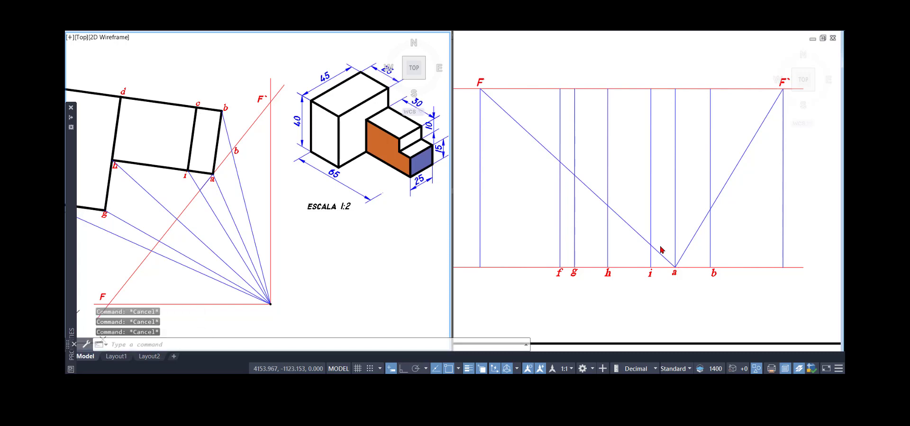
Draw a line 15 units straight up from the foot of a's vertical in the perspective view.
click(658, 251)
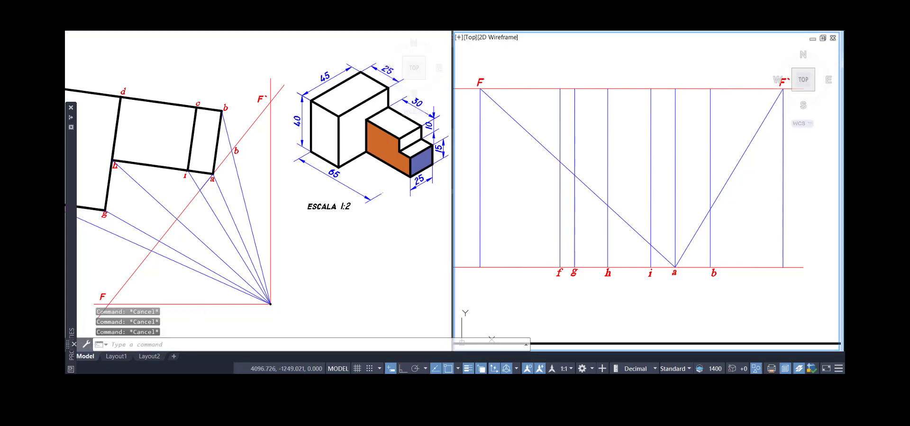
text(l)
key(Return)
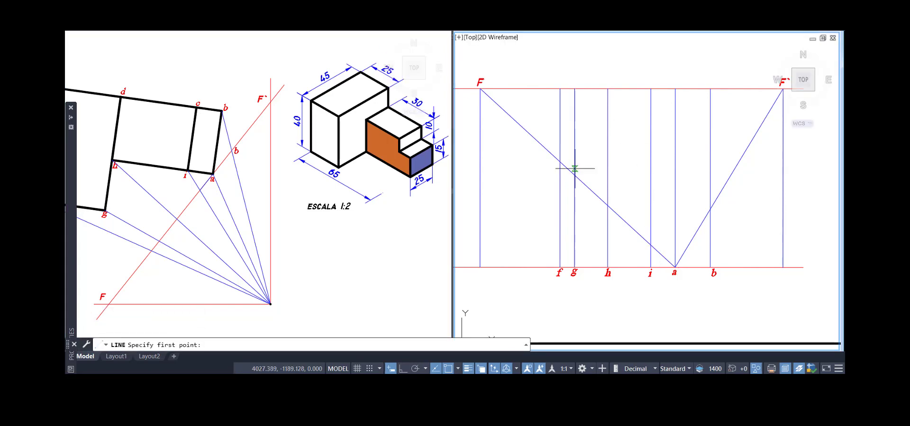
click(675, 268)
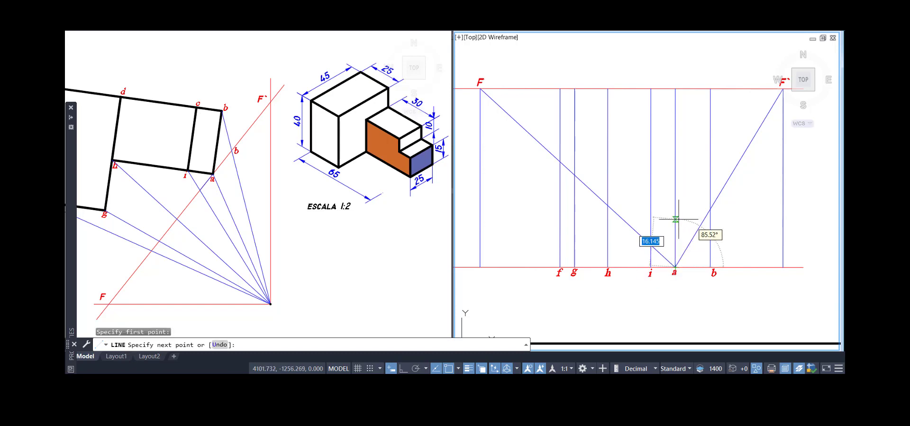
key(F8)
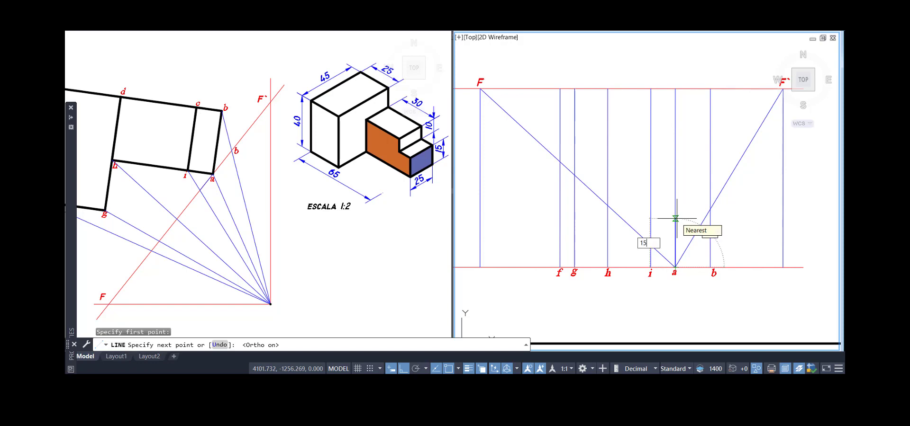
key(Return)
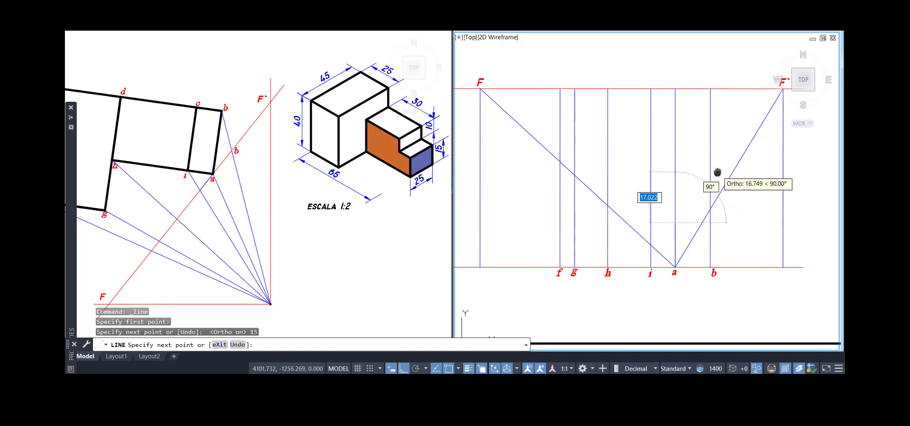
Continue the line from the top of the 15-unit height to vanishing point F' and finish it.
middle_drag(715, 175, 668, 201)
click(735, 117)
key(Return)
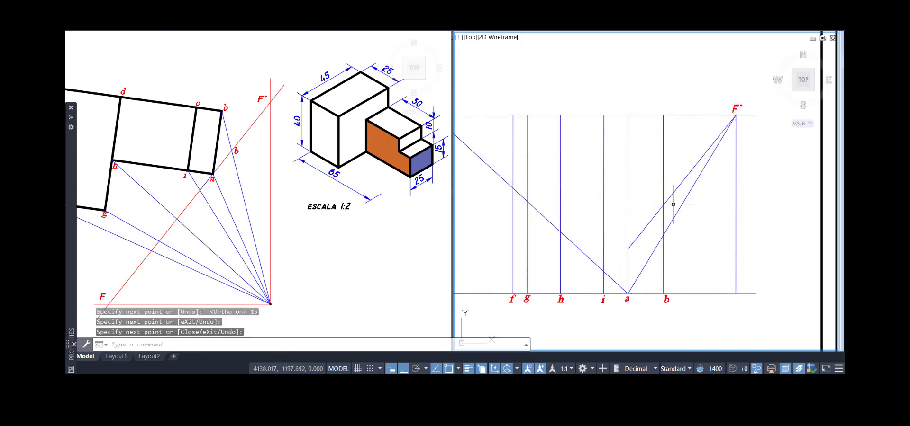
Draw a line from the top of the 15-unit height on a's vertical to vanishing point F.
key(Return)
click(627, 248)
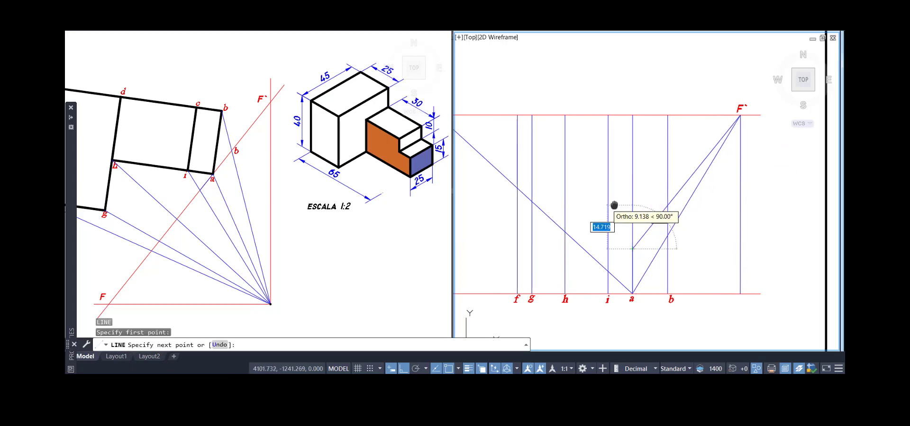
middle_drag(613, 205, 656, 208)
click(520, 131)
key(Return)
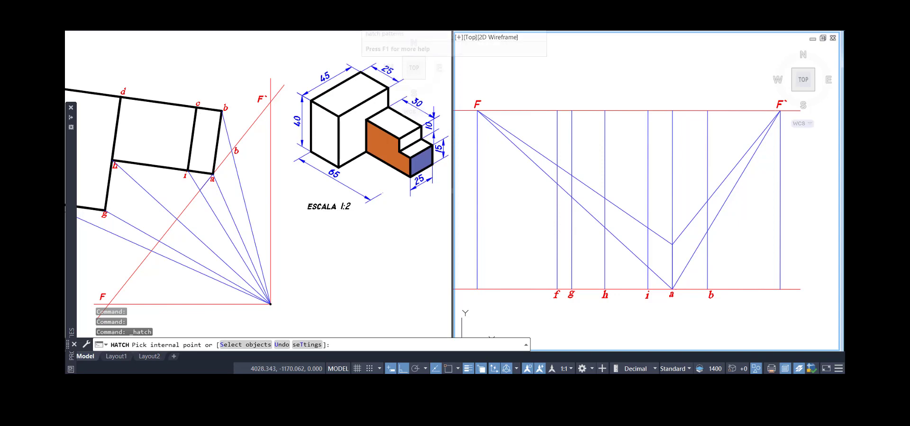
Hatch the perspective face between verticals a and b with solid blue, bounded by the two lines to F'.
click(346, 32)
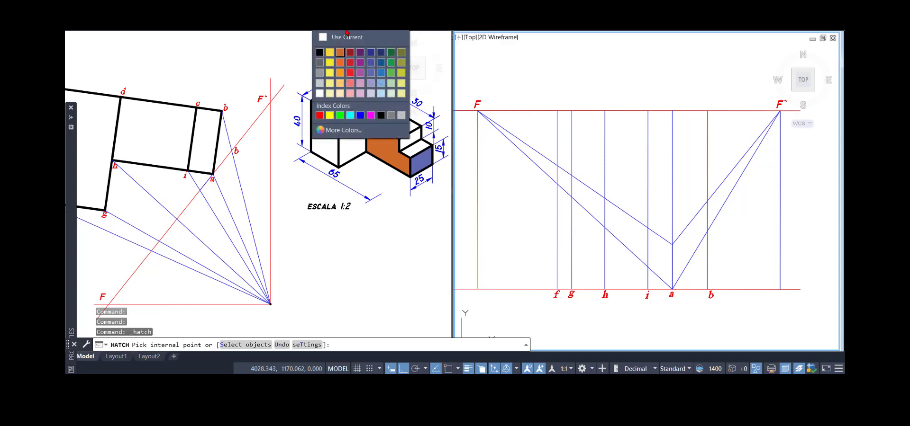
click(371, 66)
click(692, 241)
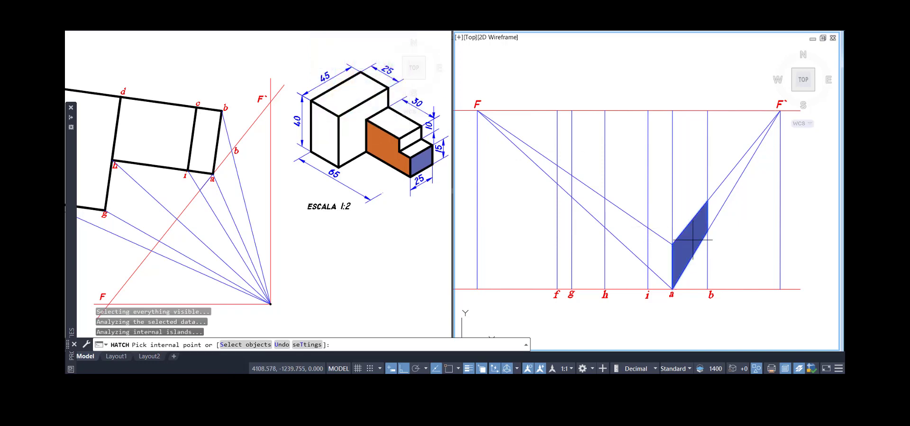
key(Escape)
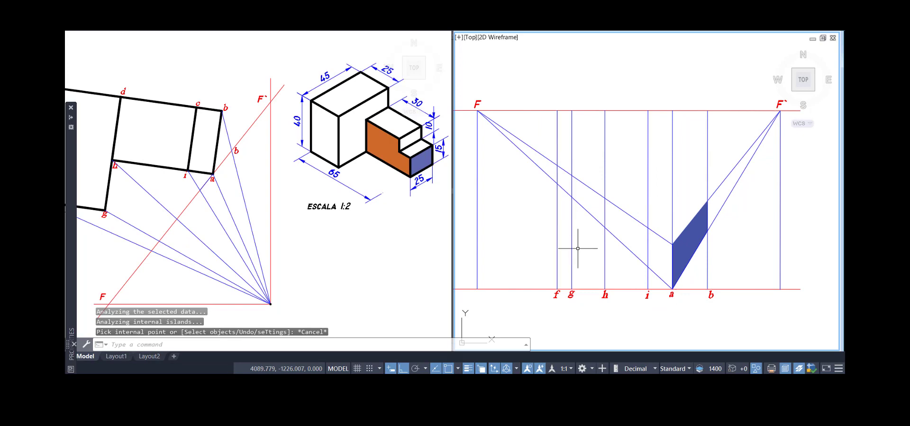
Highlight edge a–b in the plan to compare it with the blue perspective face, and clear the selection.
click(219, 174)
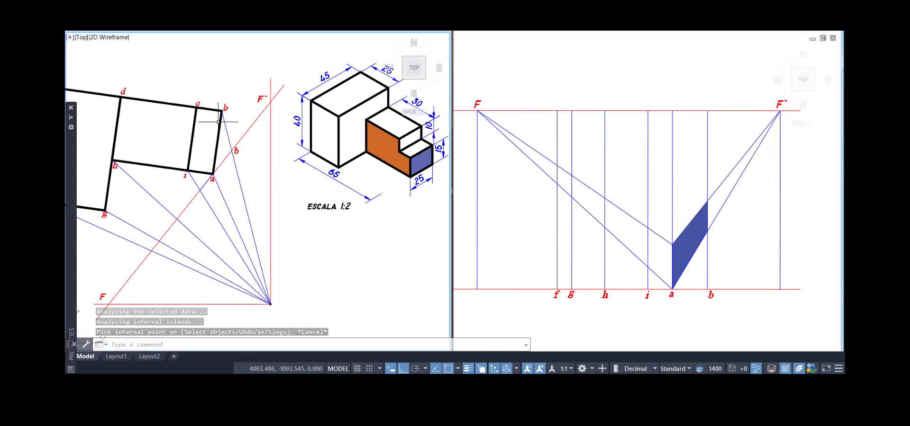
click(216, 145)
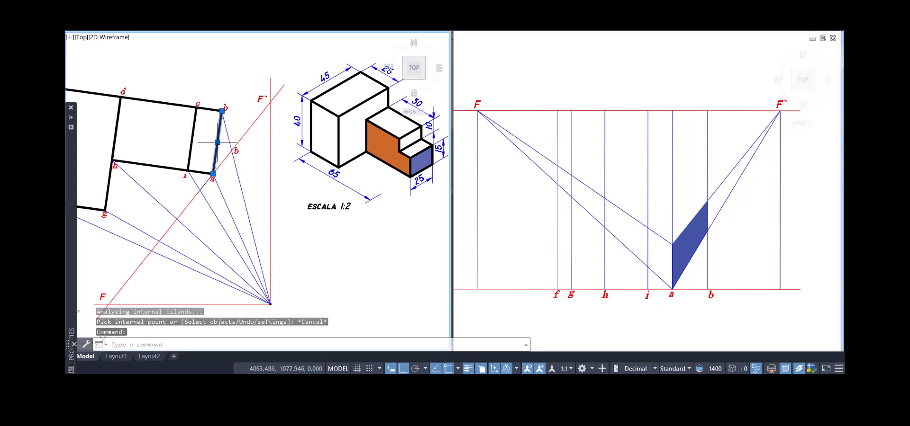
key(ctrl)
key(ctrl)
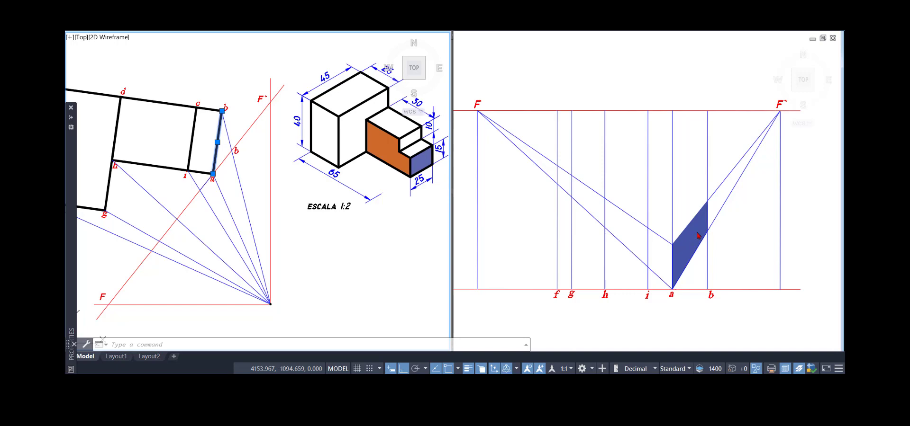
click(684, 218)
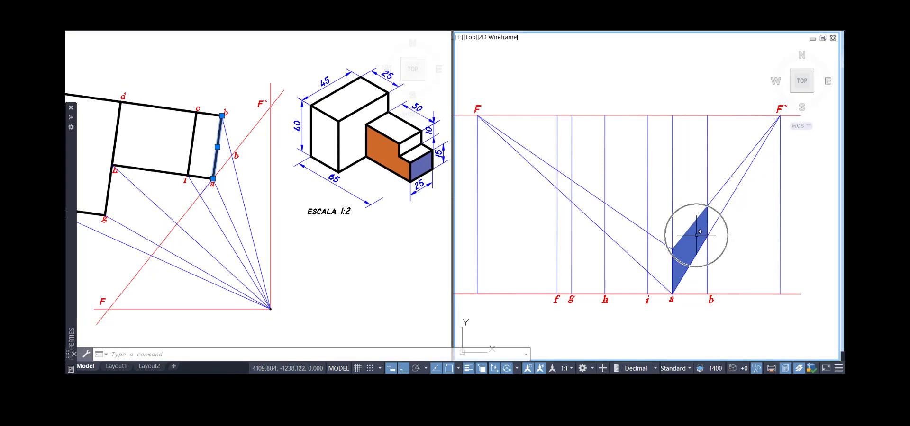
key(Escape)
key(Escape)
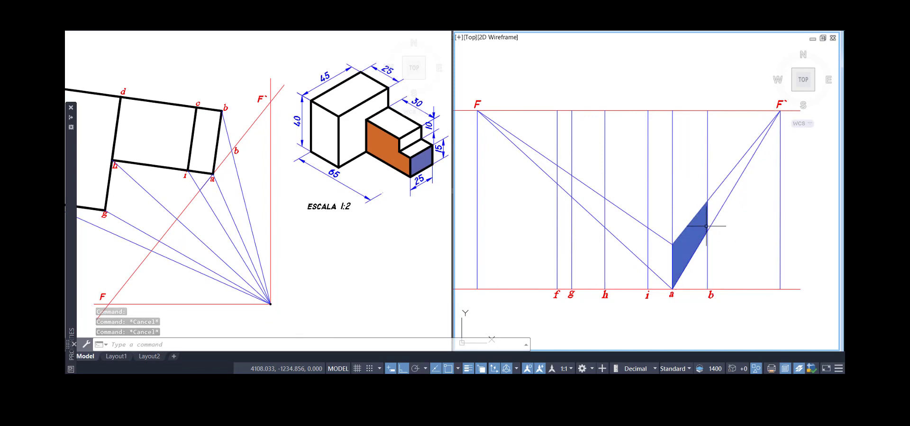
Draw a line from the blue face's upper corner on b's vertical to vanishing point F.
text(l)
key(Return)
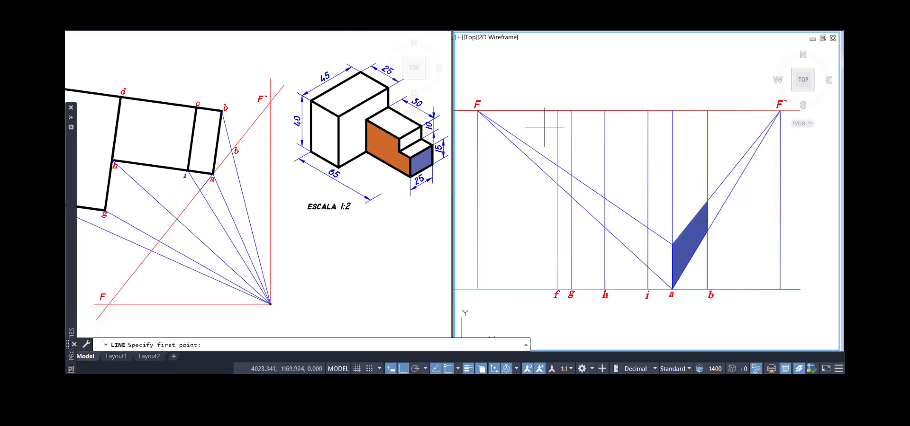
click(707, 200)
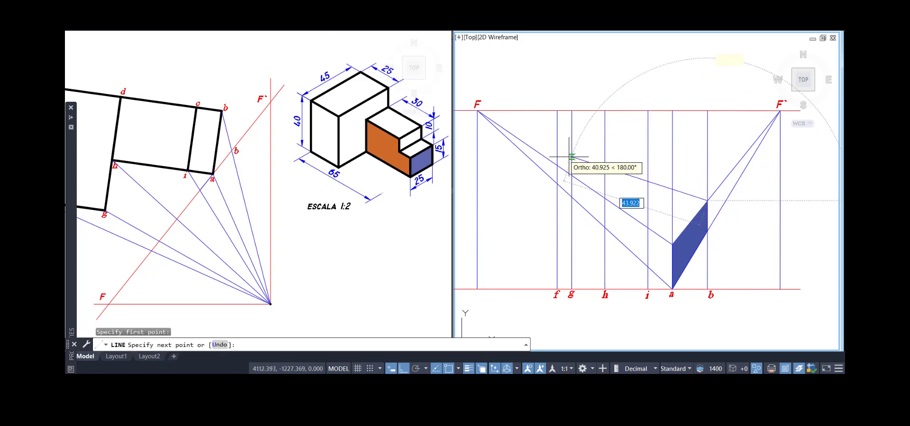
click(477, 111)
key(Return)
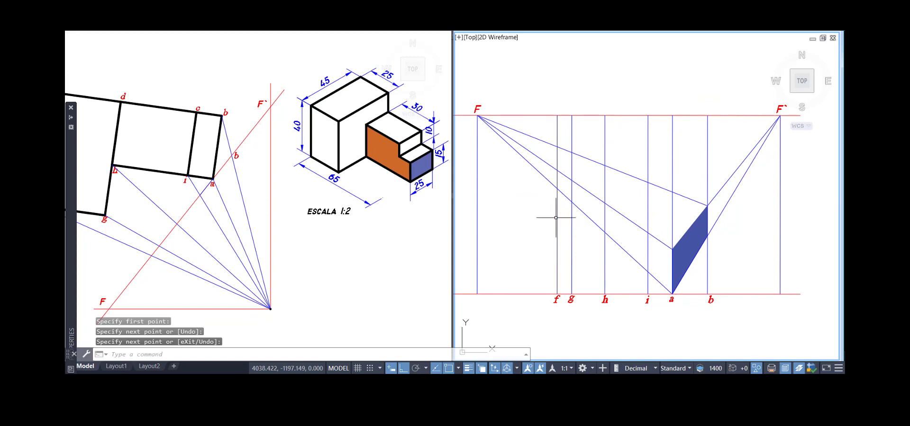
click(388, 205)
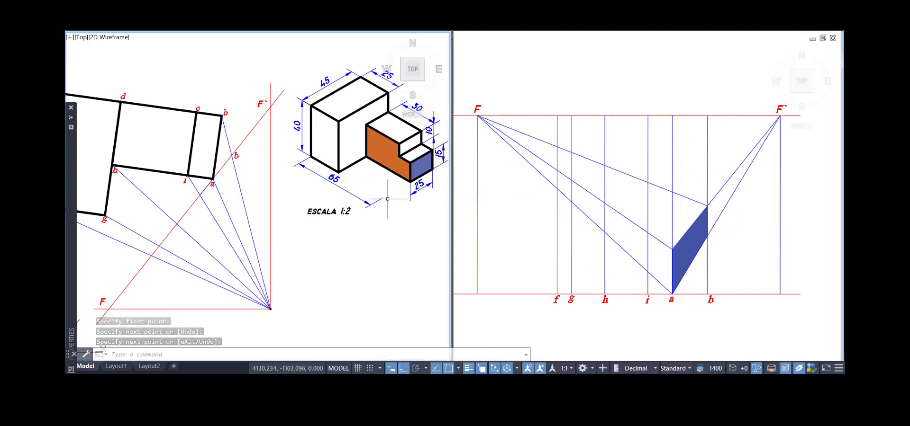
Hatch the top face of the low front step in the isometric view with solid yellow.
scroll(405, 162, up, 2)
middle_drag(406, 163, 372, 167)
click(389, 148)
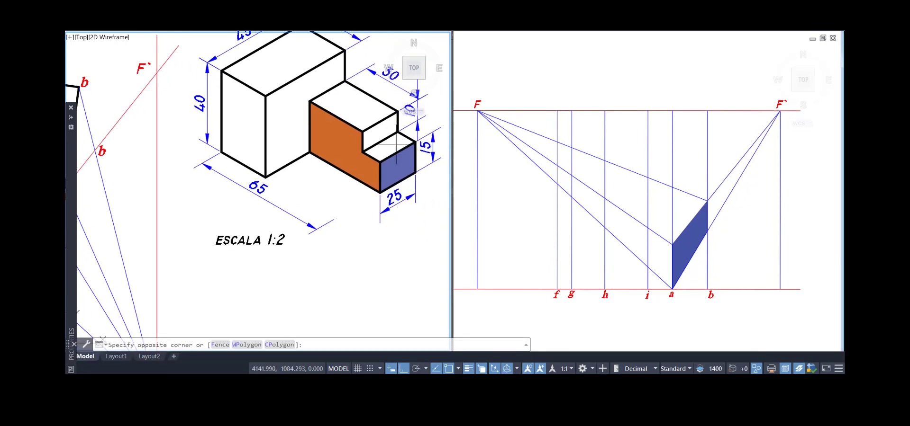
click(387, 146)
middle_drag(396, 139, 378, 161)
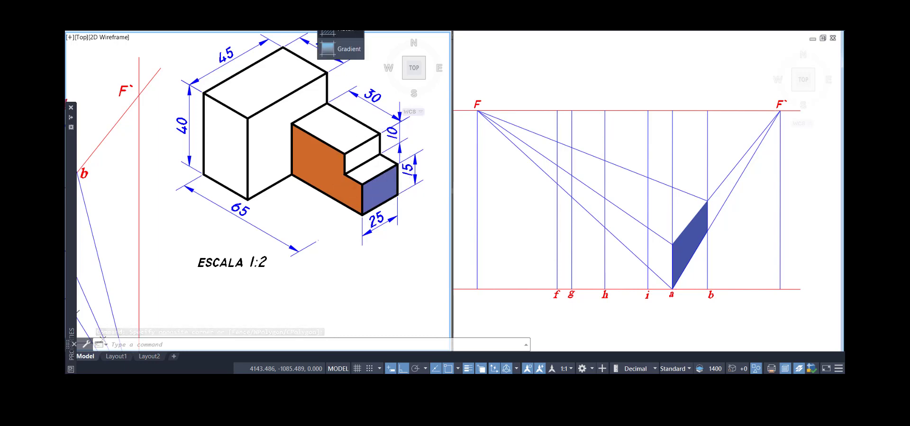
click(328, 25)
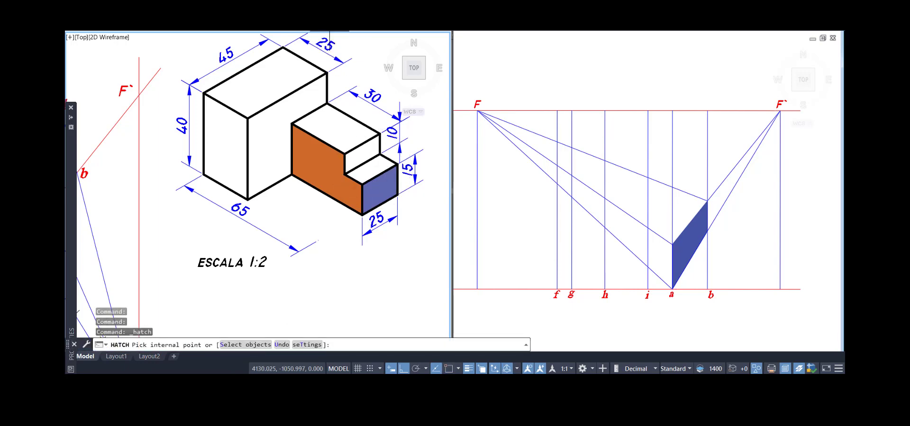
click(332, 26)
click(330, 53)
click(356, 180)
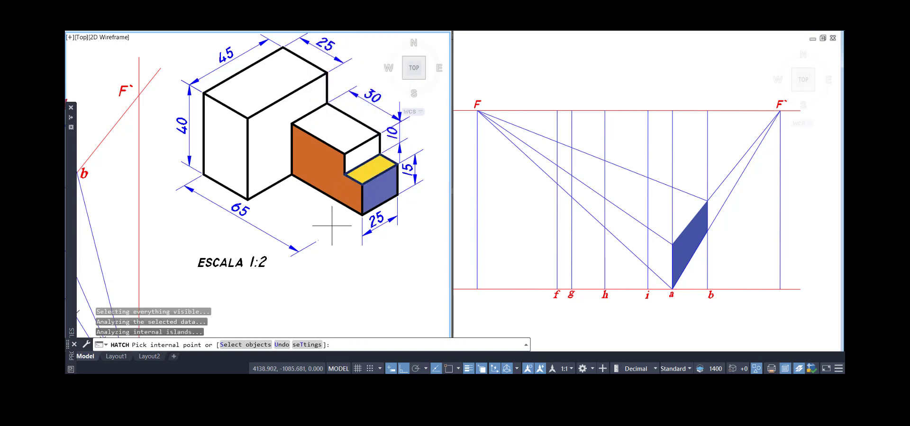
key(Escape)
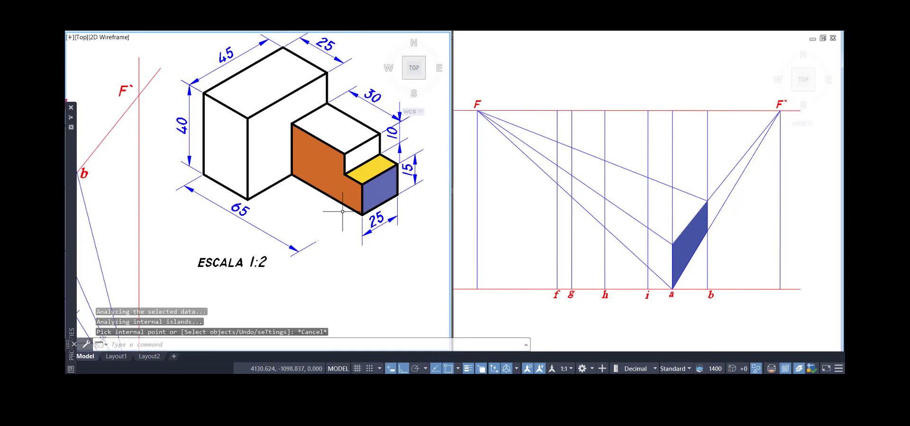
Highlight the isometric edge between the yellow and orange faces to compare it with the plan, and clear the selection.
scroll(328, 209, down, 4)
scroll(202, 190, up, 2)
middle_drag(201, 191, 190, 163)
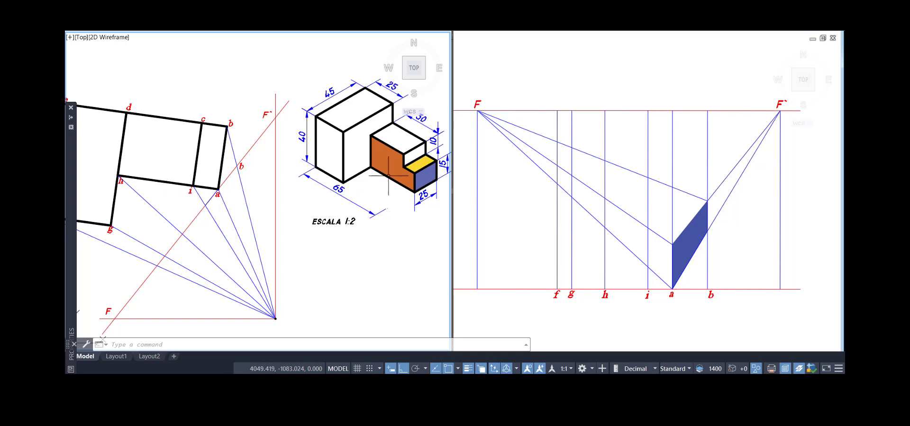
click(417, 166)
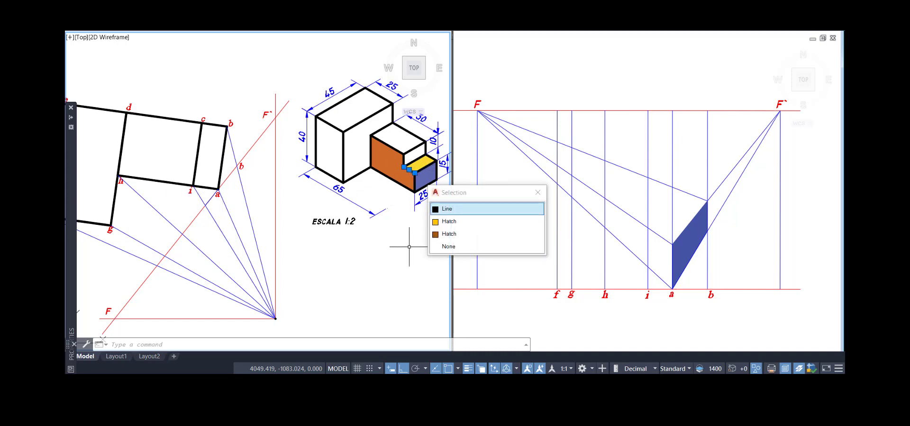
key(Escape)
key(Escape)
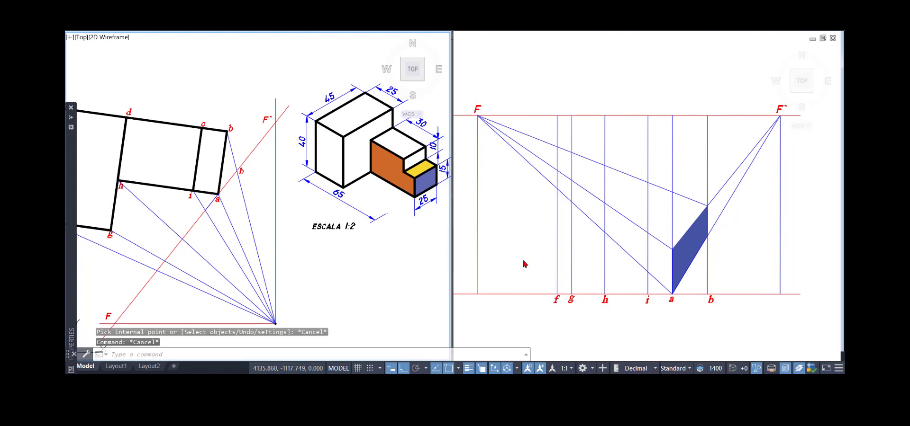
Draw a line to vanishing point F' from where i's vertical meets the line joining F to the blue face's upper corner on a.
middle_drag(586, 251, 561, 236)
click(565, 216)
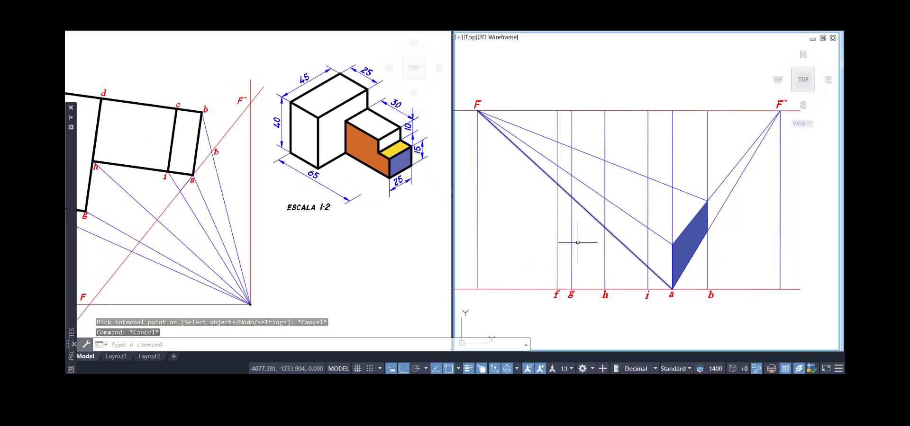
scroll(687, 262, up, 2)
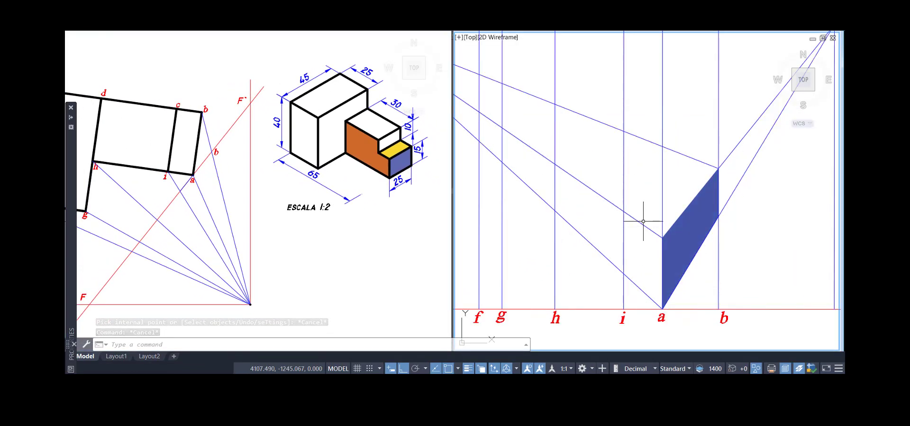
scroll(644, 220, down, 2)
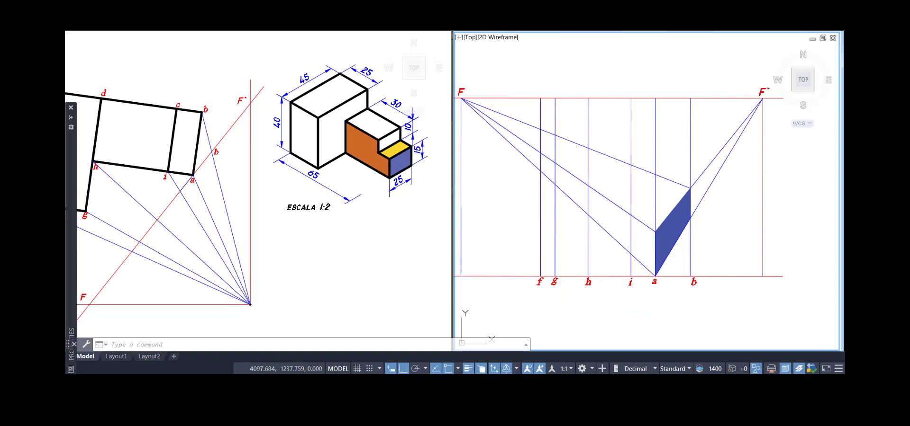
text(l)
key(Return)
click(630, 215)
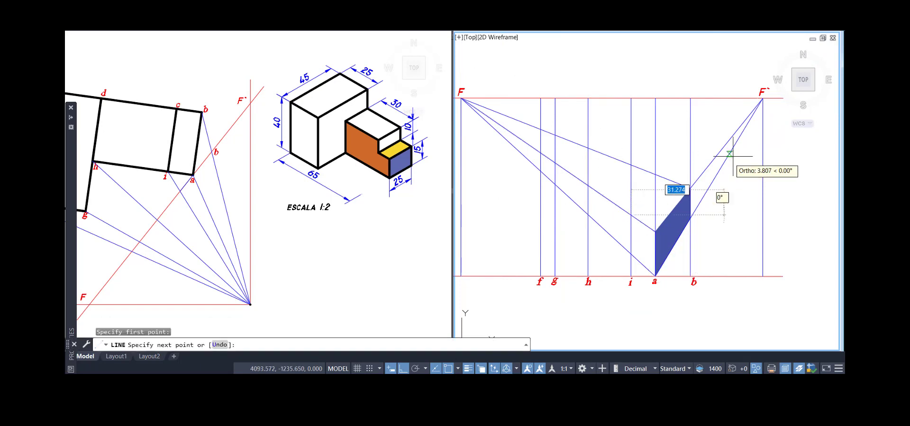
click(762, 98)
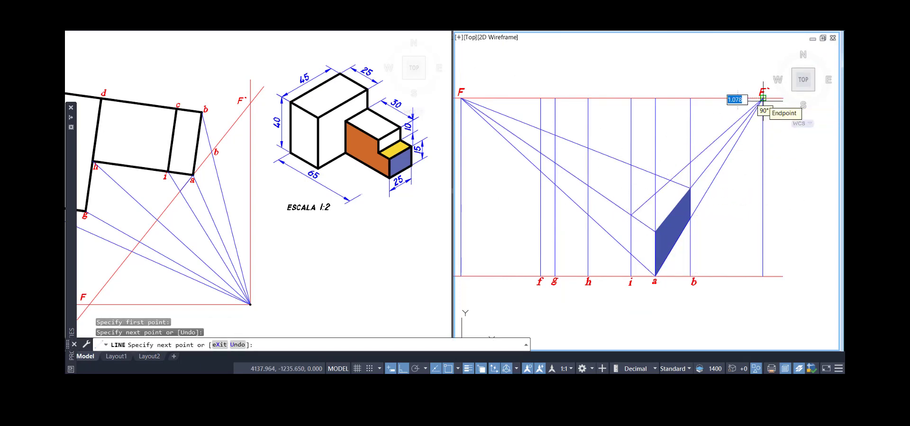
key(Return)
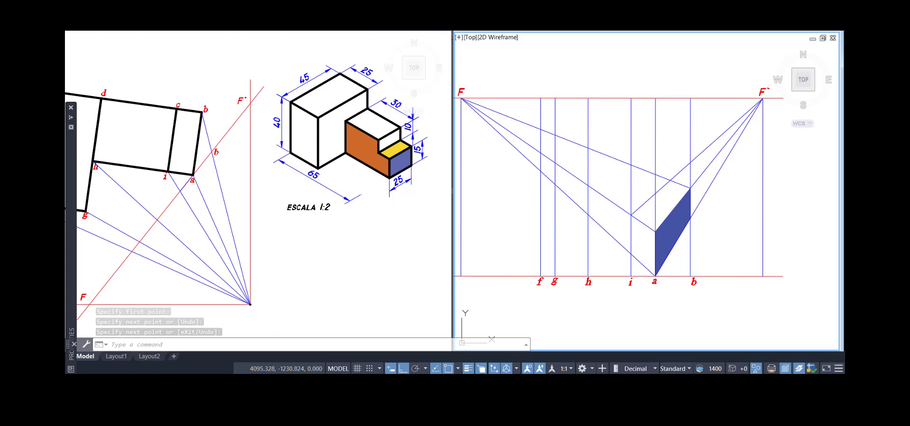
Hatch the perspective's low step top, between the blue face's upper edge and the line from i's vertical to F', with solid yellow.
text(h)
key(Return)
click(647, 205)
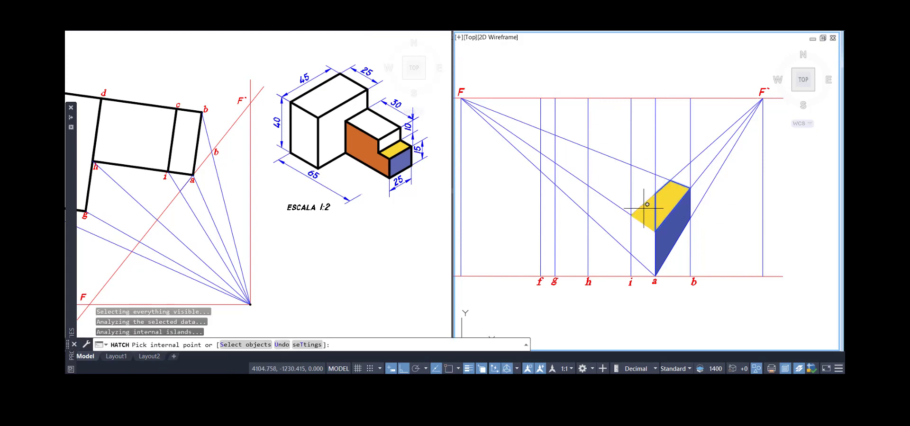
key(Return)
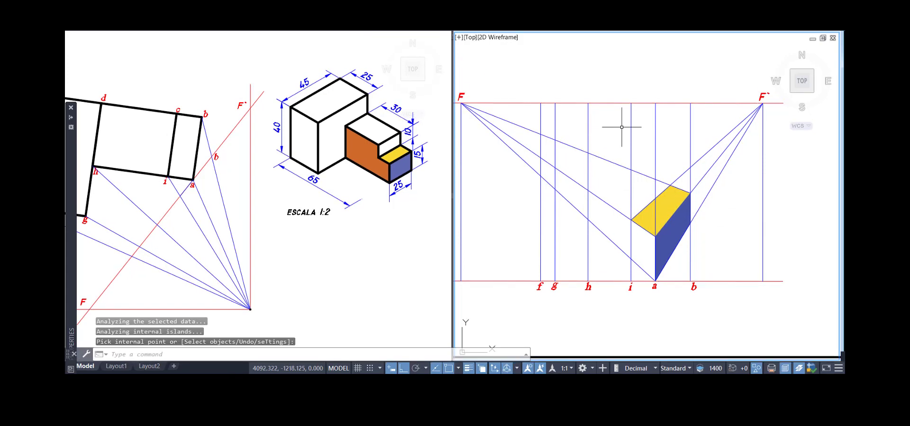
Highlight the 15 height dimension in the isometric view, clear the selection, and examine the step's remaining dimensions.
click(425, 183)
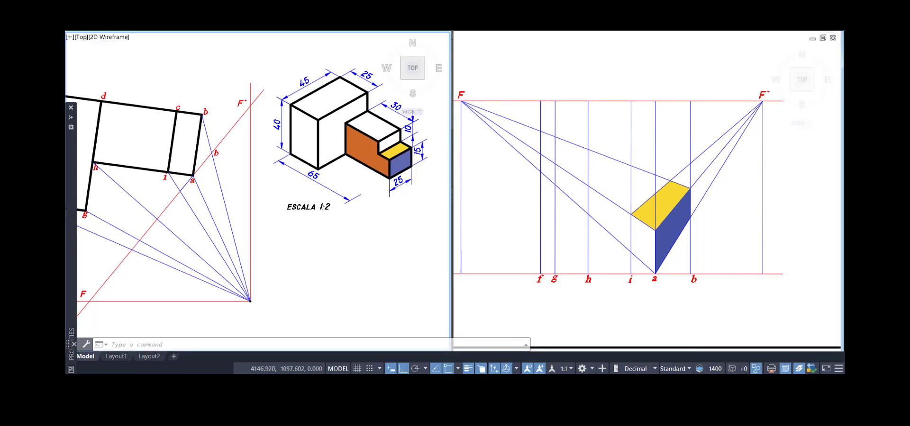
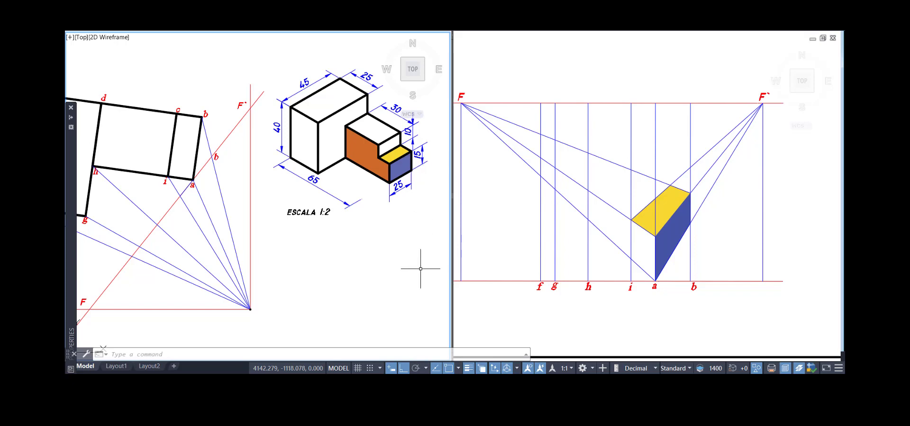
click(419, 155)
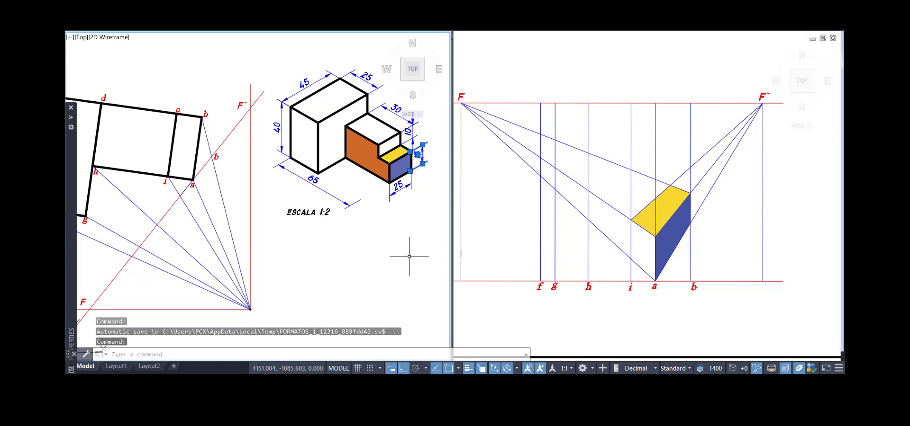
key(Escape)
key(Escape)
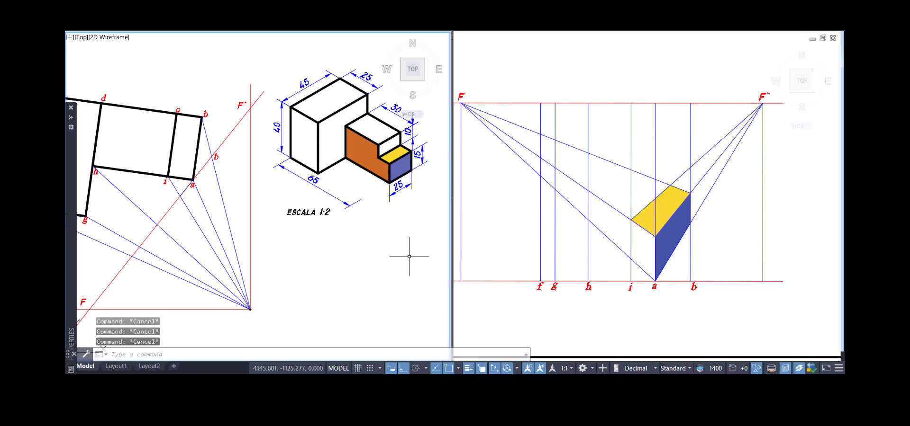
scroll(278, 200, up, 3)
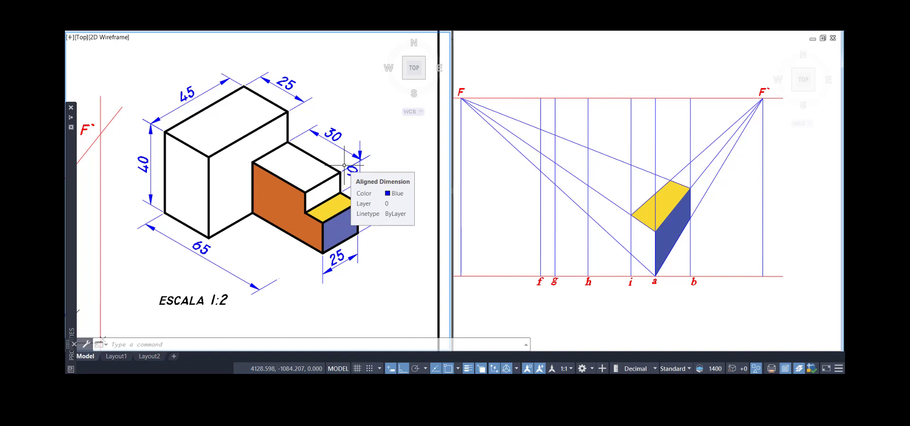
Draw a 15-unit line straight up from the yellow face's corner on i's vertical.
click(616, 182)
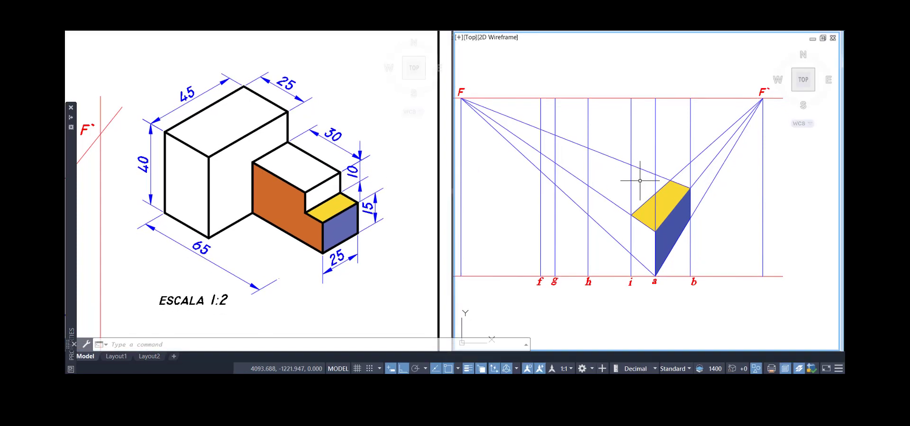
text(l)
key(Return)
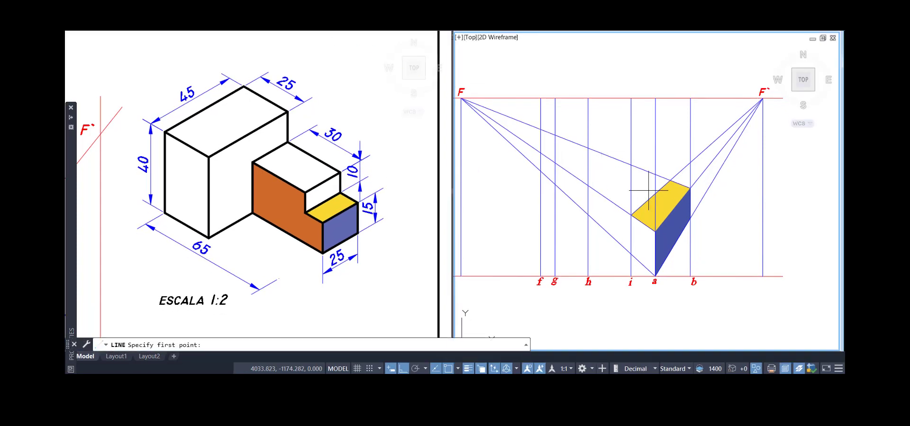
click(630, 215)
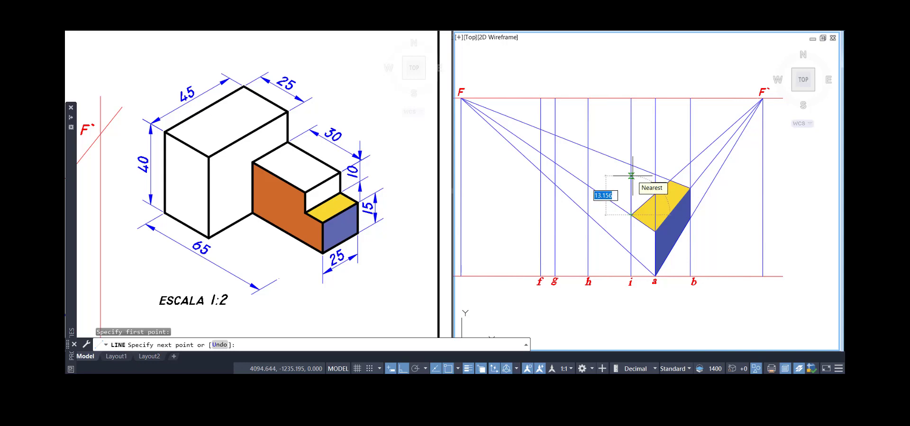
text(15)
key(Return)
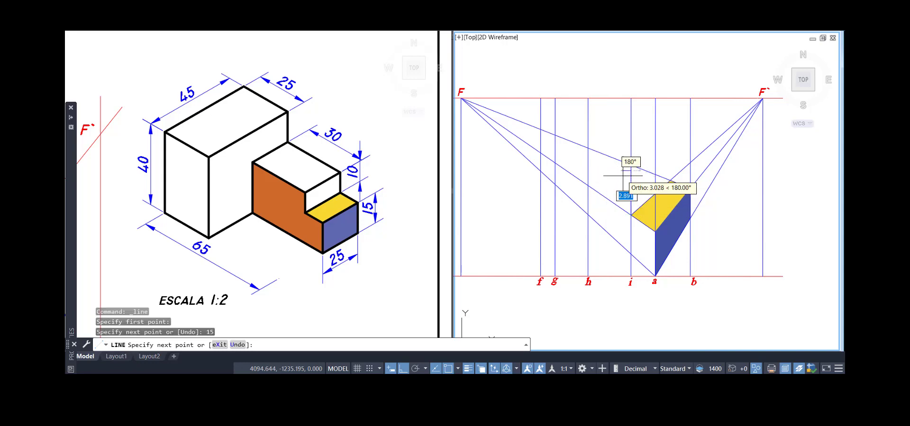
key(Return)
Erase the 15-unit line drawn on i's vertical.
click(630, 181)
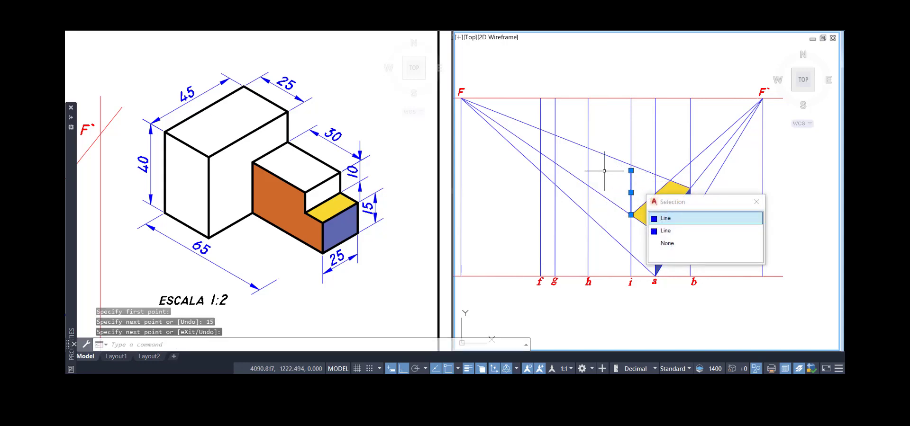
click(604, 171)
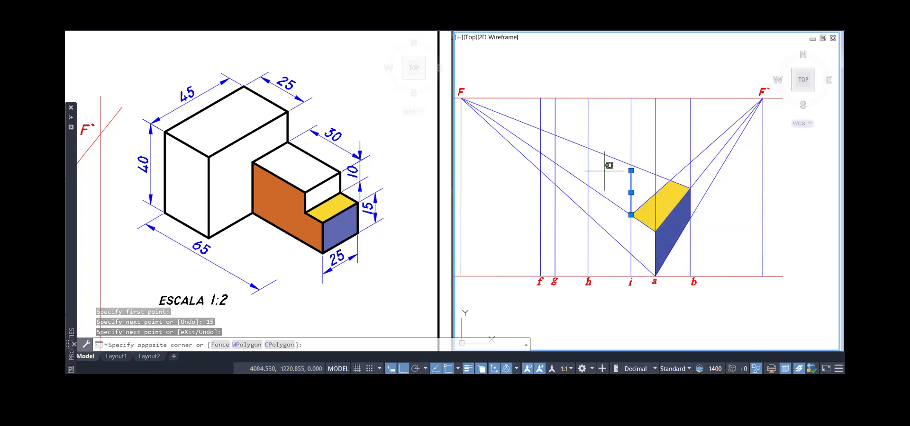
key(Escape)
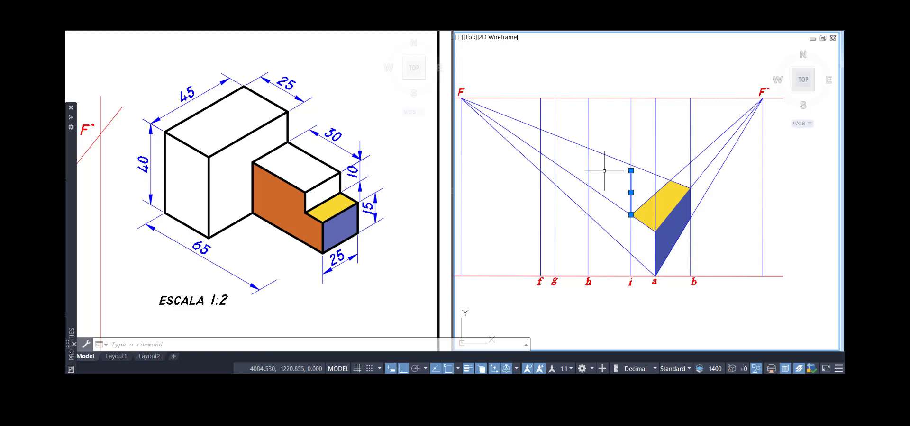
key(Delete)
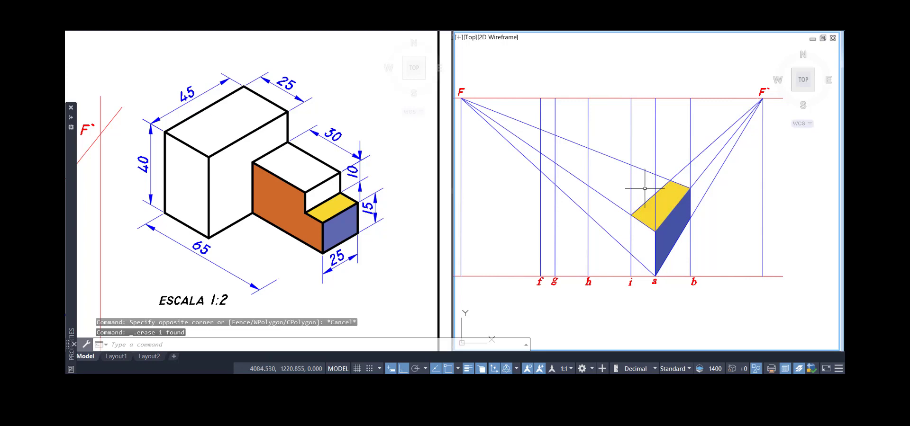
Set the current drawing color to Red with a heavier lineweight, and return to the perspective viewport.
mouse_move(66, 206)
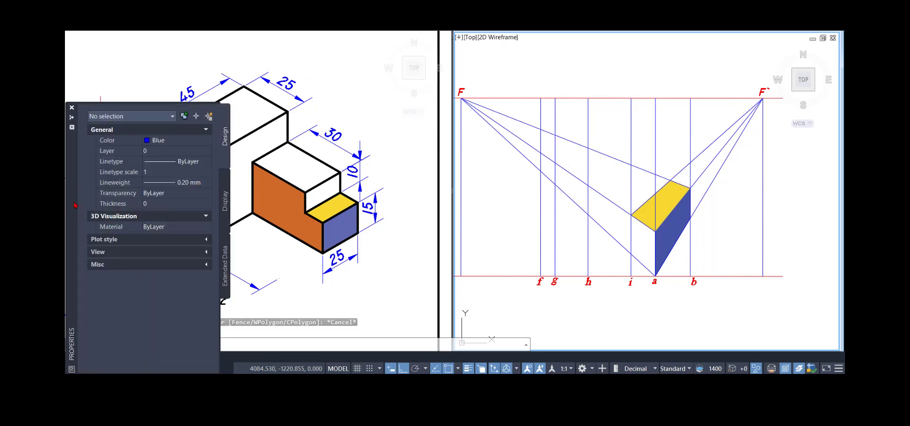
click(171, 141)
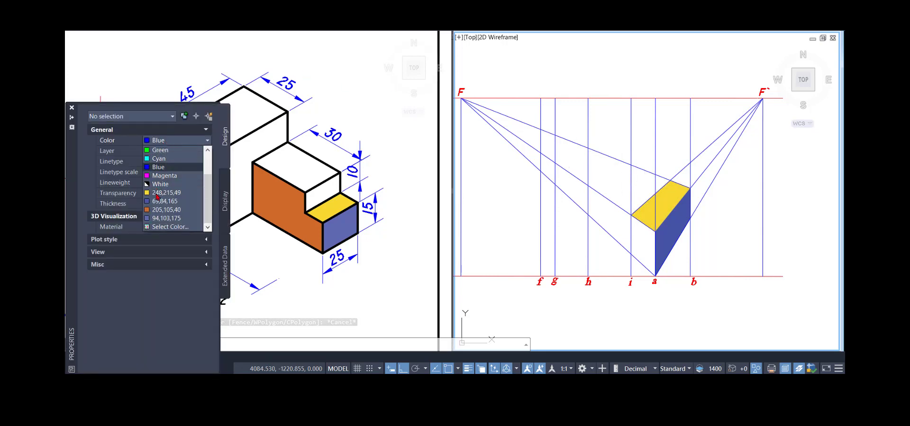
scroll(169, 174, up, 3)
click(168, 169)
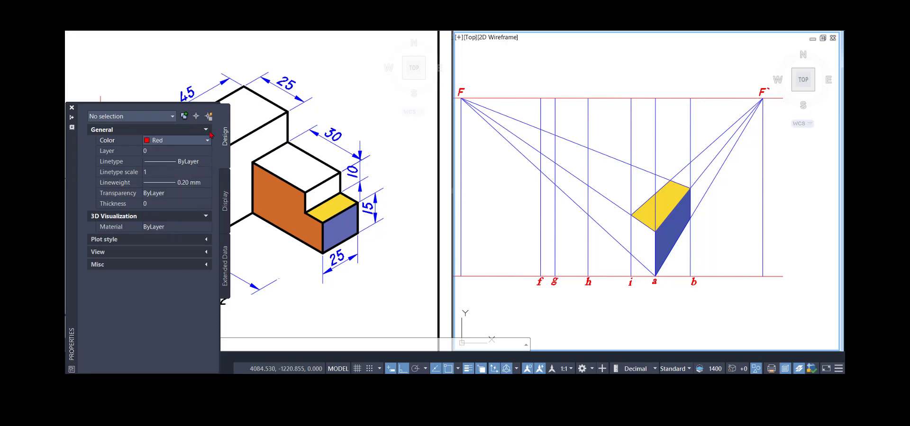
click(180, 182)
click(180, 182)
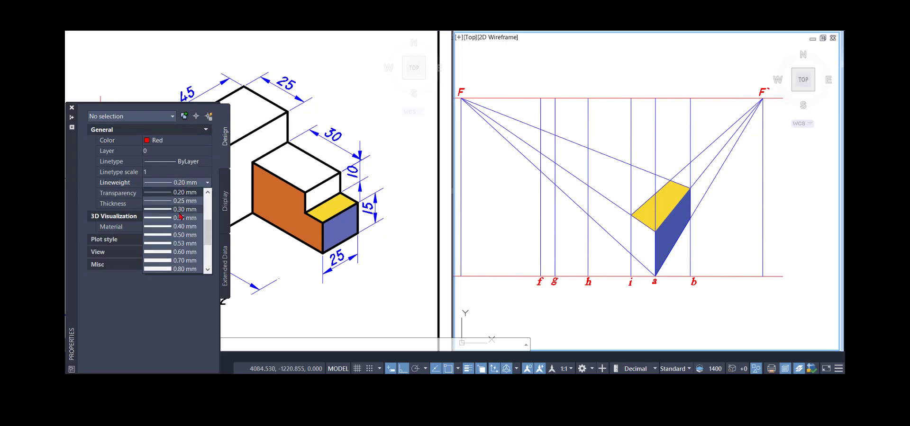
click(176, 213)
click(374, 127)
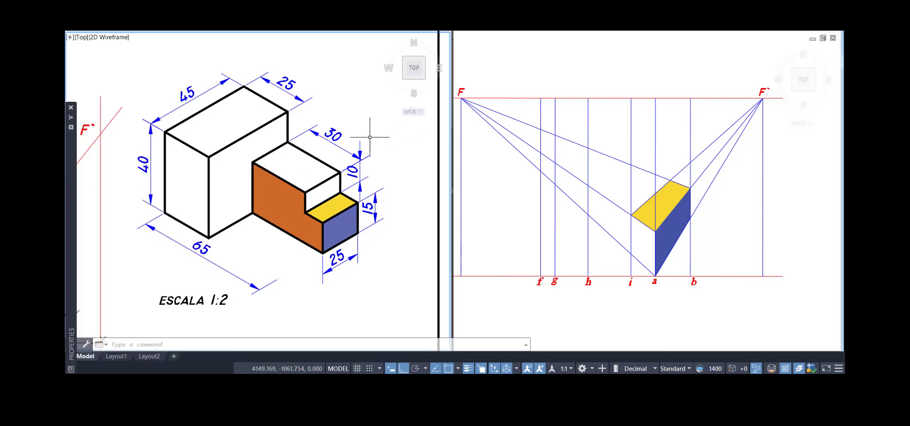
click(640, 188)
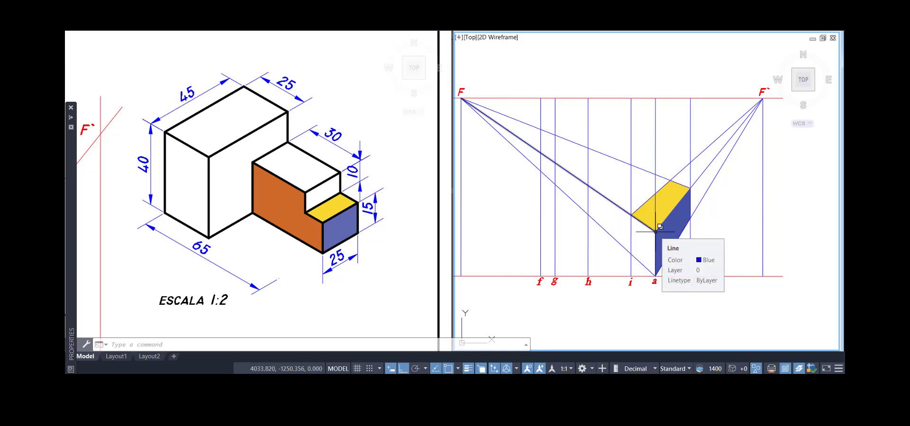
Examine corners i and a in the plan view alongside the dimensioned isometric.
click(249, 212)
scroll(218, 246, down, 2)
middle_drag(213, 244, 218, 246)
scroll(208, 225, up, 4)
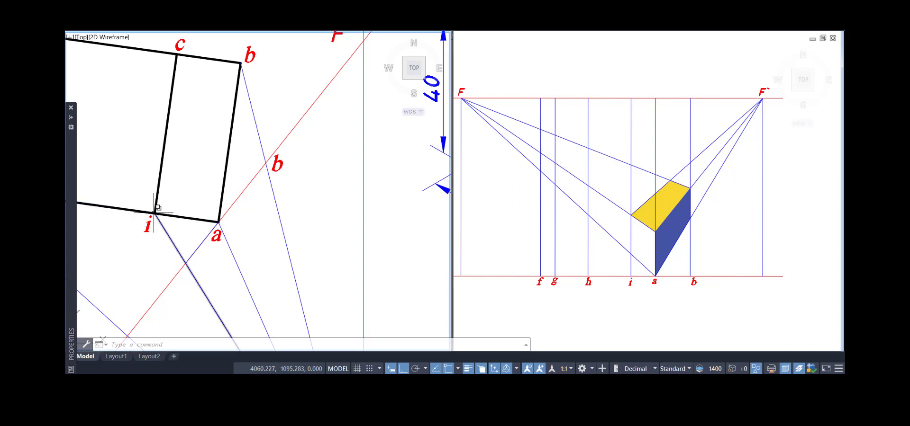
scroll(157, 208, down, 2)
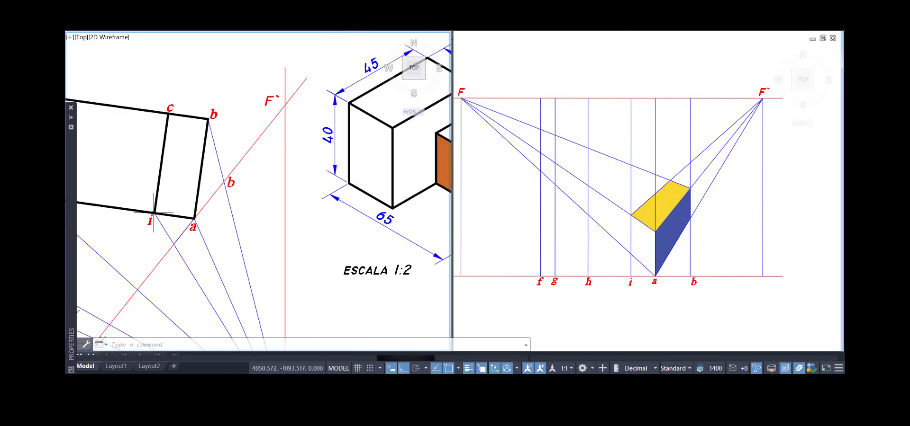
mouse_move(287, 189)
middle_down()
mouse_move(139, 204)
mouse_move(199, 185)
middle_up()
scroll(345, 169, down, 2)
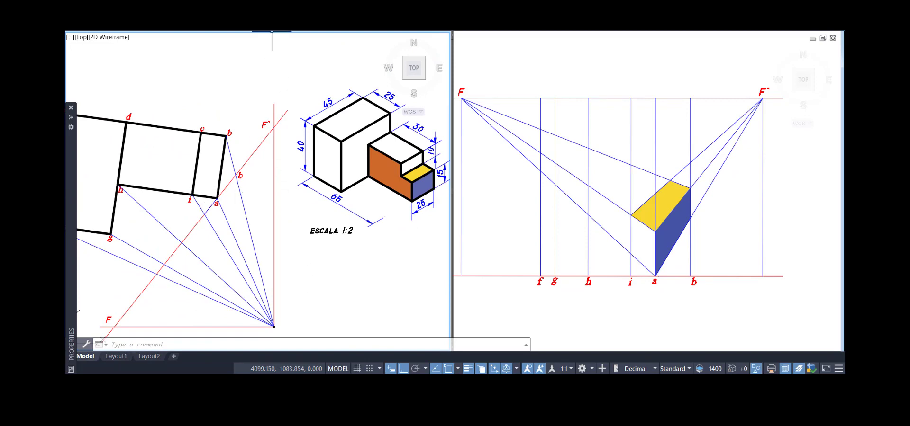
Draw a 10-unit line straight up from the yellow face's near corner on a's vertical, and highlight it.
text(l)
key(Return)
click(606, 179)
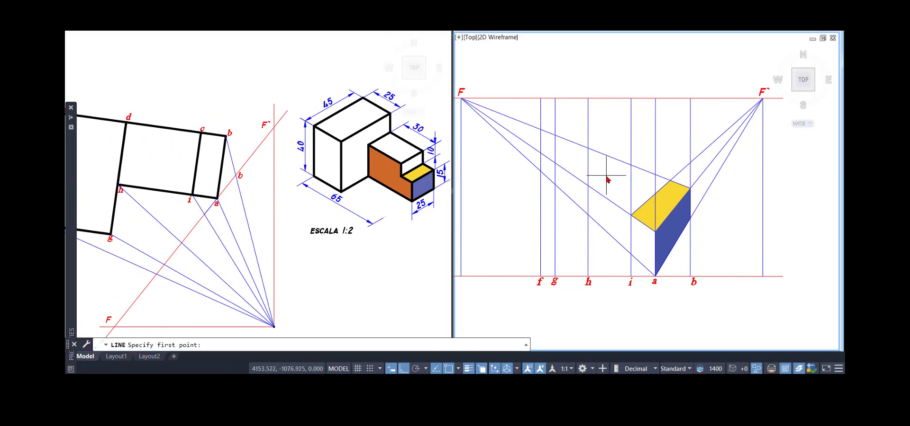
click(655, 232)
scroll(654, 182, up, 2)
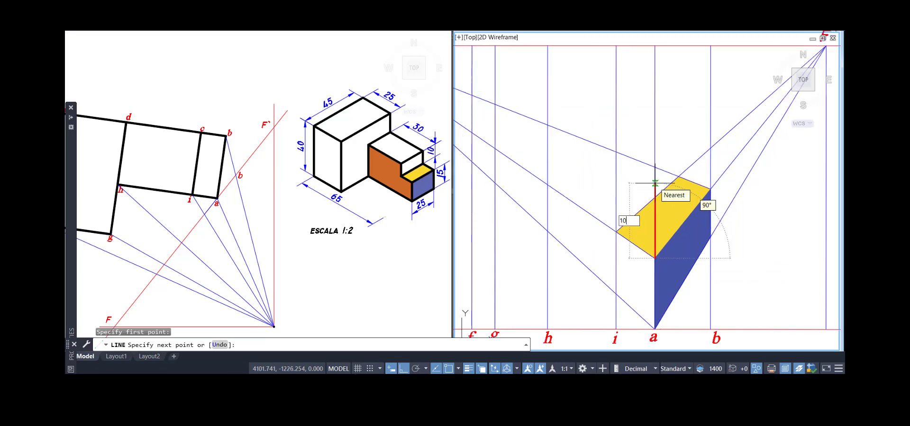
key(Return)
key(Return)
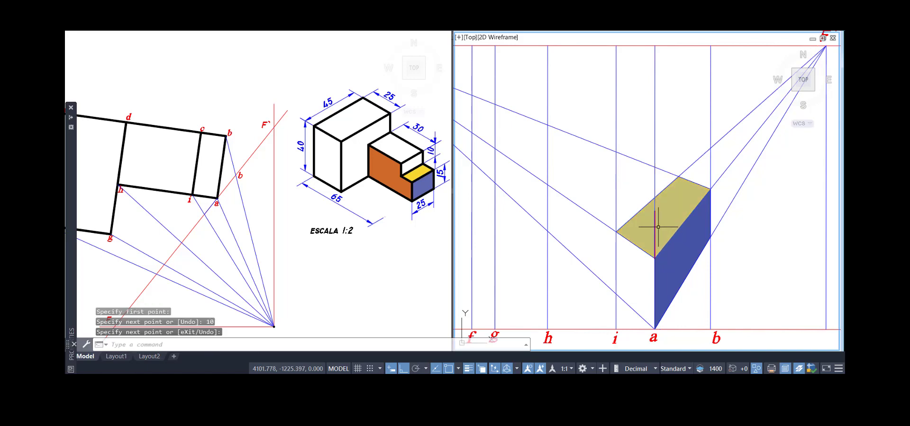
click(656, 224)
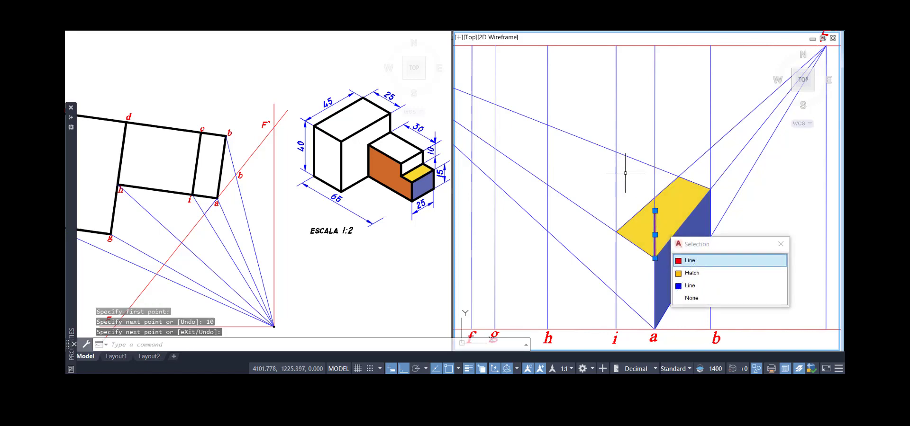
scroll(623, 185, down, 4)
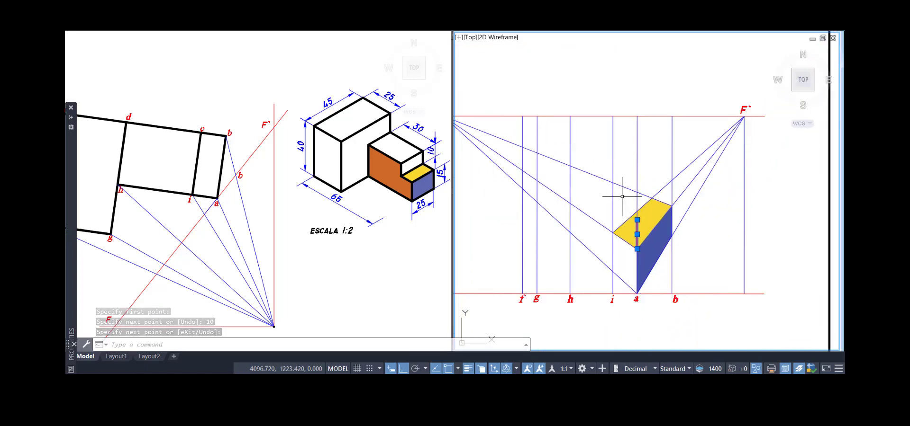
middle_drag(622, 196, 648, 207)
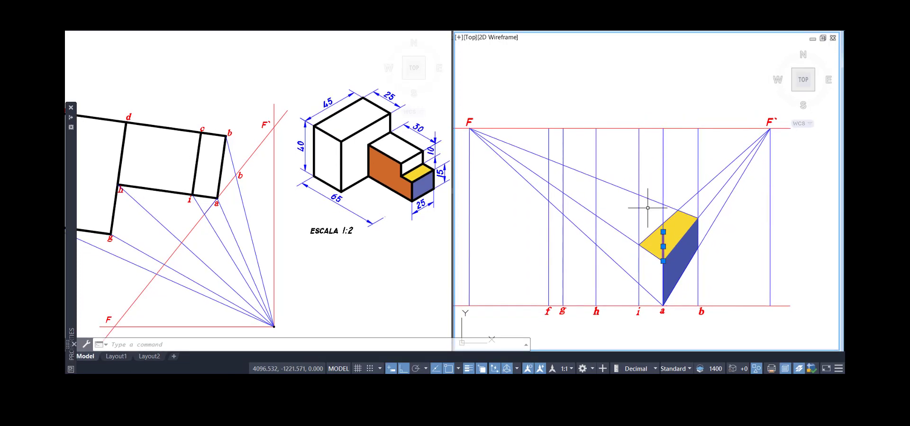
key(Escape)
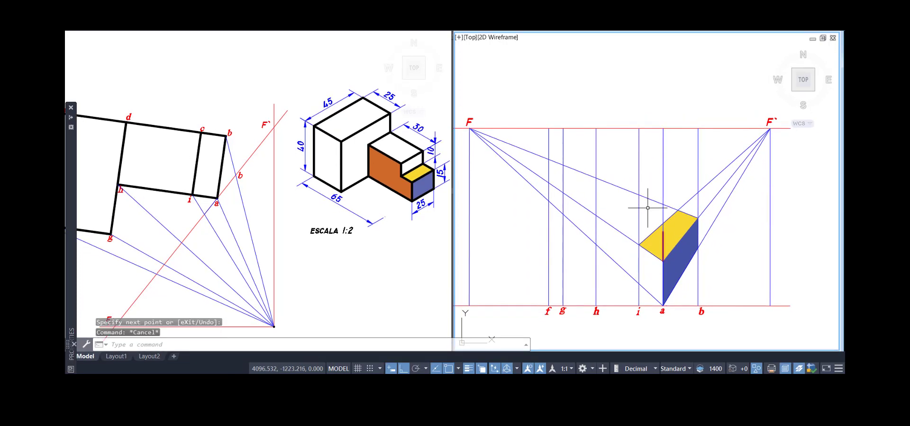
Draw a projection line from the top of the 10-unit line on a's vertical to F.
text(l)
key(Return)
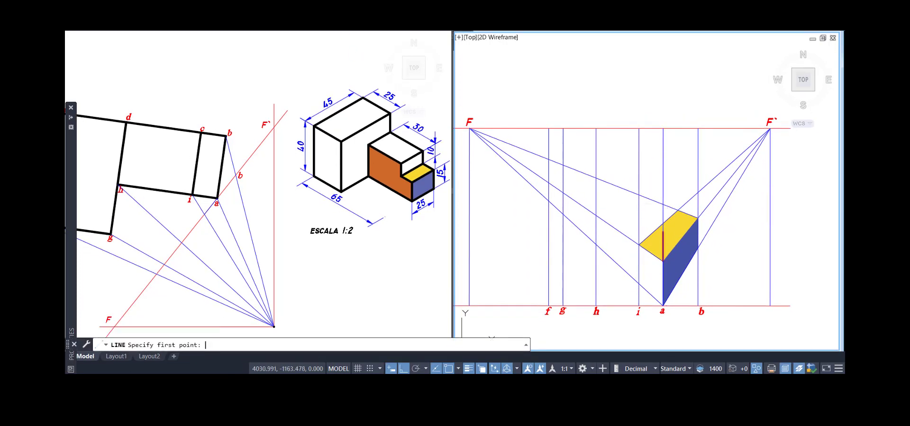
click(662, 231)
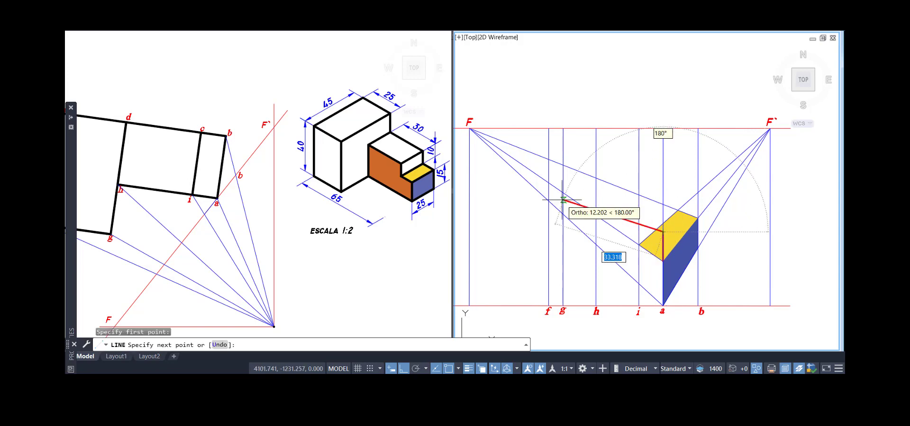
click(475, 128)
key(Return)
Draw a projection line from the top of the 10-unit line on a's vertical to F'.
key(Return)
click(662, 232)
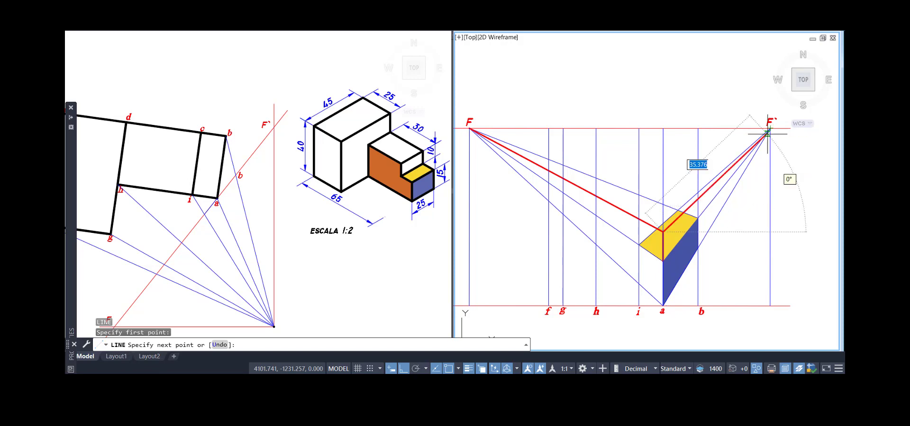
middle_drag(763, 133, 746, 136)
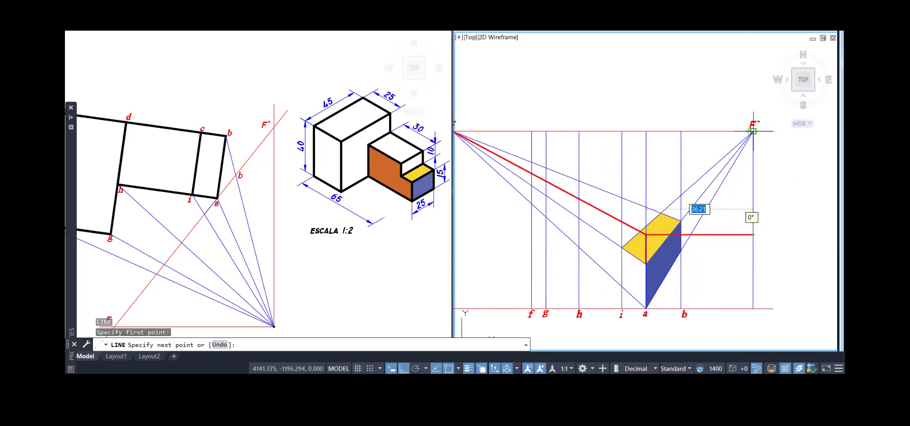
click(753, 132)
key(Return)
Highlight the short vertical step edge in the isometric view, clear the selection, and turn off selection cycling.
scroll(618, 243, up, 4)
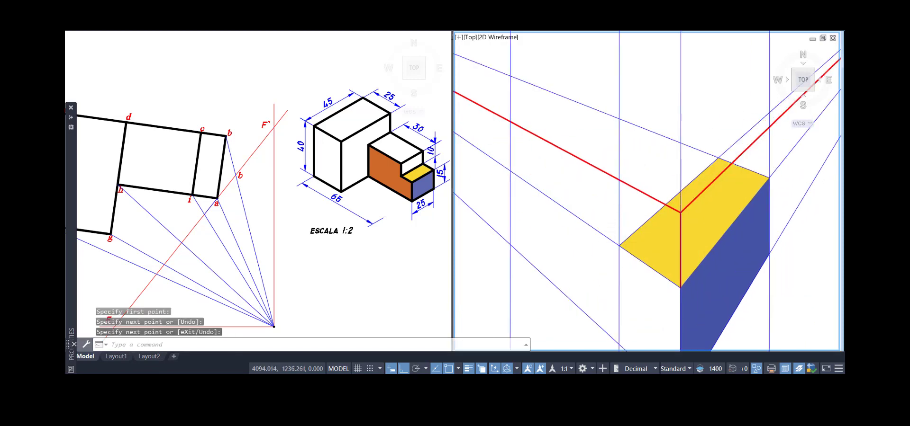
scroll(628, 187, down, 2)
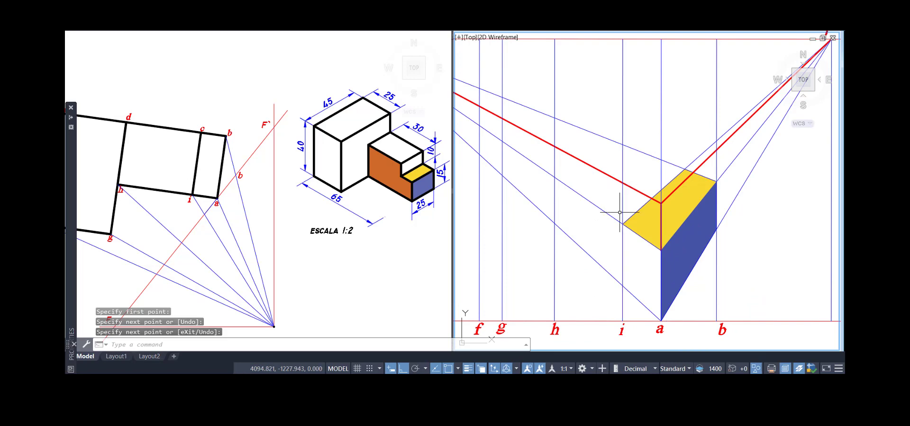
click(403, 174)
click(402, 173)
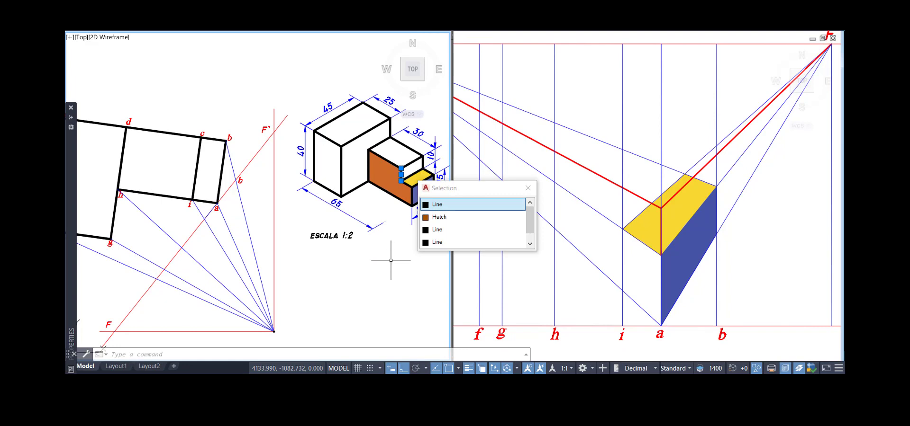
click(528, 188)
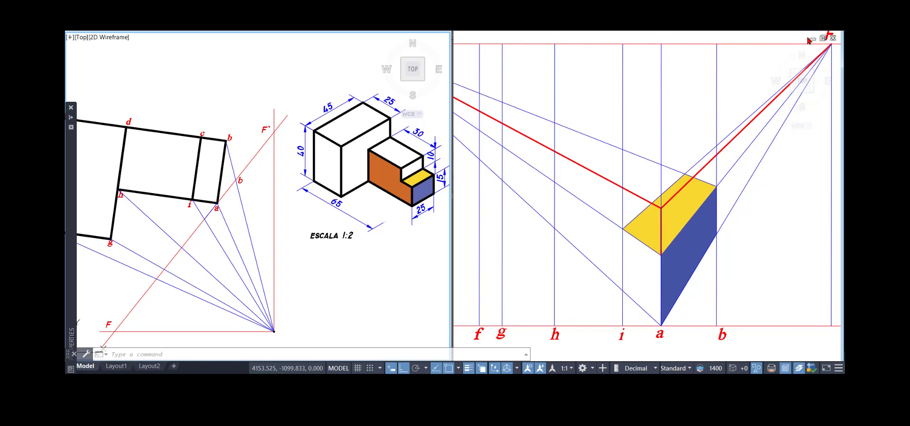
key(ctrl+w)
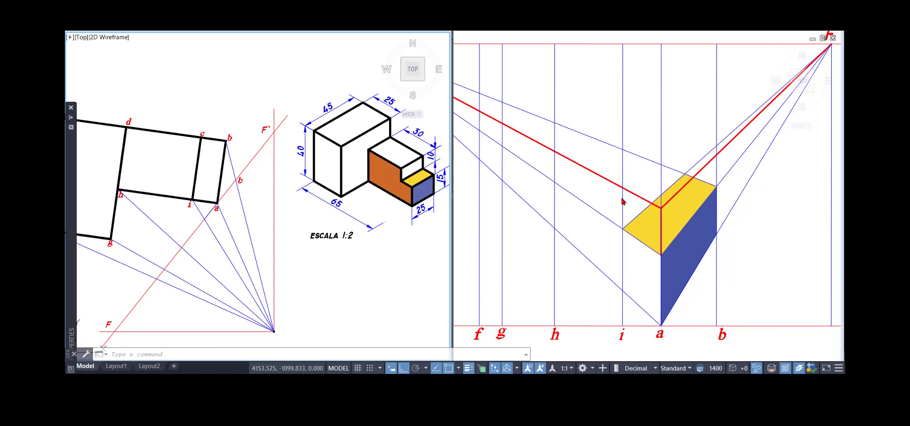
text(l)
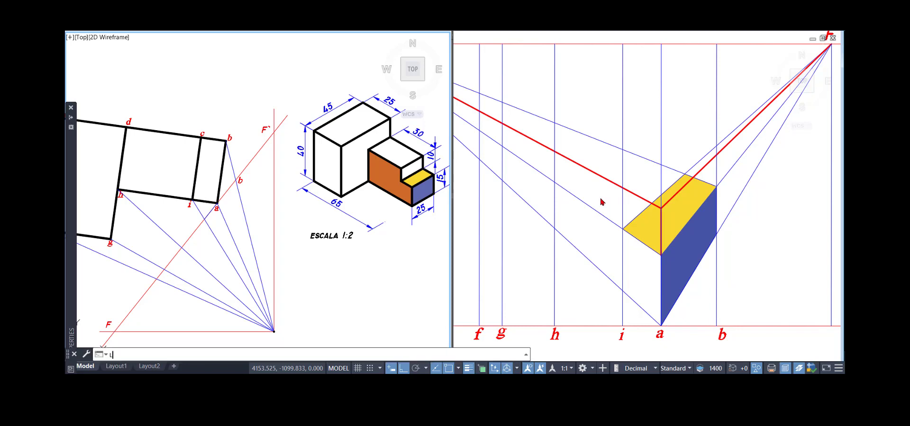
key(Return)
key(Escape)
key(Escape)
key(Escape)
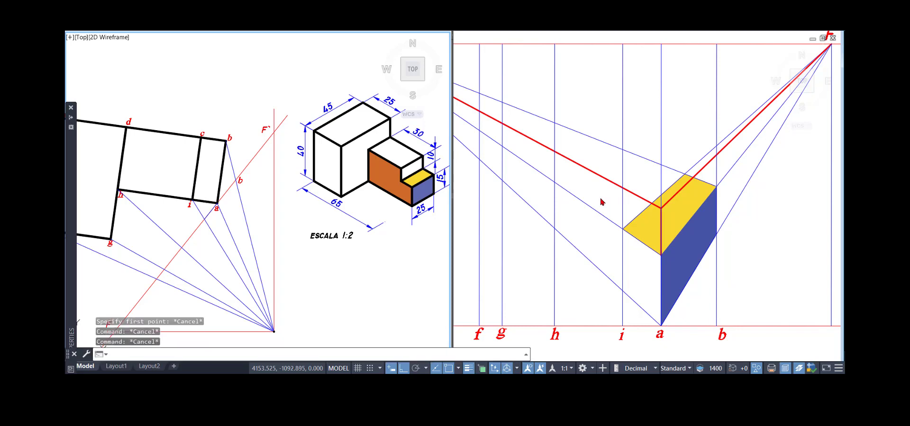
In the perspective viewport, draw a line down i's vertical from the red line to F to the yellow face's corner.
text(ll)
click(601, 202)
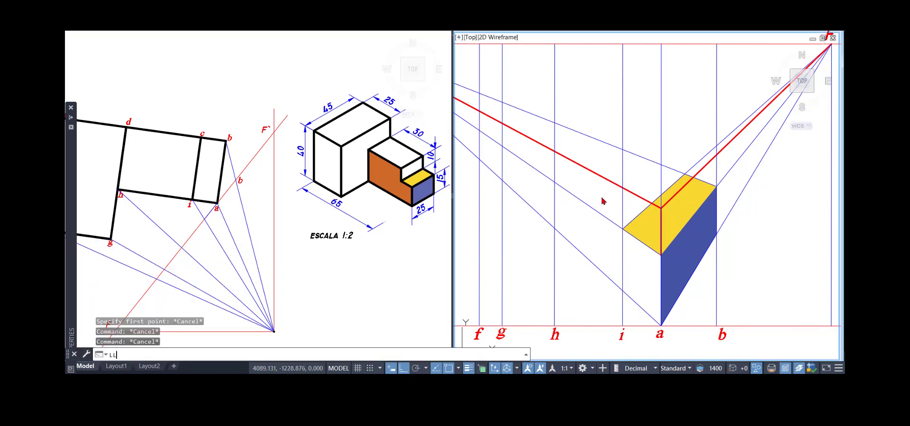
key(Return)
text(l)
key(Return)
click(622, 188)
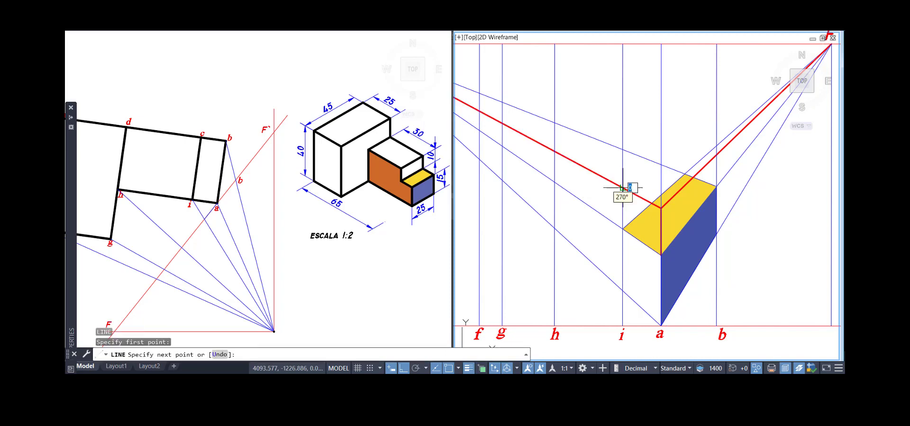
click(622, 229)
key(Return)
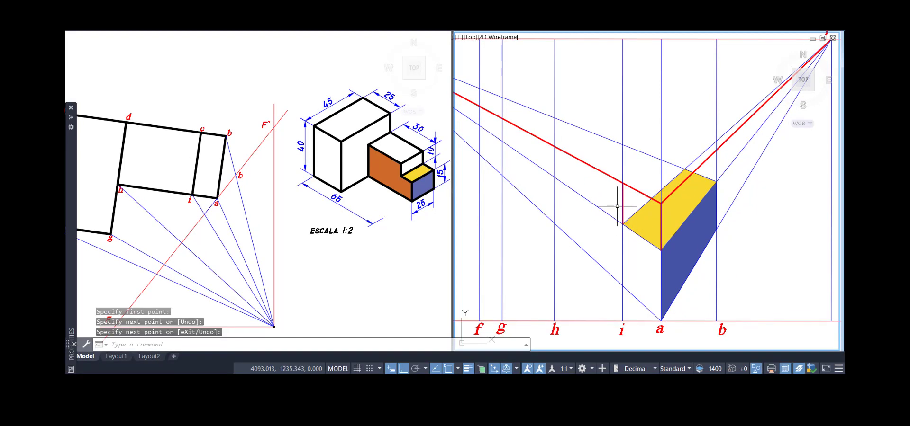
Add a vertical linear dimension to the red height line on a's vertical.
scroll(616, 213, up, 1)
middle_drag(617, 206, 564, 192)
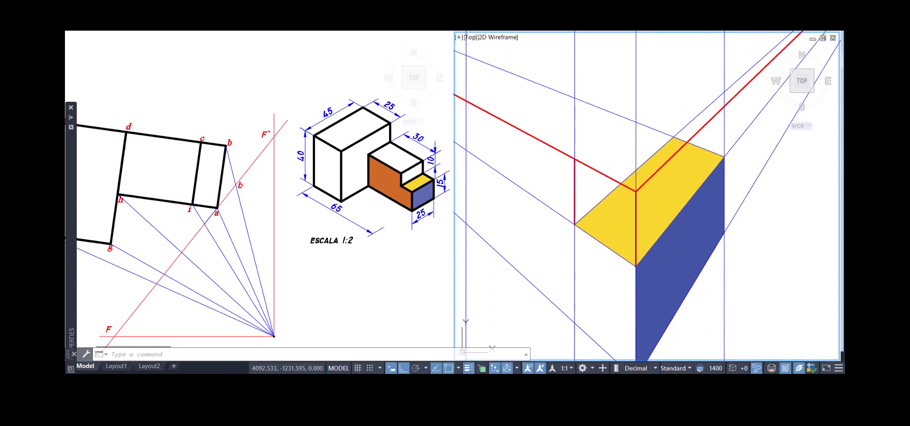
text(dli)
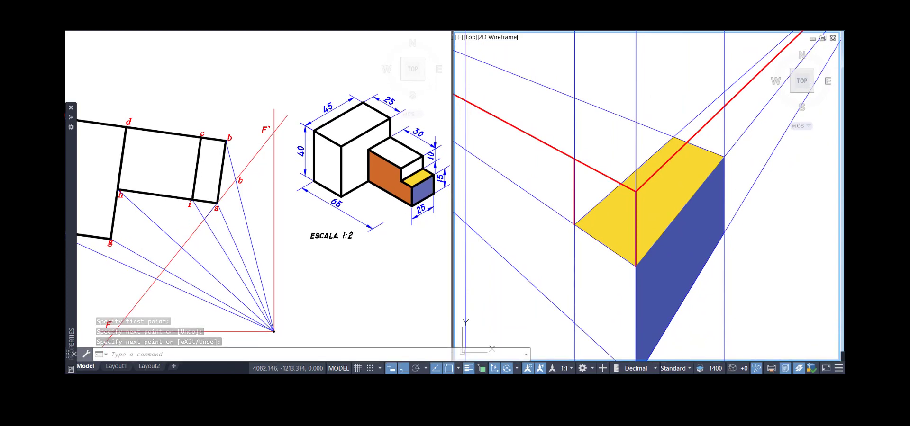
key(Return)
click(635, 192)
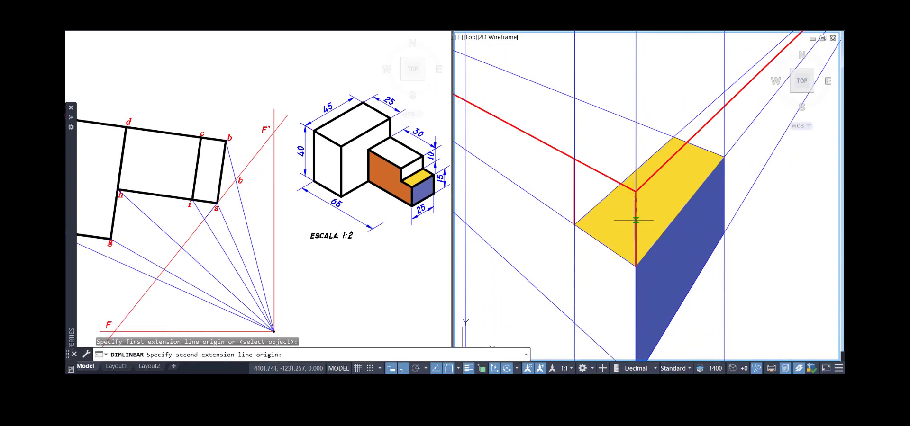
click(635, 267)
click(665, 263)
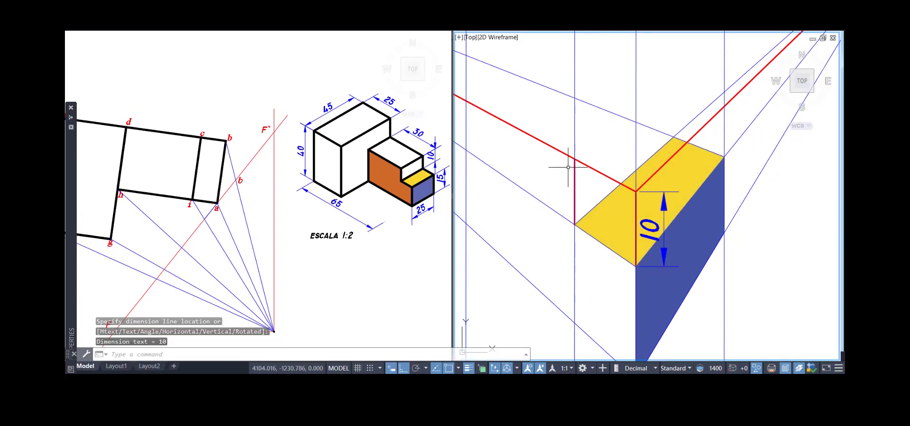
Add a vertical linear dimension to the red edge on i's vertical and override its text with 10.
key(Return)
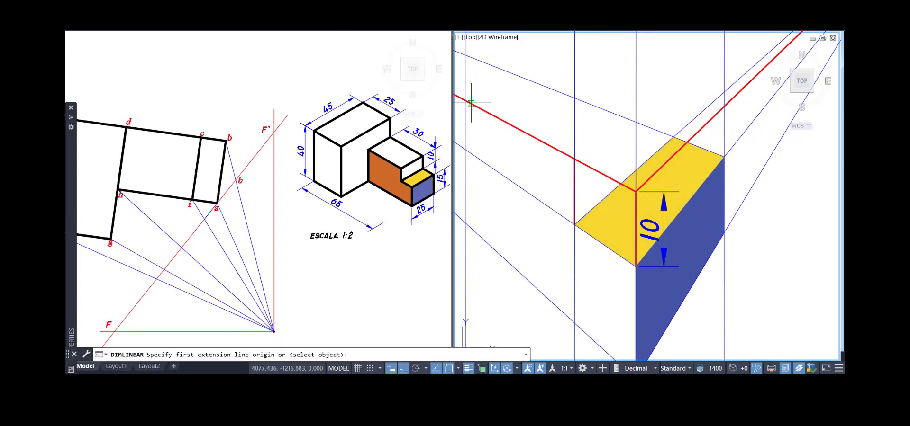
click(574, 159)
click(574, 225)
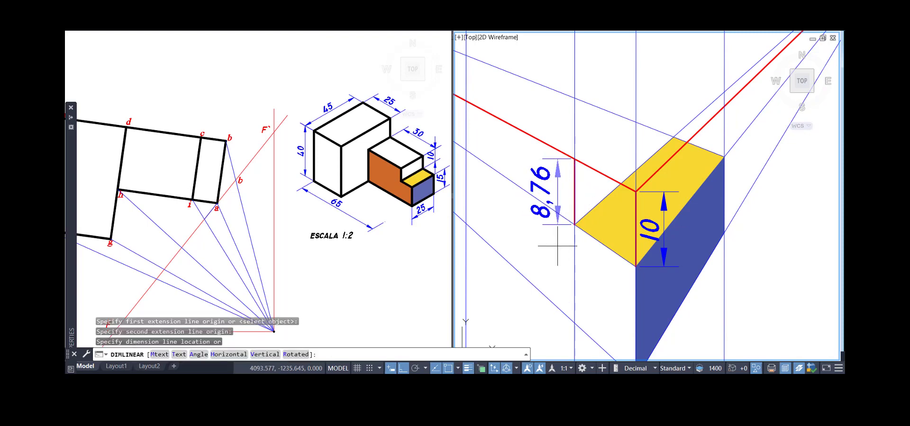
click(562, 246)
double_click(542, 204)
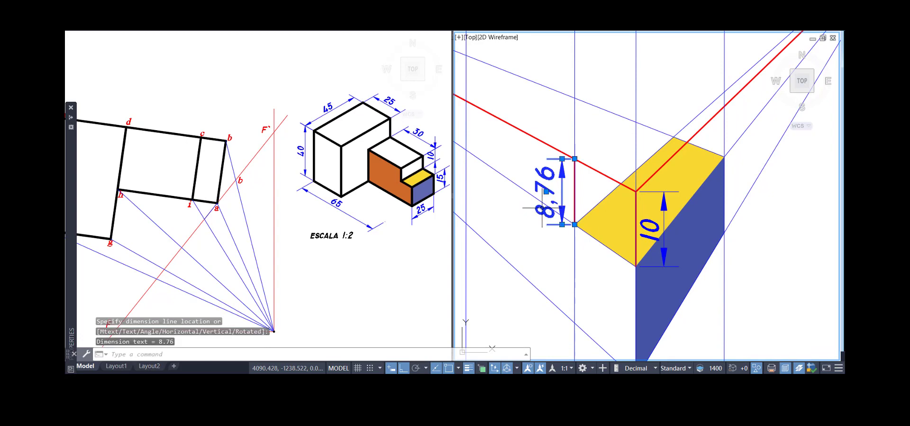
text(10)
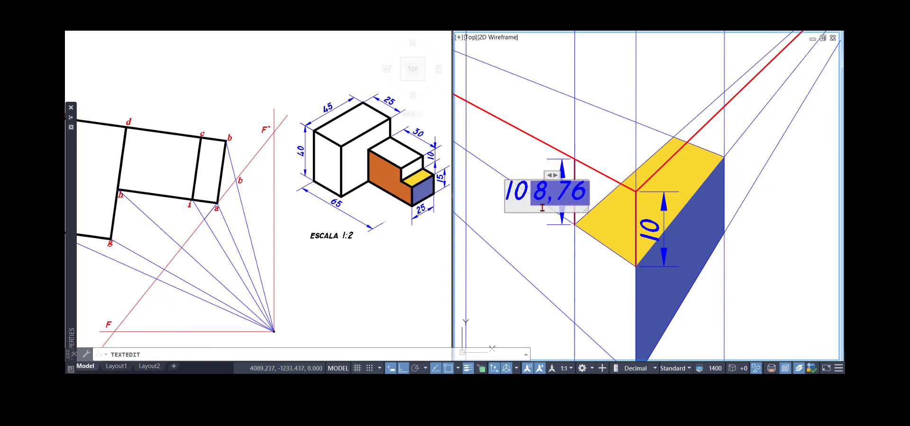
click(529, 233)
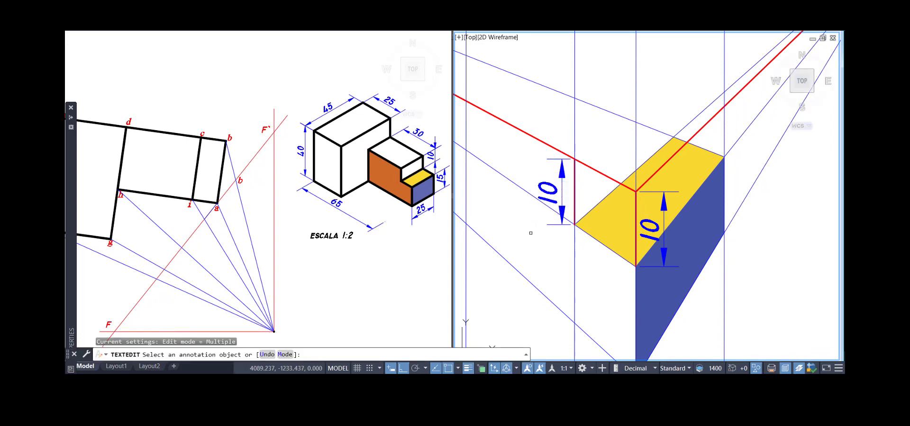
scroll(530, 233, down, 4)
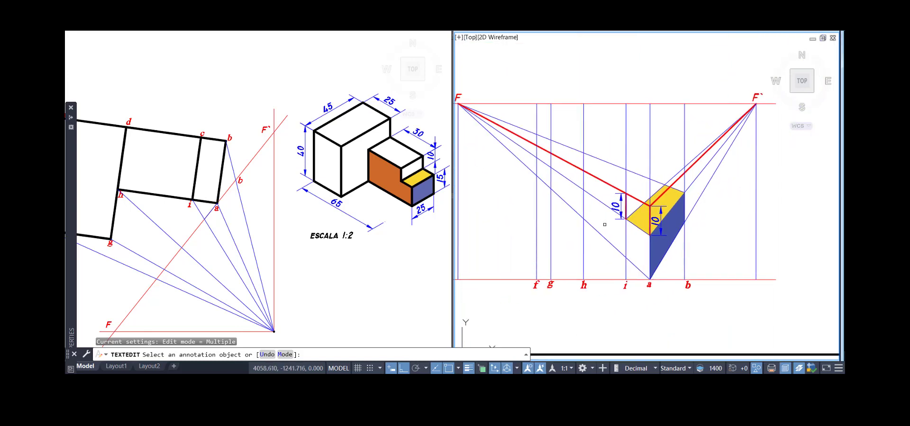
key(Escape)
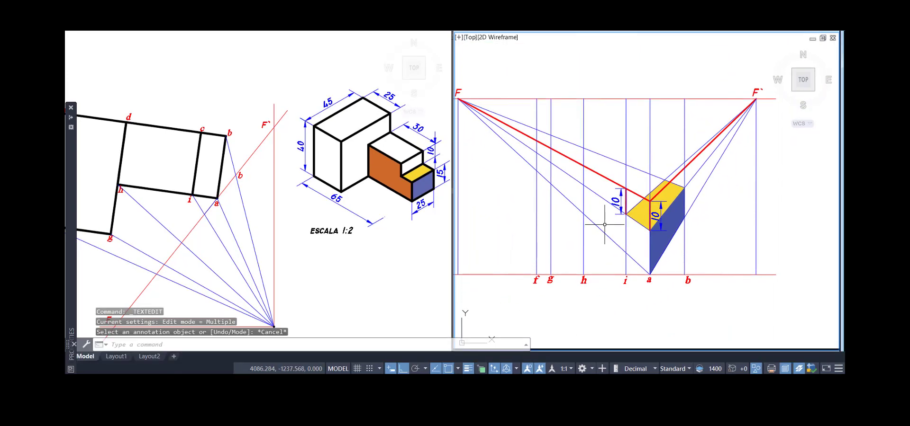
In the perspective viewport, delete the dimension on i's vertical and the red lines running to F and F'.
click(618, 200)
key(Delete)
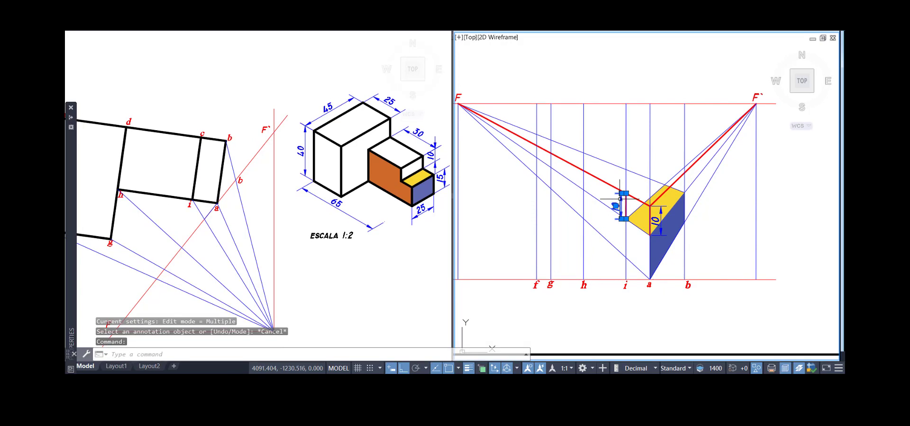
scroll(626, 199, up, 2)
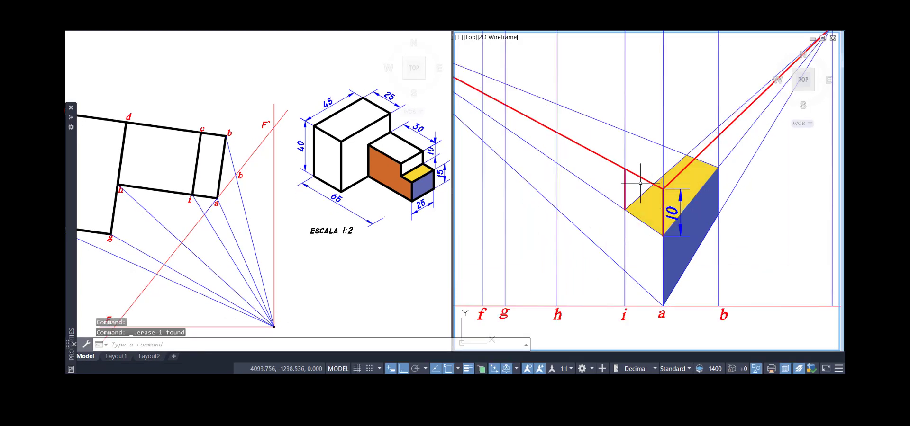
middle_drag(642, 167, 639, 199)
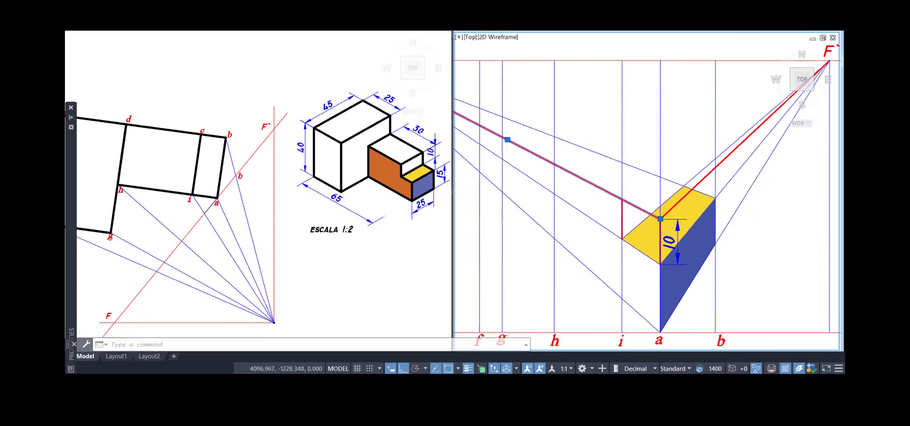
scroll(657, 170, down, 2)
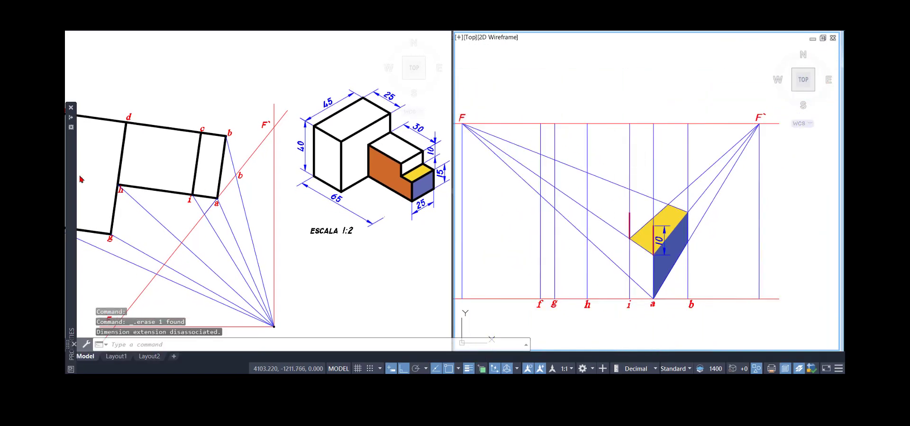
With nothing selected, set the current object color to Blue and the lineweight to 0.18 mm.
mouse_move(75, 177)
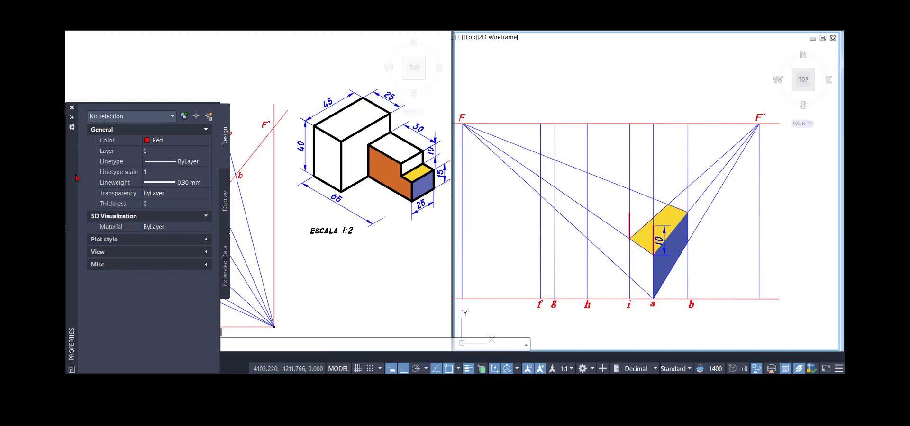
click(161, 140)
click(163, 185)
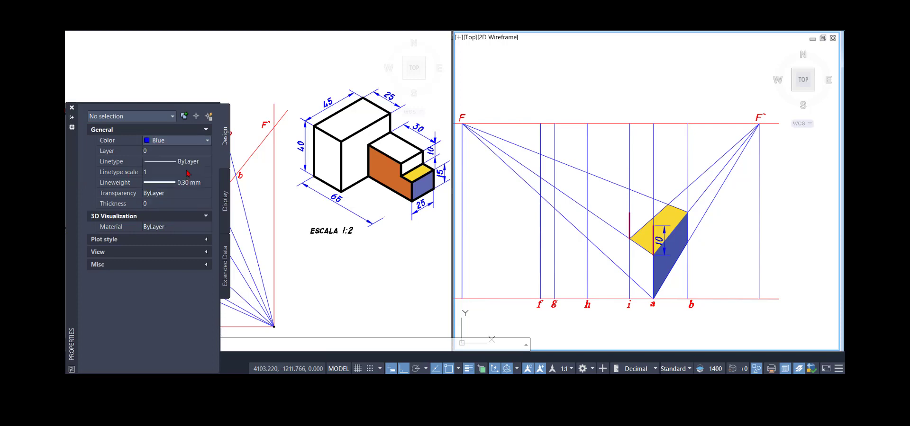
click(170, 183)
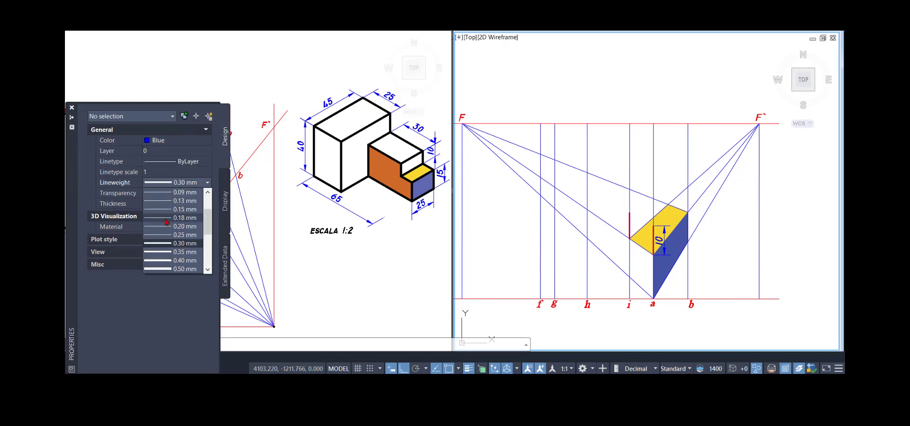
click(157, 218)
click(490, 93)
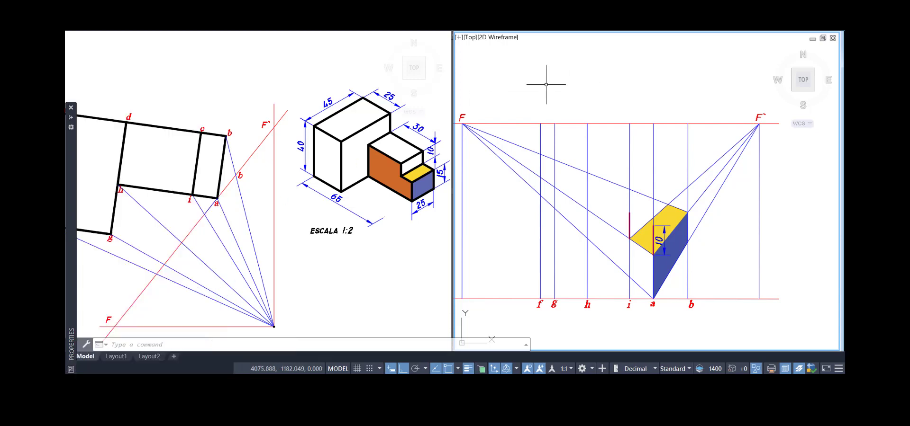
key(Escape)
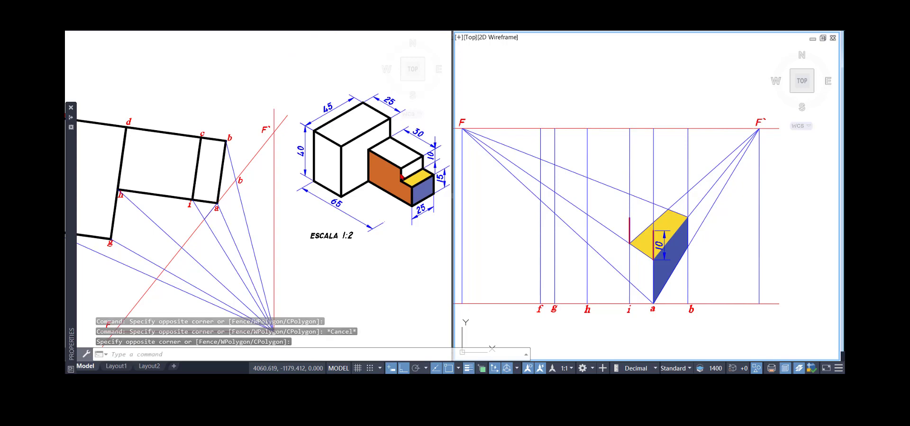
Highlight the short front vertical edge of the step in the isometric view.
scroll(406, 174, up, 4)
click(406, 170)
scroll(406, 170, up, 4)
middle_drag(406, 169, 301, 171)
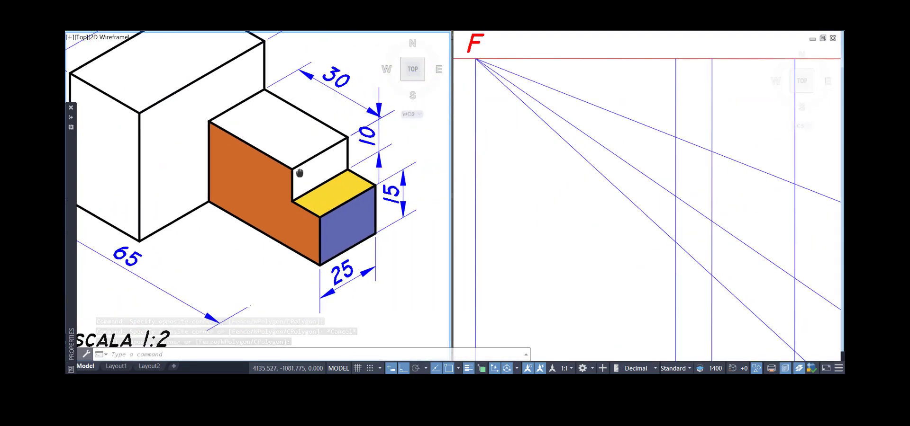
click(290, 180)
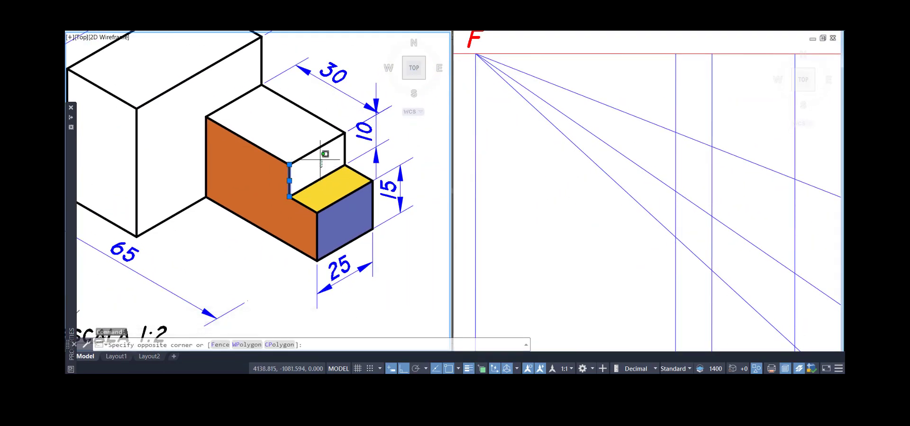
click(321, 167)
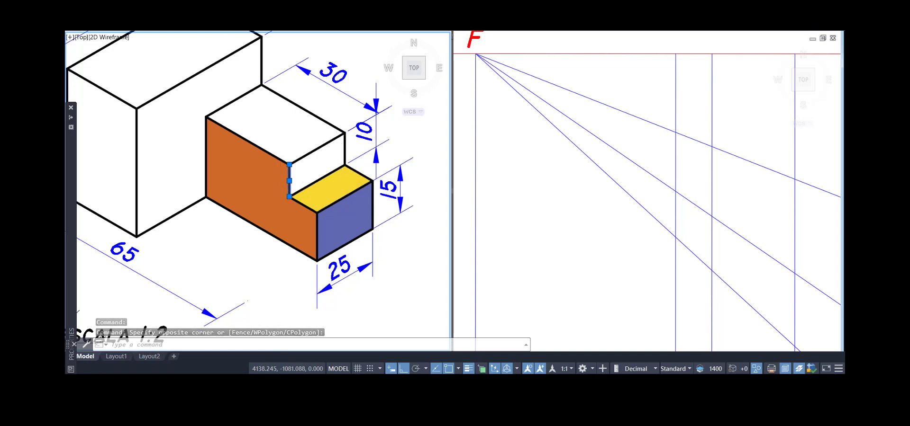
Hatch the small vertical step face above the yellow face in the isometric view with solid green.
click(330, 40)
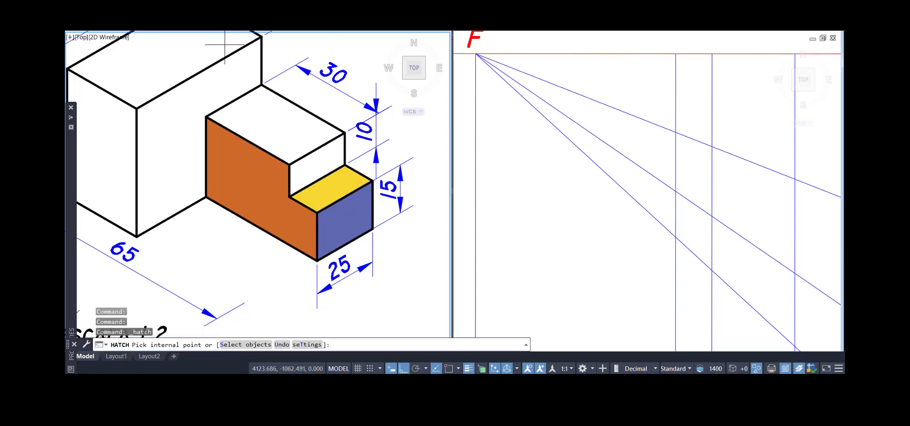
click(356, 24)
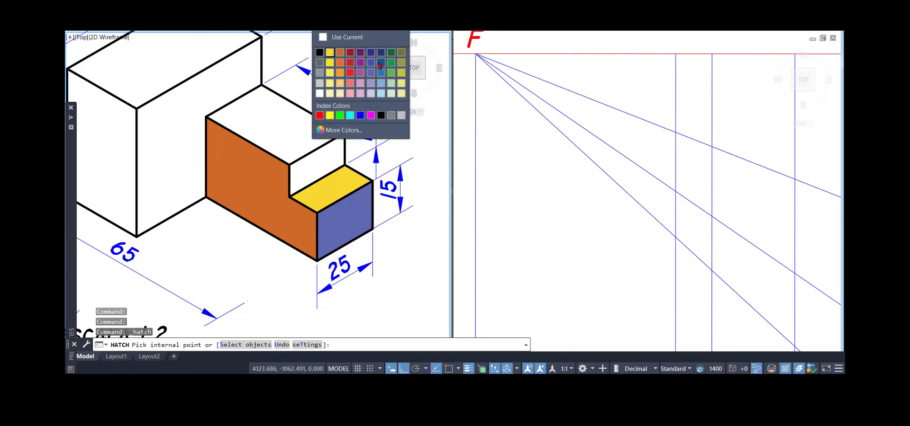
click(391, 62)
click(316, 150)
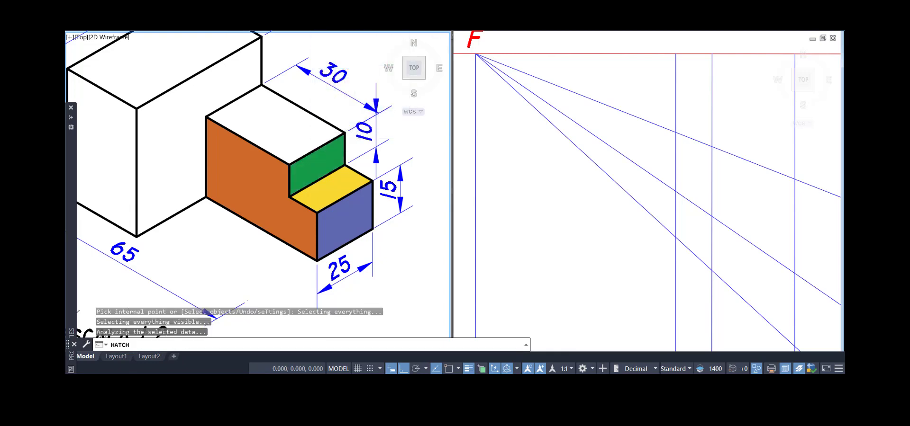
key(Return)
scroll(395, 125, down, 2)
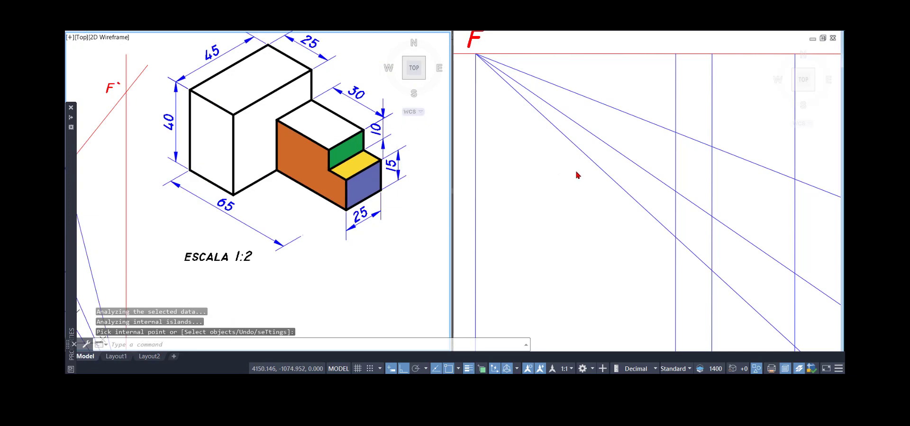
Delete the 10 dimension beside the red height line on a's vertical in the perspective viewport.
click(577, 176)
scroll(578, 173, down, 5)
scroll(549, 158, up, 2)
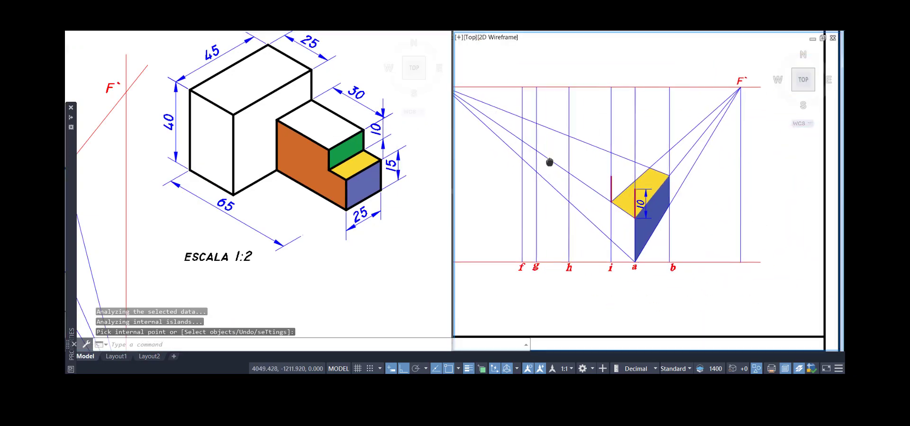
key(Escape)
click(645, 192)
key(Delete)
scroll(633, 197, up, 2)
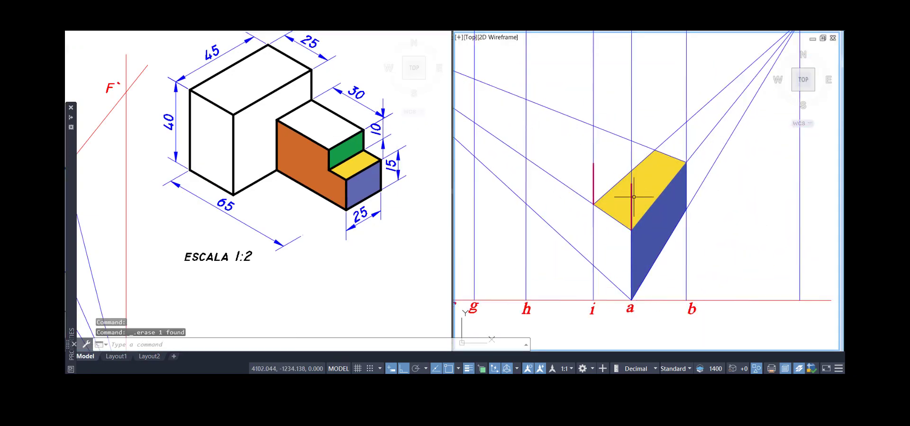
Draw a line from the upper end of the red edge on i's vertical to vanishing point F'.
click(632, 196)
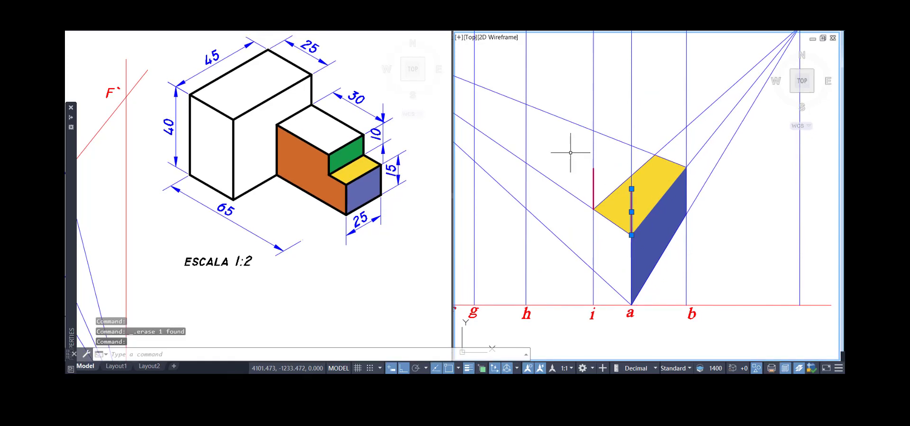
text(l)
key(Return)
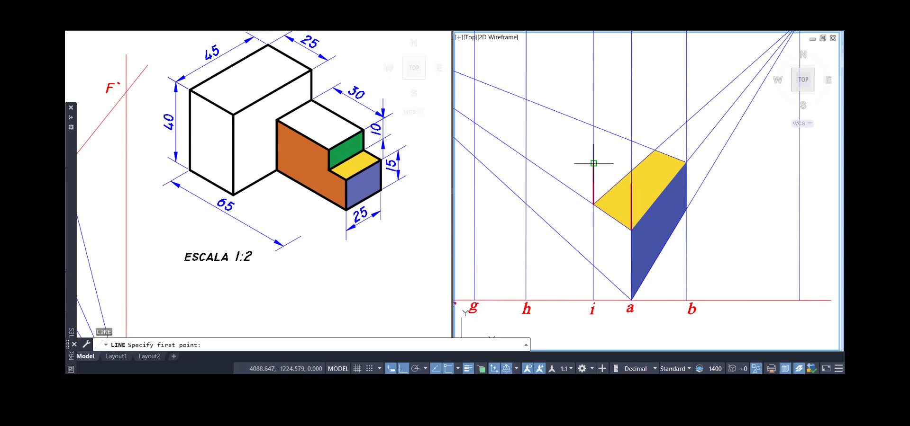
click(593, 163)
middle_drag(593, 163, 571, 225)
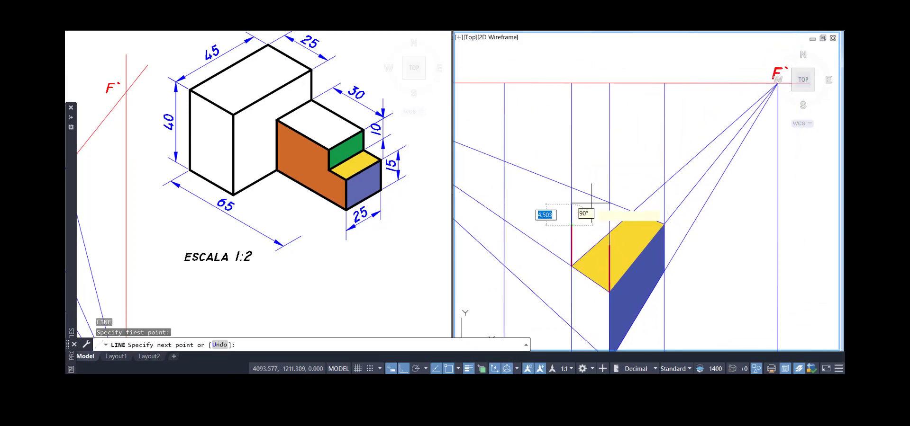
middle_drag(730, 118, 670, 118)
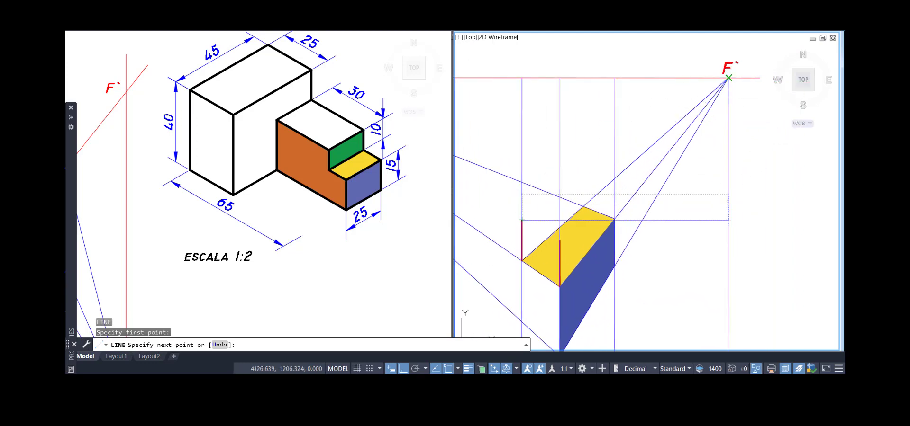
click(727, 79)
key(Escape)
middle_drag(571, 213, 608, 154)
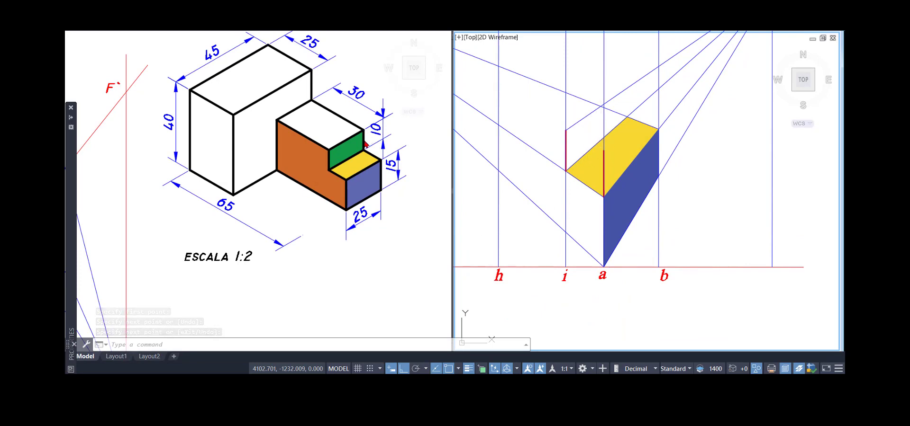
Highlight the rear vertical edge of the green face in the isometric view to examine its position.
click(366, 138)
click(363, 139)
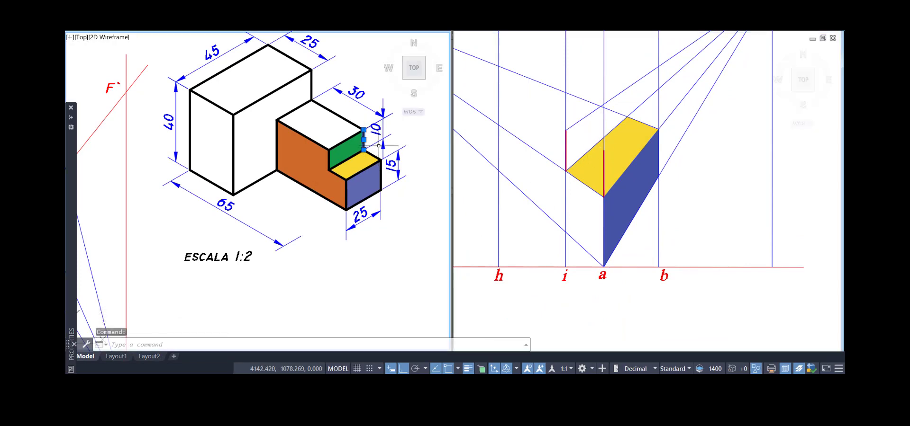
scroll(378, 149, up, 4)
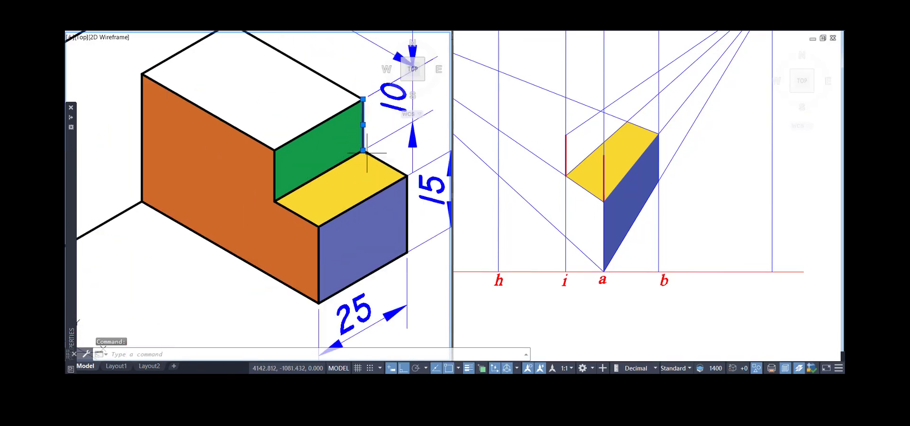
scroll(356, 115, down, 4)
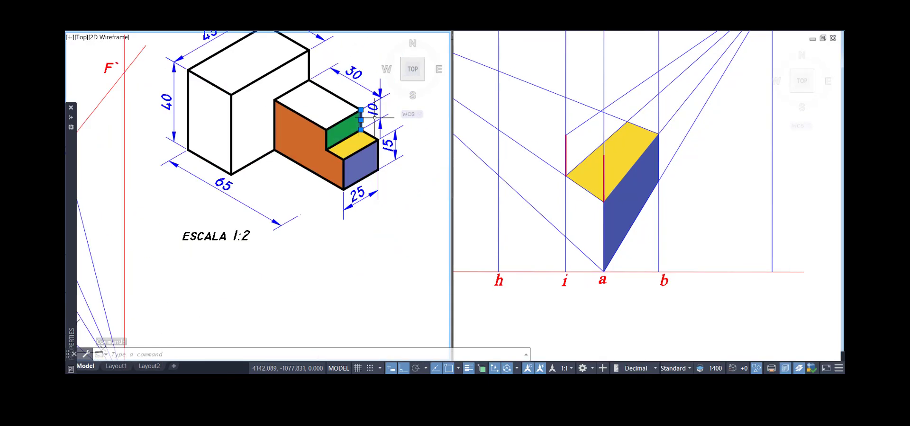
In the perspective viewport, draw a vertical line upward from the yellow face's far corner, past the uppermost line to F'.
click(540, 112)
middle_drag(540, 112, 569, 173)
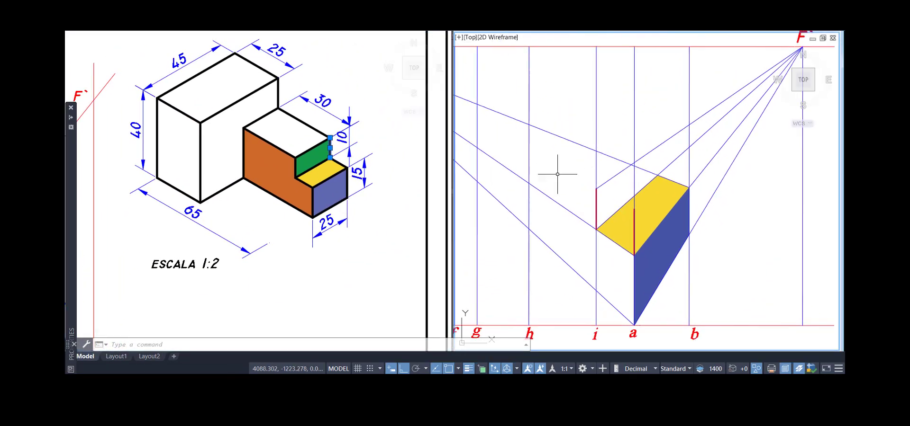
text(l)
key(Return)
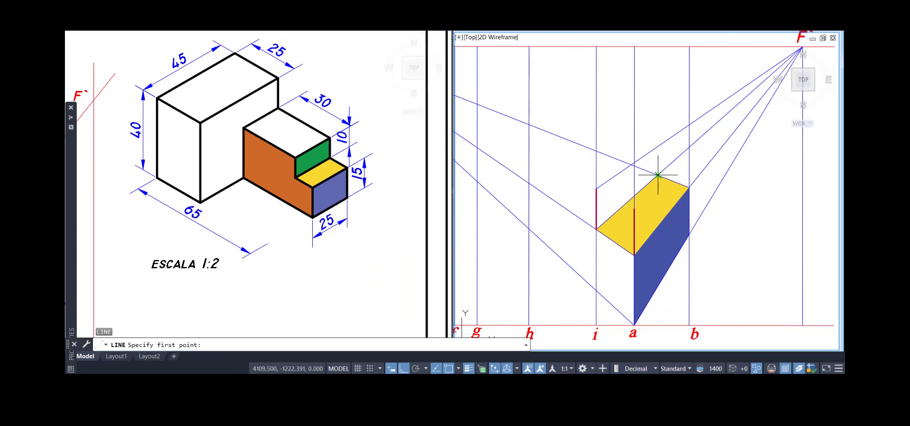
click(658, 176)
click(656, 126)
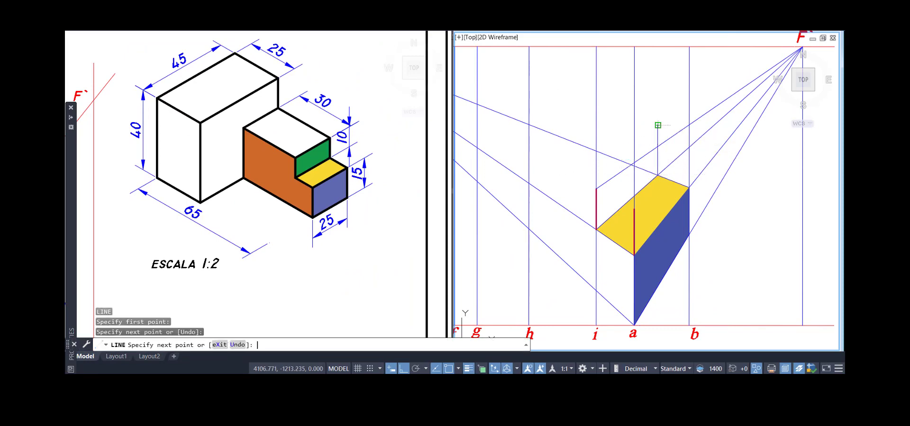
key(Return)
Trim the new vertical line where it extends above the uppermost line to F'.
text(tr)
key(Return)
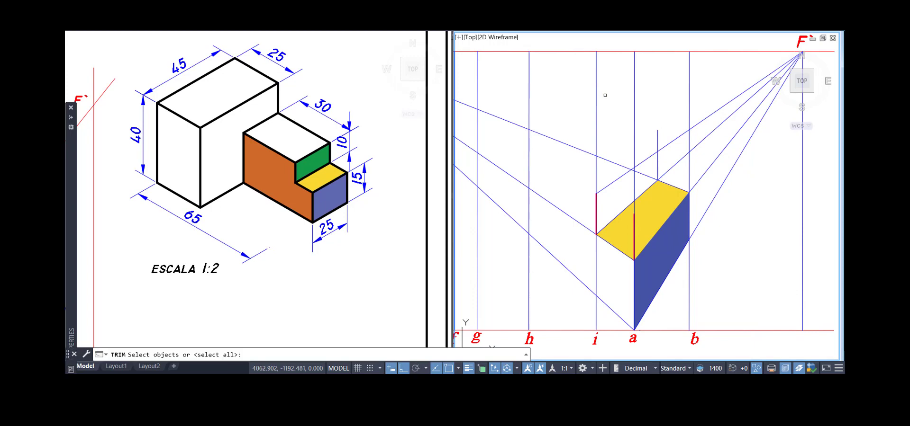
key(Return)
click(658, 137)
key(Return)
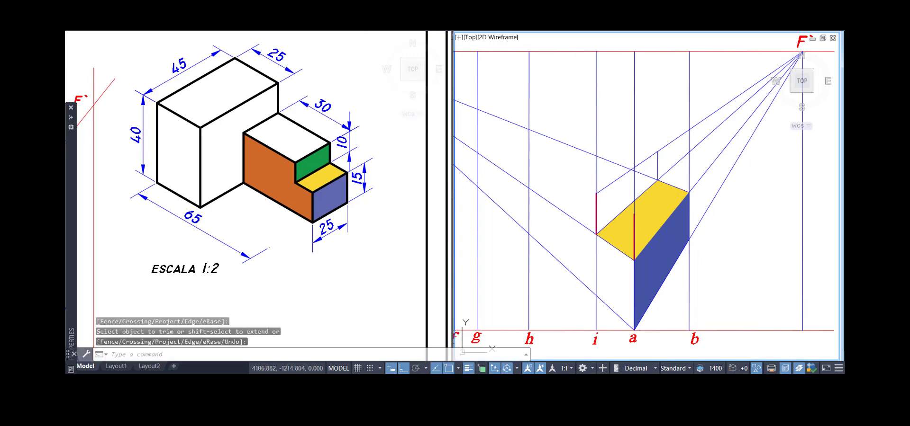
Hatch the upright face between i's vertical and the new far vertical in solid green, above the yellow face in the perspective.
click(666, 160)
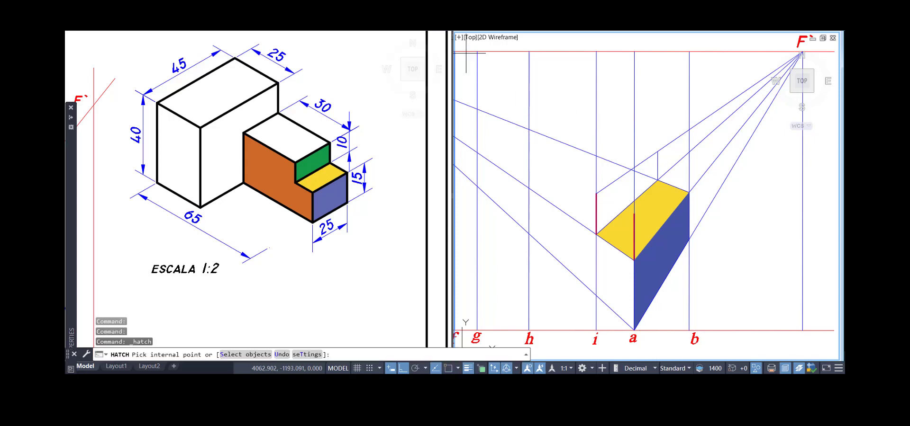
click(695, 197)
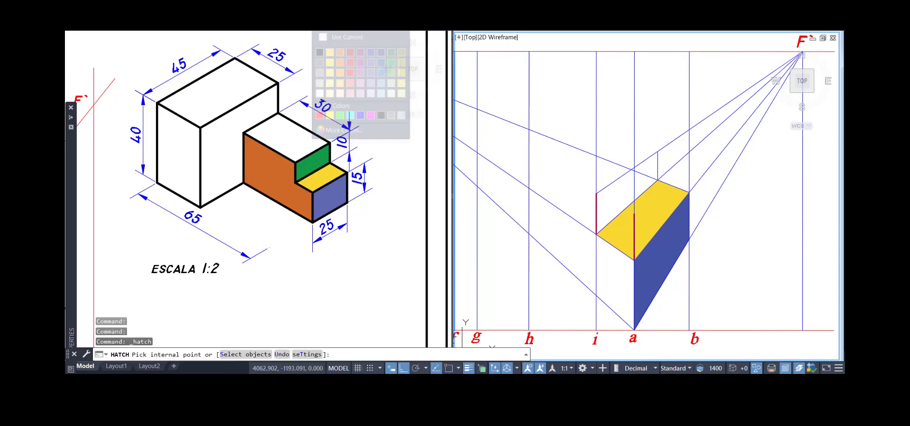
click(391, 62)
click(646, 168)
click(641, 185)
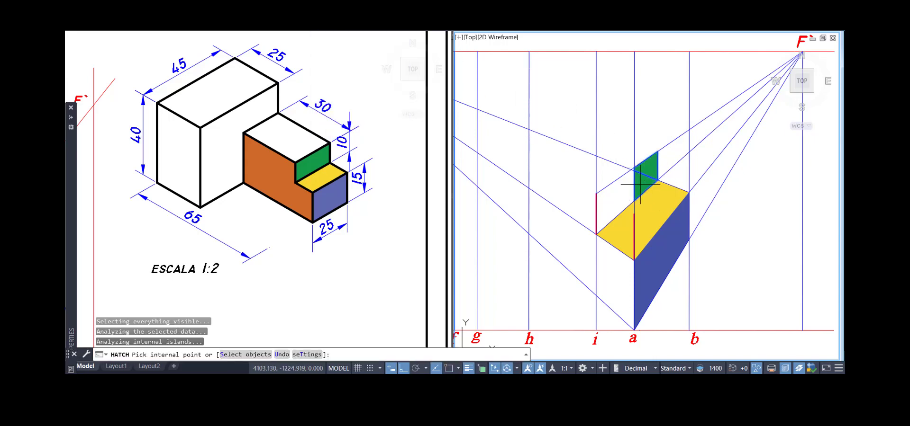
click(623, 182)
scroll(639, 171, up, 4)
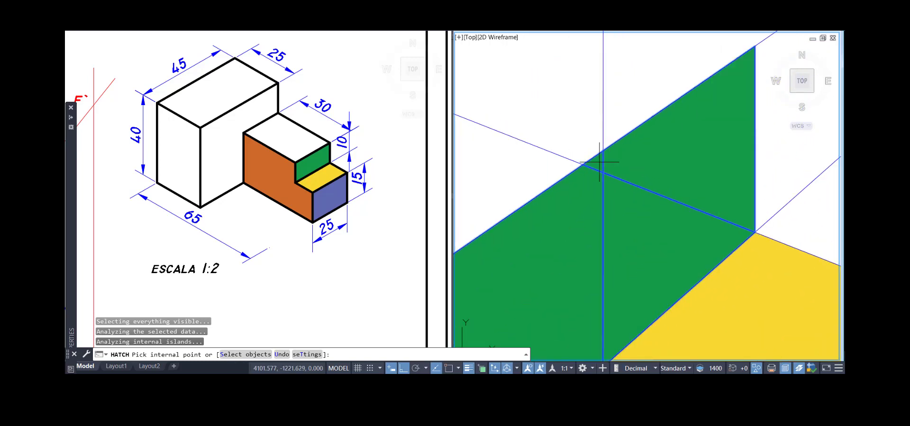
scroll(609, 156, down, 4)
key(Return)
scroll(630, 128, down, 3)
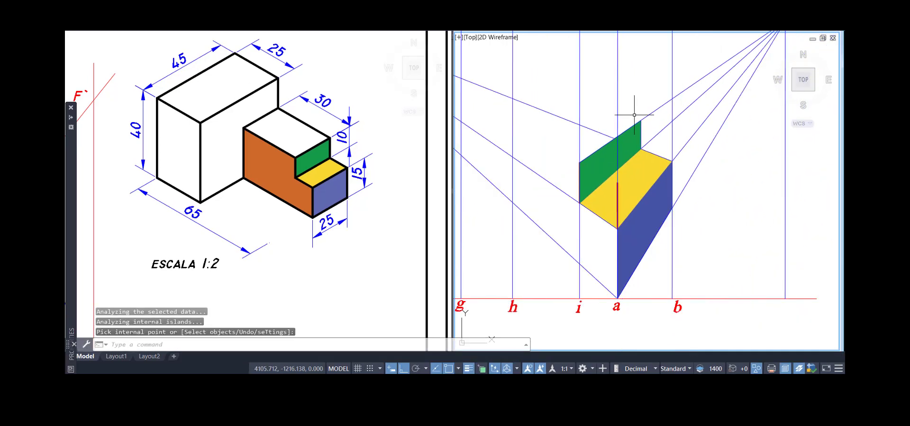
Draw a line from the green face's upper far corner to vanishing point F.
mouse_move(635, 112)
middle_down()
mouse_move(633, 128)
mouse_move(646, 141)
middle_up()
middle_drag(658, 138, 658, 137)
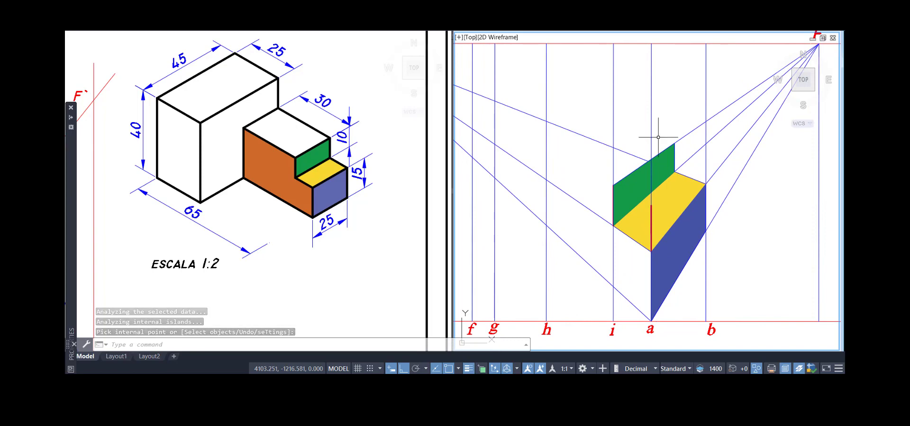
scroll(589, 112, down, 2)
middle_drag(589, 112, 587, 142)
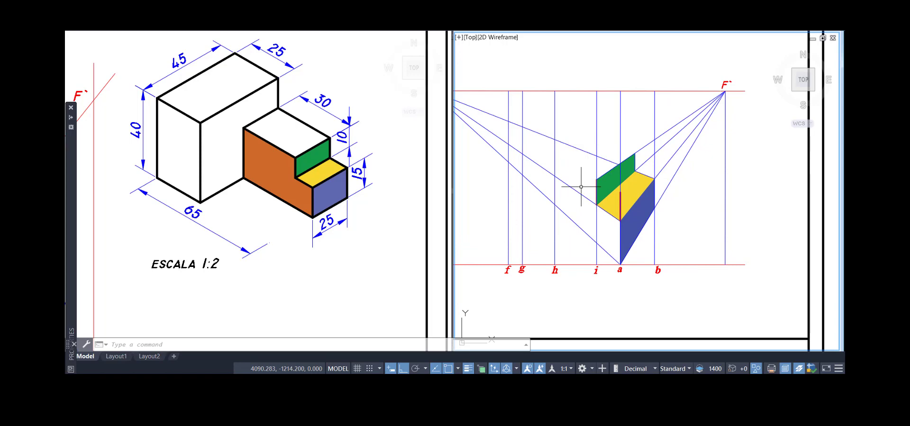
mouse_move(574, 180)
middle_down()
mouse_move(623, 170)
mouse_move(600, 171)
middle_up()
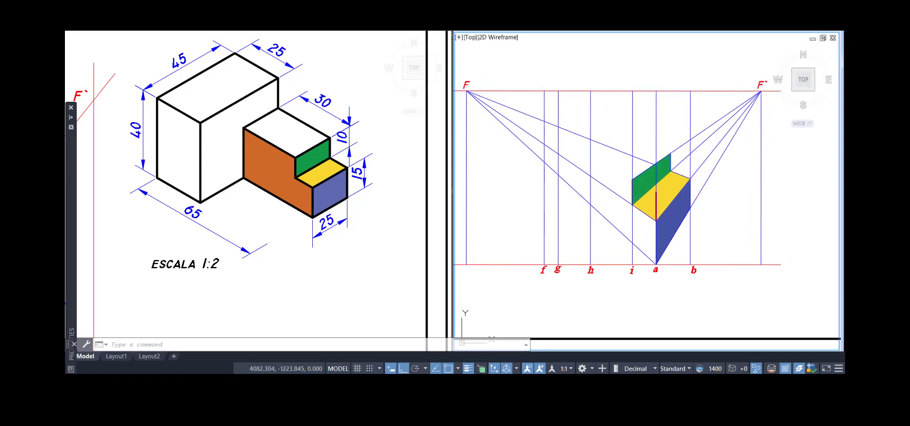
text(l)
key(Return)
click(670, 153)
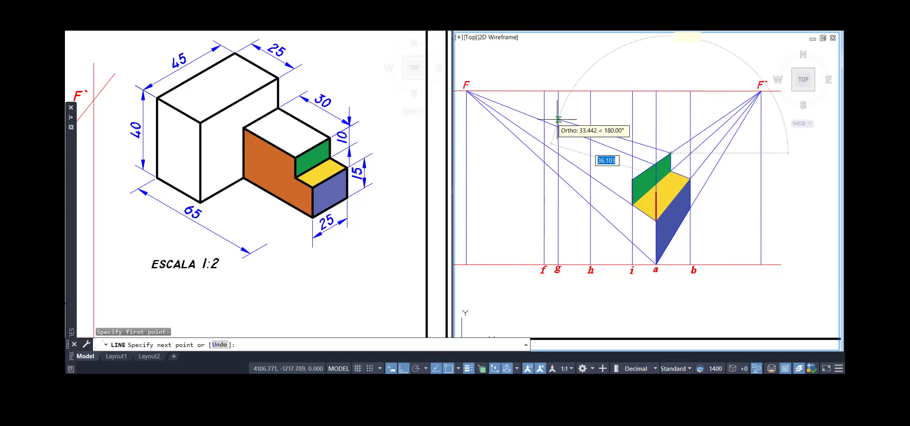
click(467, 91)
key(Return)
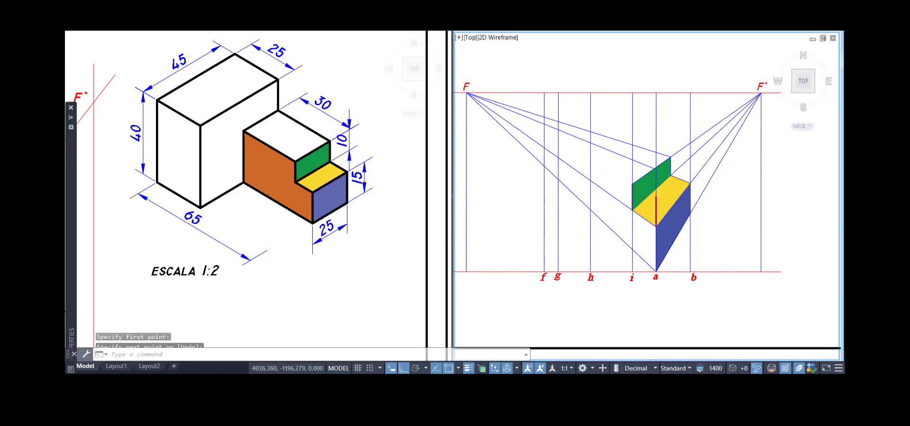
Draw a projection line from the green face's upper corner on vertical i to vanishing point F.
key(Return)
click(633, 179)
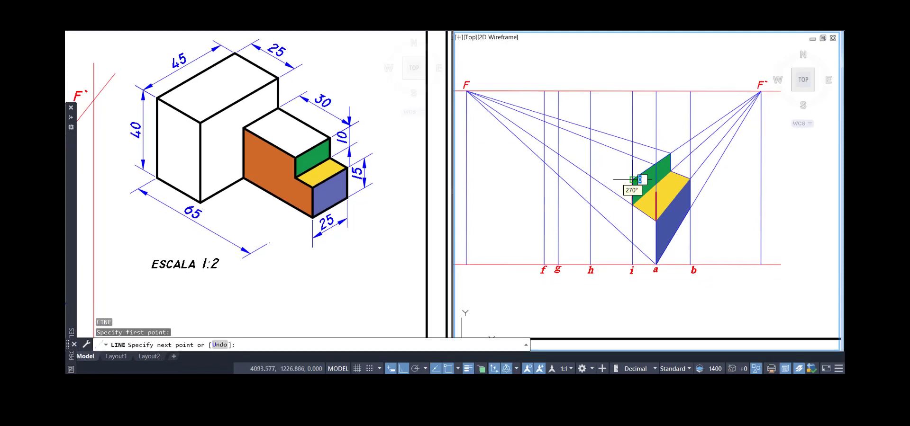
click(467, 90)
key(Return)
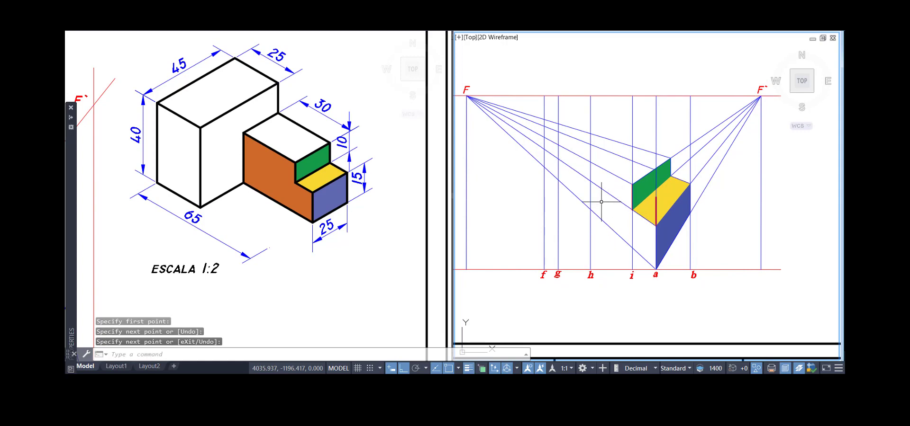
Draw the perspective's vertical edge on line h, between the upper projection line to F and the base line from a to F.
click(277, 179)
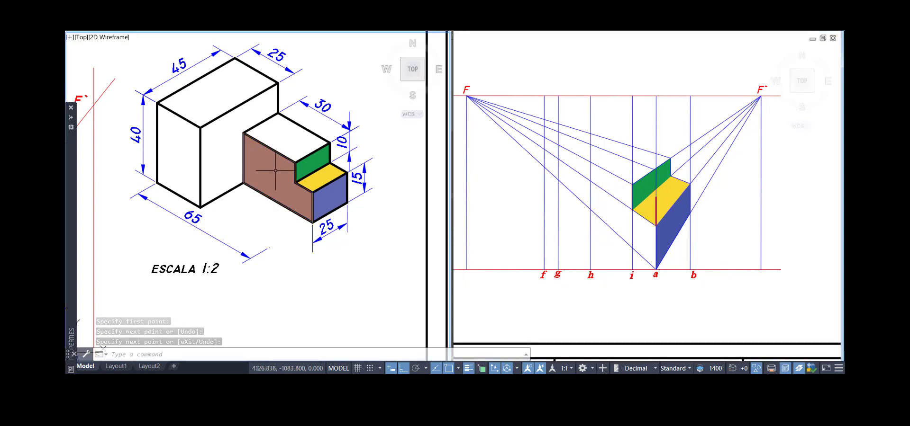
scroll(266, 175, down, 2)
middle_drag(265, 175, 379, 168)
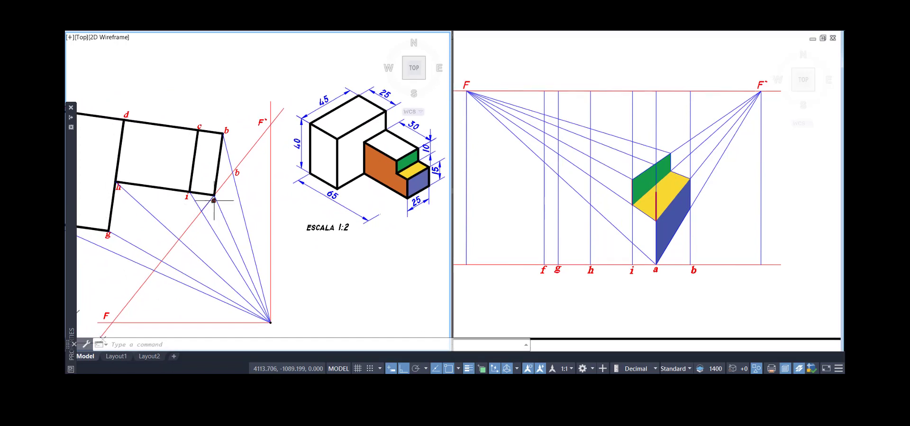
click(664, 289)
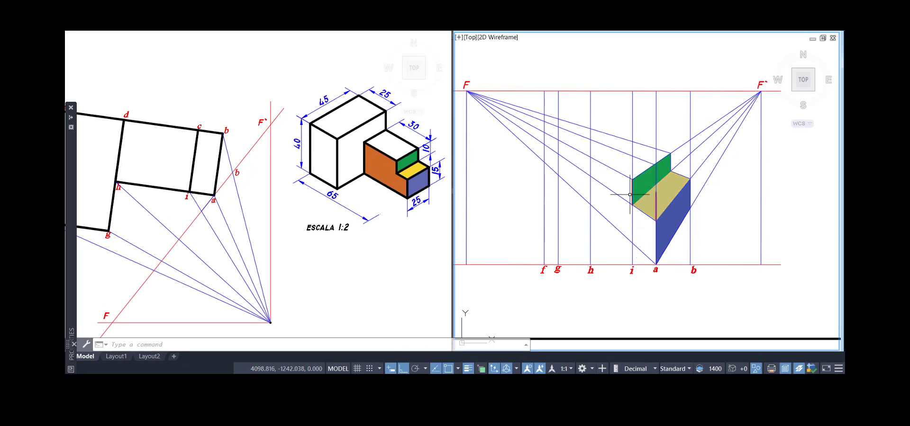
text(l)
key(Return)
click(590, 157)
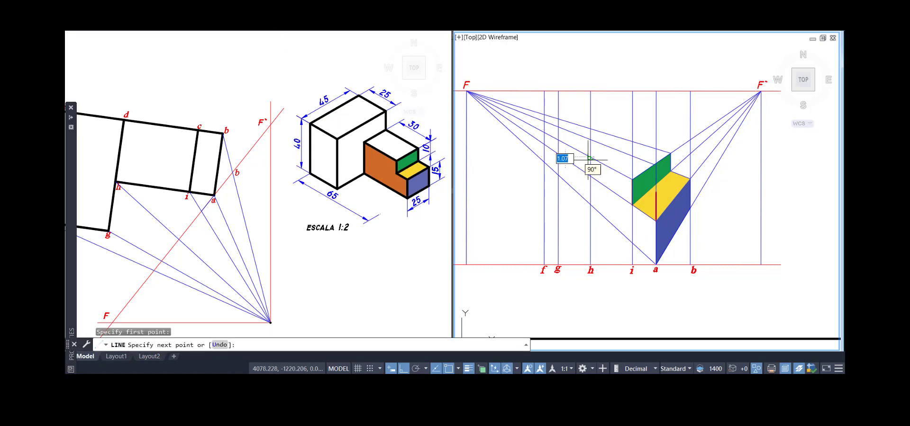
click(591, 204)
key(Return)
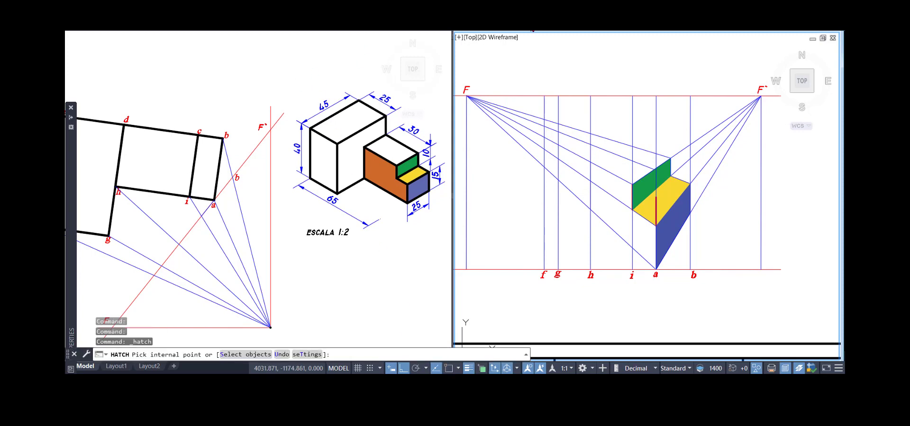
Hatch the perspective's side face between h and a, matching the orange fill of the isometric.
click(379, 174)
click(379, 174)
click(615, 189)
click(613, 187)
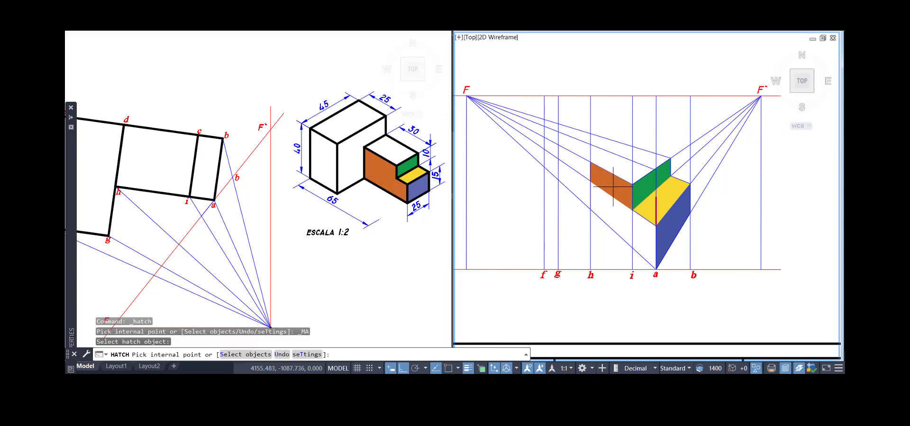
click(611, 218)
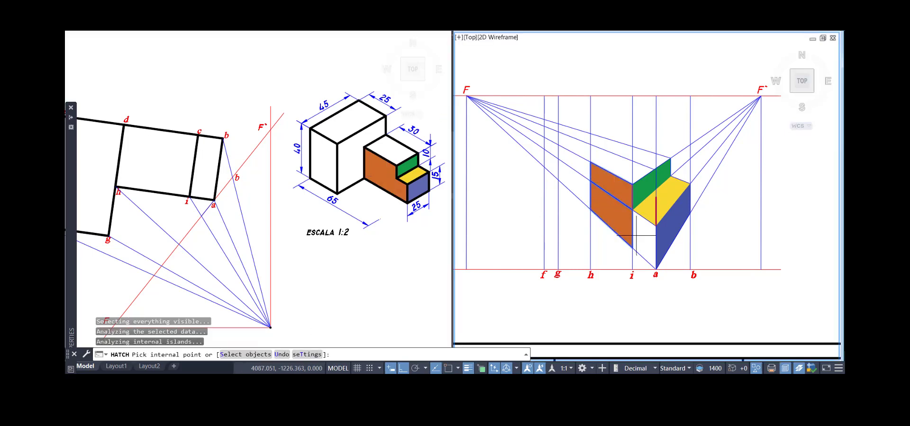
key(Return)
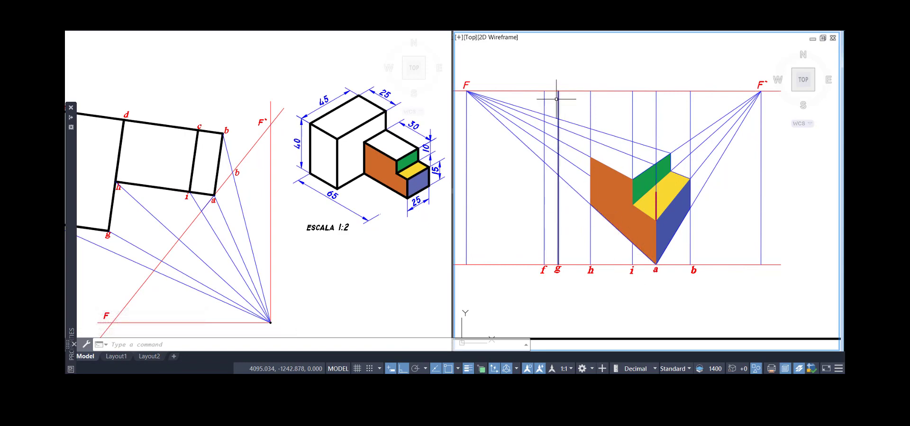
Draw a projection line from the upper end of the edge on h to vanishing point F'.
text(l)
key(Return)
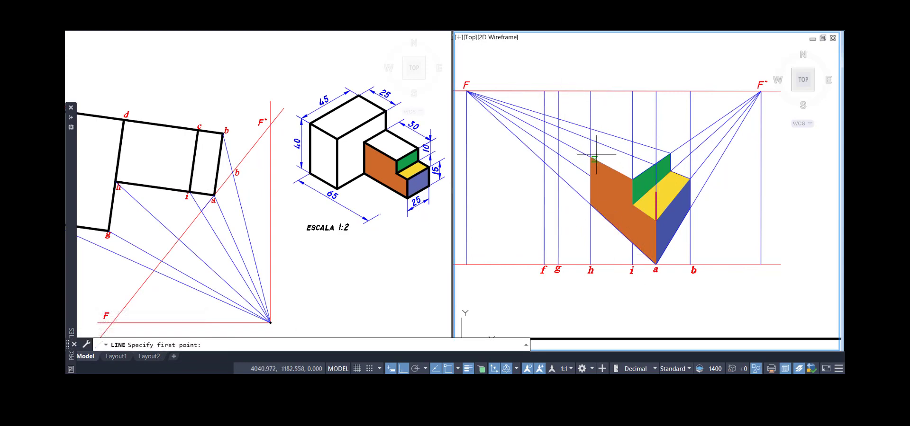
click(590, 157)
click(759, 91)
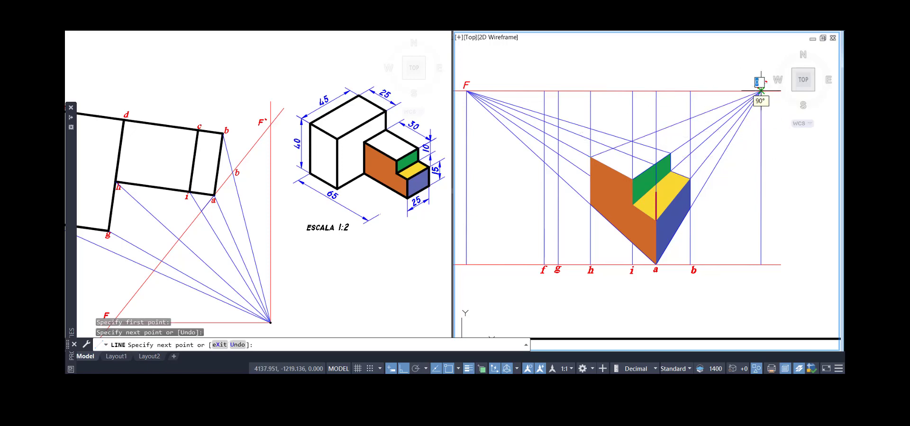
key(Return)
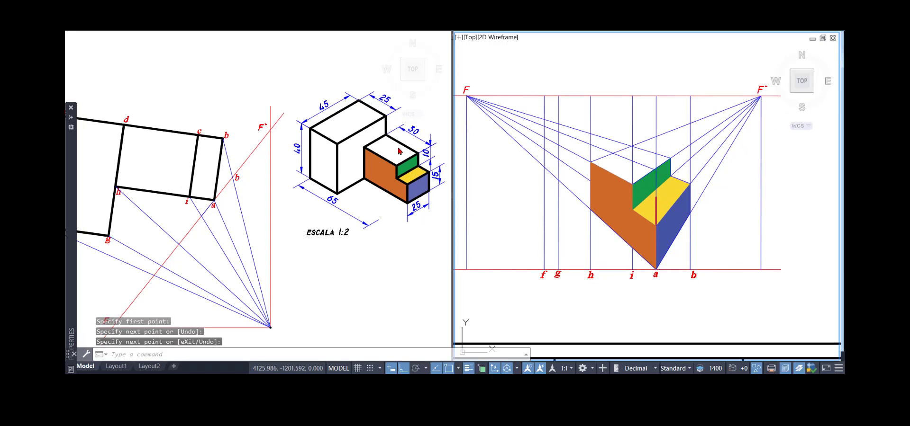
Hatch the upper face of the isometric's lower block in red.
click(398, 151)
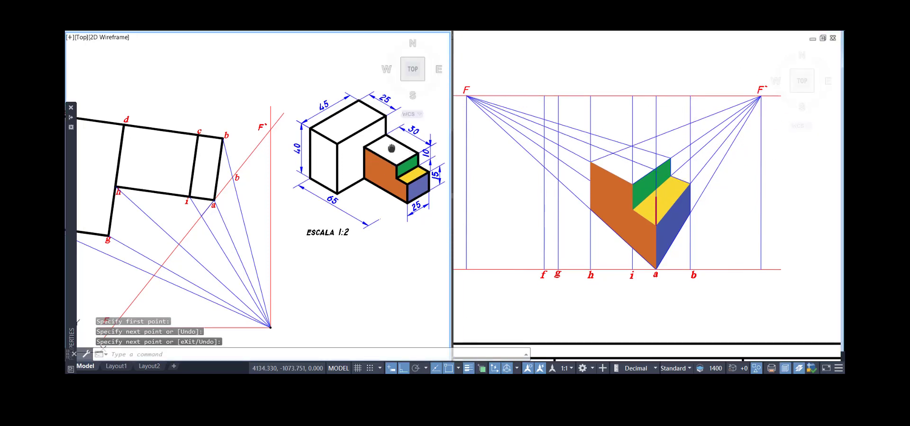
middle_drag(391, 149, 379, 150)
scroll(379, 149, up, 2)
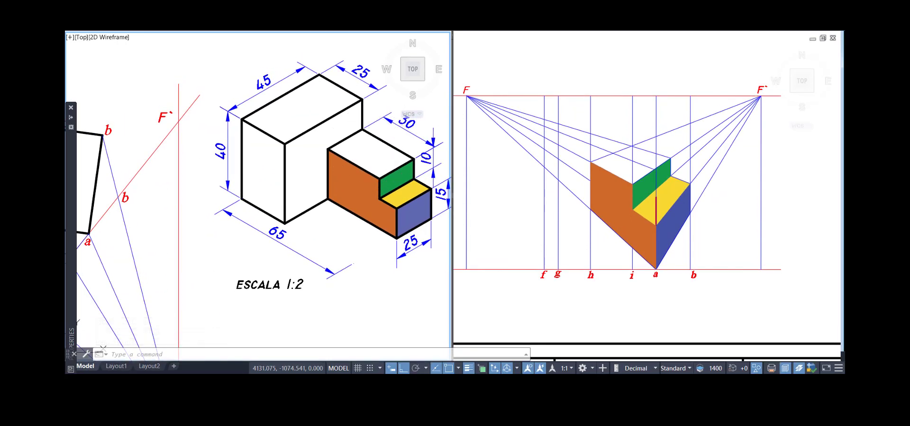
click(156, 14)
click(360, 7)
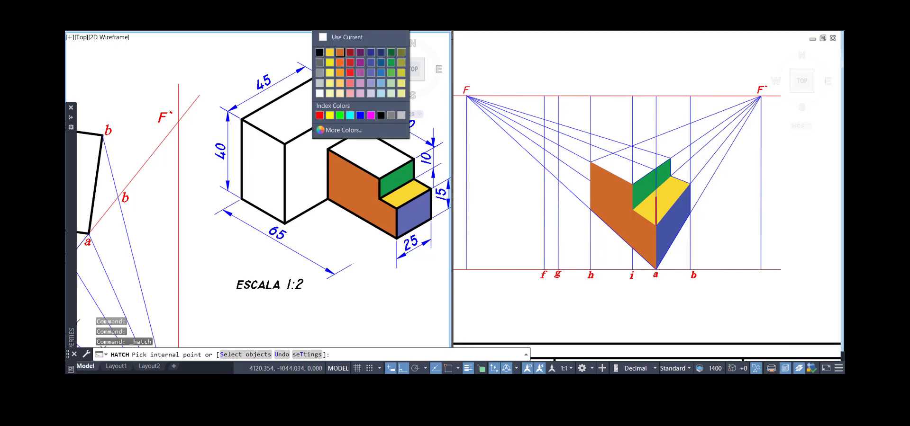
click(349, 63)
click(370, 155)
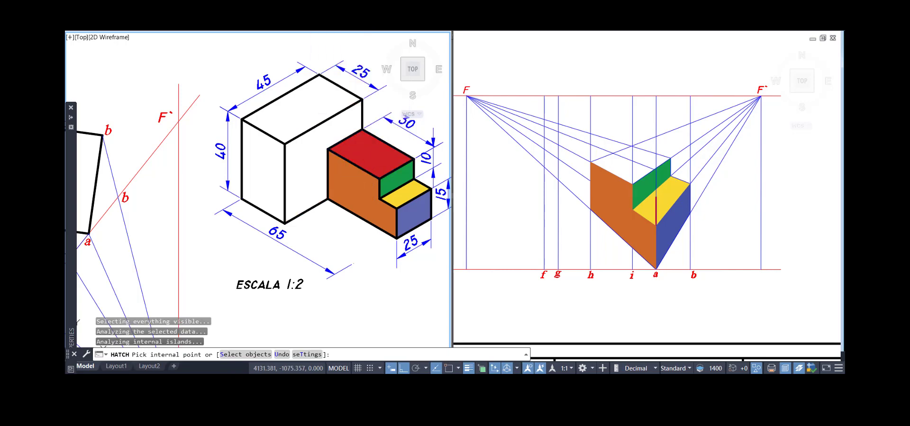
key(Escape)
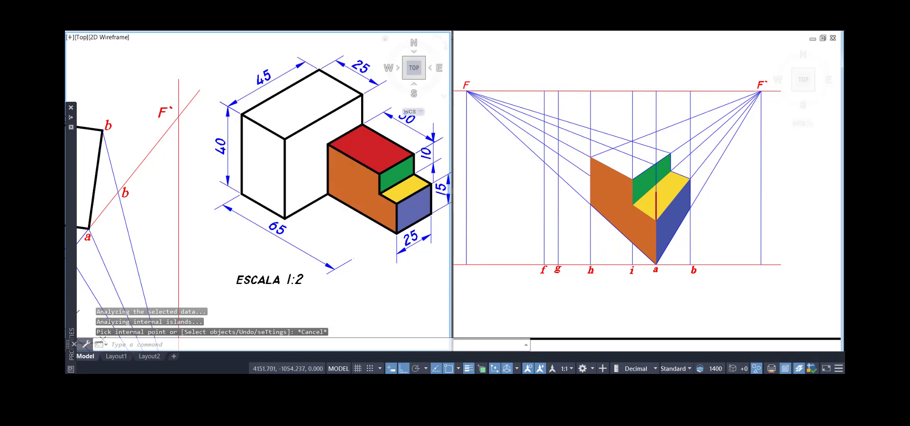
Hatch all regions of the perspective's upper face, between h and the green face, in the same red.
key(Return)
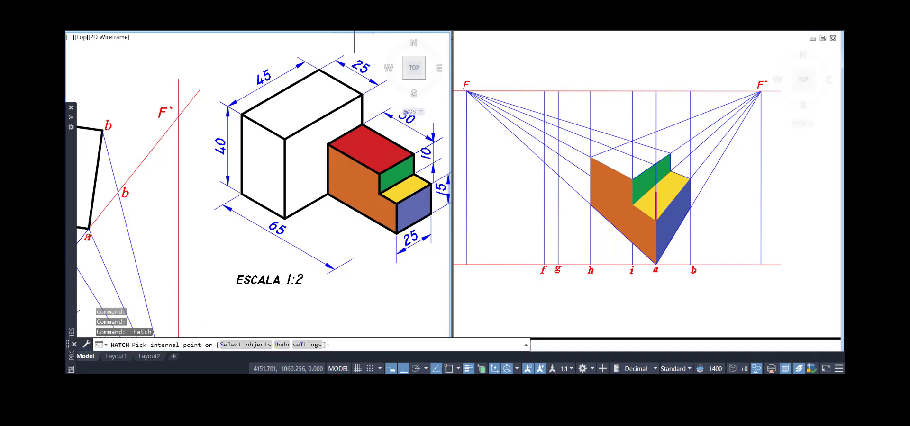
click(370, 23)
click(350, 62)
click(624, 164)
click(620, 159)
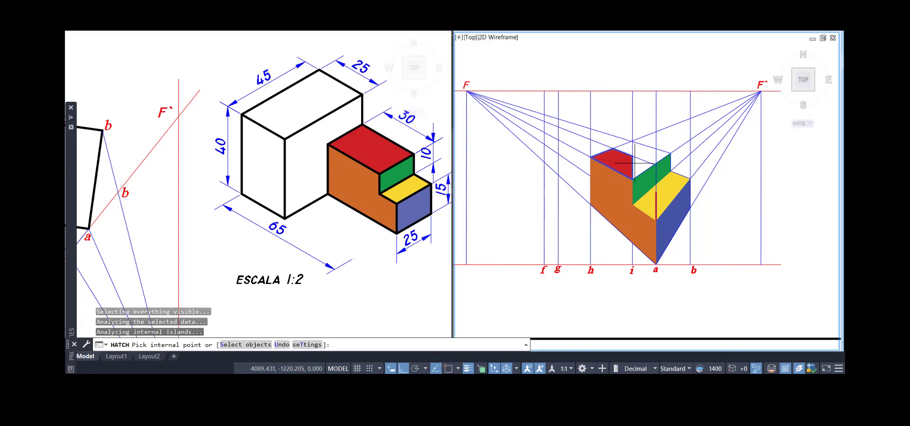
click(642, 152)
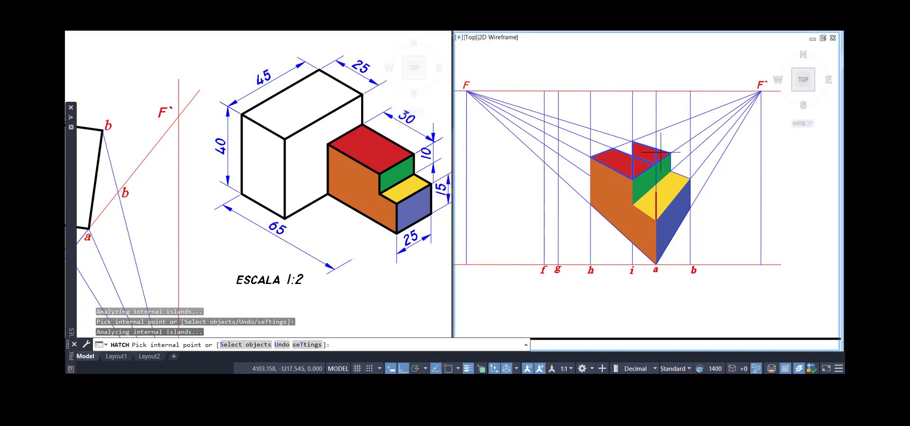
scroll(629, 146, up, 6)
scroll(633, 146, down, 4)
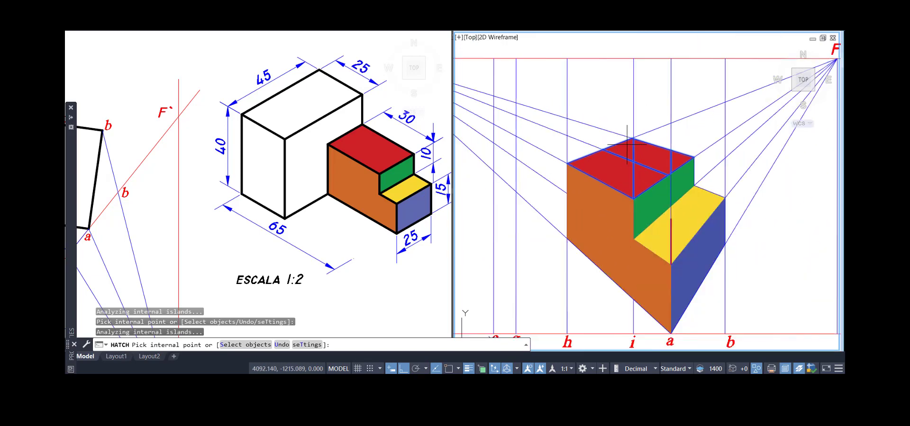
scroll(627, 144, down, 2)
key(Return)
scroll(594, 166, up, 2)
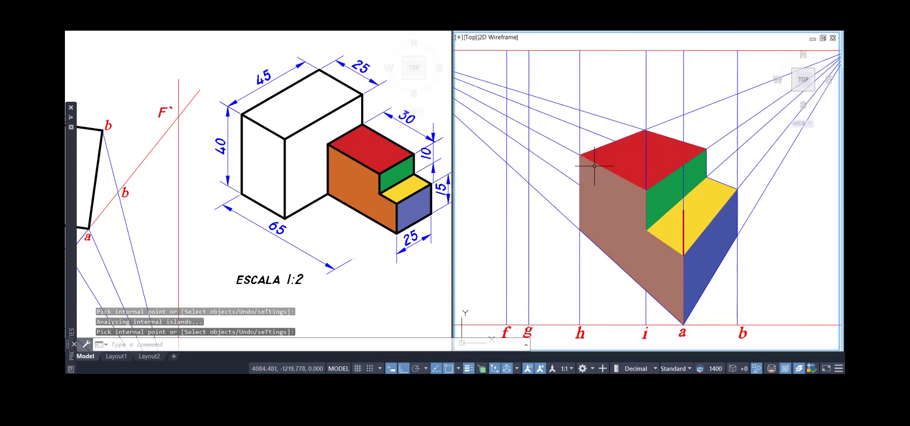
With nothing selected, set the current object colour to green 19,155,72 and choose a thicker lineweight.
scroll(594, 166, down, 2)
middle_drag(548, 186, 578, 156)
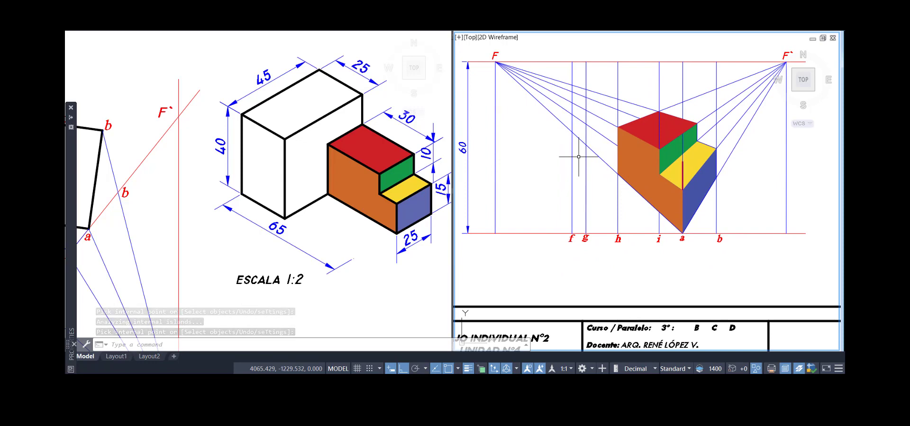
click(250, 167)
scroll(280, 168, down, 2)
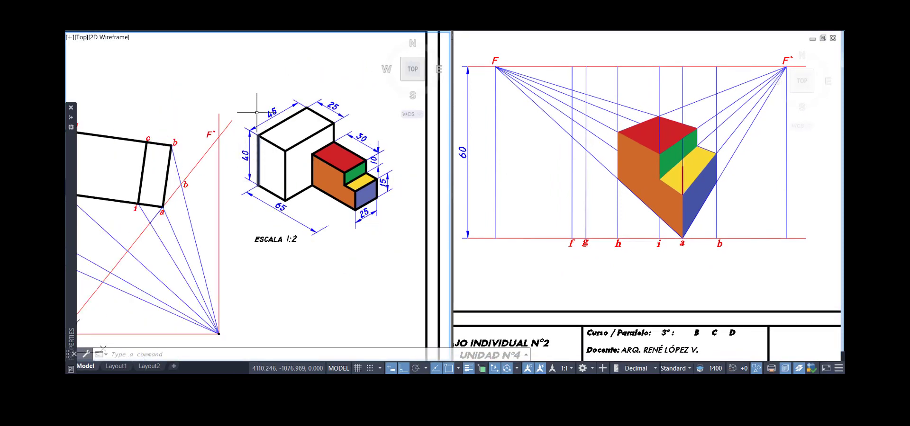
mouse_move(251, 162)
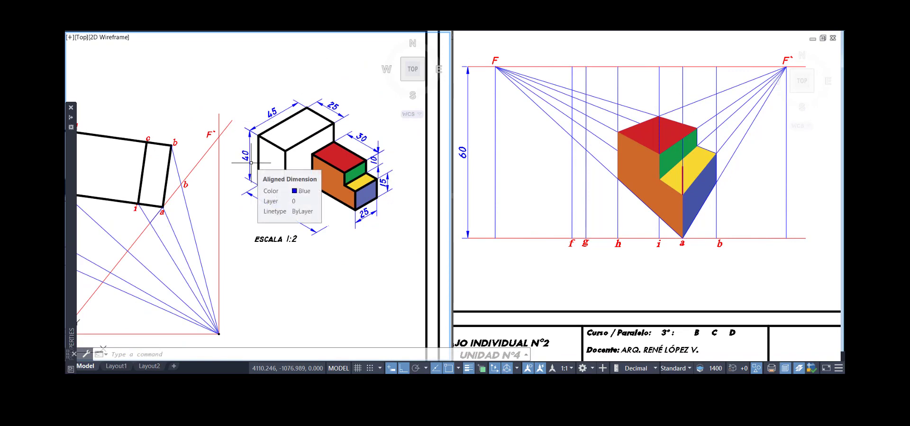
mouse_move(73, 157)
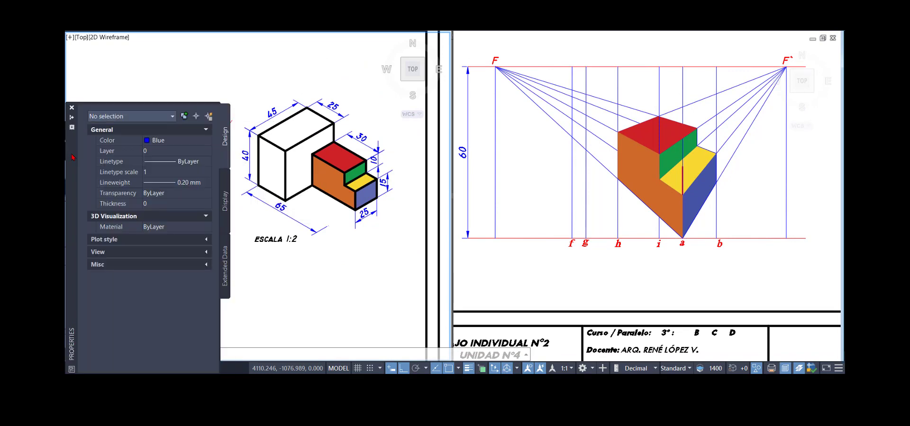
click(161, 140)
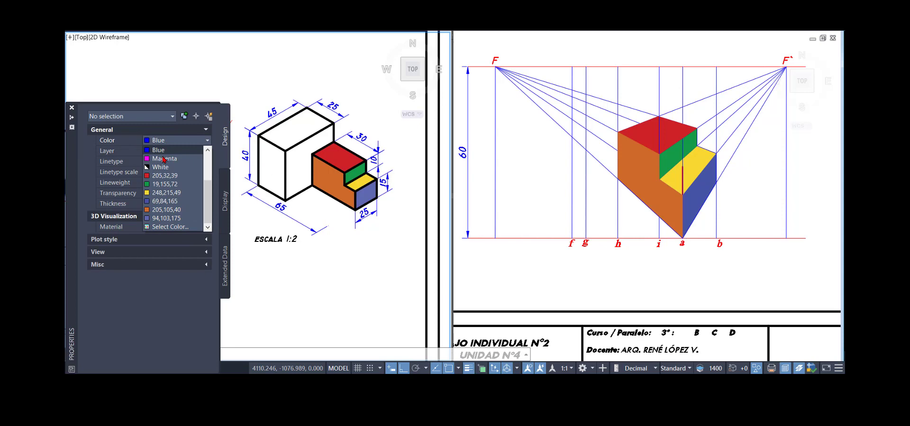
click(165, 186)
click(183, 182)
click(182, 182)
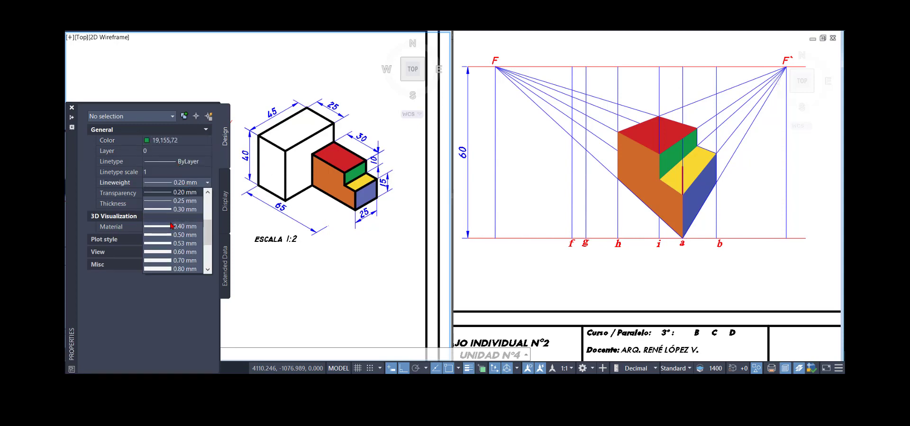
click(165, 239)
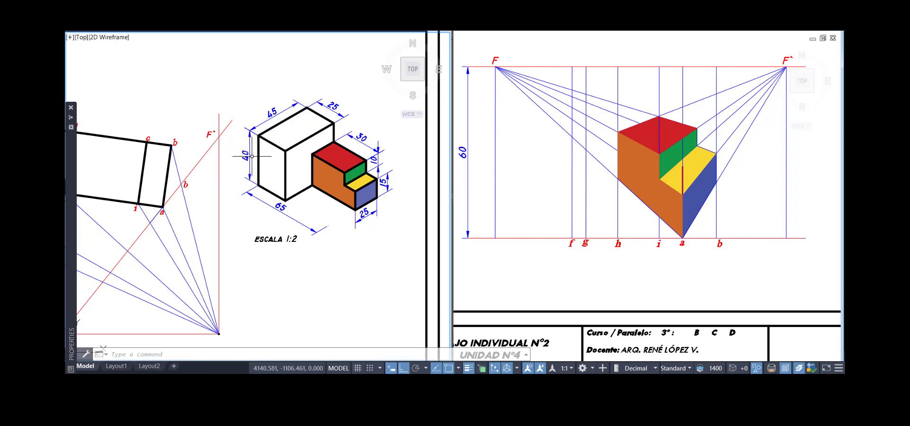
Examine the plan's block corners and visual rays, highlighting the oblique picture-plane line for comparison with the perspective.
click(196, 111)
click(170, 112)
middle_drag(163, 112, 293, 114)
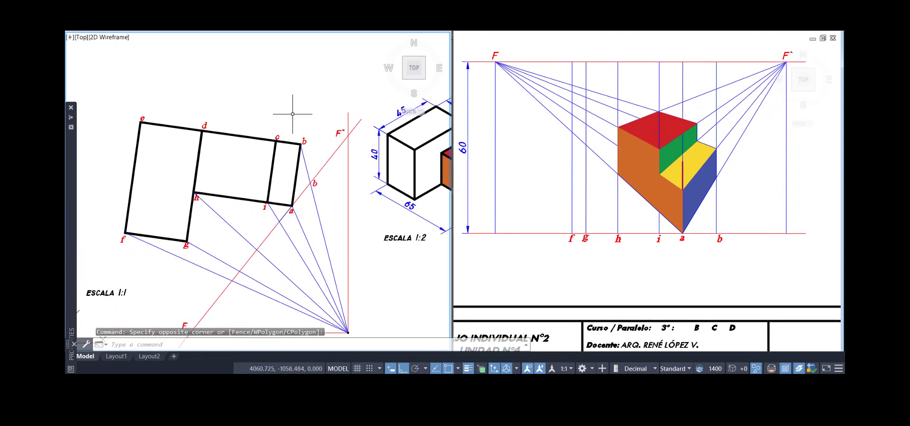
middle_drag(173, 232, 177, 198)
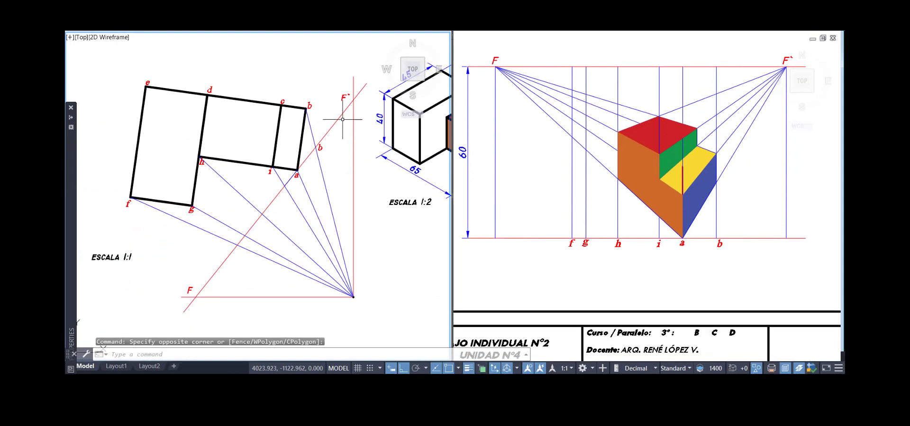
click(287, 183)
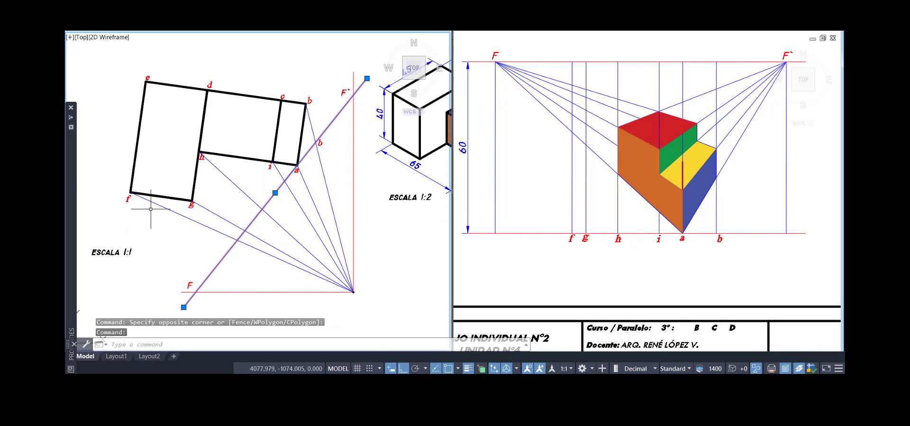
key(ctrl)
key(ctrl)
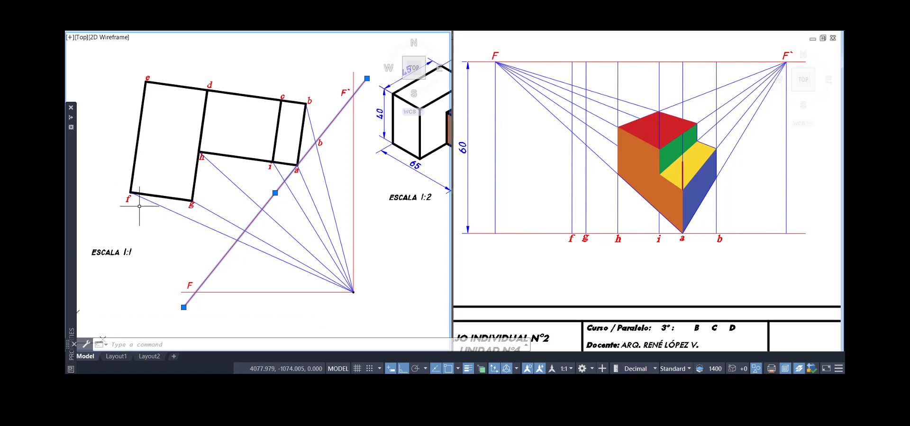
click(575, 175)
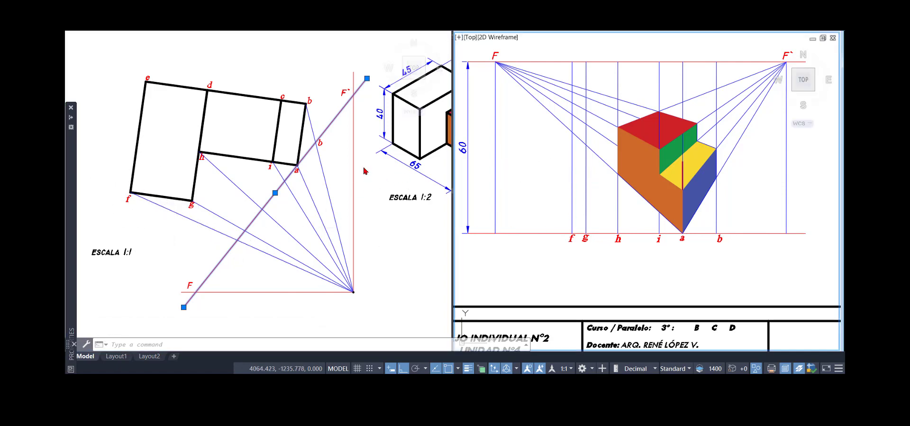
Draw a vertical line 40 mm high from point a in the perspective and continue it to vanishing point F.
mouse_move(580, 157)
middle_down()
mouse_move(553, 163)
mouse_move(585, 161)
middle_up()
click(368, 196)
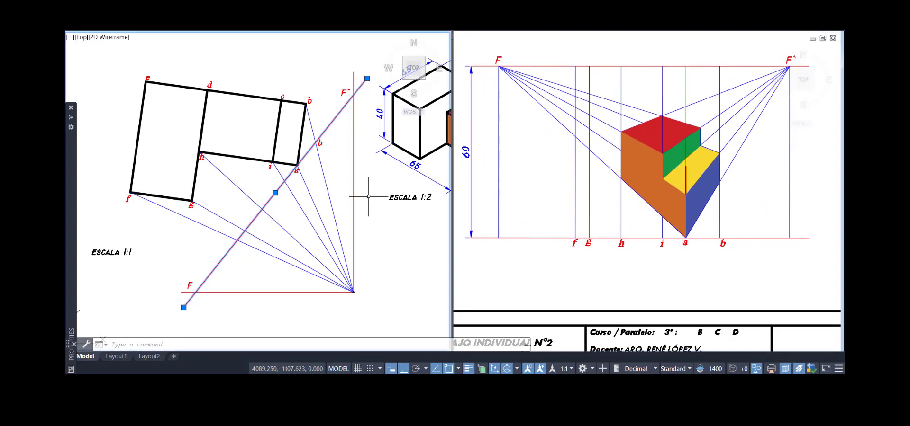
middle_drag(369, 197, 212, 209)
text(l)
key(Return)
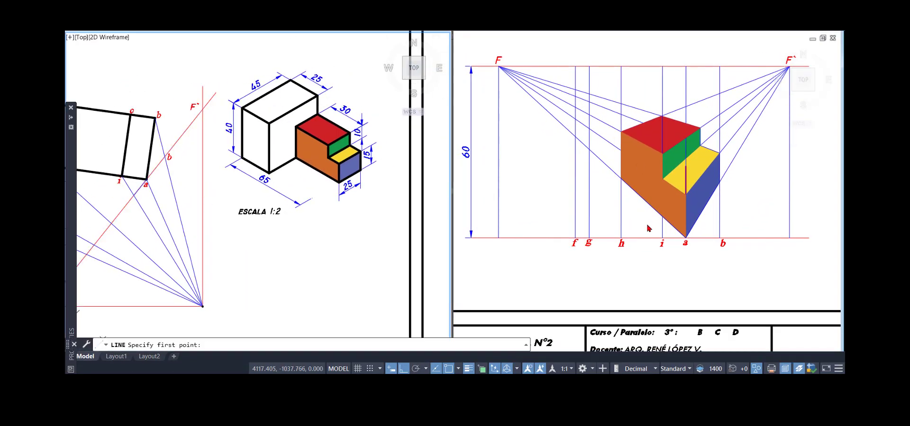
click(678, 241)
click(685, 238)
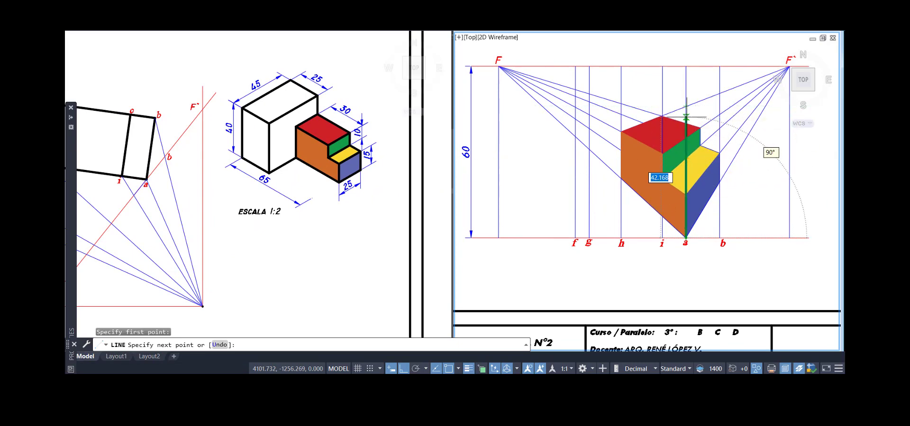
key(Return)
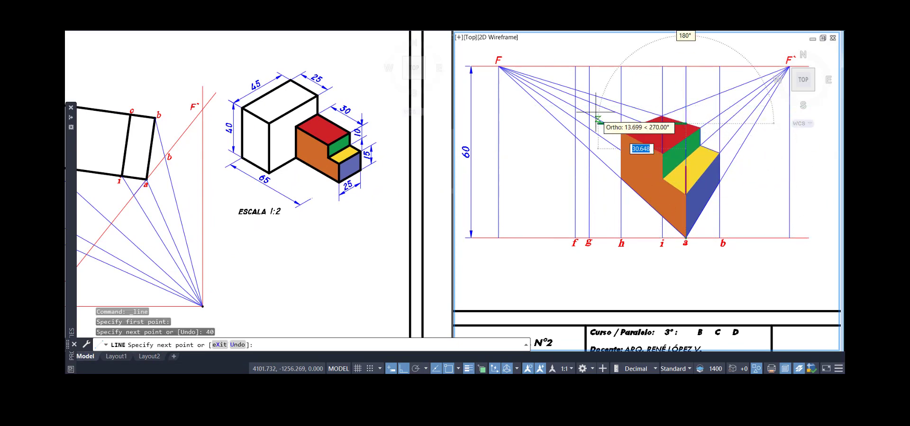
click(499, 65)
key(Return)
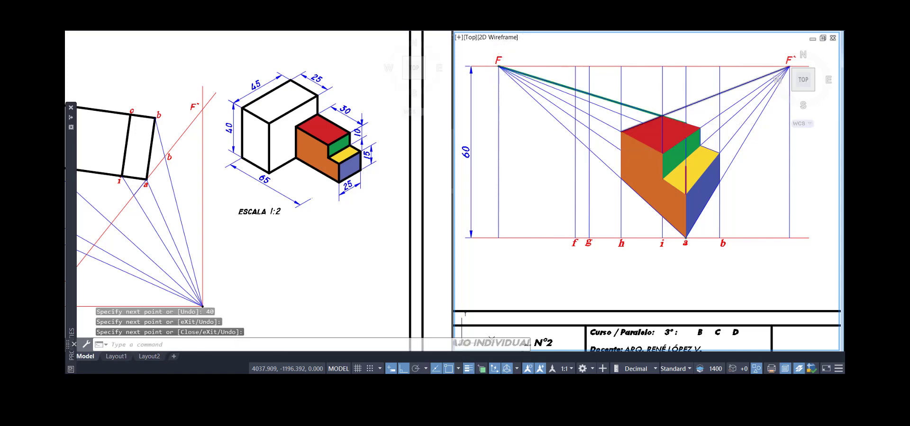
Draw a line from the upper end of the 40 mm height at a to vanishing point F`.
key(Return)
scroll(683, 114, up, 5)
click(638, 122)
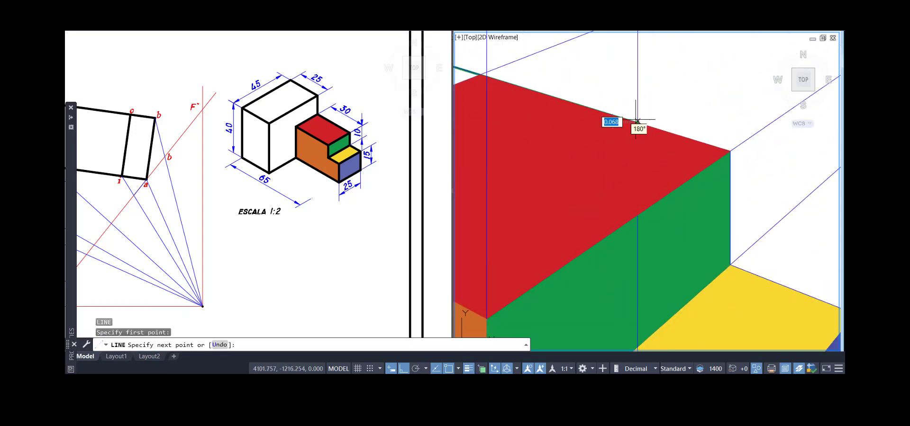
scroll(637, 122, down, 5)
click(726, 78)
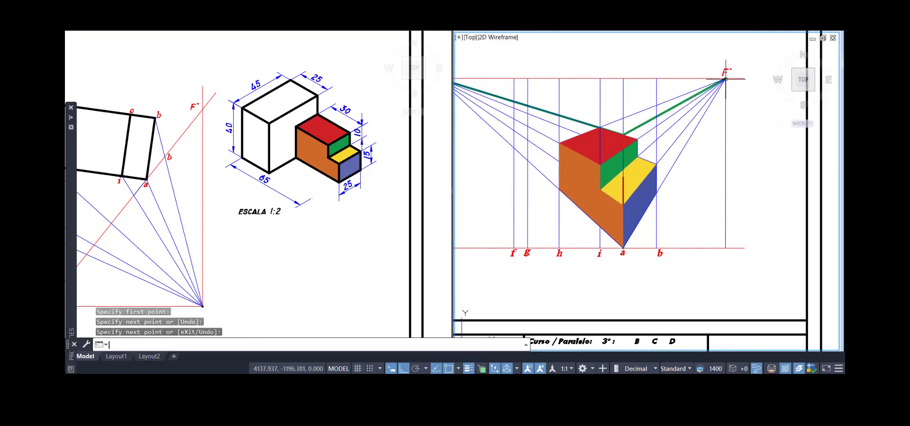
key(Return)
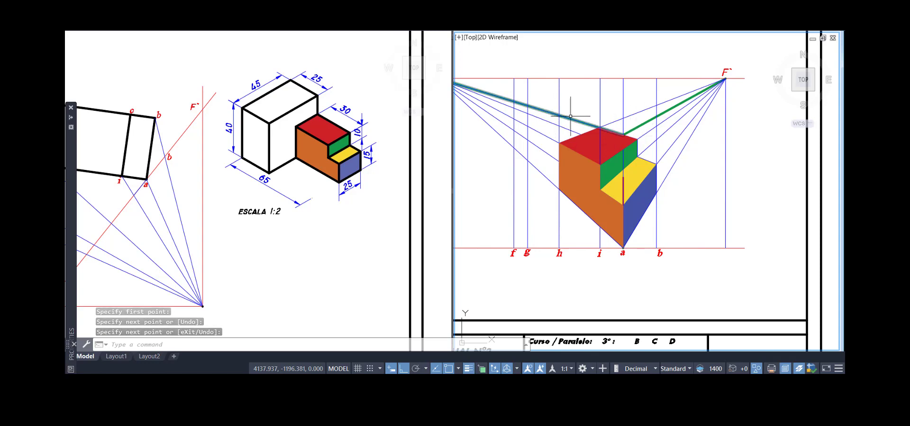
Highlight and examine the two green guide lines running from the 40 mm height at a to F and F`.
click(622, 132)
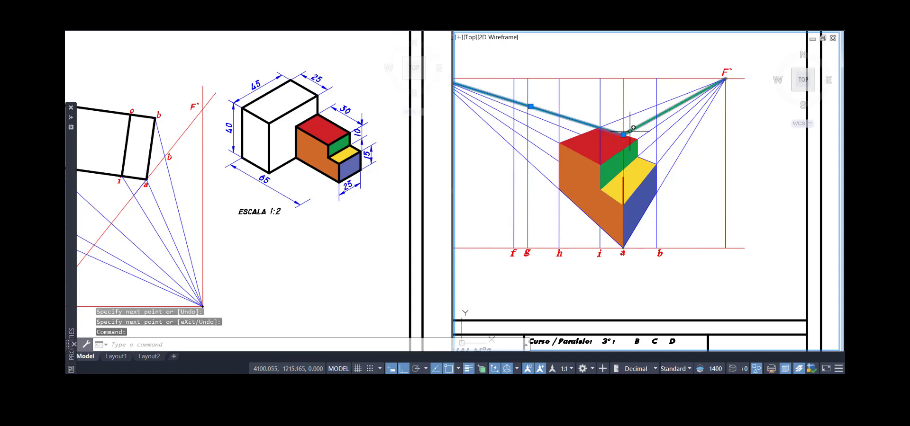
scroll(610, 167, down, 3)
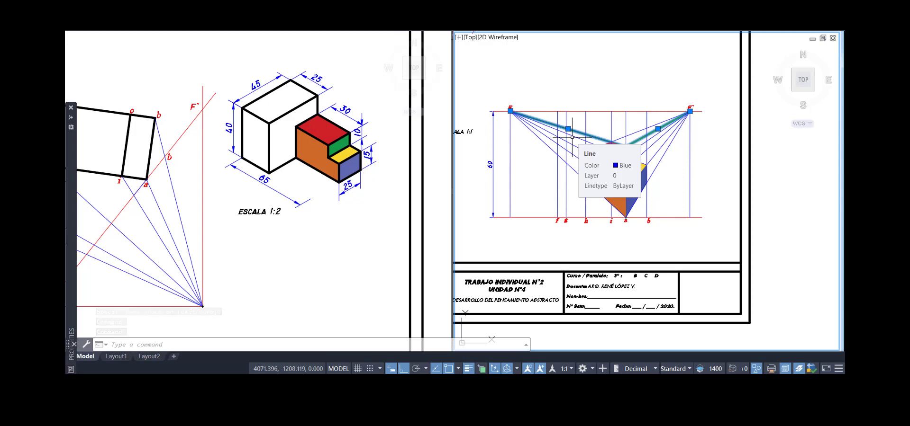
scroll(542, 184, up, 2)
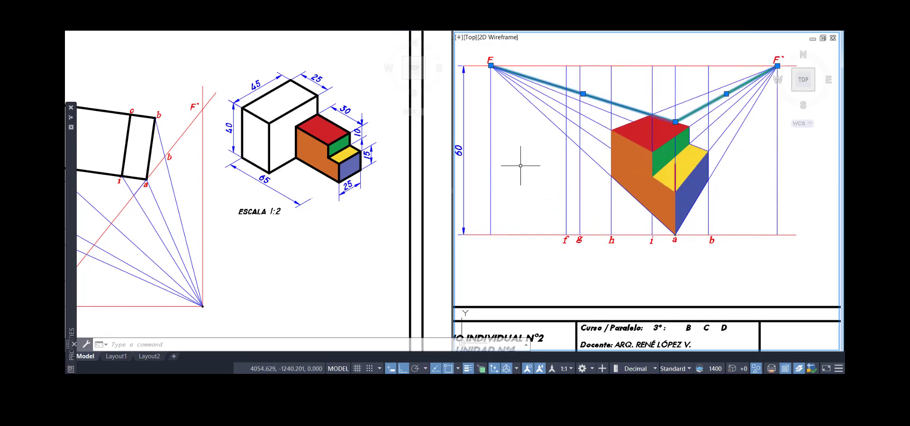
middle_drag(521, 166, 553, 184)
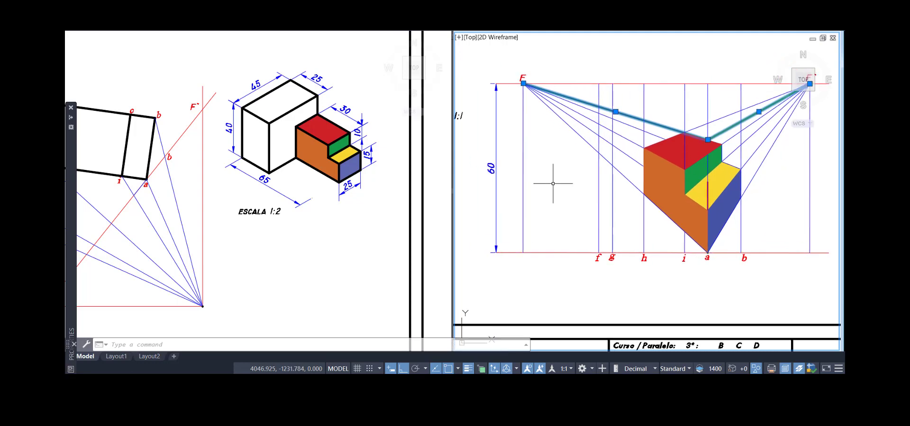
Hatch the isometric's tall block in grey on the face that adjoins the orange side of the lower block.
click(288, 138)
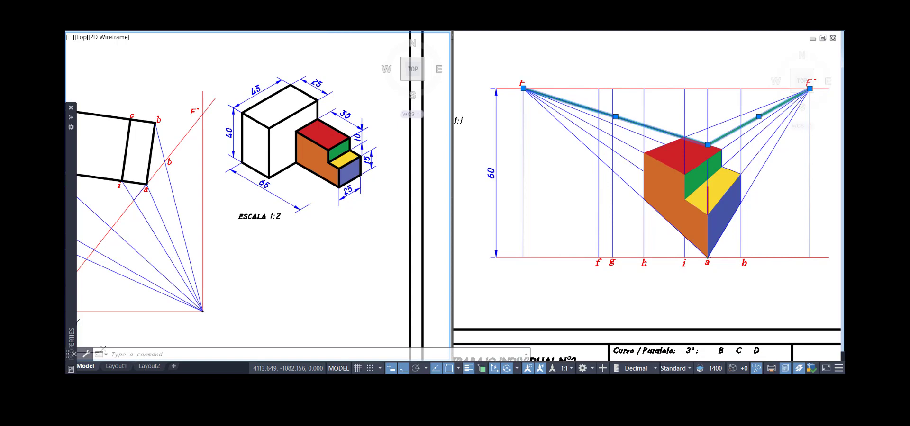
click(329, 21)
click(330, 22)
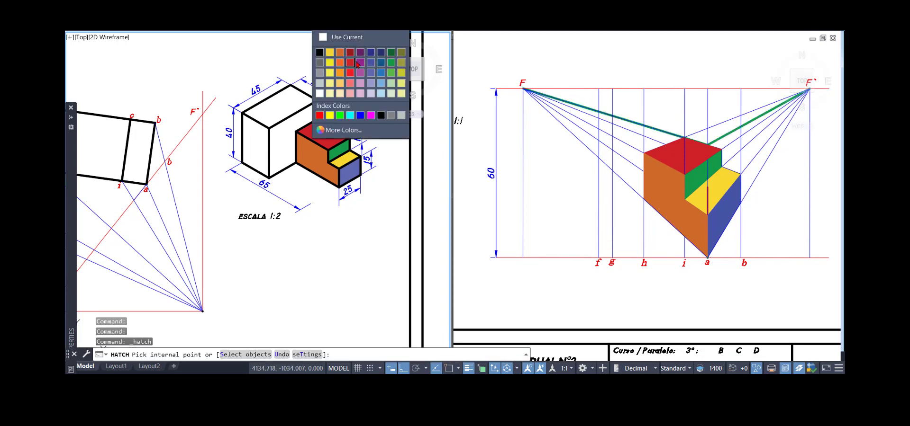
click(320, 74)
click(292, 175)
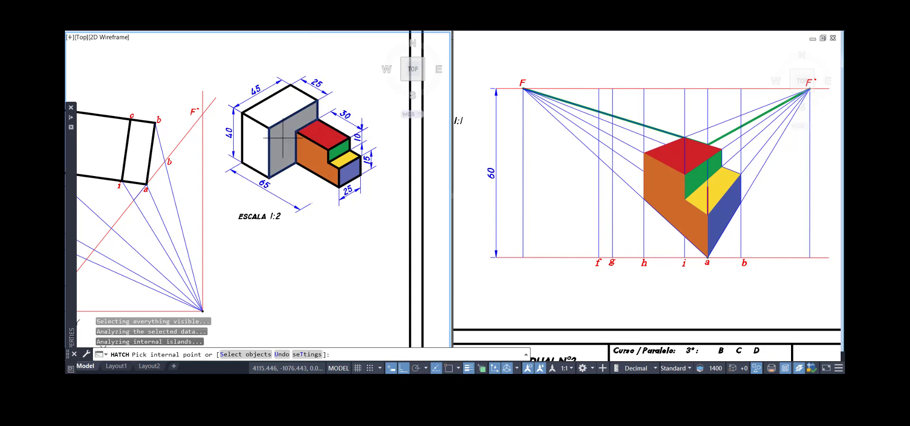
key(Escape)
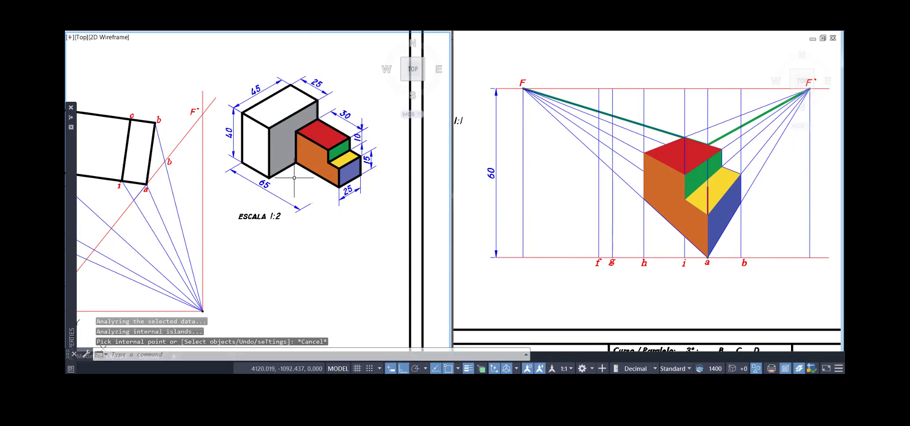
Compare the plan corners around h and g with the isometric's grey face and the perspective.
scroll(213, 190, down, 7)
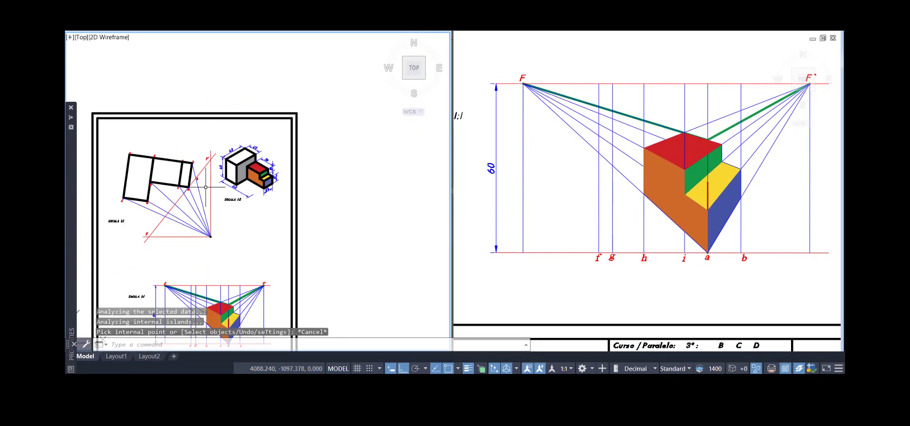
scroll(297, 158, up, 5)
scroll(264, 171, up, 2)
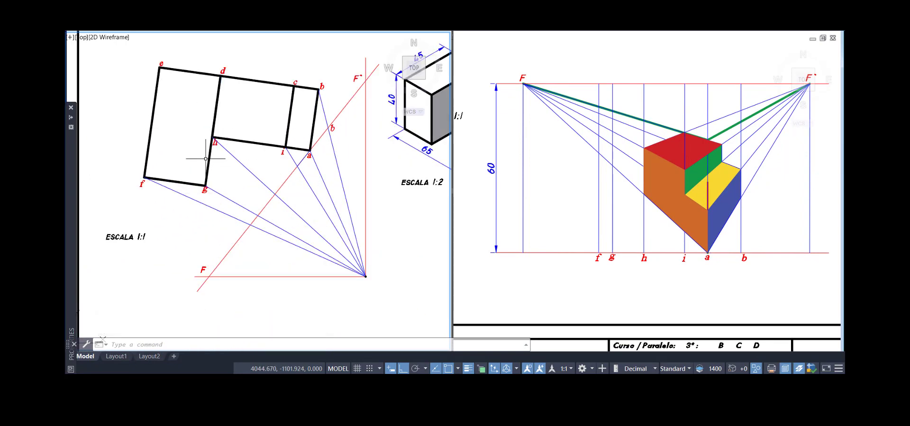
scroll(209, 80, down, 3)
scroll(364, 124, up, 3)
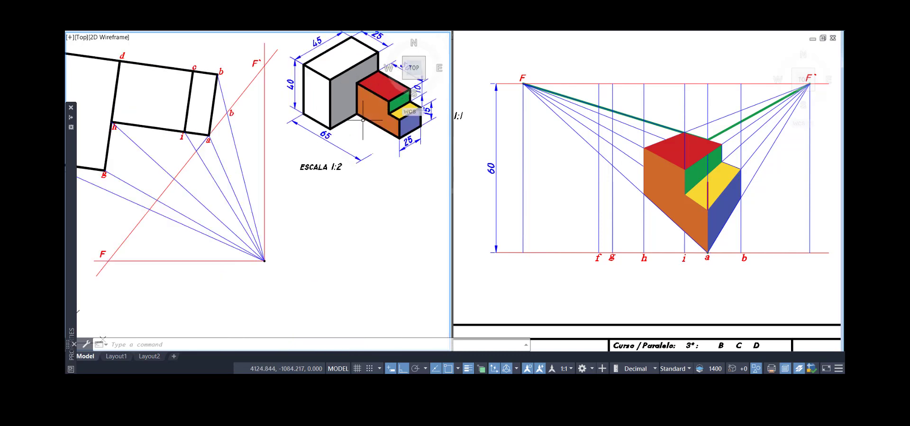
middle_drag(360, 123, 361, 153)
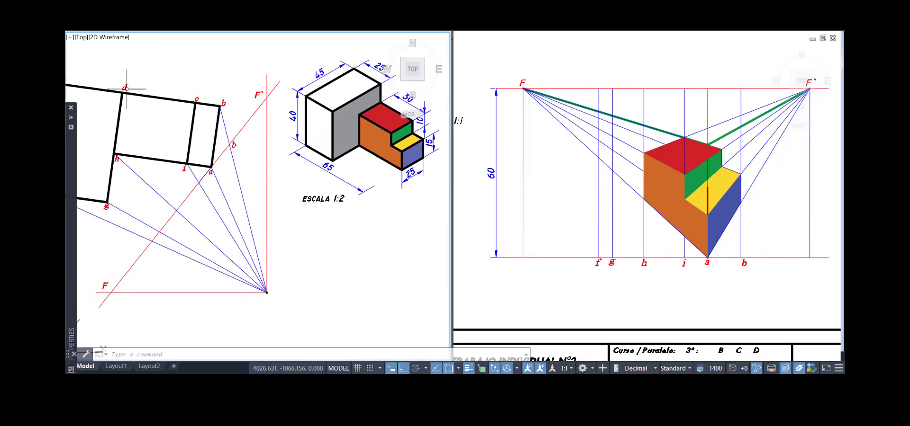
scroll(126, 90, down, 2)
middle_drag(135, 104, 146, 107)
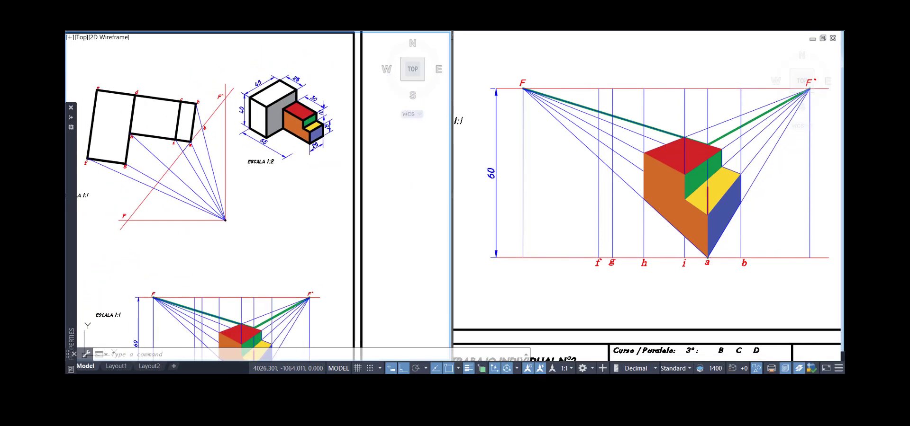
click(732, 154)
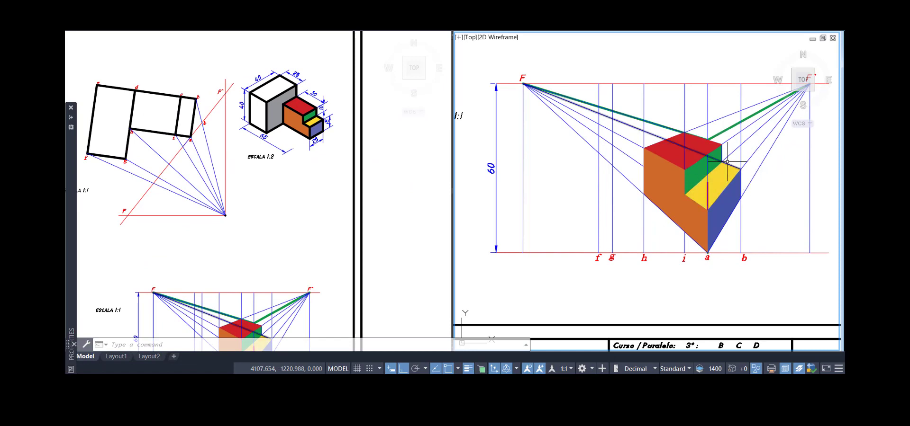
key(ctrl)
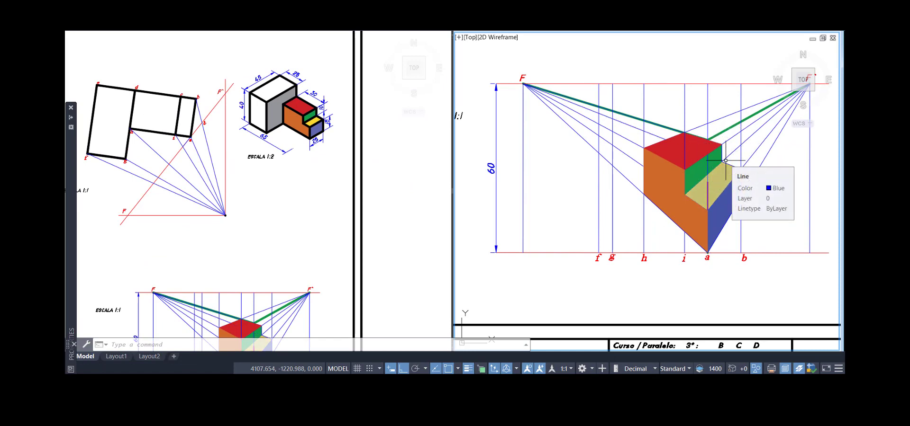
click(269, 180)
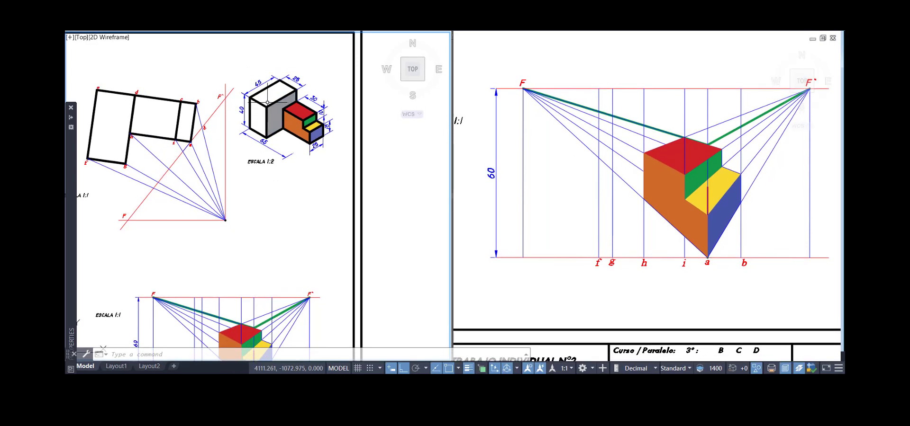
Highlight the plan's visual ray to i and the grey face's lower edge in the isometric, then clear the selection.
scroll(264, 112, up, 3)
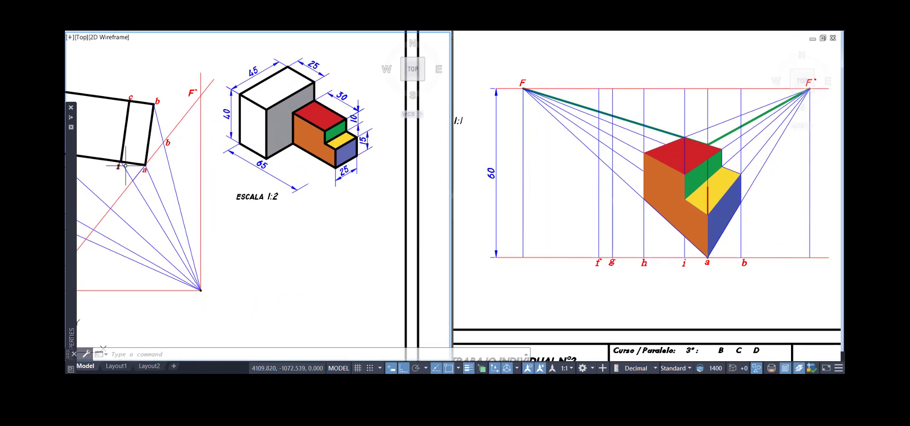
click(127, 172)
middle_drag(132, 153, 257, 141)
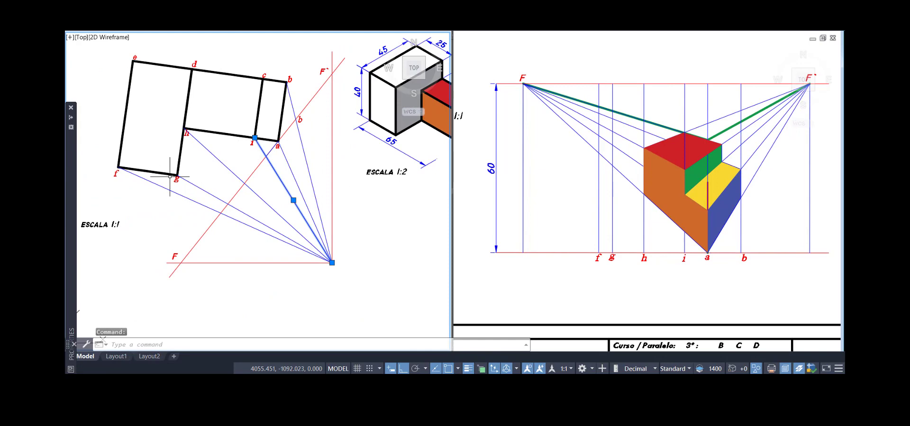
key(Escape)
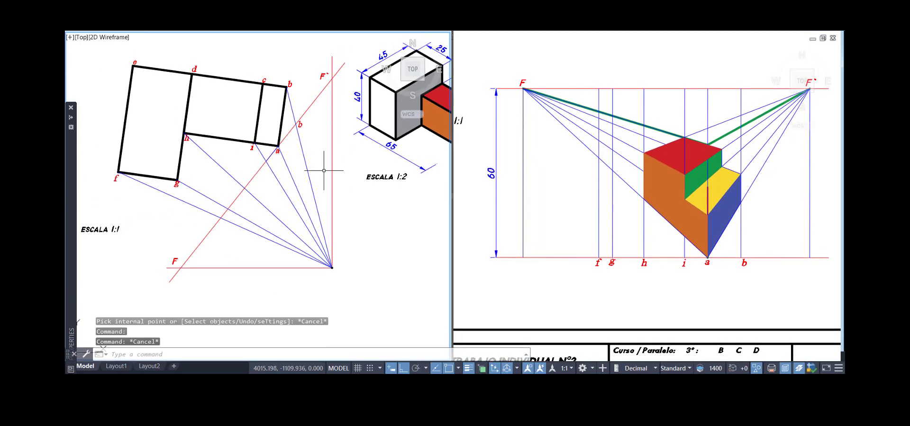
middle_drag(332, 173, 251, 182)
click(327, 142)
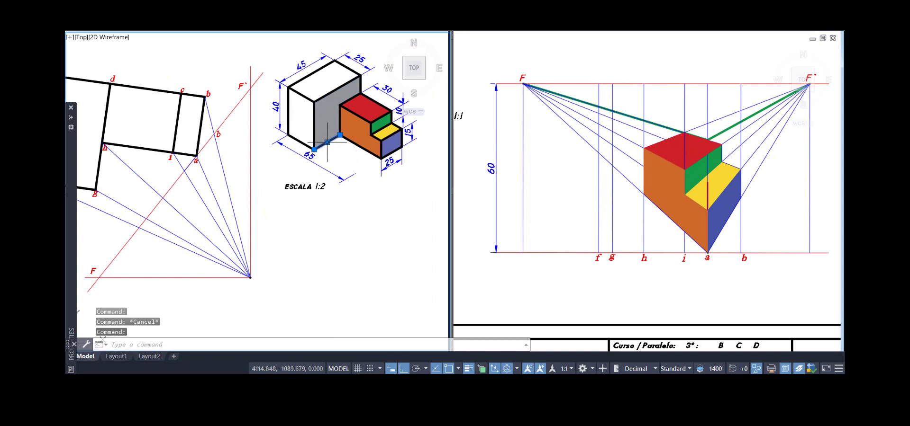
scroll(327, 142, up, 2)
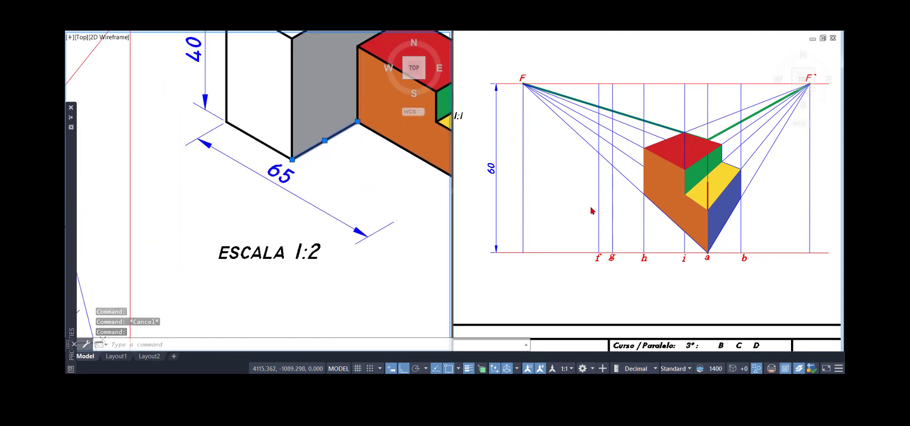
scroll(354, 150, down, 3)
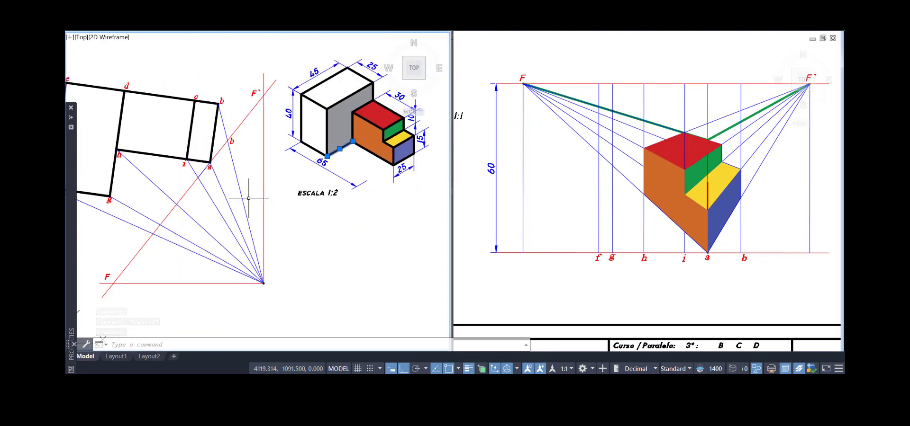
key(Escape)
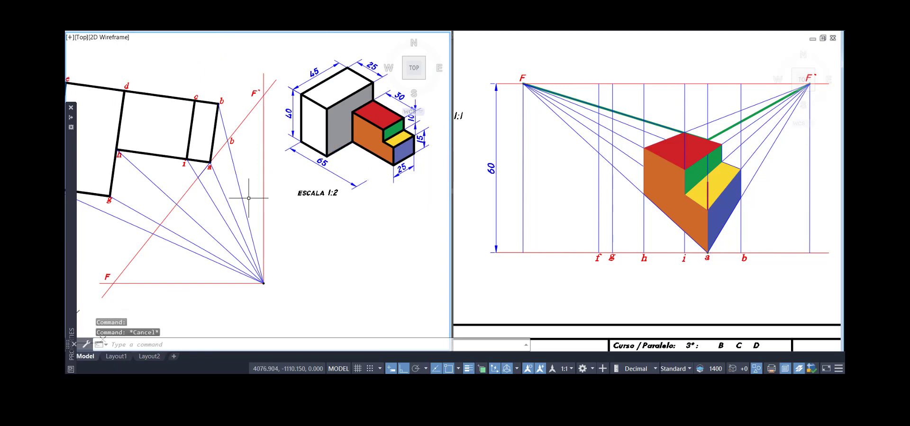
Draw a line to vanishing point F` from where the vertical at h meets the orange face's lower edge.
text(l)
key(Return)
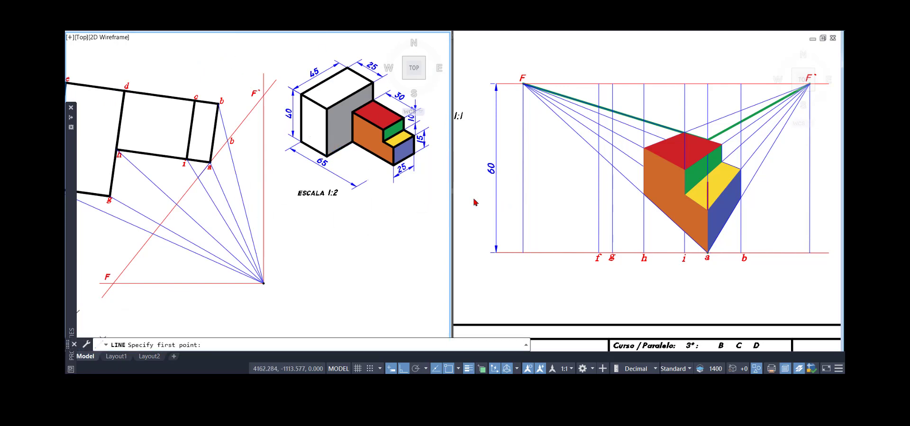
middle_drag(474, 198, 426, 188)
click(503, 191)
middle_drag(561, 169, 538, 172)
text(L)
key(Return)
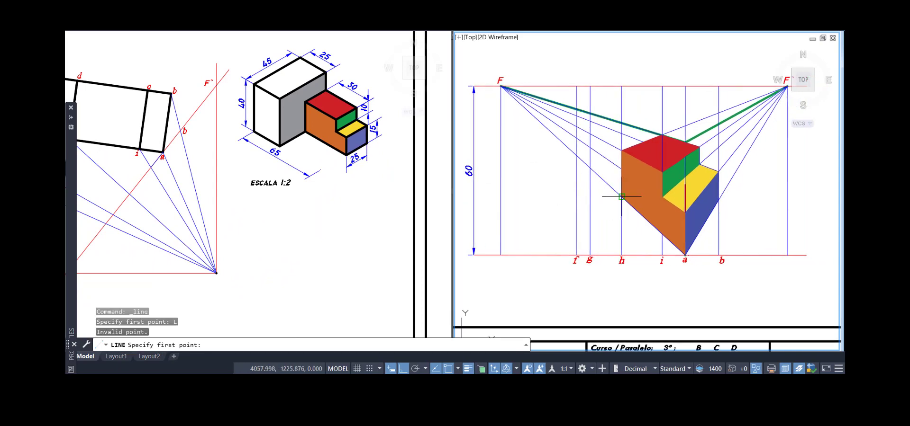
click(621, 196)
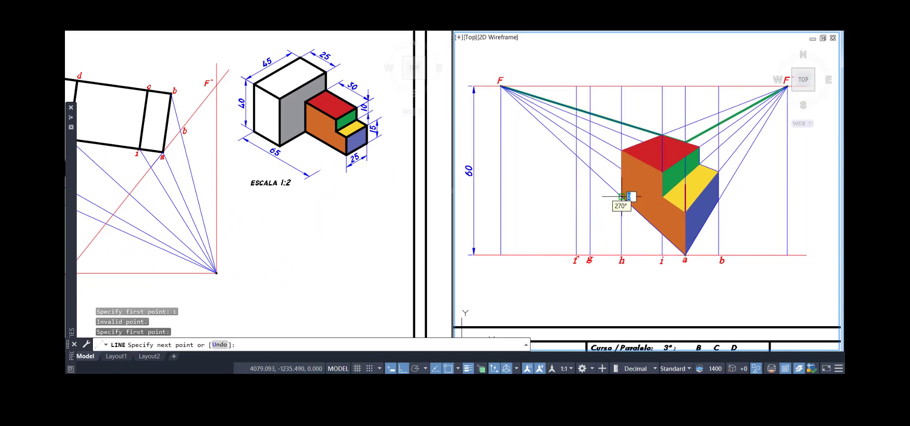
middle_drag(769, 101, 691, 126)
click(708, 111)
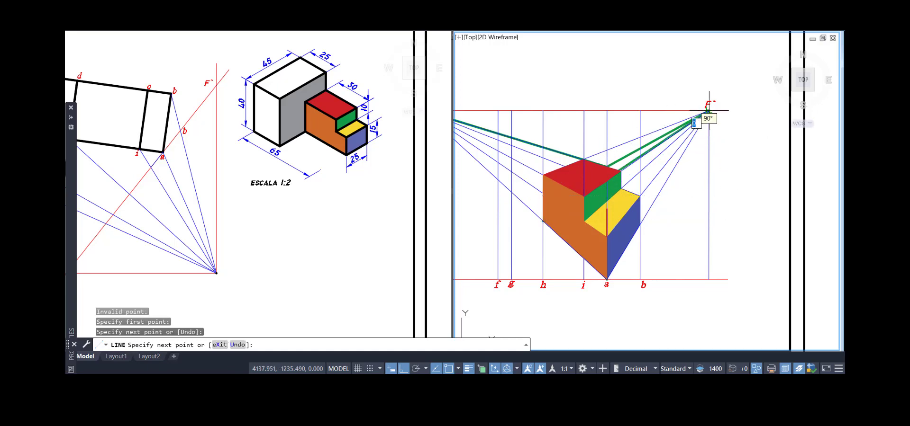
Extend the line from F` through the orange face's lower corner at h until it meets the vertical at g.
key(Return)
click(628, 165)
middle_drag(459, 237, 545, 196)
click(424, 21)
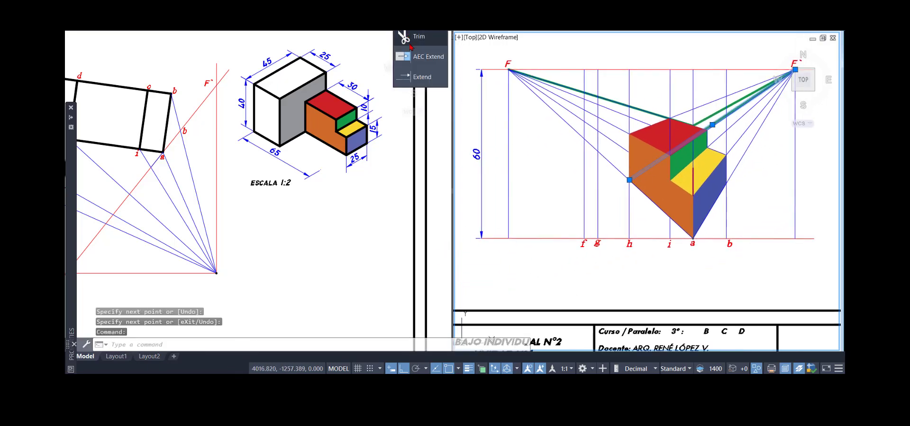
click(421, 78)
right_click(549, 153)
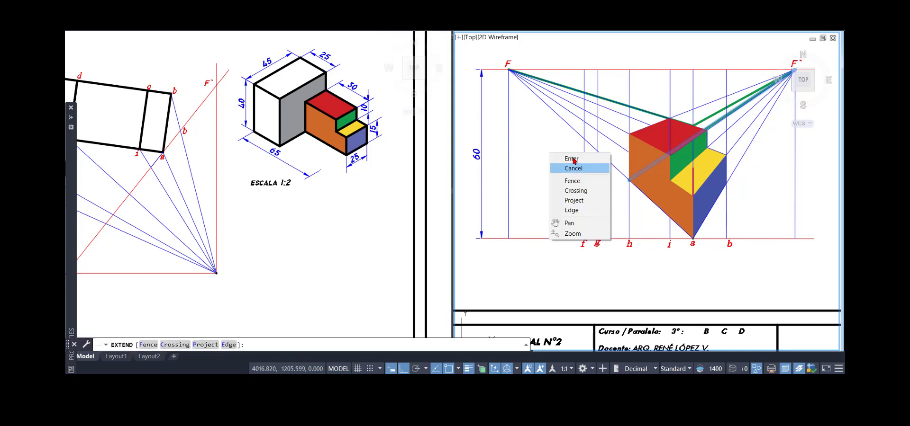
click(568, 157)
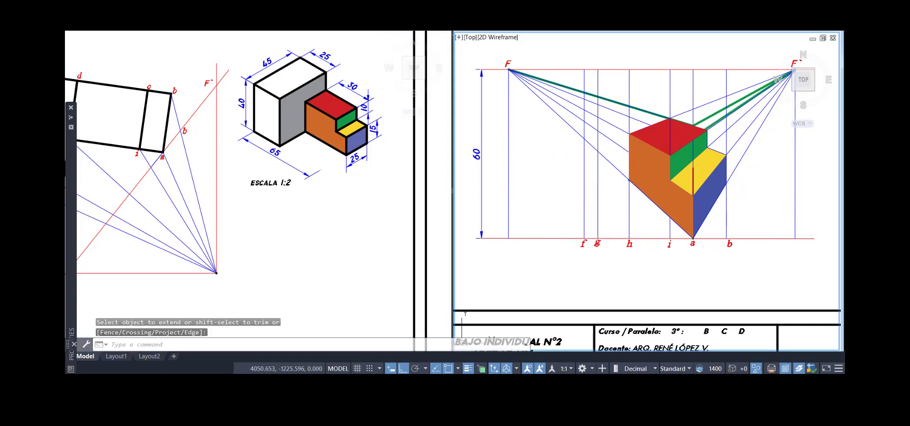
click(413, 22)
right_click(548, 179)
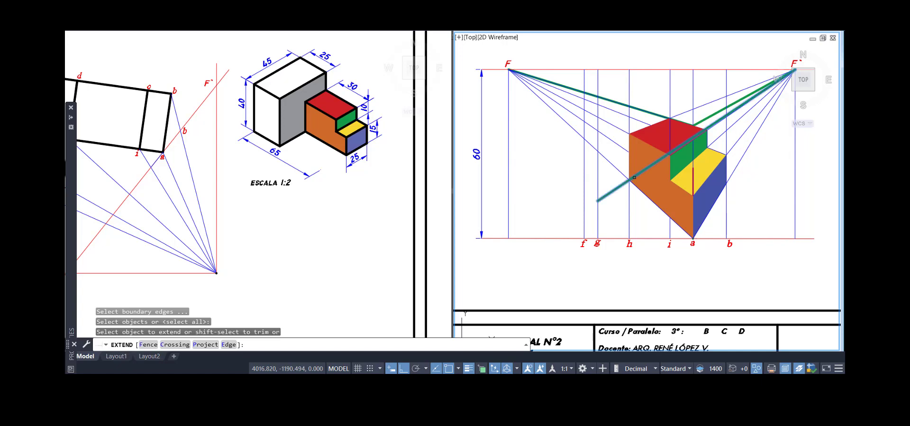
click(635, 177)
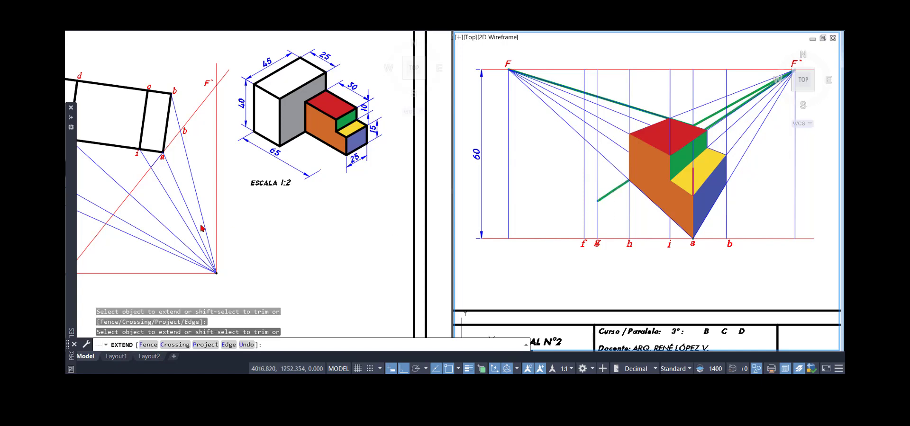
right_click(178, 199)
Compare plan corner g and the isometric's grey face with the extended line between verticals h and g.
click(178, 188)
middle_drag(182, 186, 293, 184)
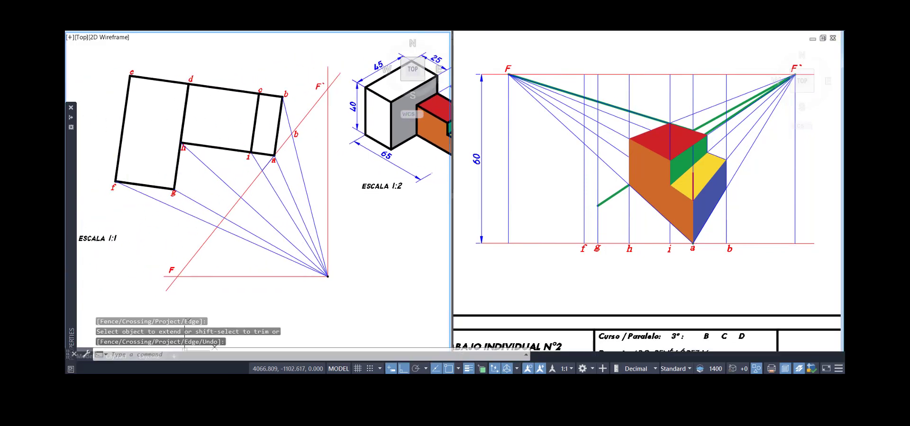
click(175, 186)
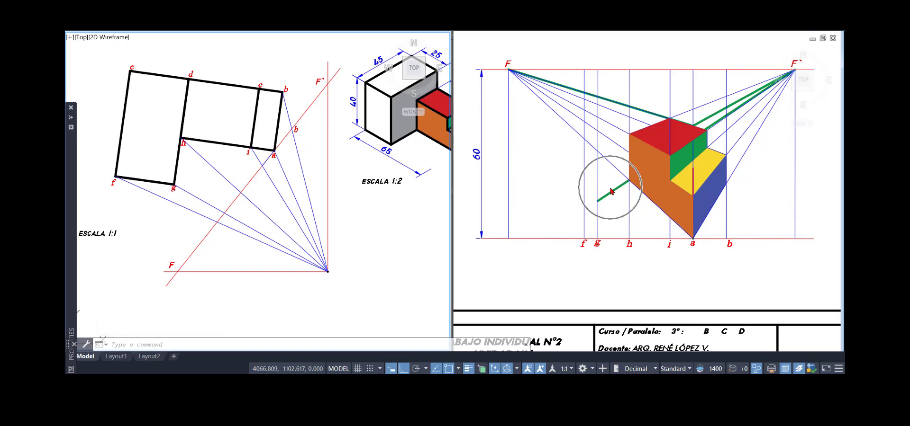
click(346, 155)
click(332, 158)
middle_drag(340, 159, 292, 179)
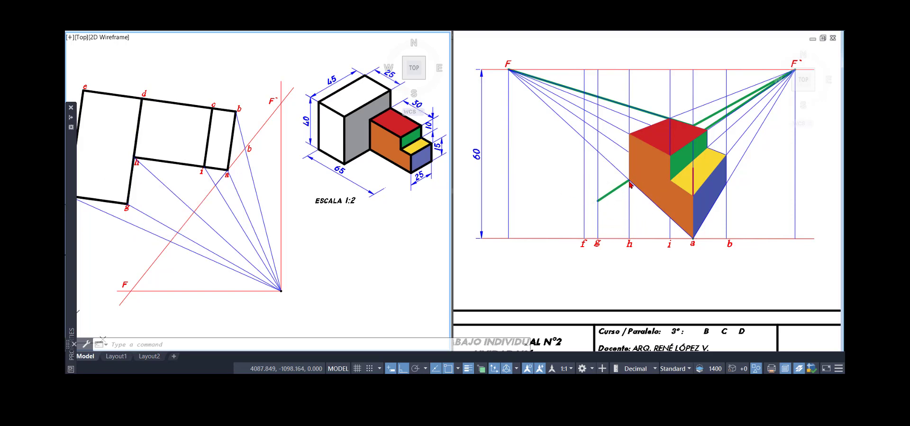
click(615, 198)
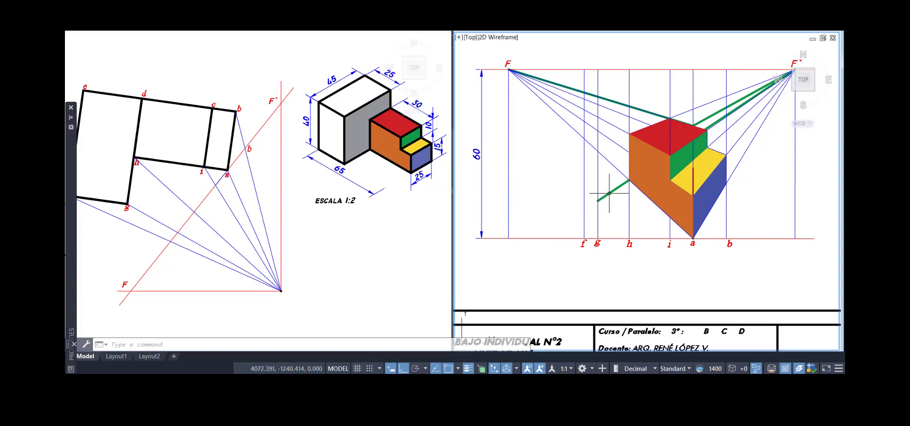
click(615, 197)
click(605, 199)
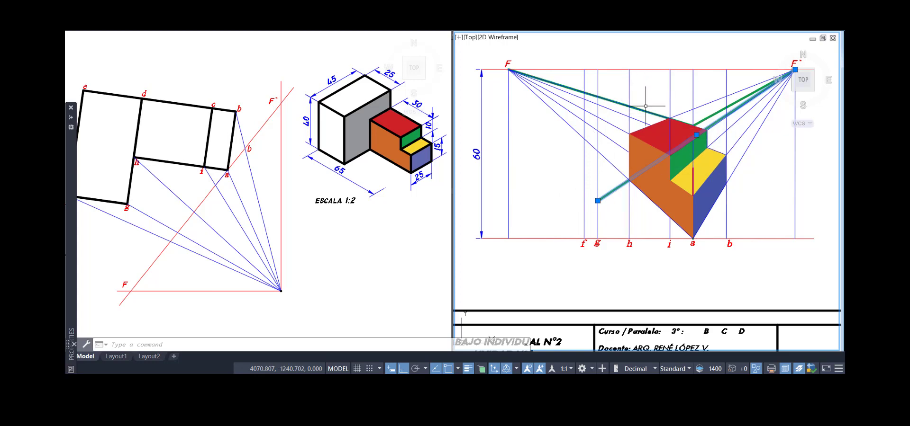
key(Escape)
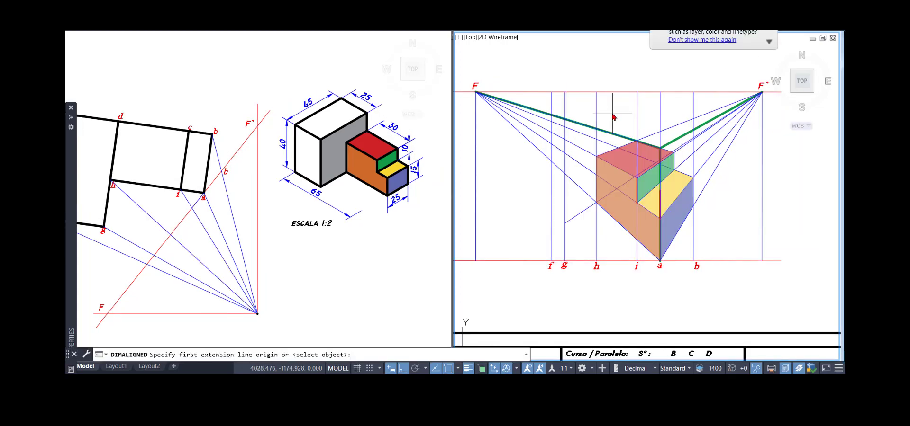
Add an aligned dimension along the vertical at a, from the ground line to the upper green lines' meeting point.
click(660, 260)
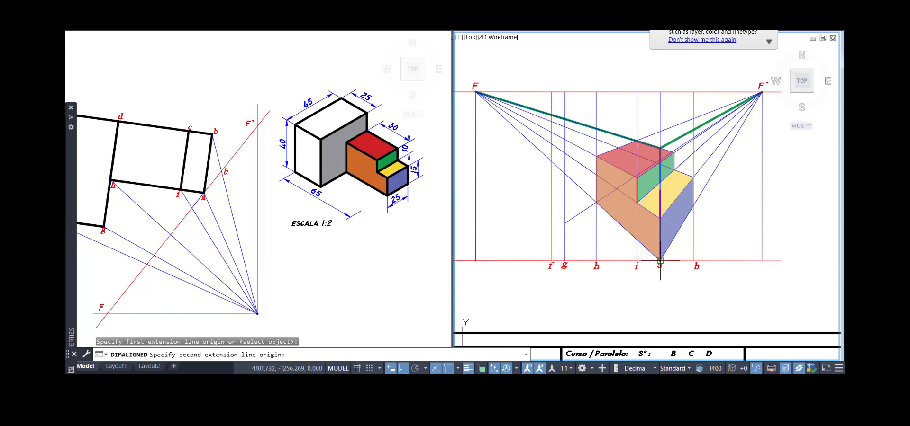
click(659, 155)
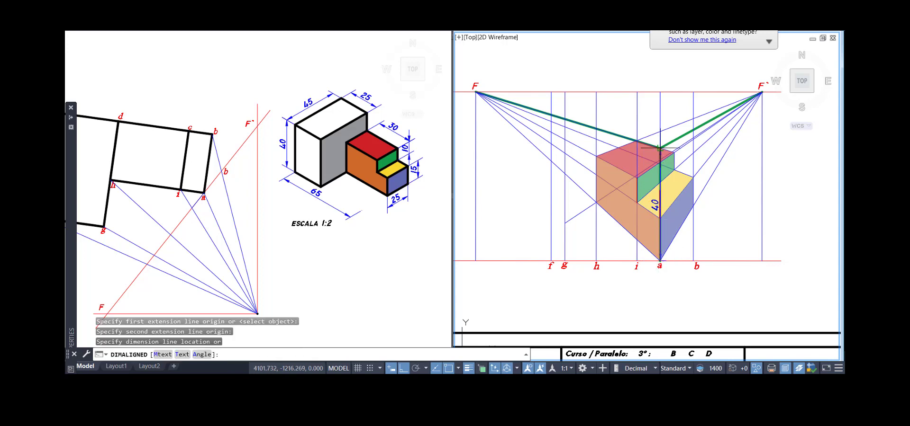
click(731, 171)
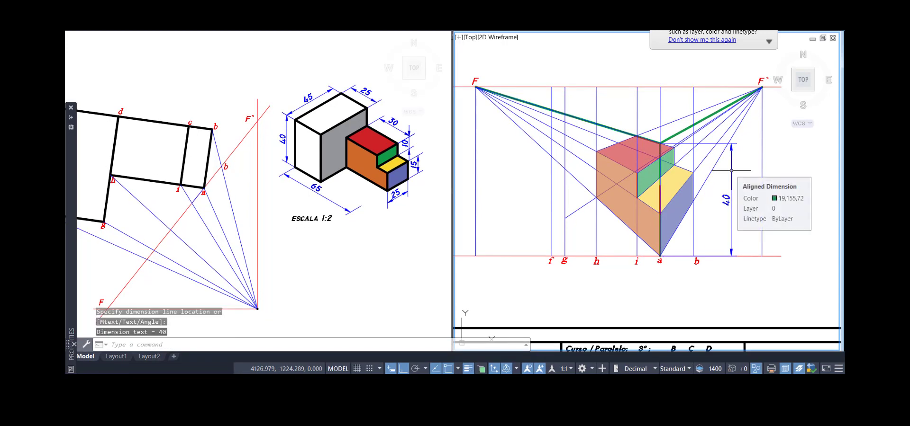
key(Return)
key(Escape)
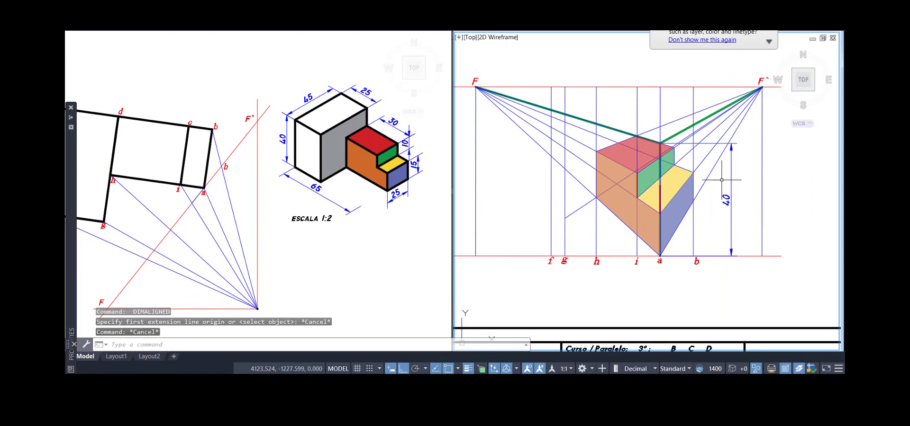
Highlight the upper line to F, examine where it crosses the vertical at h, and clear the selection.
click(611, 129)
scroll(611, 148, up, 2)
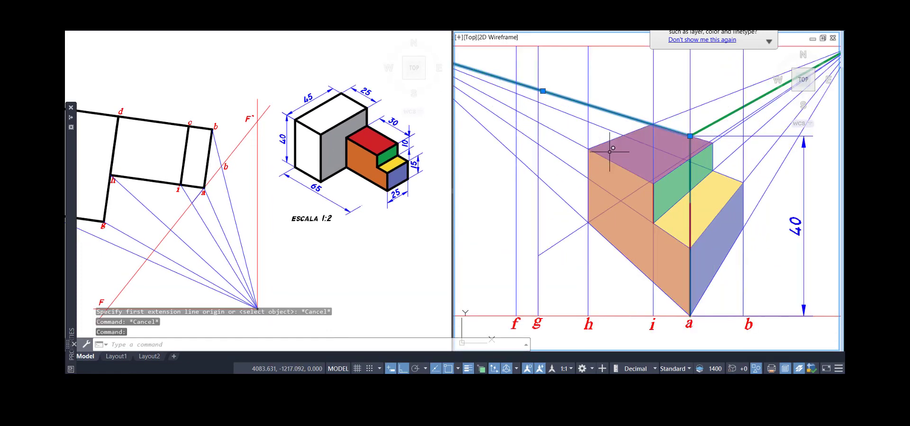
middle_drag(612, 151, 650, 167)
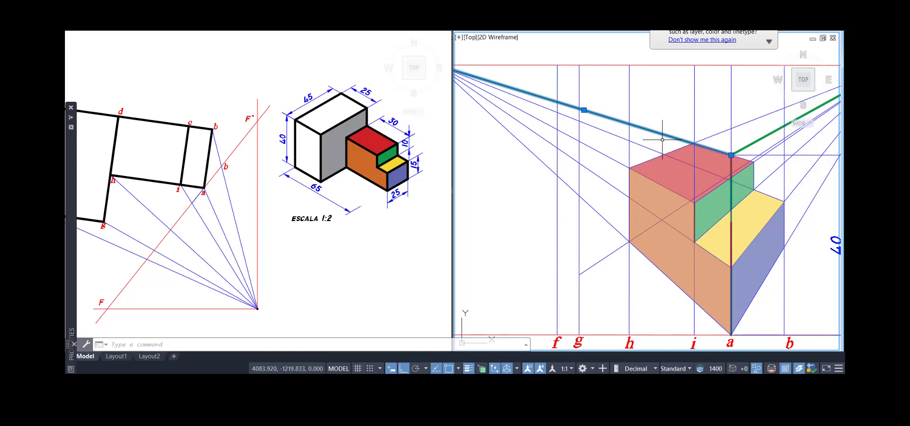
click(629, 125)
click(629, 125)
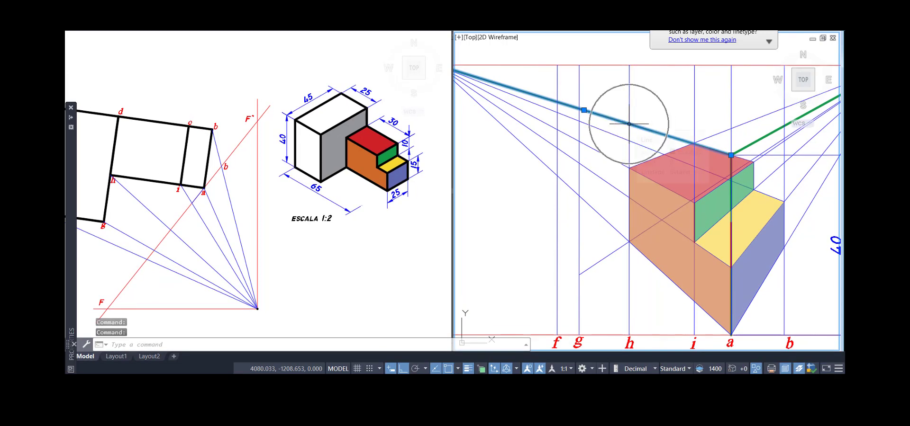
mouse_move(629, 124)
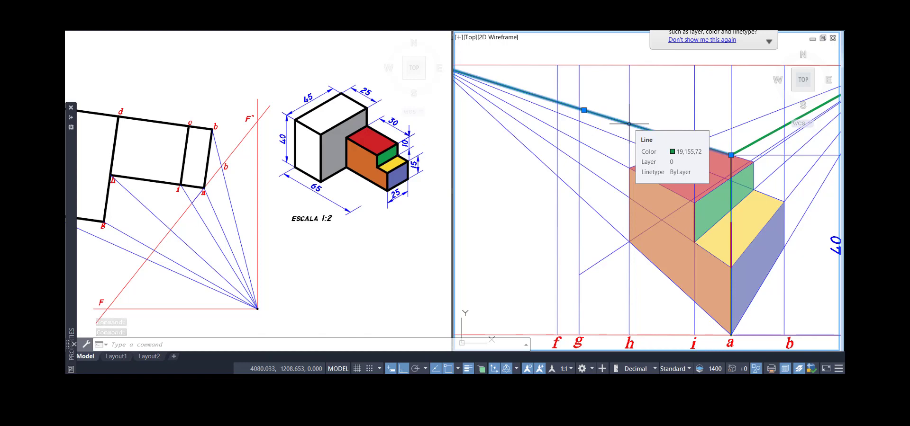
key(Escape)
key(Escape)
key(Escape)
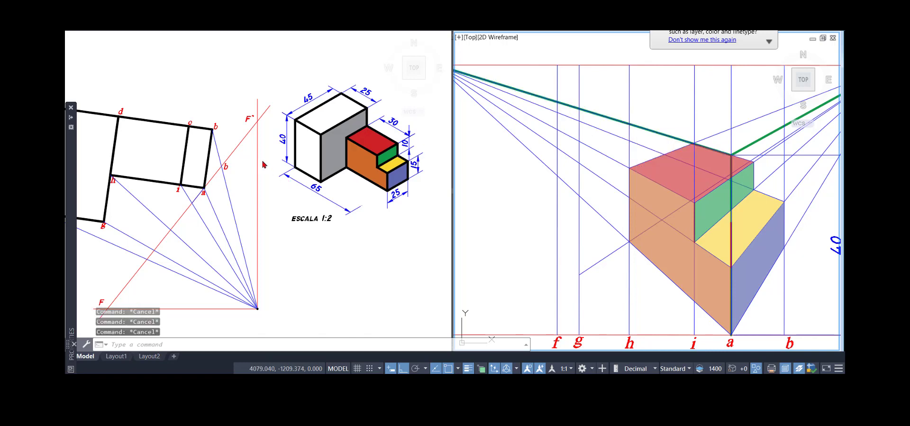
Draw a vertical line in the isometric from the red face's corner at the grey face up past the tall block's top edge.
click(273, 135)
scroll(379, 101, up, 3)
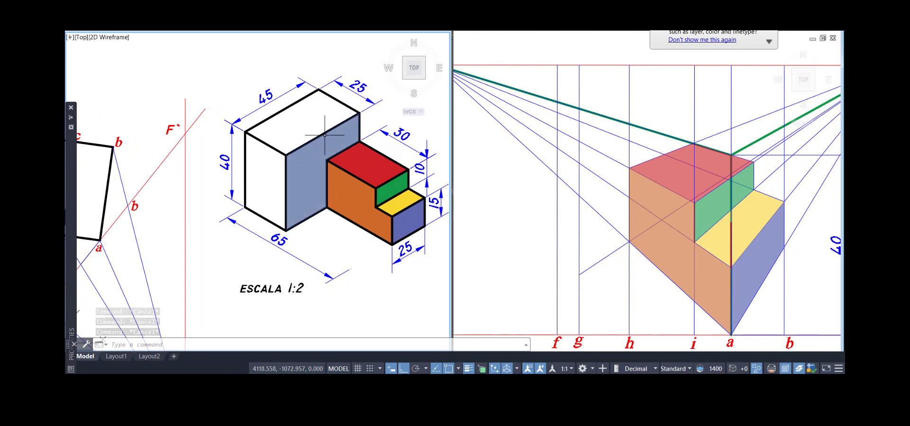
text(l)
key(Return)
click(327, 161)
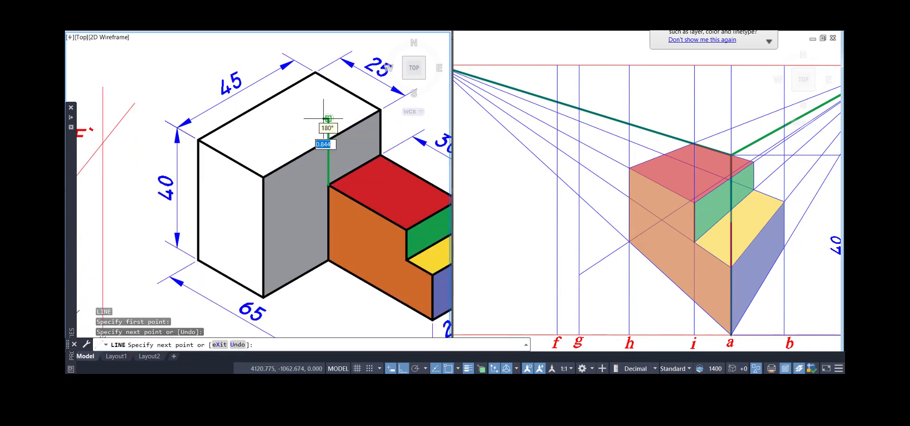
click(327, 118)
key(Return)
scroll(324, 109, up, 2)
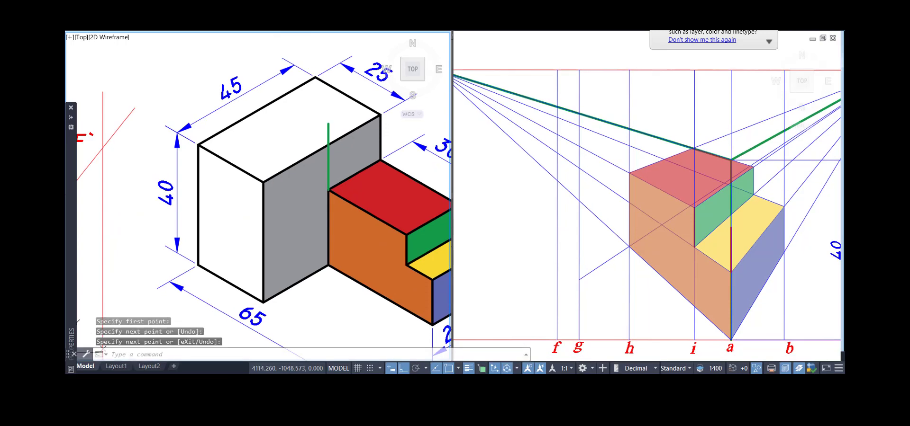
Trim the isometric's new vertical line at the grey face's upper edge.
text(tr)
key(Return)
key(Return)
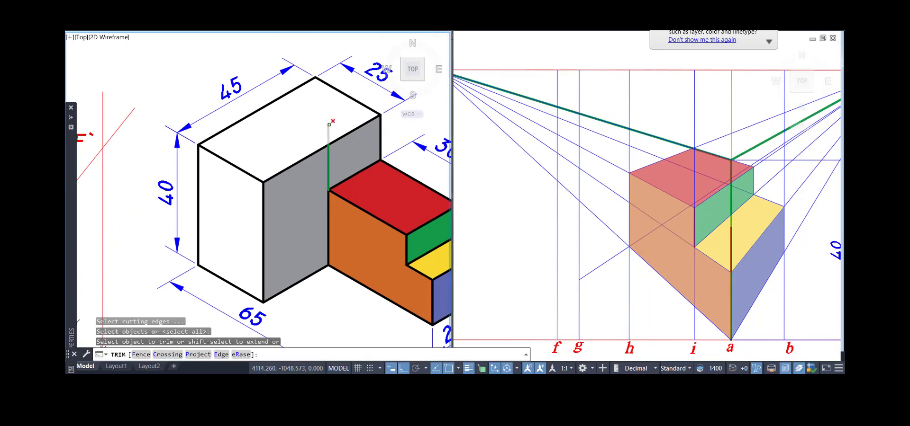
click(329, 124)
key(Return)
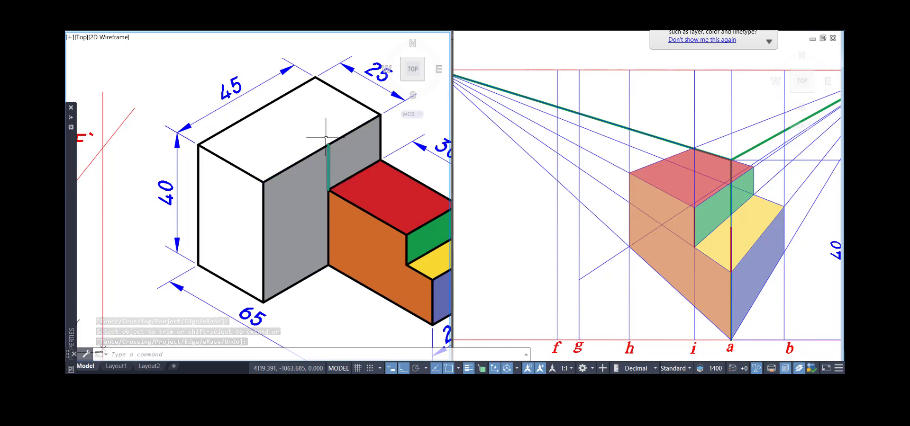
scroll(326, 138, down, 2)
click(621, 132)
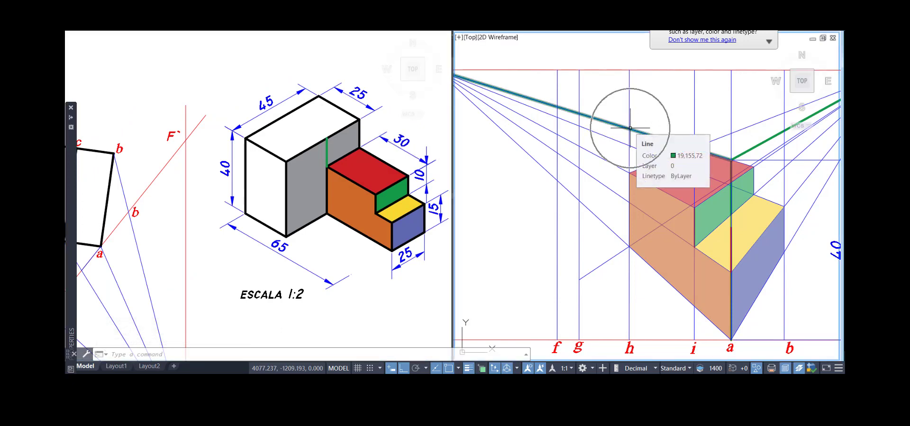
double_click(601, 94)
mouse_move(607, 98)
middle_down()
mouse_move(580, 94)
mouse_move(618, 100)
mouse_move(613, 95)
middle_up()
scroll(581, 95, down, 2)
text(l)
key(Return)
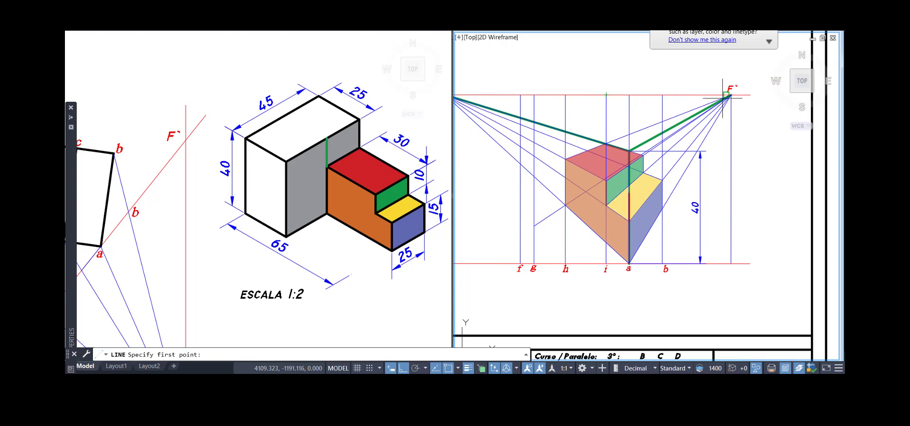
click(730, 94)
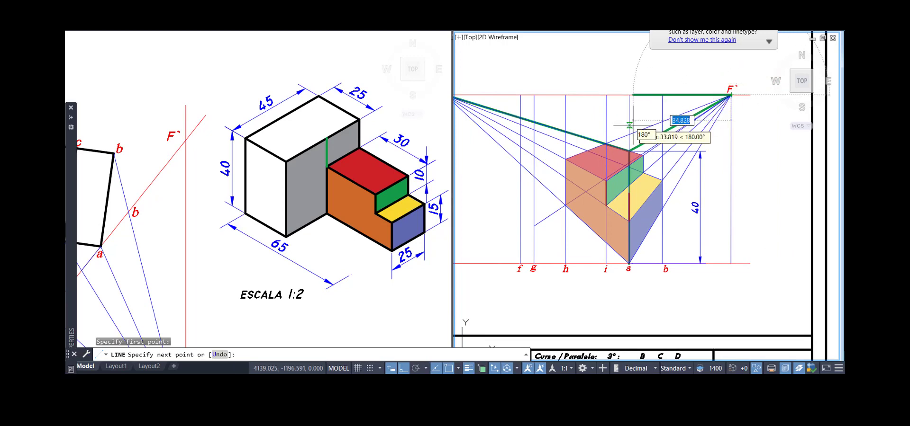
key(Escape)
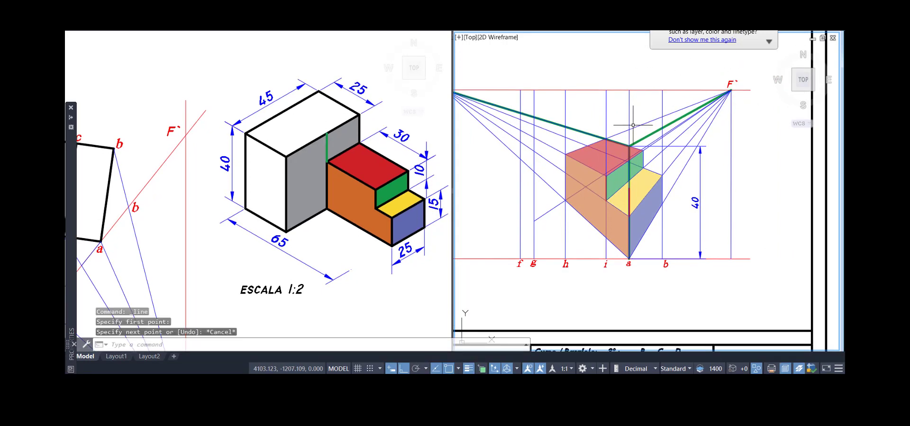
Draw a line, with ortho off, from vanishing point F` to where the upper green line to F crosses the vertical at h.
key(Return)
scroll(730, 90, up, 2)
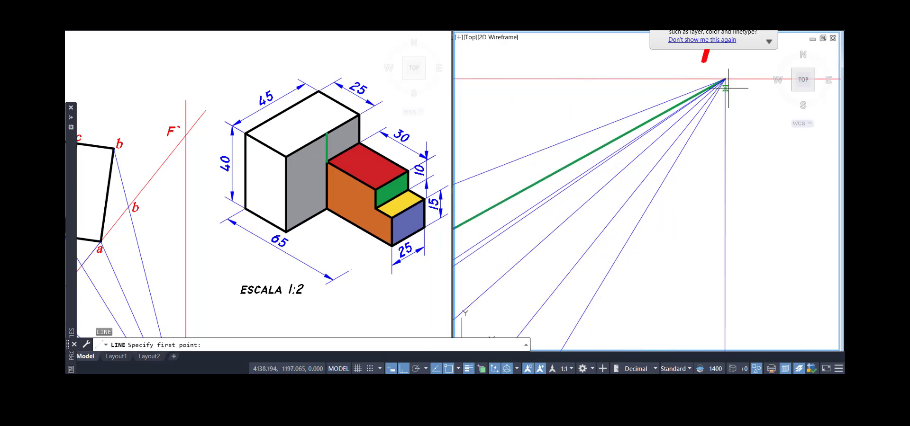
click(719, 70)
middle_drag(605, 97, 652, 99)
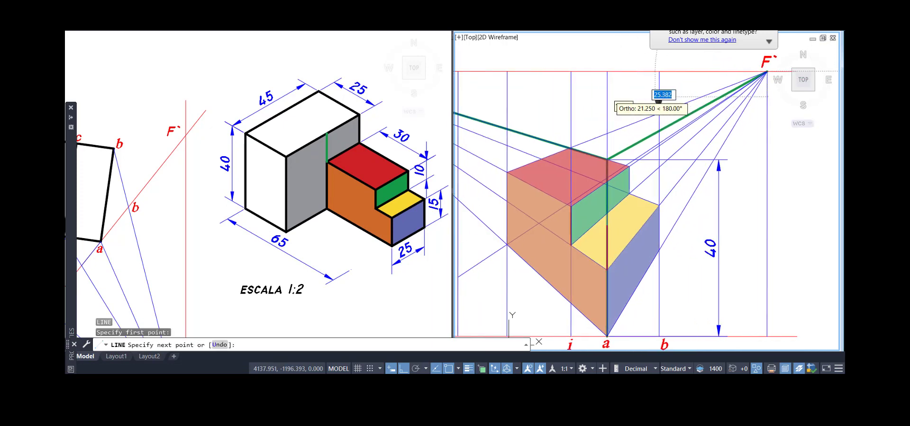
key(F8)
middle_drag(606, 118, 652, 120)
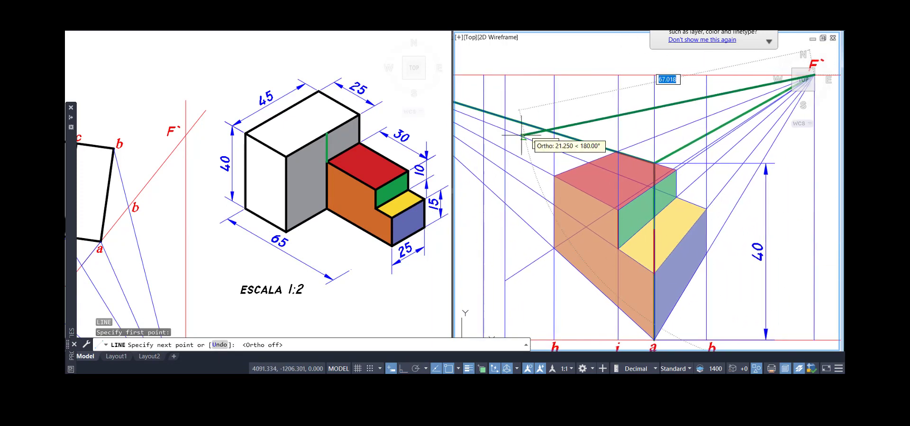
click(553, 132)
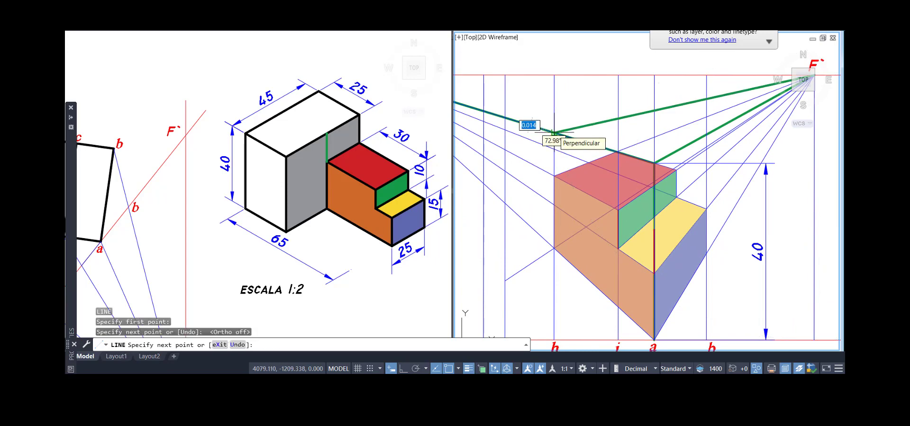
key(Return)
Highlight the upper line to vanishing point F, examine it across the whole perspective, and clear the selection.
middle_drag(546, 149, 607, 142)
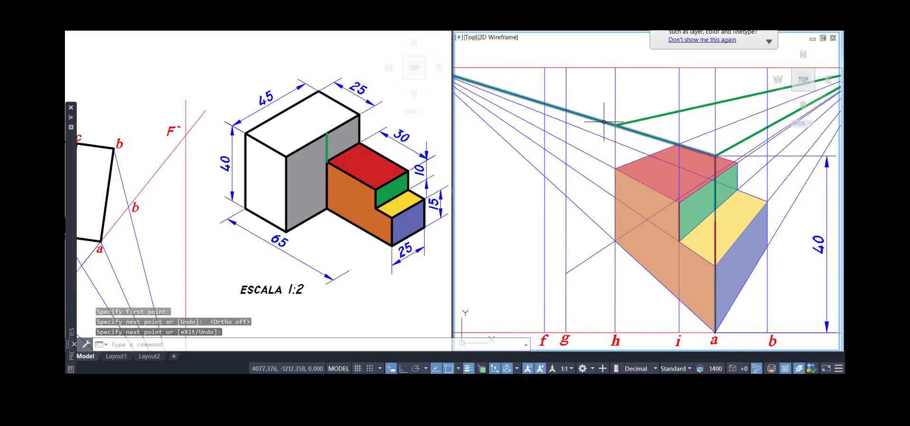
click(604, 122)
scroll(707, 186, down, 4)
scroll(647, 166, up, 2)
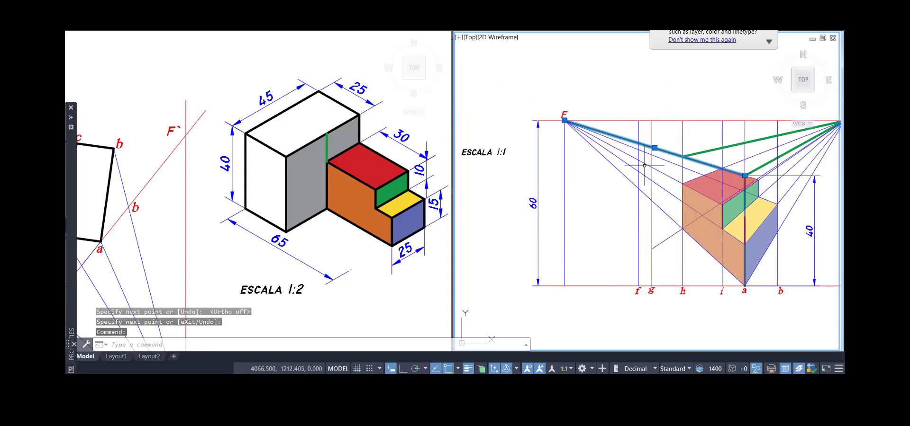
middle_drag(619, 170, 577, 165)
key(Escape)
key(Escape)
key(Escape)
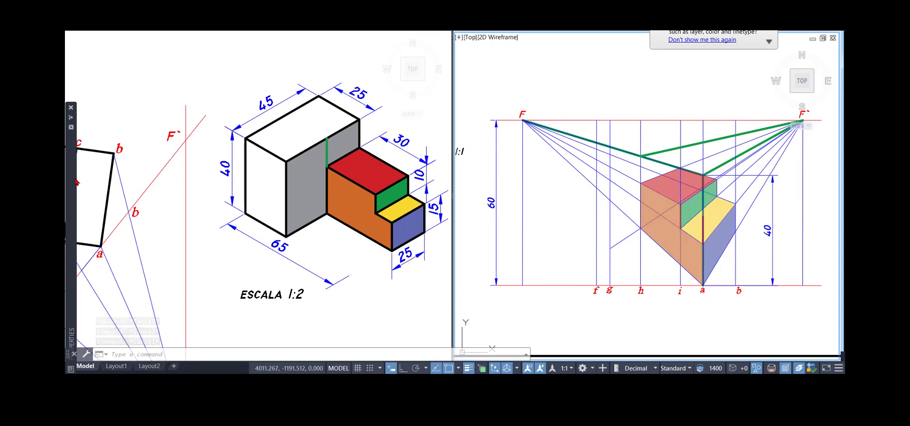
Set the current colour to white and choose a different lineweight for new lines.
mouse_move(71, 152)
click(161, 142)
click(163, 144)
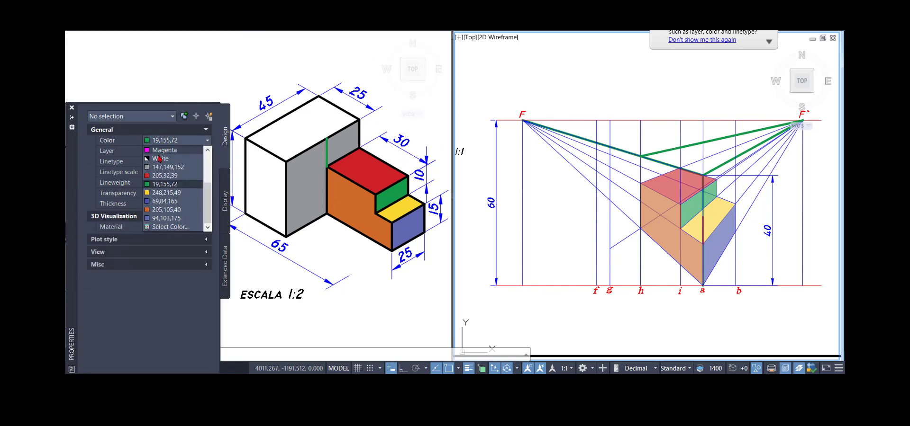
click(161, 216)
click(193, 180)
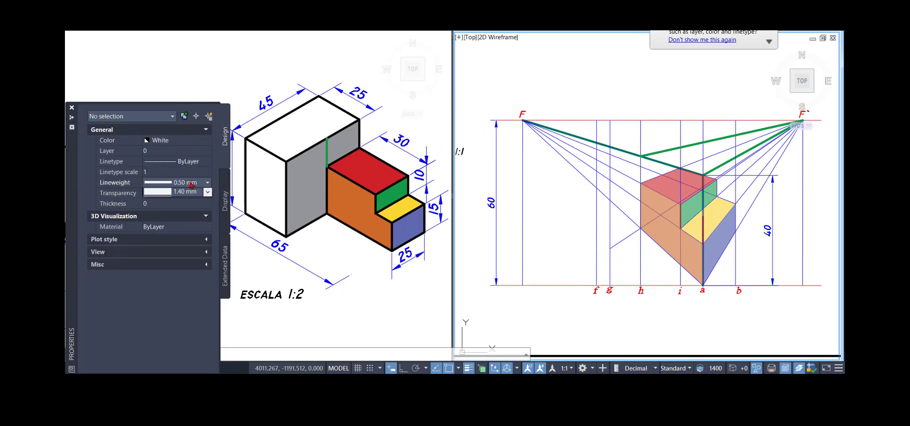
click(192, 183)
click(181, 261)
click(515, 99)
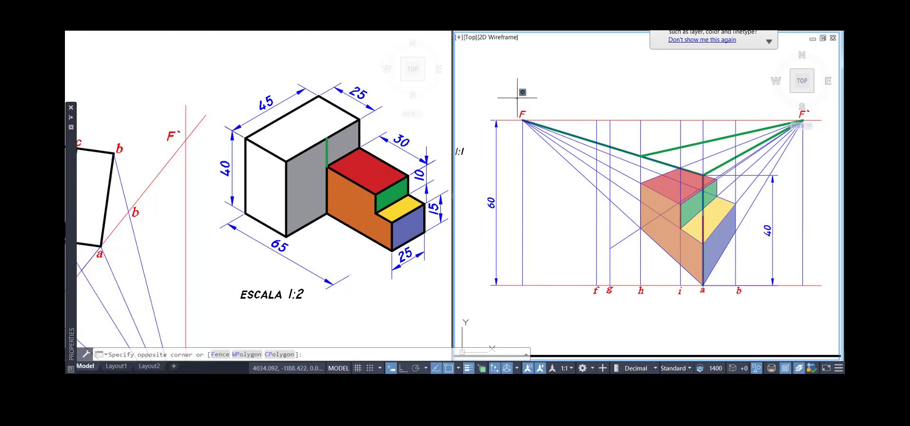
click(519, 91)
Draw heavy lines from the top of the 40 mm vertical down to a, on to vanishing point F, and back to the start.
text(l)
key(Return)
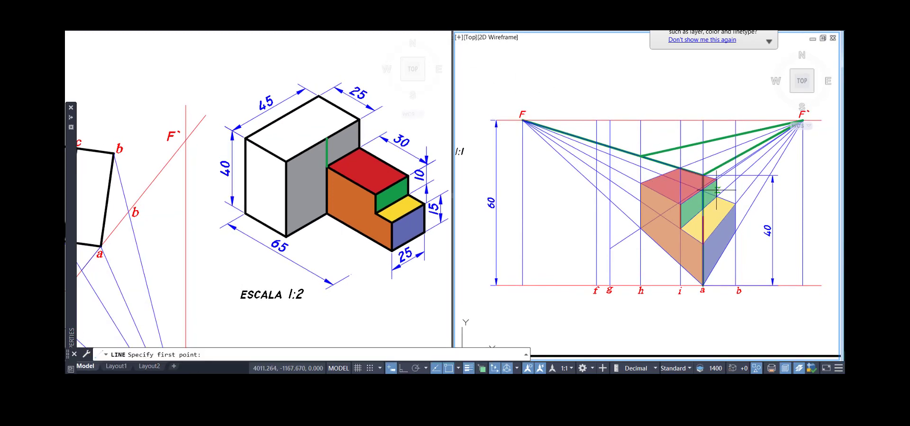
click(703, 174)
click(703, 286)
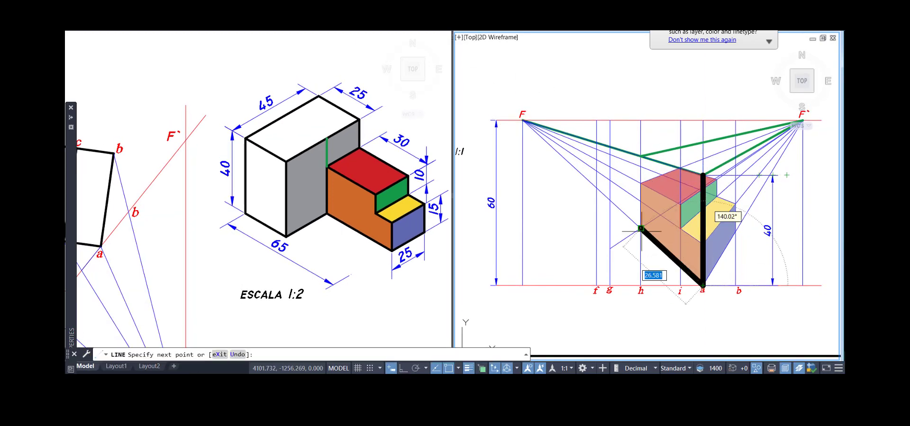
click(522, 120)
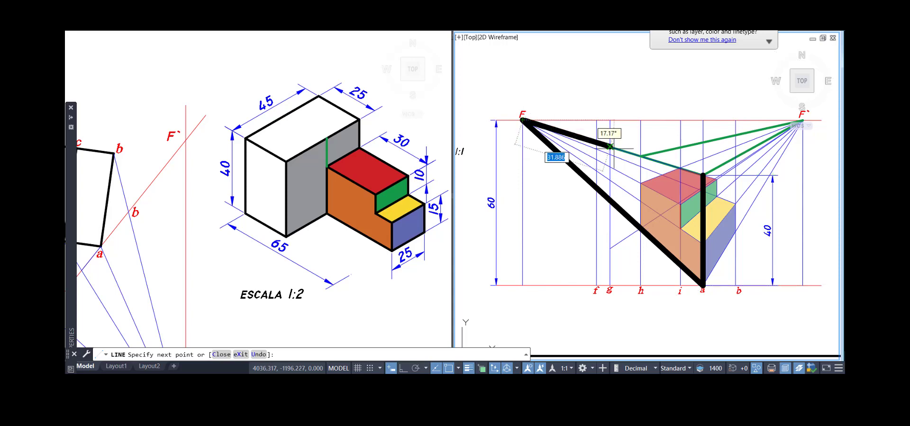
click(703, 174)
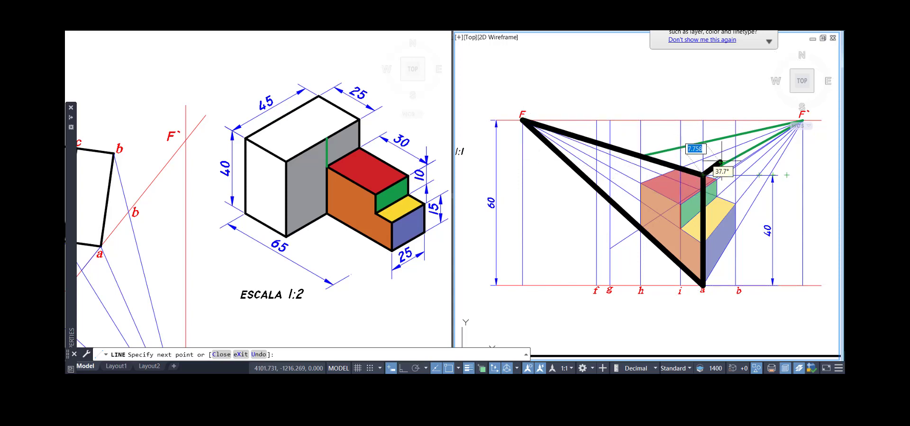
key(Return)
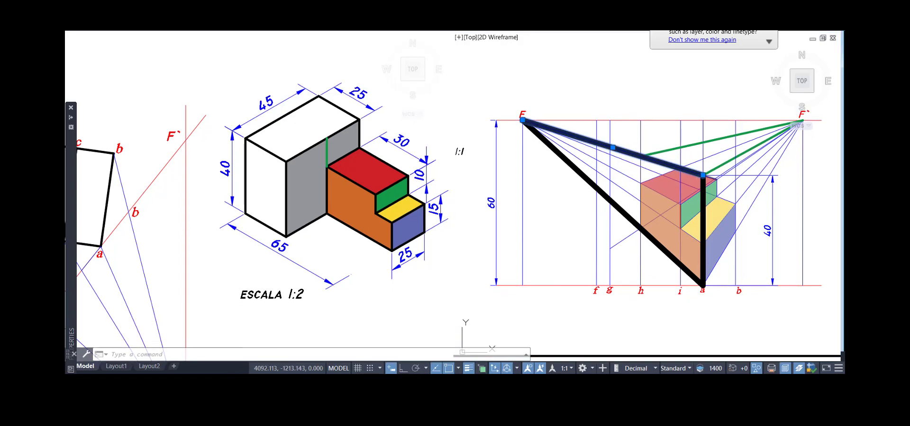
Undo the heavy lines between point a and vanishing point F together with the last property change.
click(622, 150)
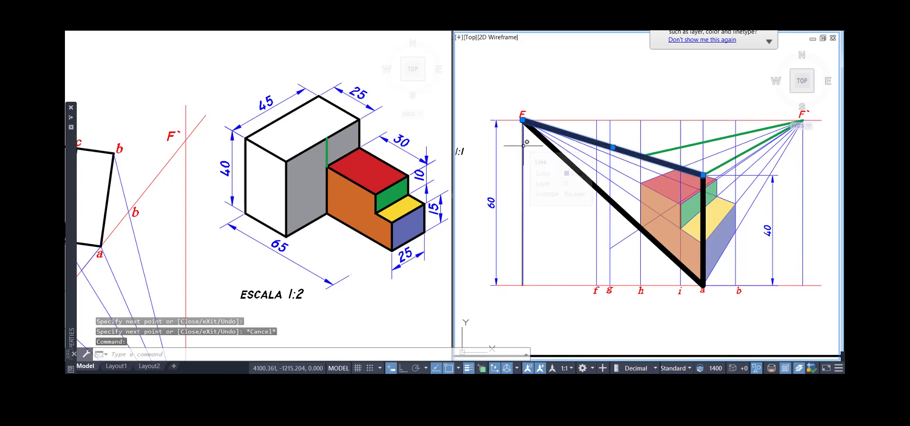
key(Escape)
key(ctrl+z)
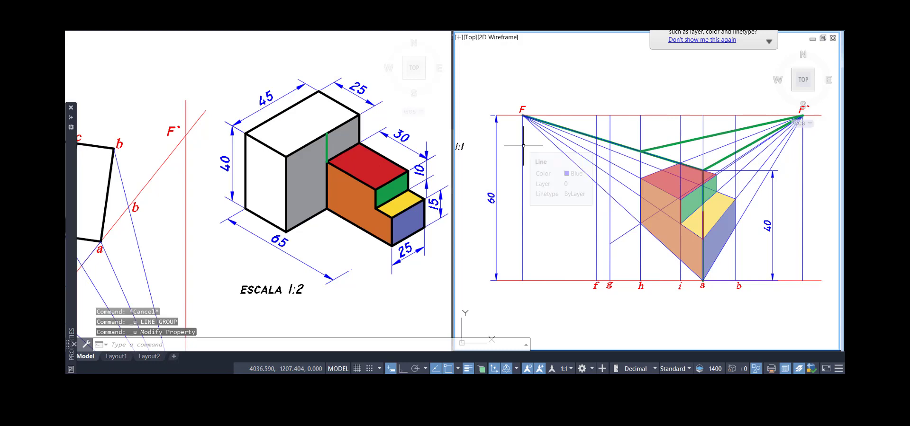
Set the current lineweight to 0.20 mm and the current colour to blue, with nothing selected.
mouse_move(71, 159)
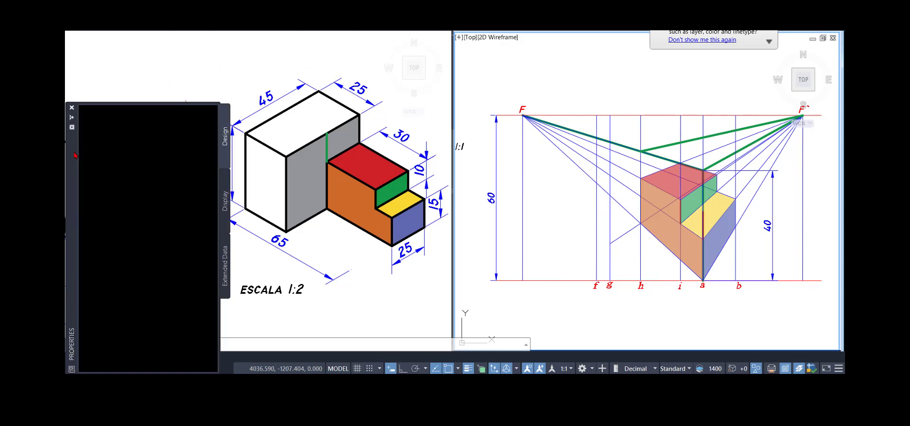
click(175, 182)
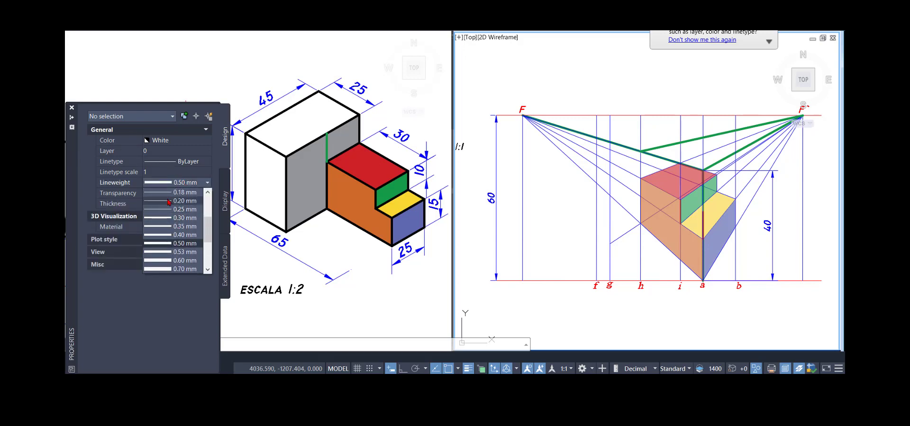
click(182, 203)
click(231, 68)
click(221, 67)
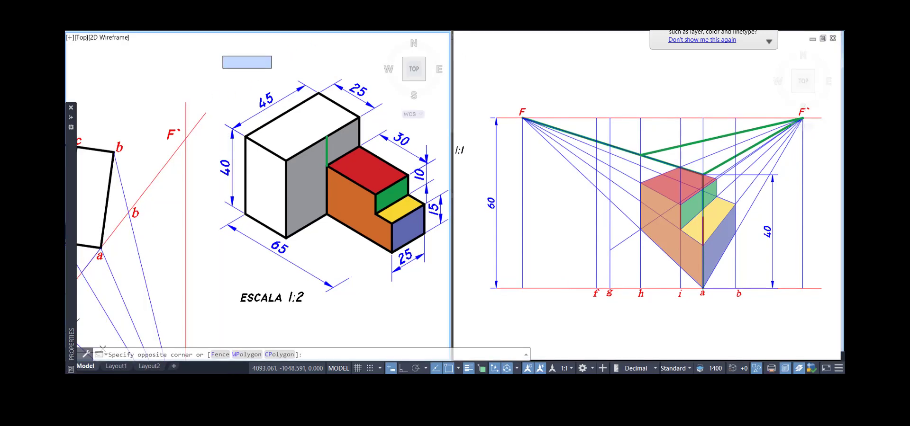
click(280, 50)
mouse_move(71, 158)
click(175, 140)
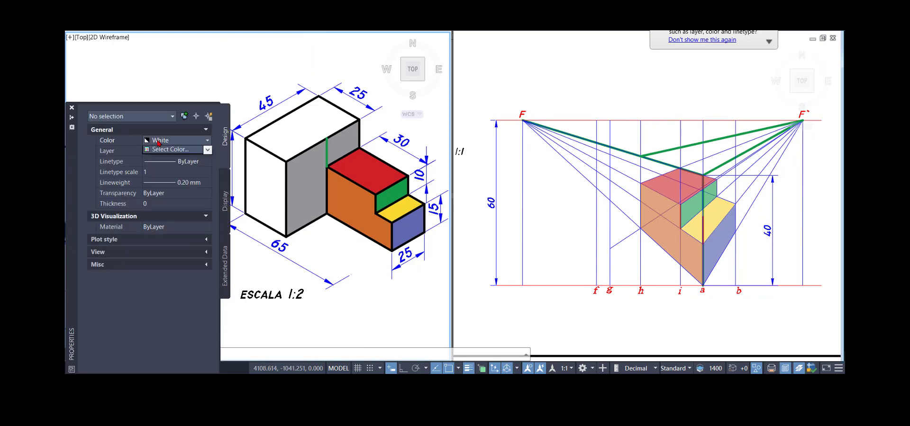
click(166, 193)
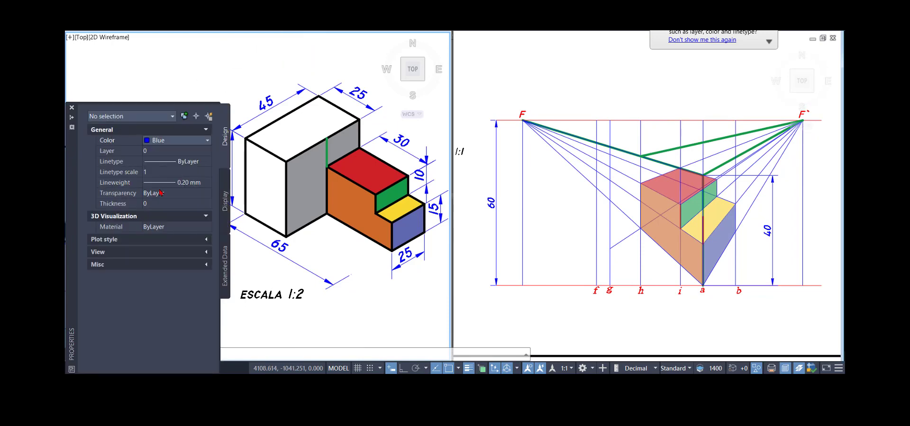
Extend the upper green line from vanishing point F` past the vertical at h to the vertical at g.
click(593, 65)
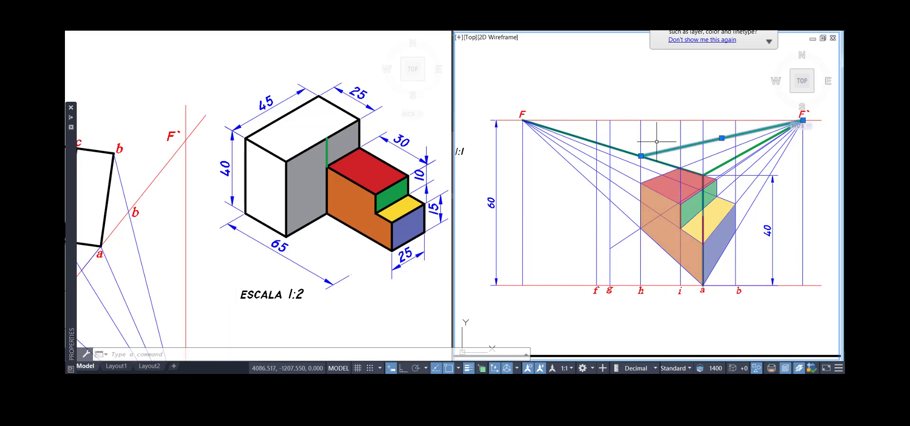
key(Escape)
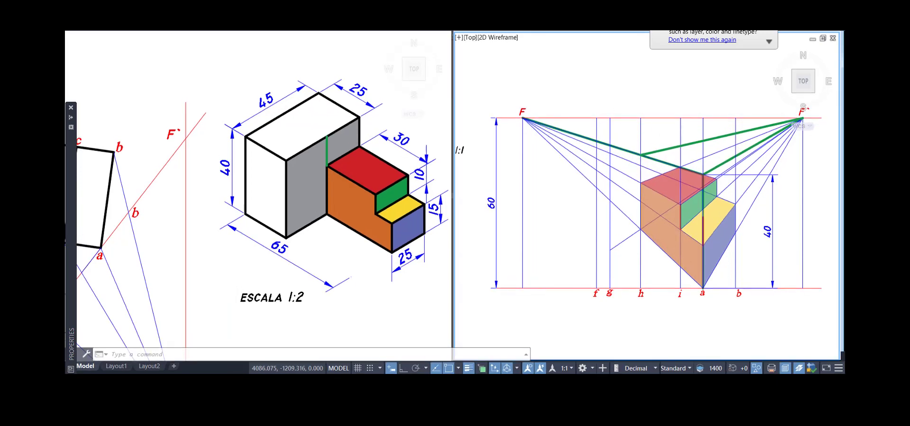
text(tr)
key(Return)
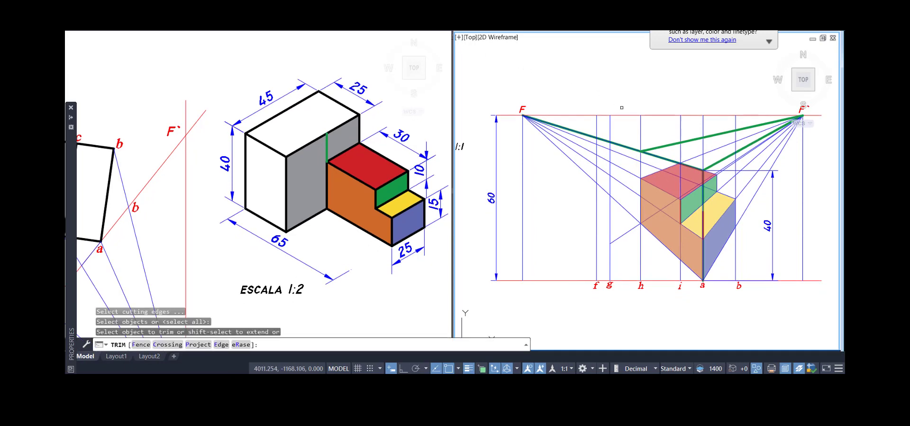
shift+click(656, 148)
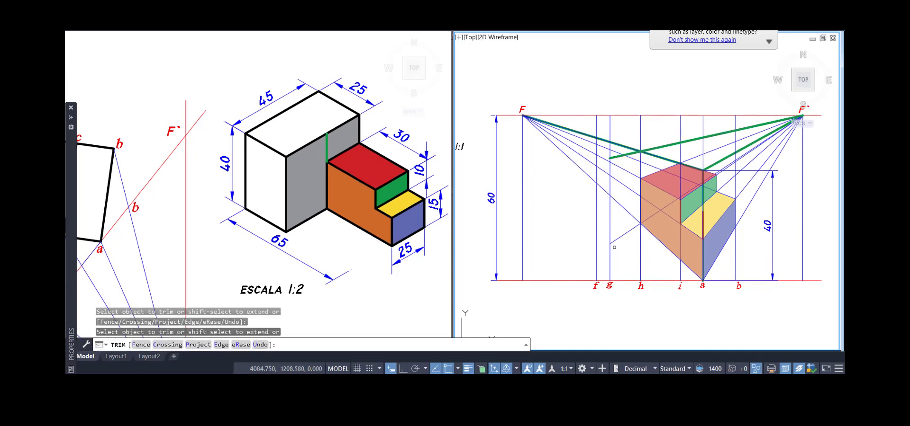
key(Return)
Fill the tall block's grey face in the perspective between the verticals at g and i, up to the green line to F`.
click(284, 175)
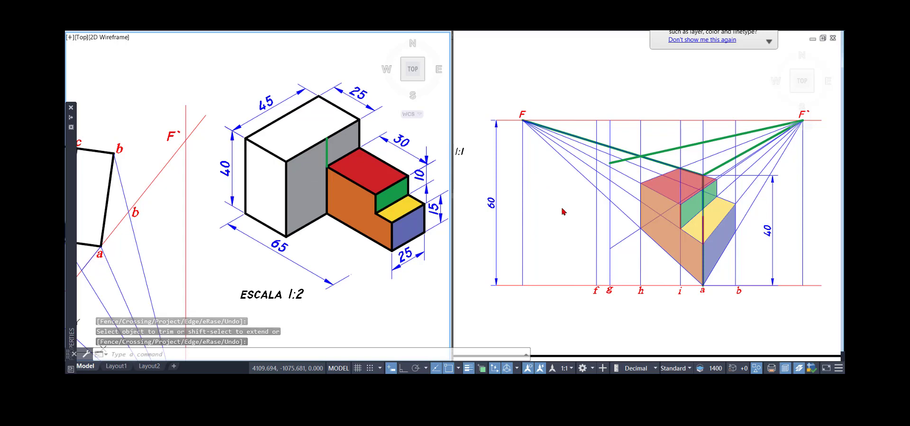
key(Return)
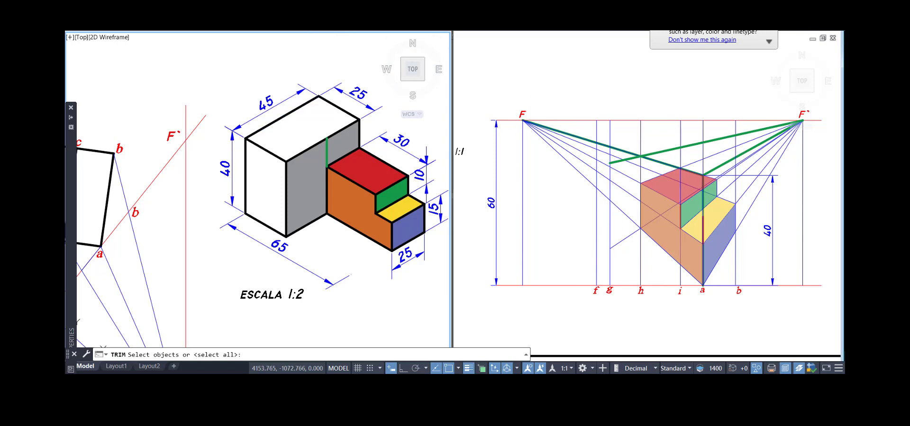
click(625, 219)
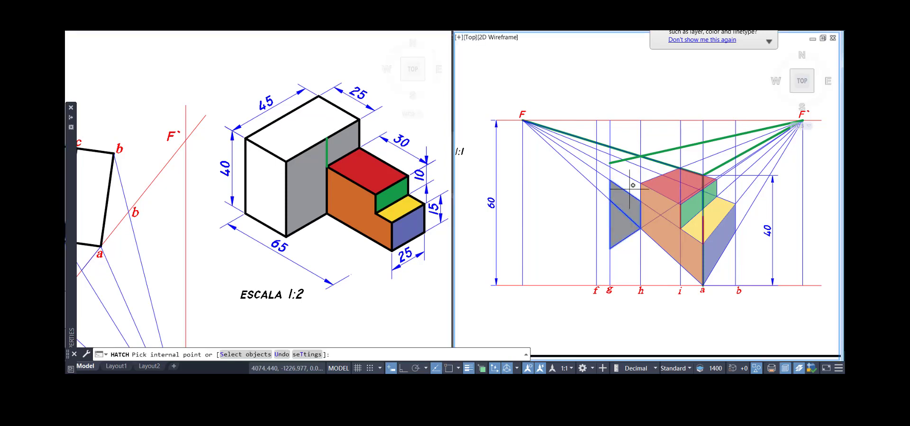
scroll(630, 165, up, 4)
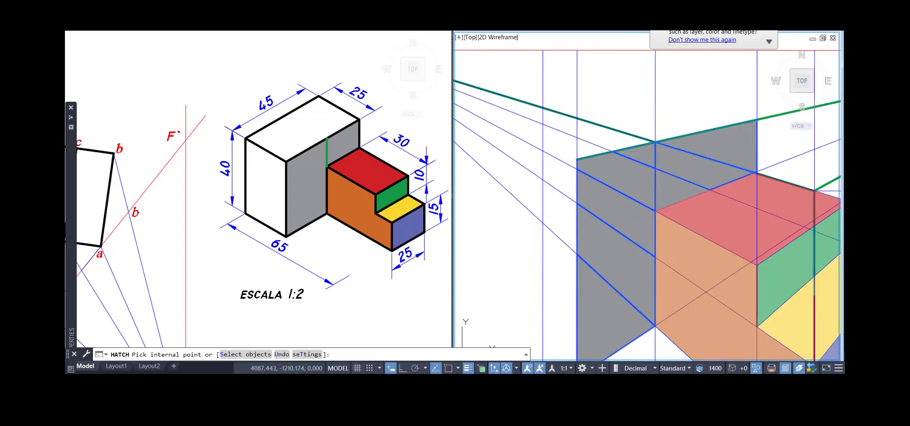
scroll(656, 139, down, 5)
key(Return)
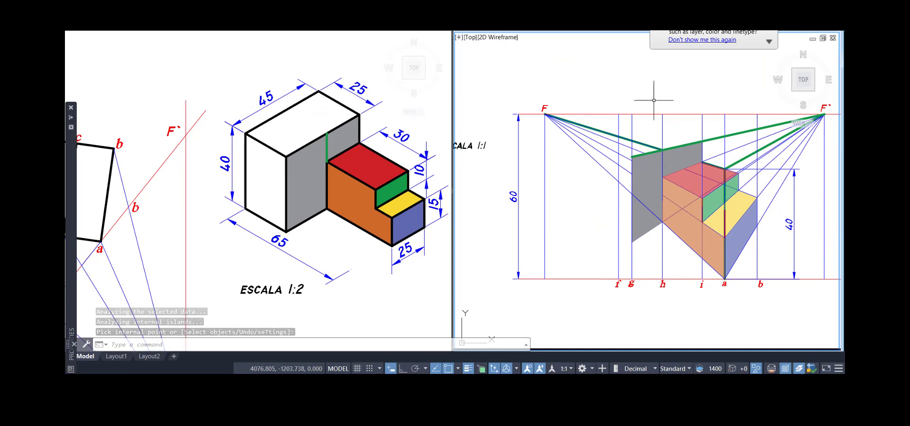
Delete the green vertical line on the grey face of the isometric.
click(288, 243)
scroll(279, 218, down, 3)
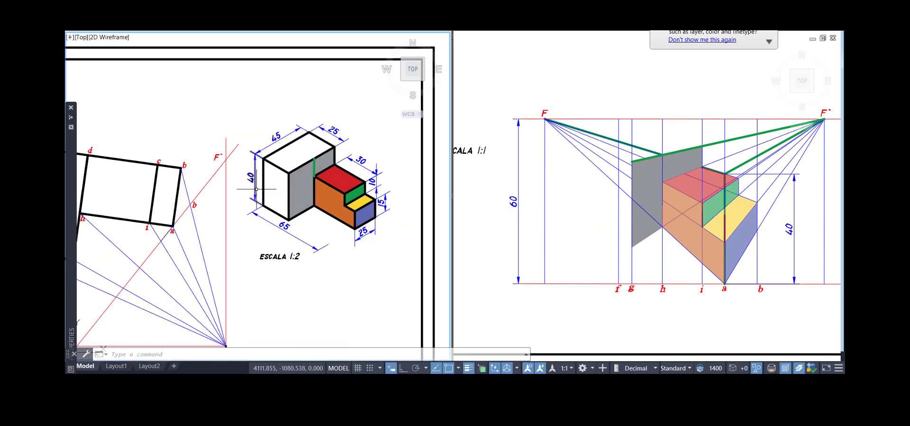
mouse_move(256, 207)
middle_down()
mouse_move(315, 161)
mouse_move(300, 160)
middle_up()
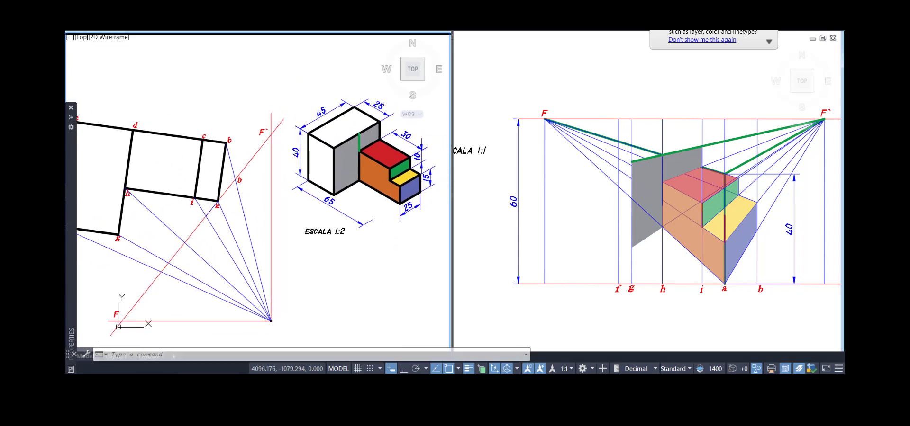
click(359, 137)
key(Delete)
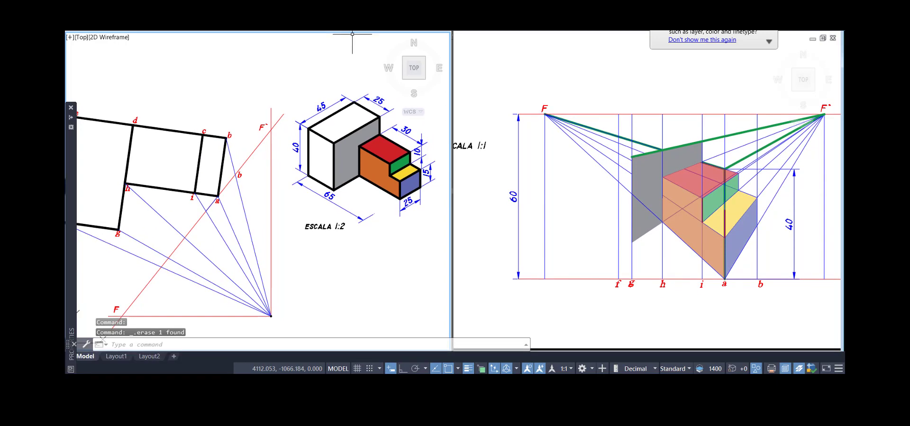
Fill the white front face of the isometric's tall block, beside the grey face, with solid blue.
click(327, 36)
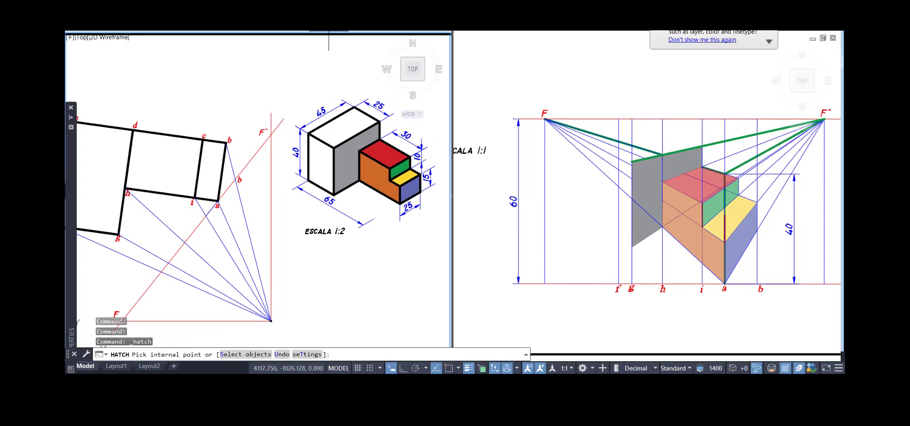
click(328, 27)
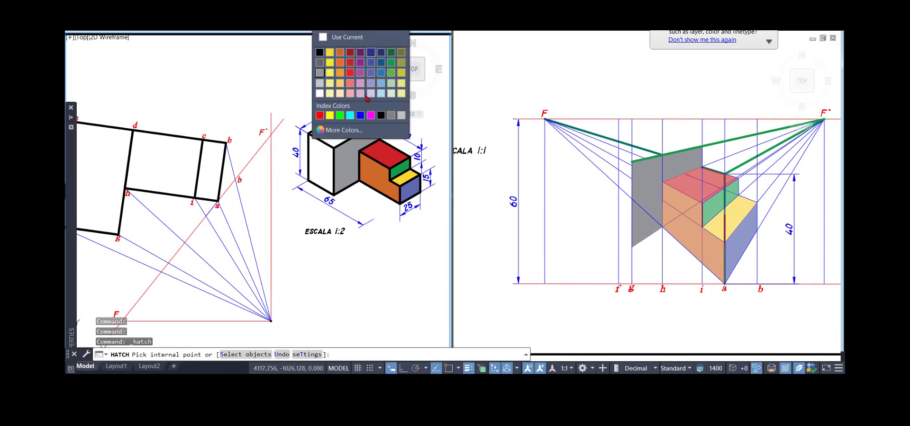
click(364, 119)
click(321, 162)
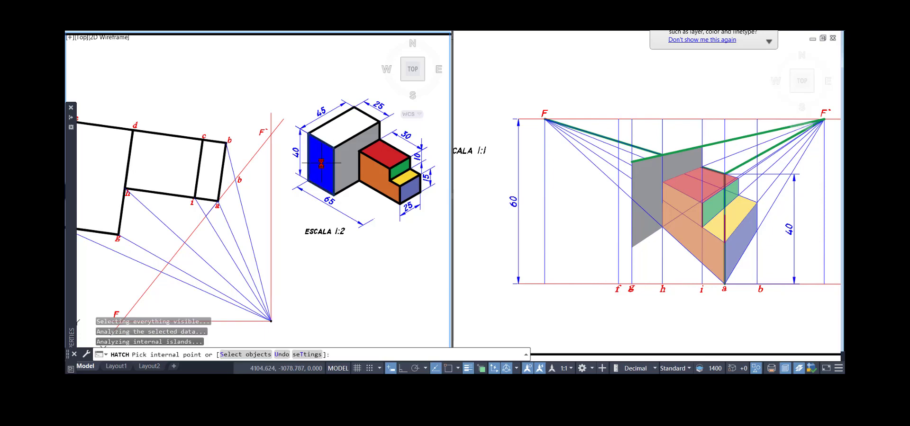
key(Return)
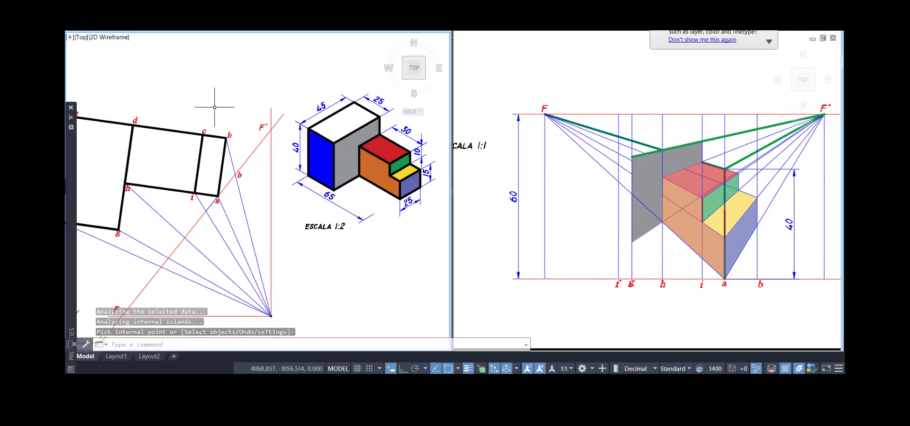
middle_drag(217, 98, 250, 106)
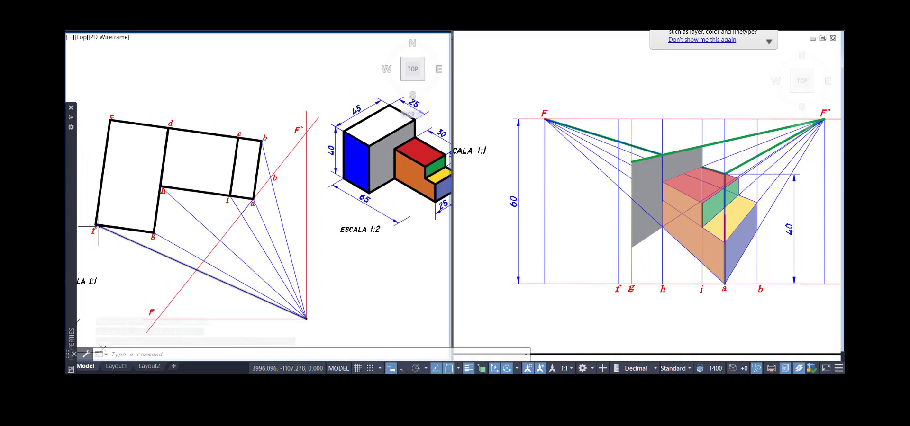
Draw a line in the perspective from the grey face's lower corner on the vertical at g to vanishing point F.
click(512, 284)
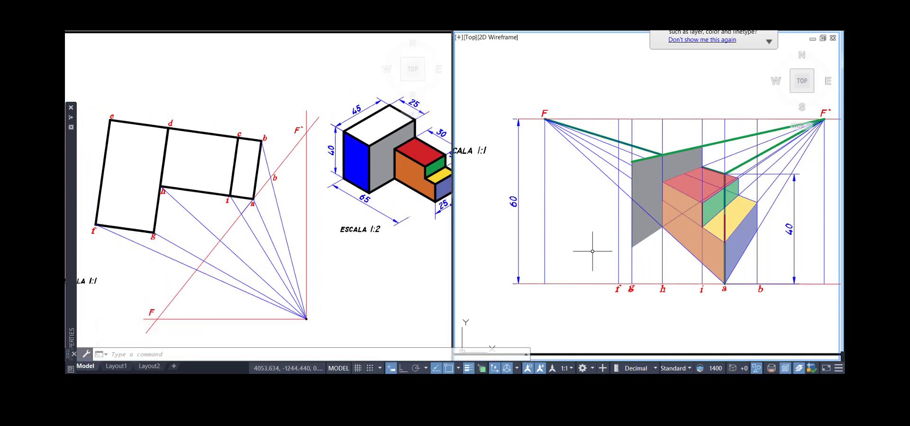
key(l)
key(Return)
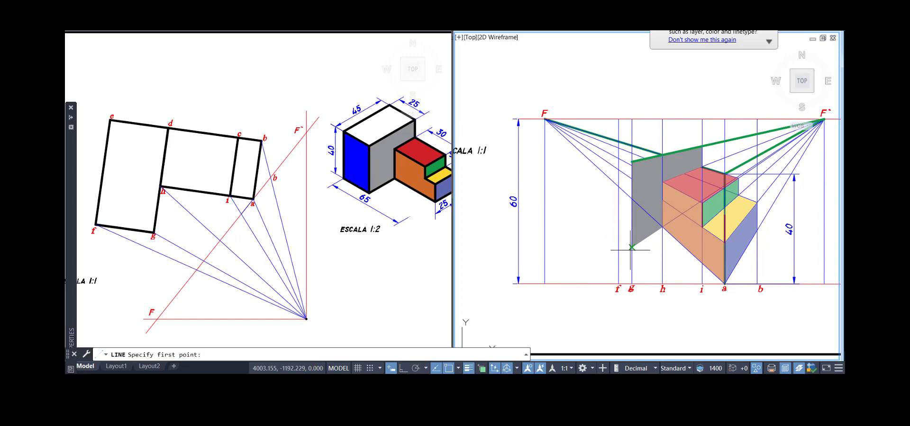
click(631, 247)
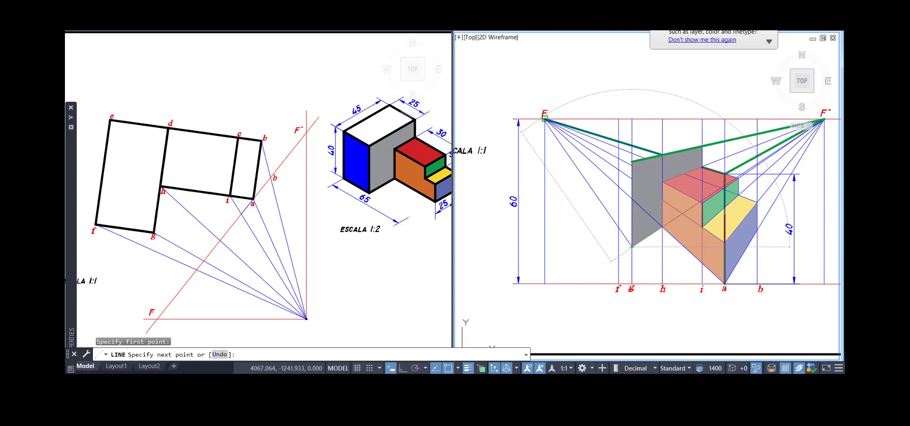
click(546, 119)
key(Return)
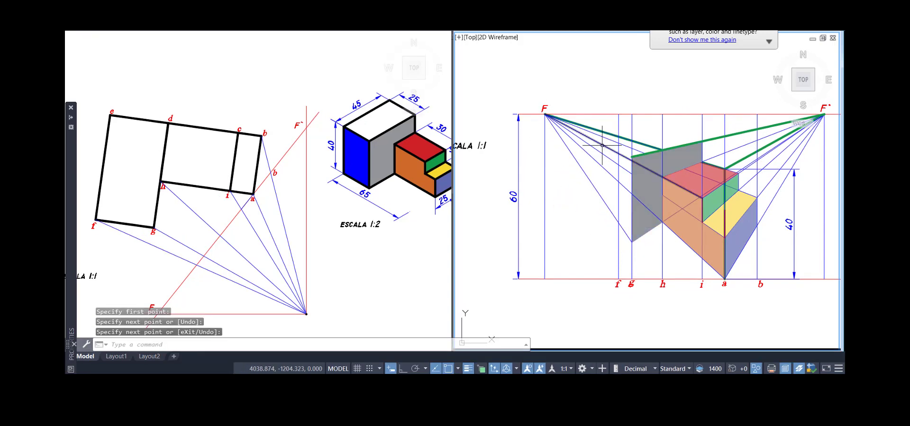
Draw a line from the grey face's upper corner on the vertical at g to vanishing point F.
scroll(631, 150, up, 2)
scroll(631, 151, up, 2)
key(Return)
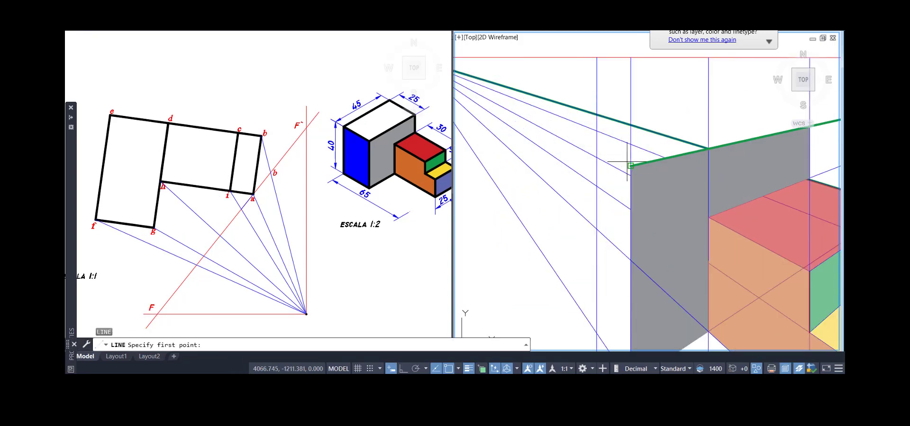
click(630, 165)
scroll(633, 168, down, 3)
scroll(521, 114, up, 4)
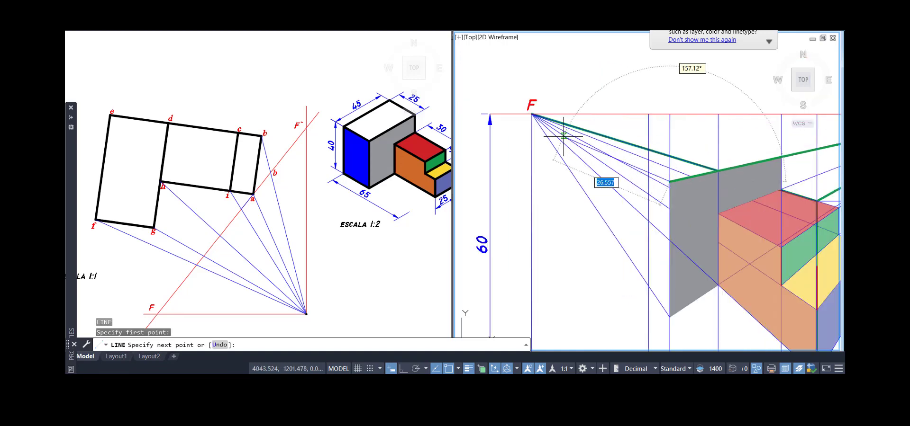
click(513, 114)
key(Return)
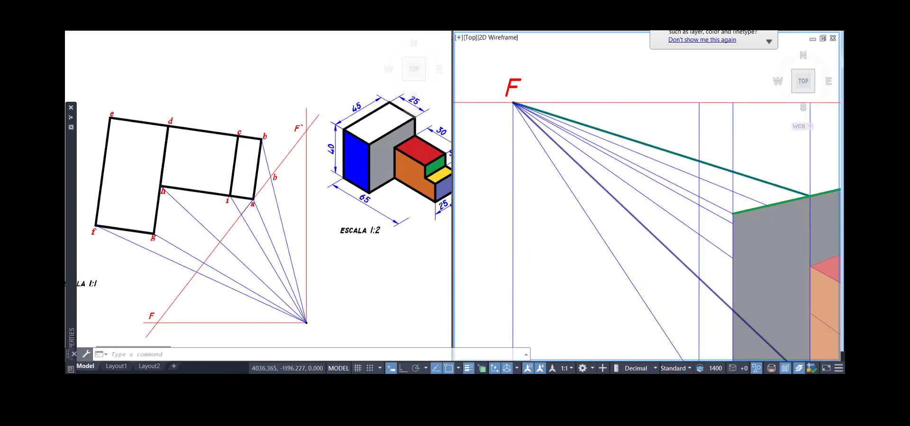
scroll(525, 133, down, 2)
mouse_move(557, 240)
middle_down()
mouse_move(532, 205)
mouse_move(548, 230)
middle_up()
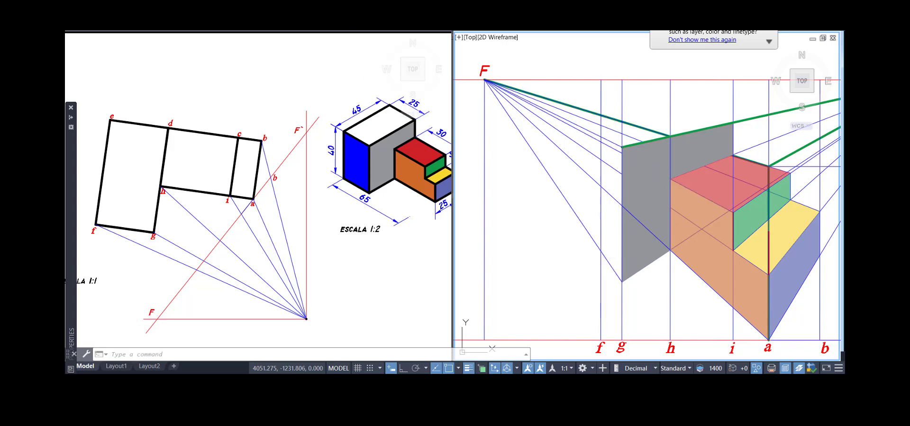
Fill the tall block's front face in the perspective with solid blue between the verticals at f and g.
click(520, 59)
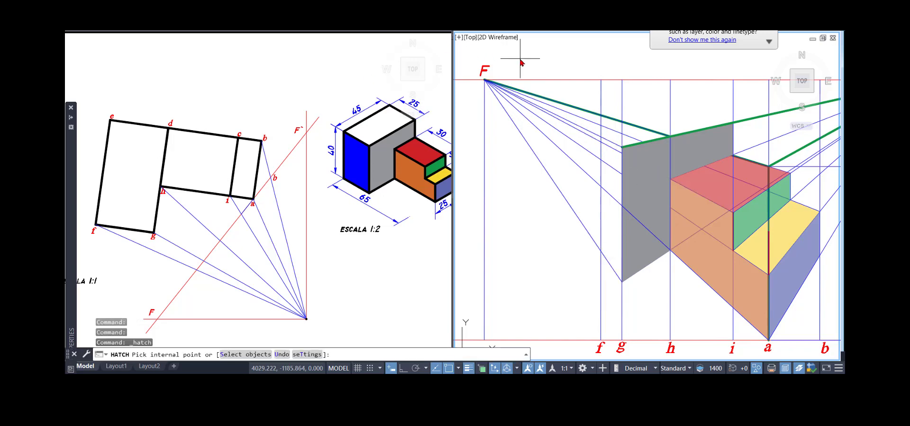
scroll(617, 147, up, 2)
click(606, 156)
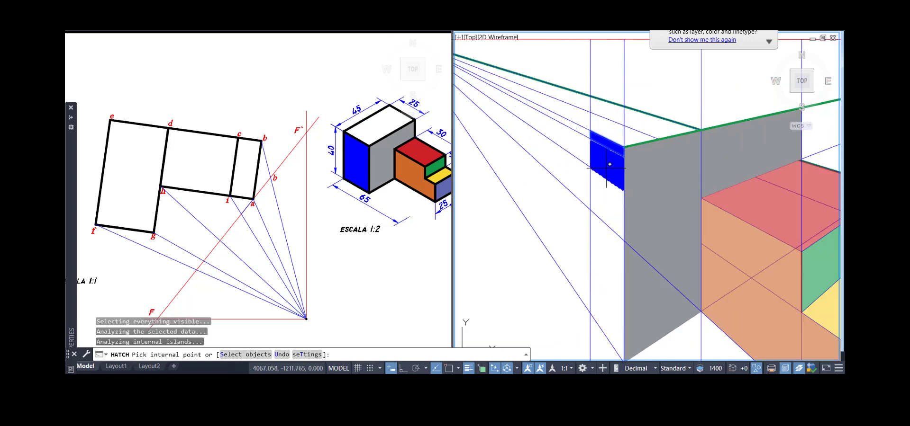
click(602, 196)
click(602, 230)
scroll(560, 198, down, 2)
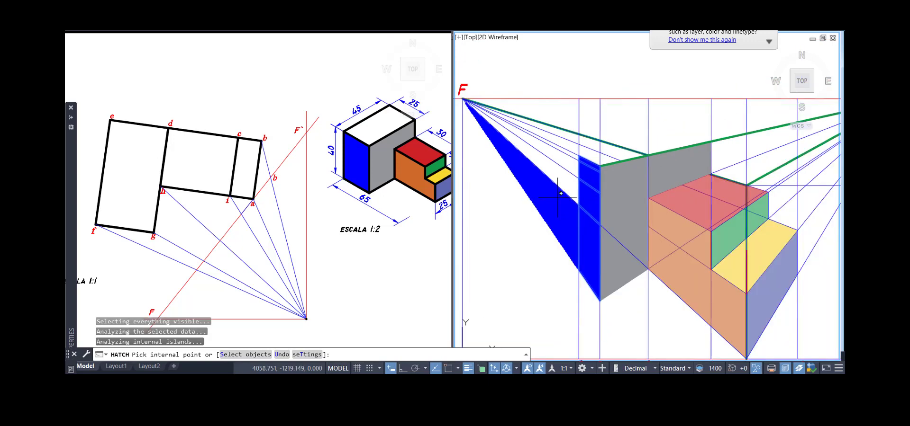
key(Return)
scroll(507, 258, down, 2)
middle_drag(507, 258, 531, 221)
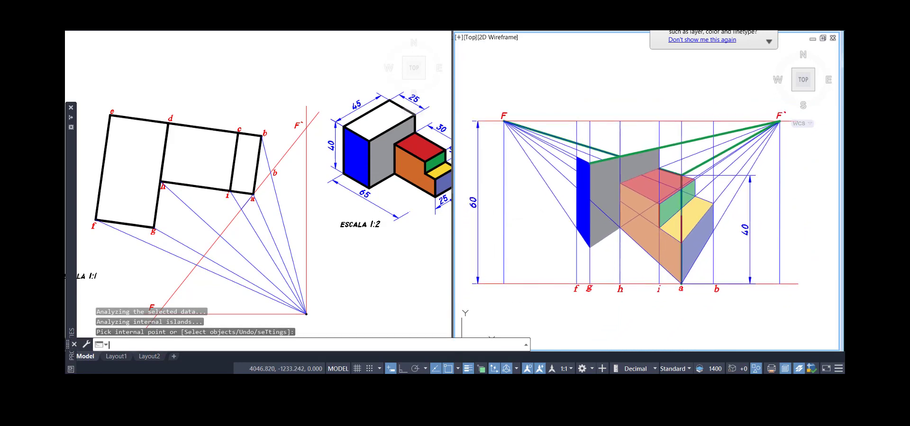
key(Return)
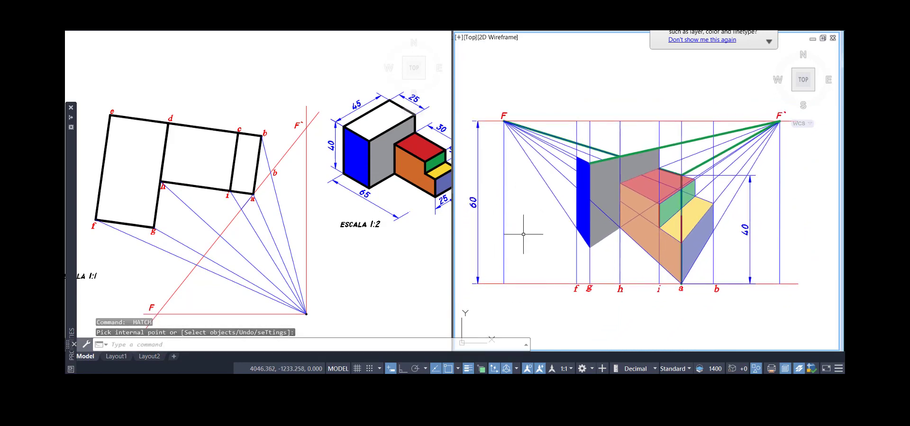
Fill the white top face of the isometric's tall block with solid magenta.
click(370, 123)
middle_drag(369, 122, 342, 123)
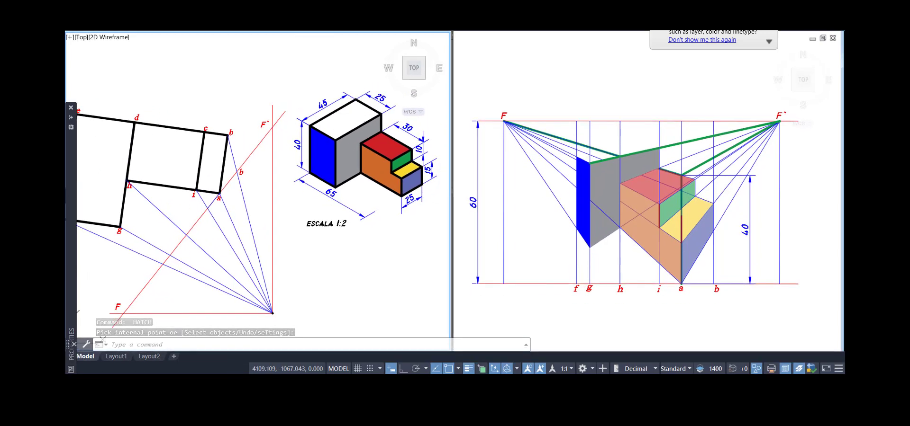
key(Return)
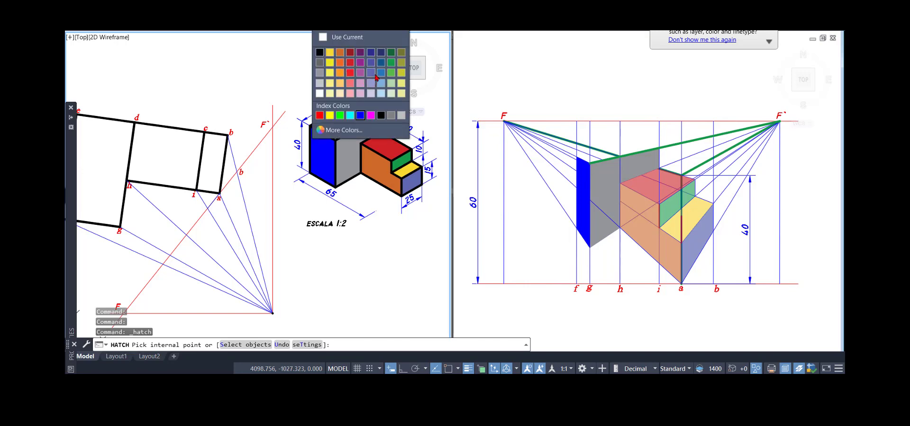
click(370, 115)
click(349, 122)
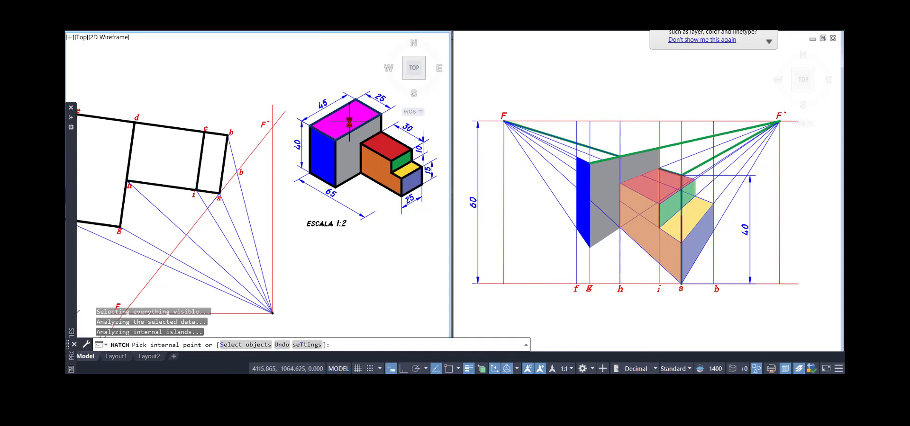
key(Return)
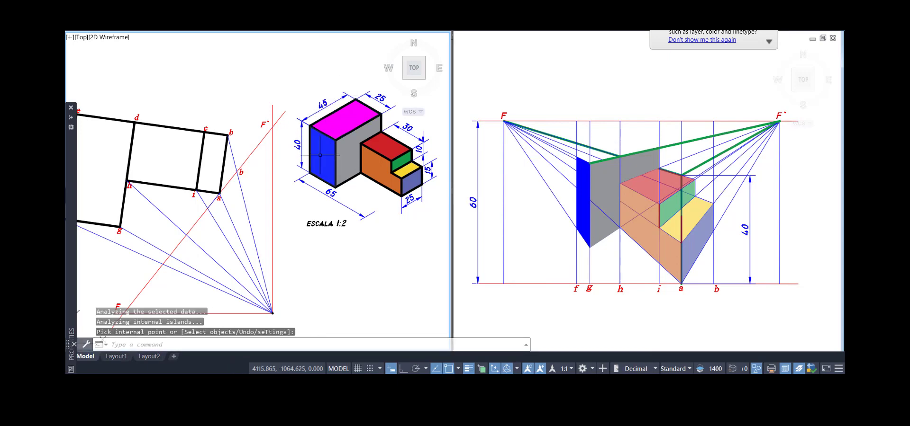
Draw a line in the perspective between the grey face's upper corner on the vertical at i and vanishing point F.
click(243, 102)
middle_drag(198, 107, 288, 114)
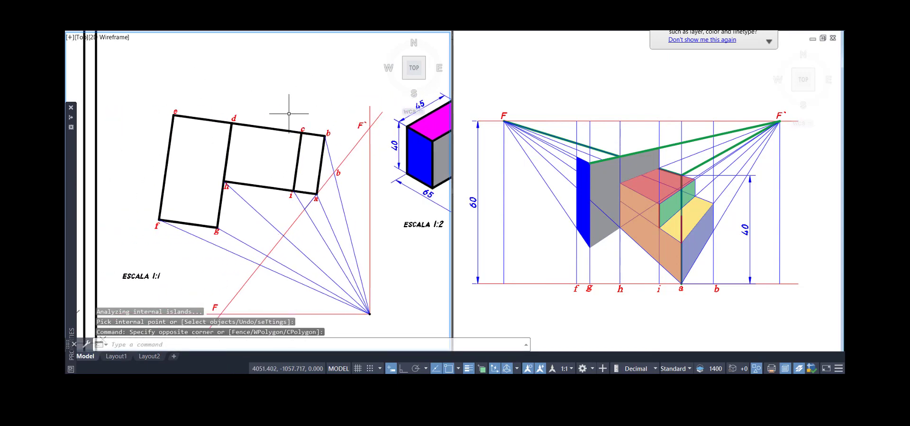
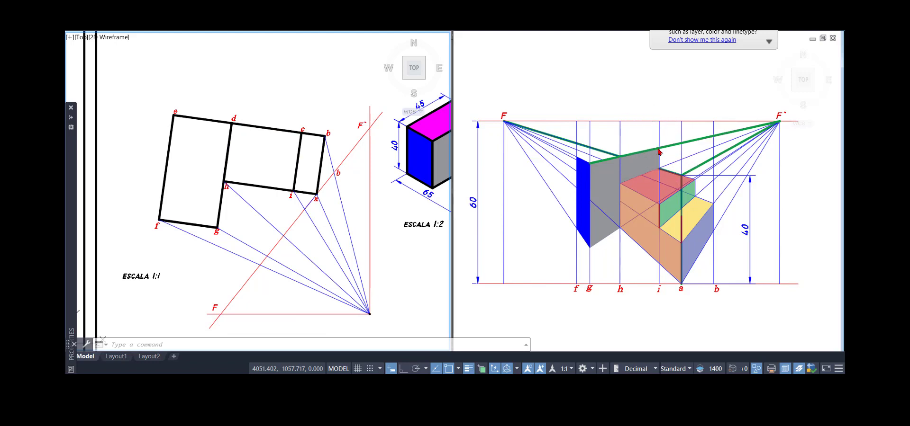
click(532, 96)
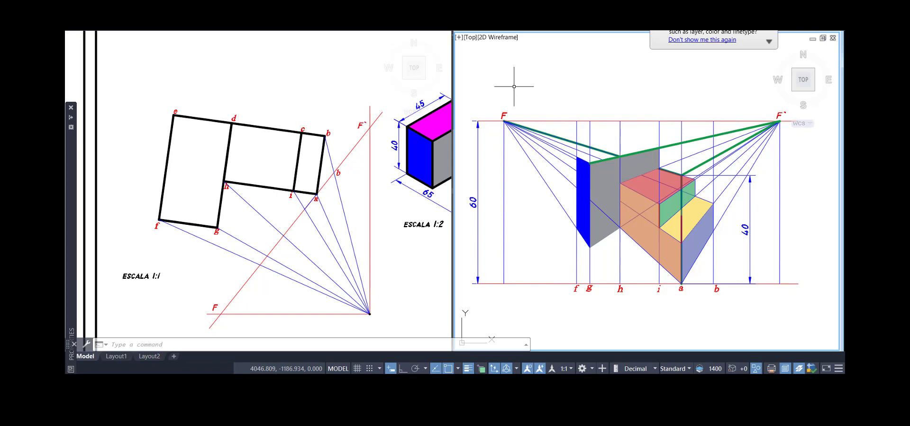
text(l)
key(Return)
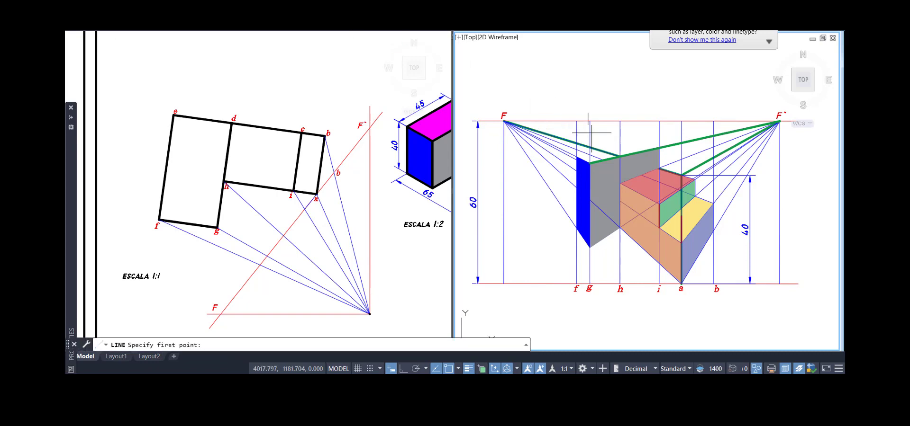
click(504, 122)
key(Escape)
scroll(599, 158, up, 4)
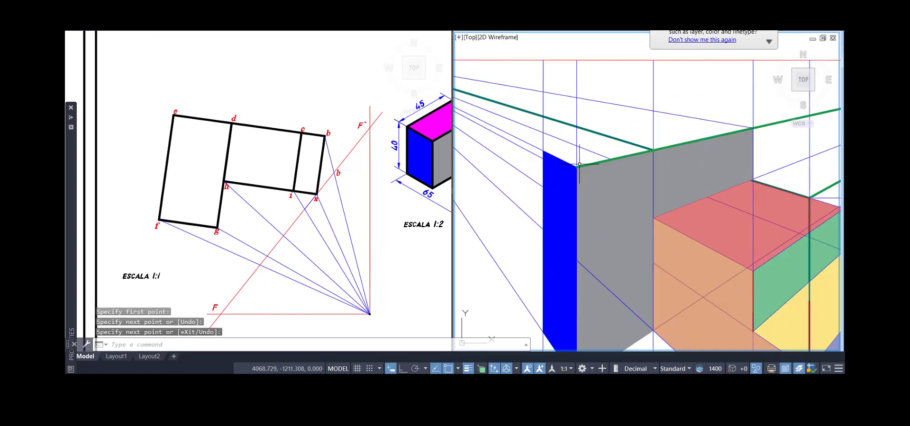
Draw a line from the blue face's upper corner on the vertical at f to vanishing point F`.
key(Return)
click(542, 154)
scroll(543, 155, down, 4)
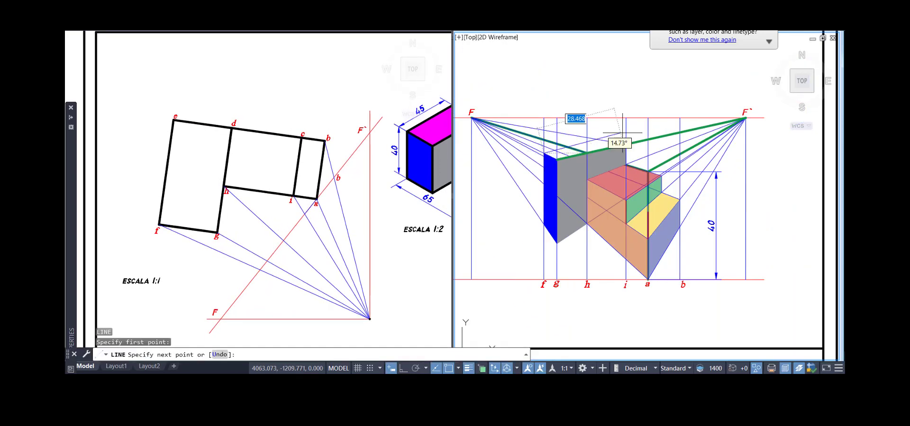
click(744, 118)
key(Return)
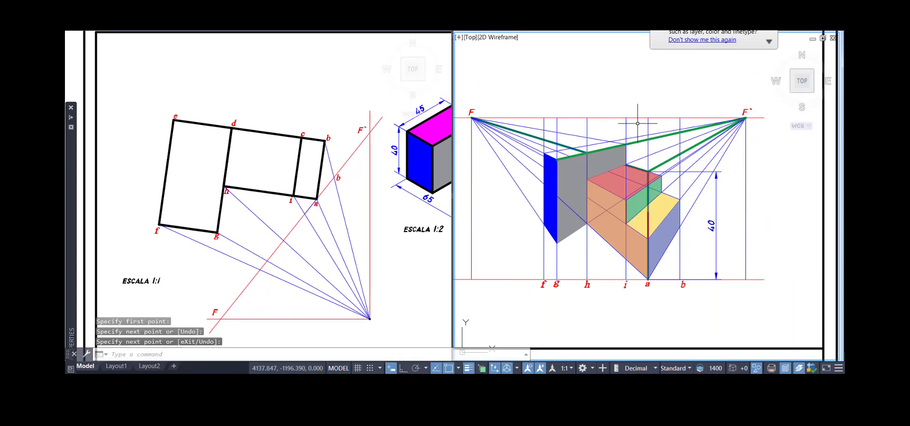
Fill every region of the tall block's top face in the perspective with solid magenta.
scroll(566, 148, up, 4)
scroll(641, 145, down, 2)
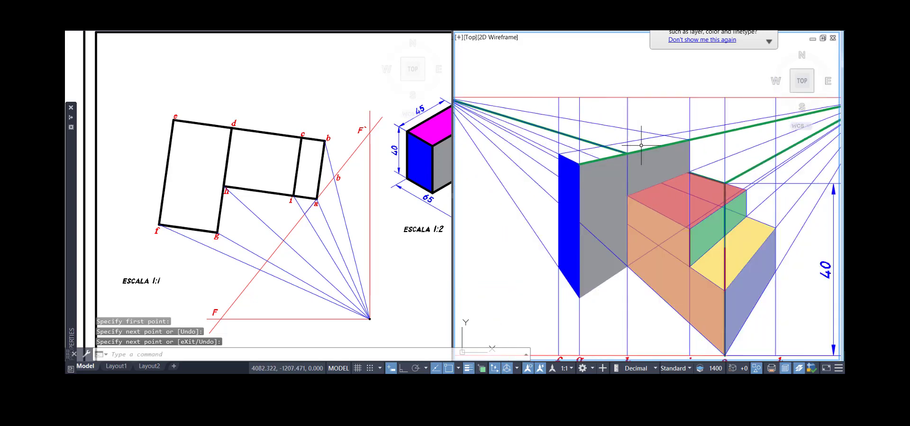
click(378, 47)
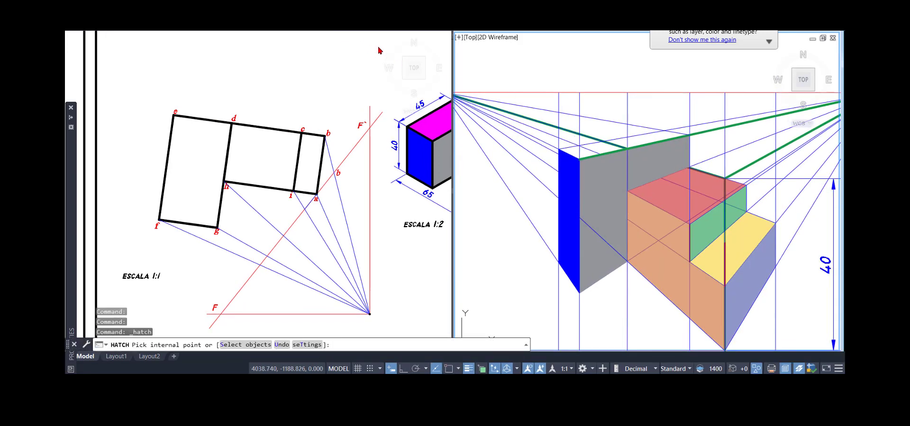
scroll(585, 149, up, 2)
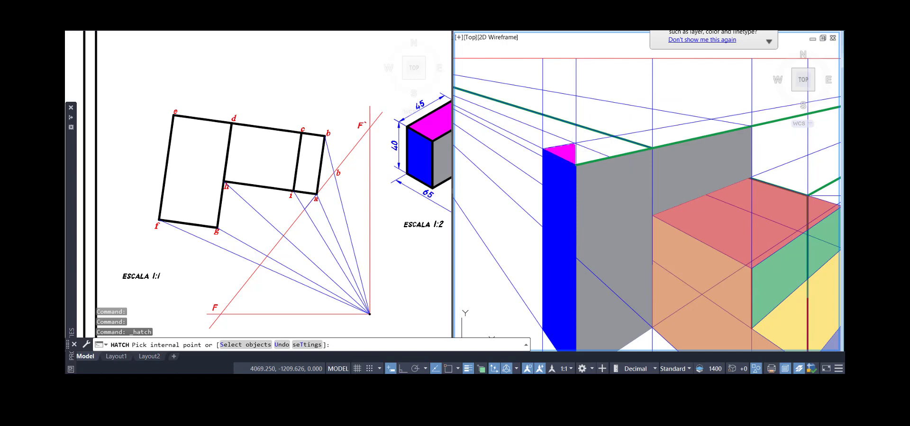
click(571, 152)
click(592, 157)
click(606, 142)
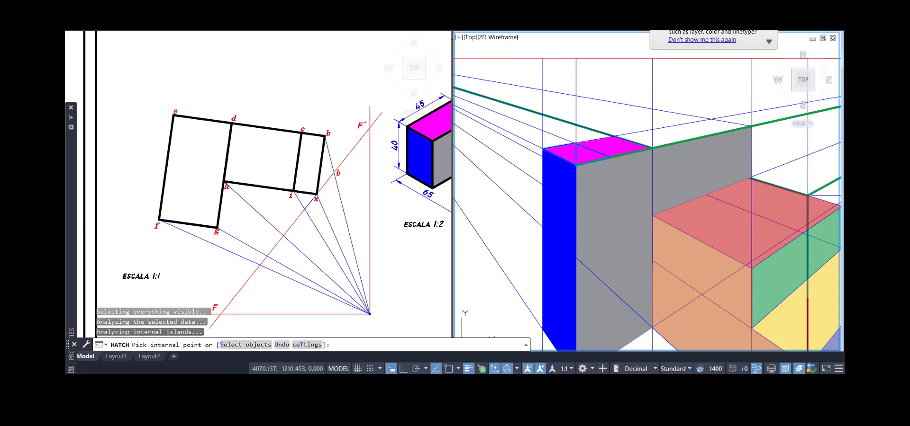
click(638, 136)
click(657, 136)
scroll(628, 111, down, 2)
key(Return)
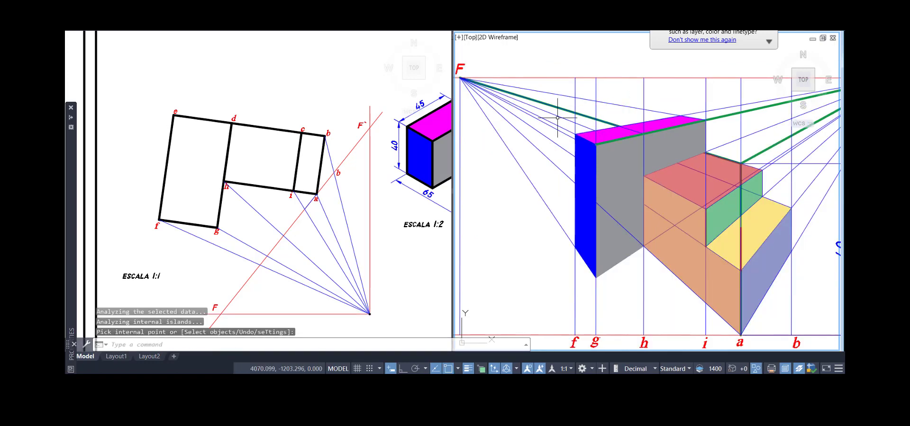
scroll(555, 119, down, 2)
mouse_move(548, 192)
middle_down()
mouse_move(596, 189)
mouse_move(555, 202)
middle_up()
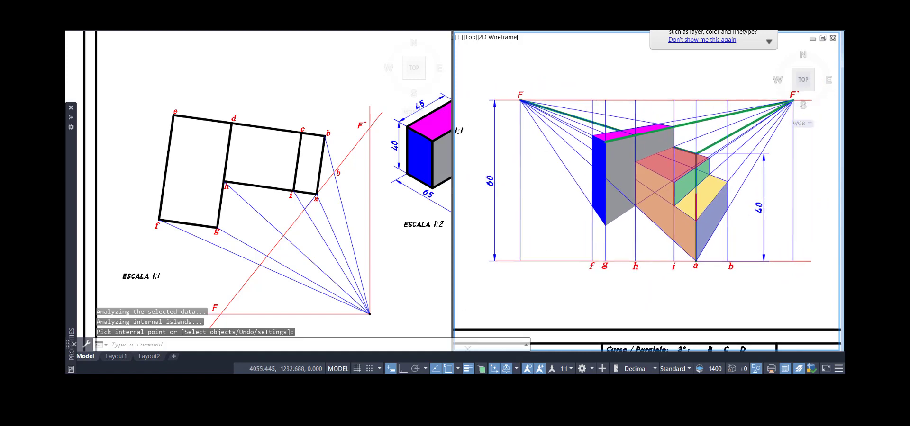
Set the current object colour to White and the lineweight to 0.50 mm for tracing the final edges.
click(335, 88)
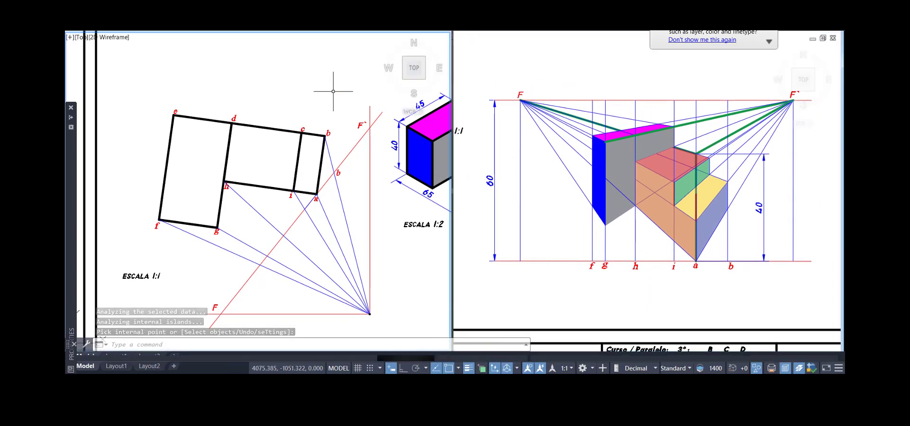
scroll(267, 113, down, 2)
mouse_move(326, 132)
middle_down()
mouse_move(313, 132)
mouse_move(290, 166)
mouse_move(275, 159)
middle_up()
scroll(289, 166, up, 2)
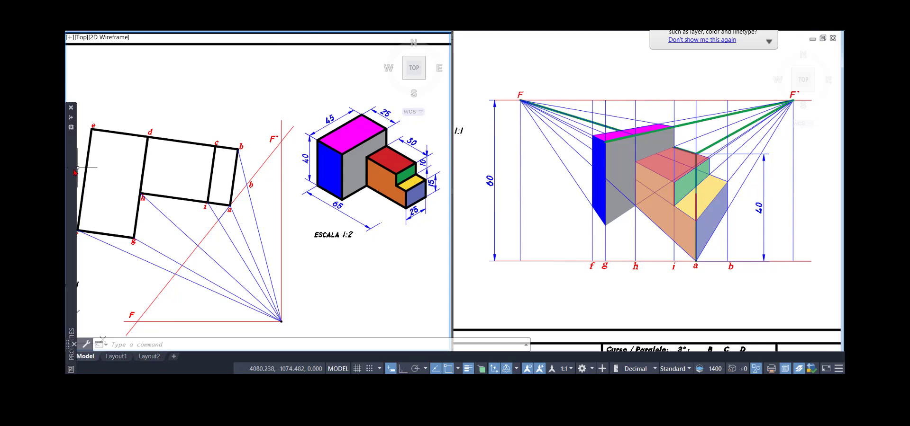
mouse_move(73, 168)
click(163, 140)
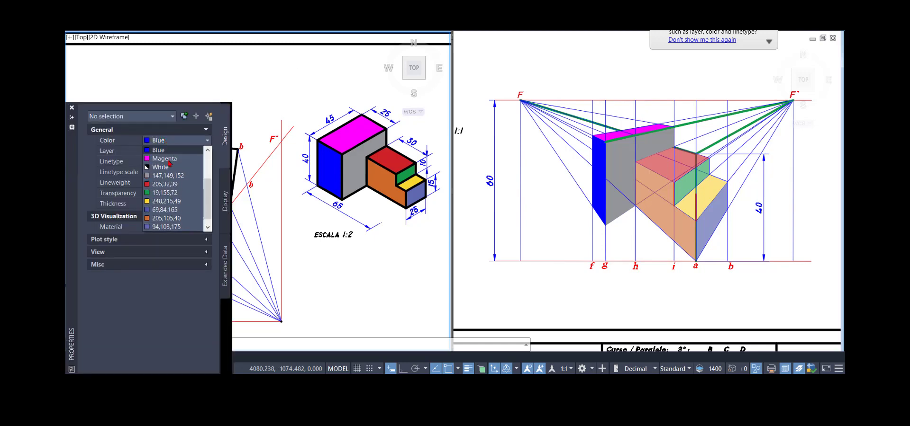
click(171, 168)
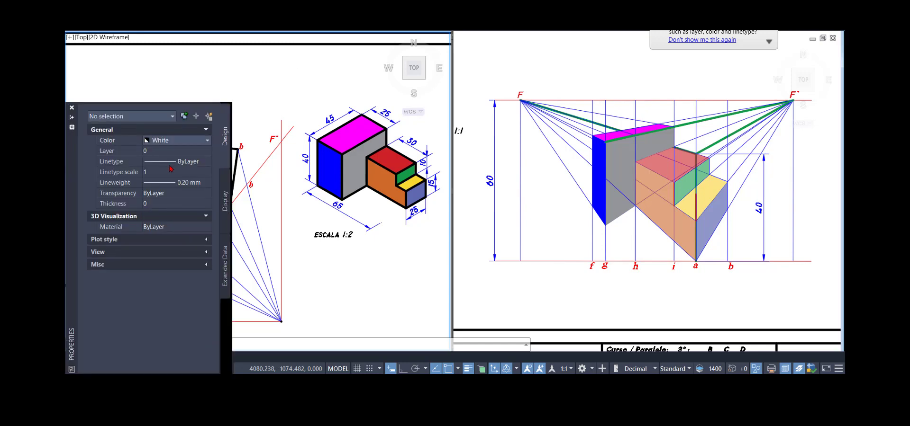
click(187, 183)
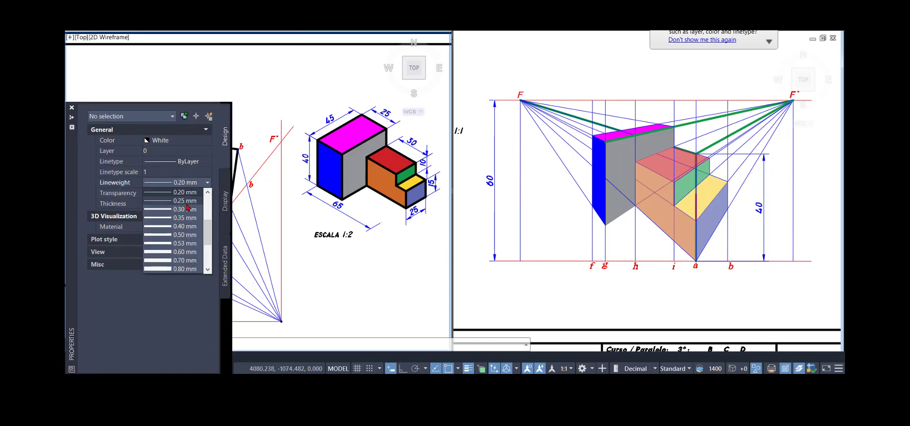
click(189, 236)
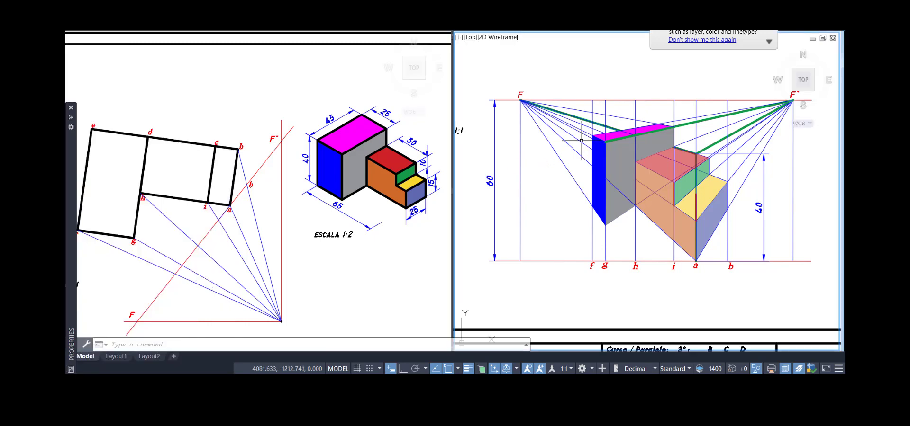
Trace the outline of the perspective's lilac face with lines between the verticals at a and b.
click(597, 157)
text(l)
key(Return)
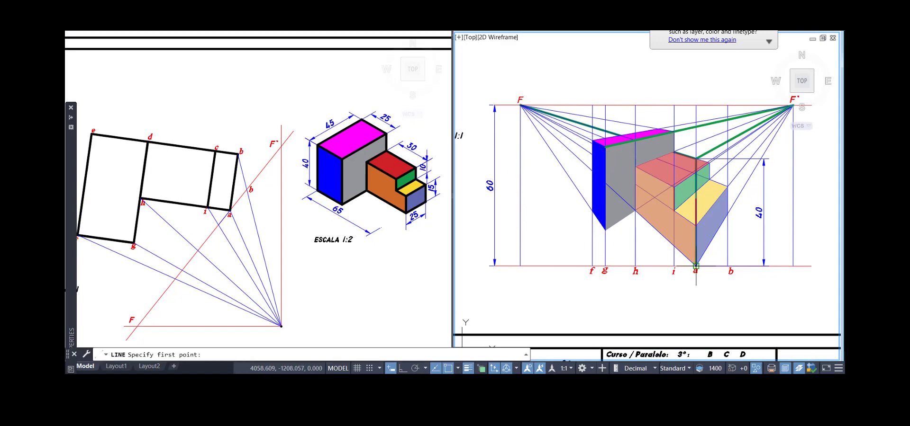
scroll(704, 269, up, 4)
click(680, 261)
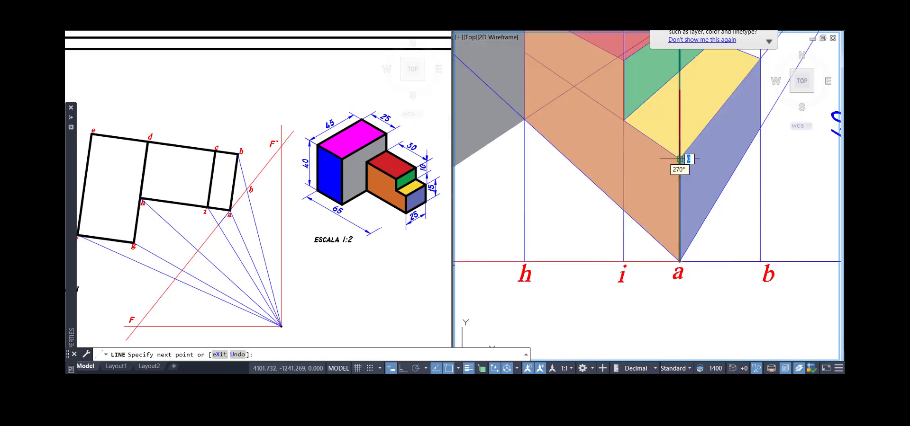
click(735, 106)
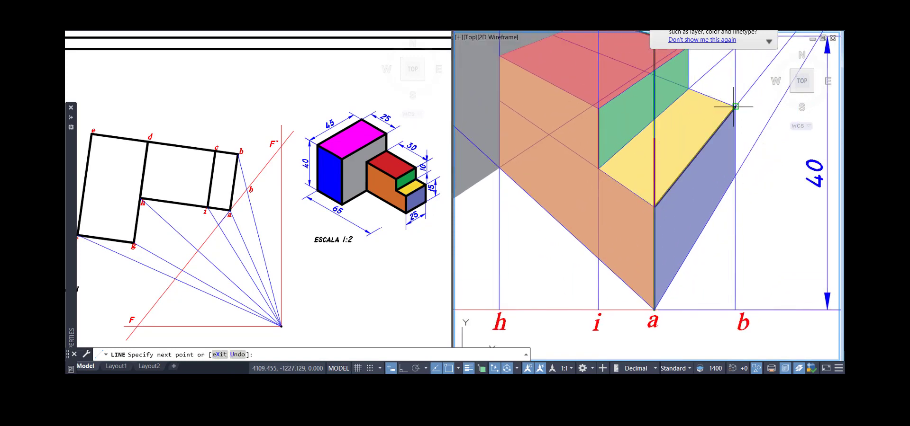
click(654, 310)
key(Return)
Trace the orange face's outline from the yellow face's front corner, around the step to the vertical at h, and down to a.
scroll(589, 206, down, 2)
key(Return)
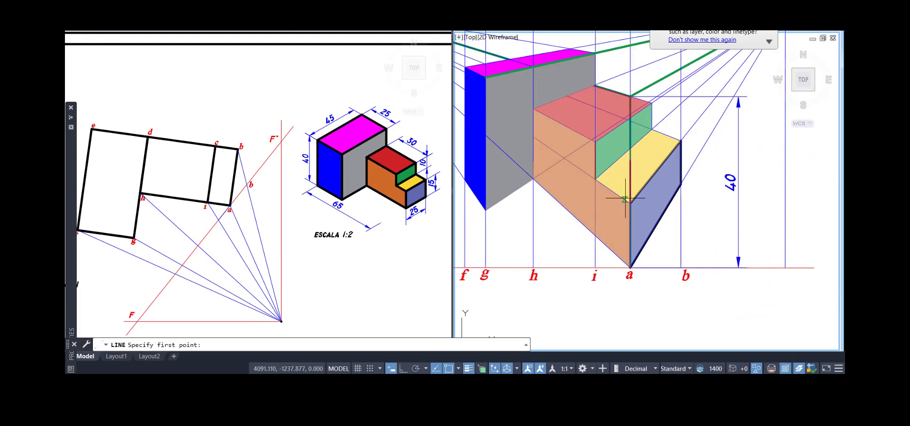
click(629, 202)
click(595, 179)
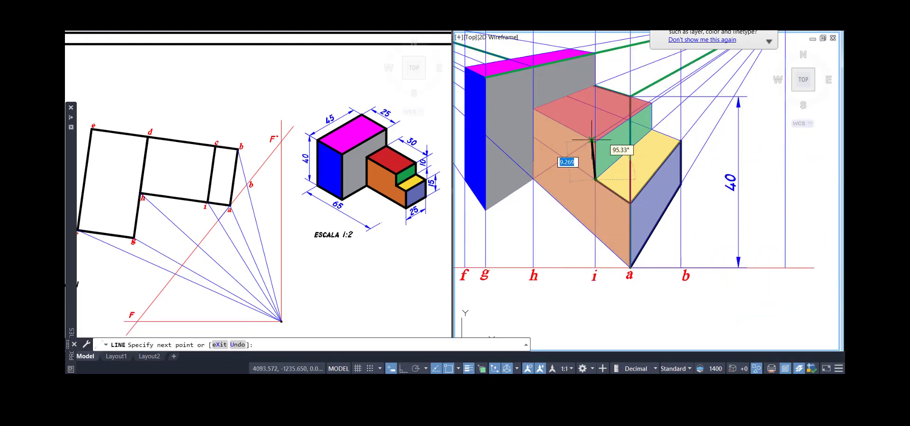
click(595, 142)
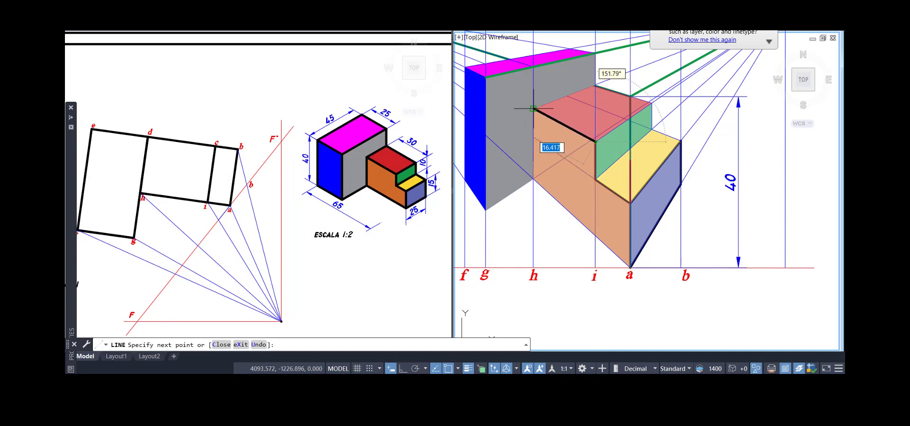
click(533, 108)
click(533, 178)
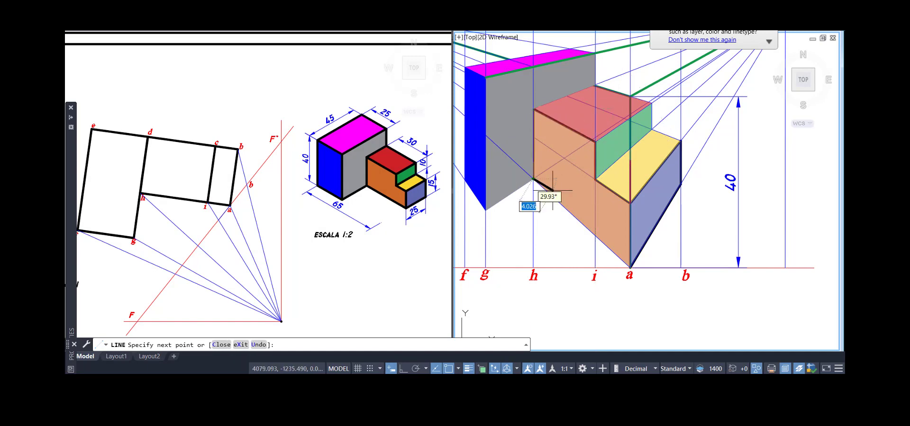
click(630, 268)
key(Return)
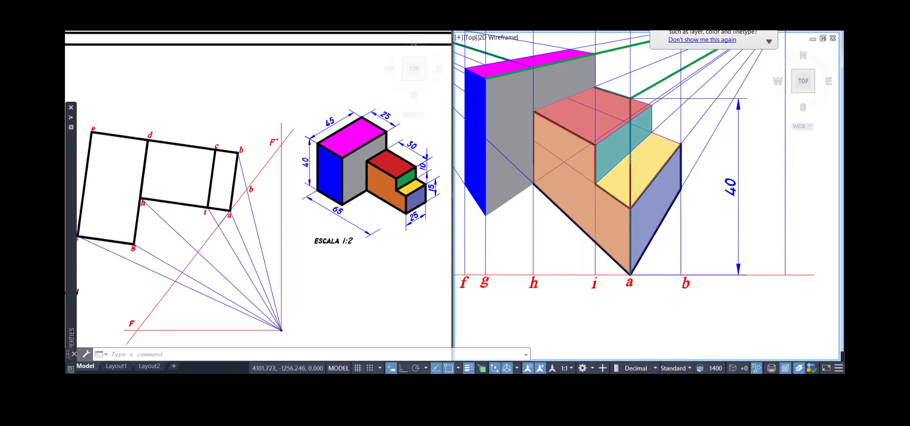
Draw the yellow face's inner and back edges from its corner on the vertical at i to the lilac face's upper corner.
key(Return)
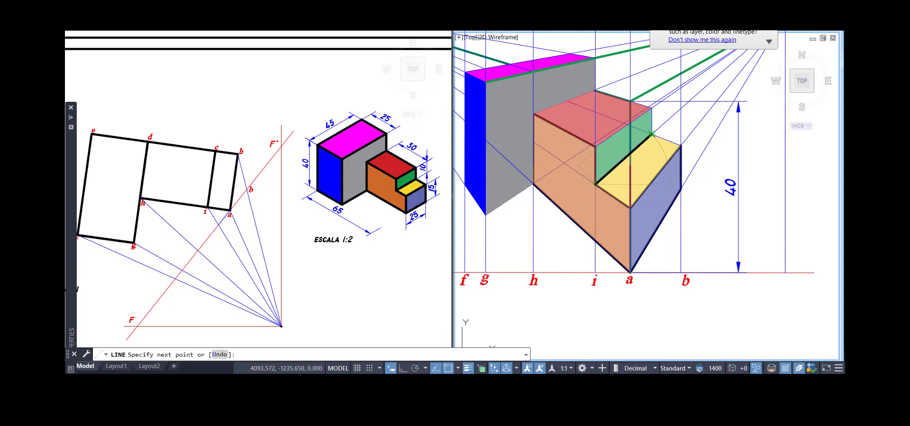
click(651, 134)
key(Escape)
Delete the yellow, lilac and orange fills from the stepped block in the perspective.
click(648, 170)
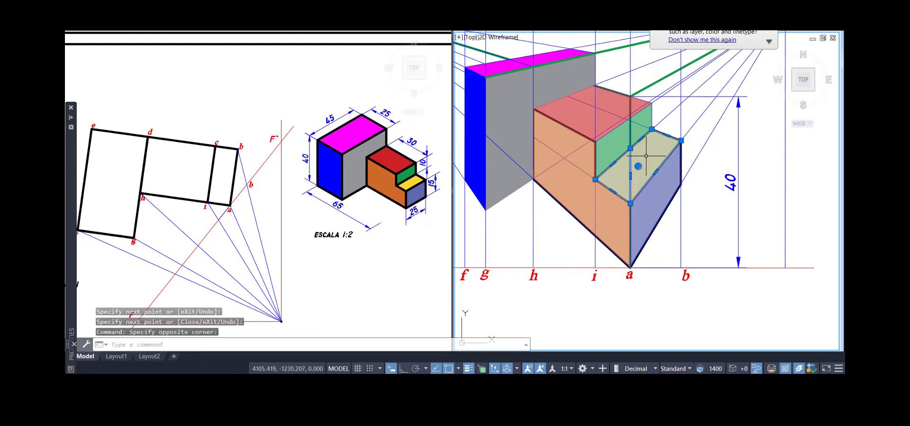
key(Delete)
click(644, 205)
key(Delete)
click(617, 211)
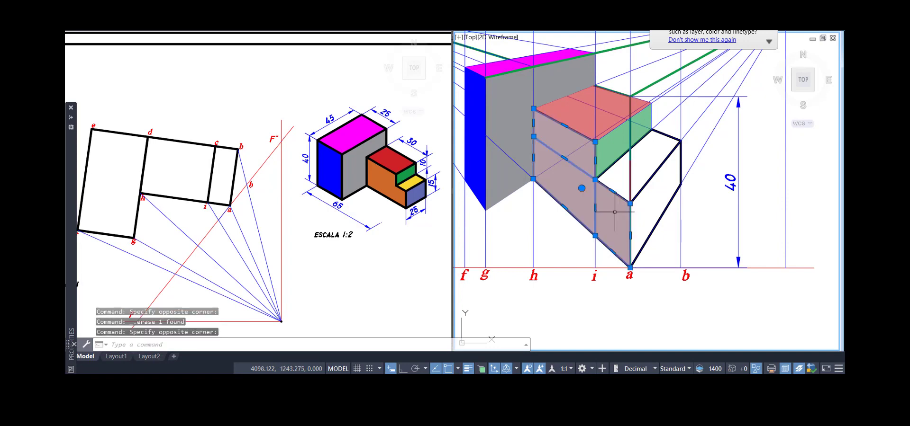
key(Delete)
Trace the green face's back vertical edge and its upper edge to the red face's front corner.
middle_drag(536, 162, 588, 192)
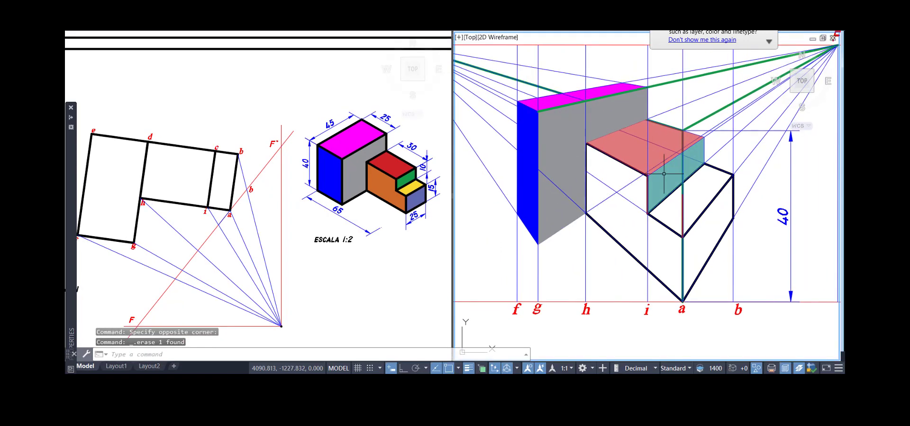
text(l)
key(Return)
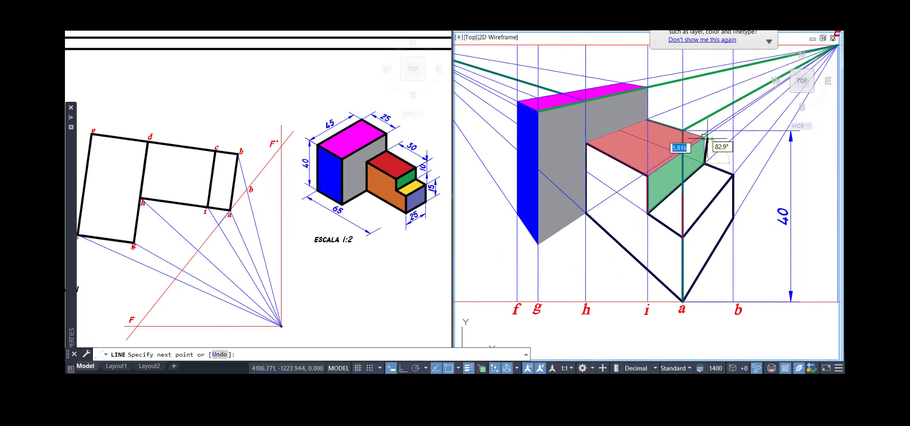
scroll(706, 138, up, 2)
click(648, 175)
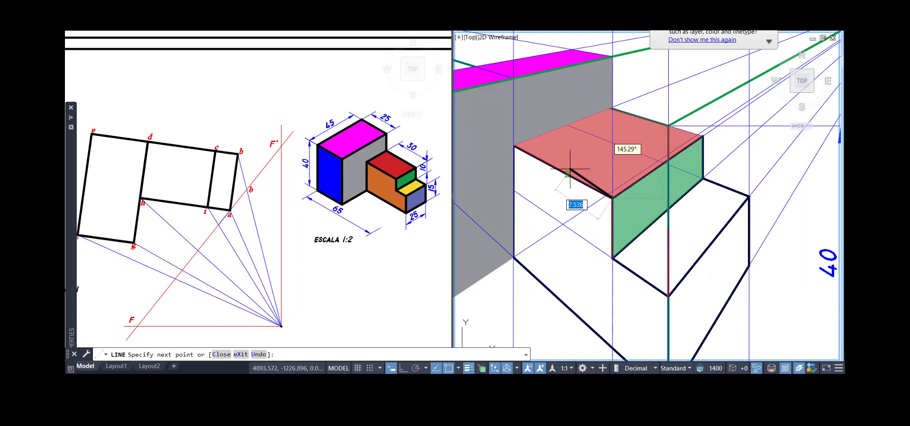
key(Escape)
Trace the red face's two back edges, from the green face's upper back corner around to the vertical at h.
key(Return)
click(703, 132)
scroll(629, 105, up, 2)
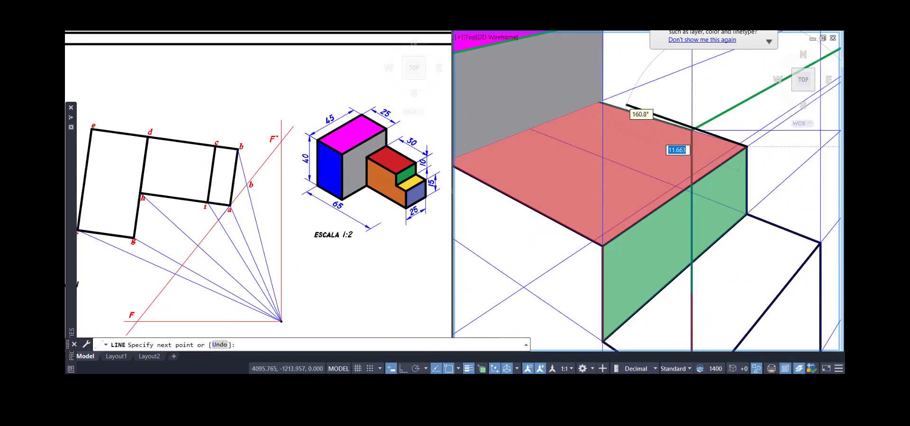
scroll(625, 105, up, 2)
click(587, 101)
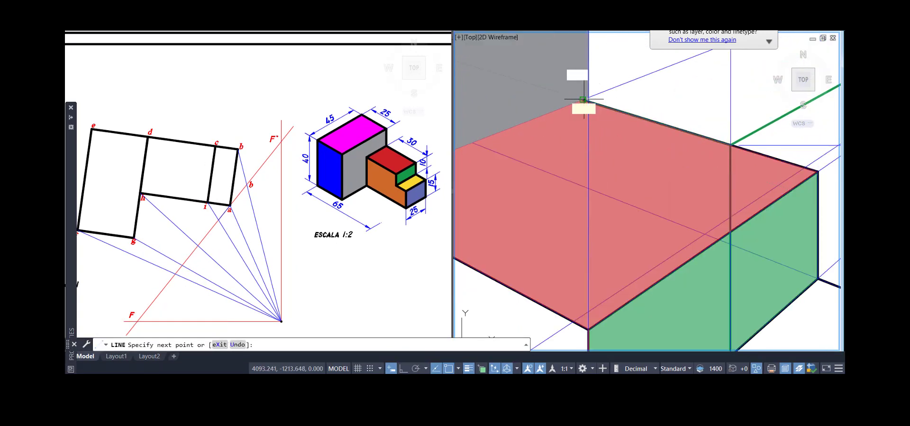
key(Escape)
scroll(567, 95, down, 4)
key(Return)
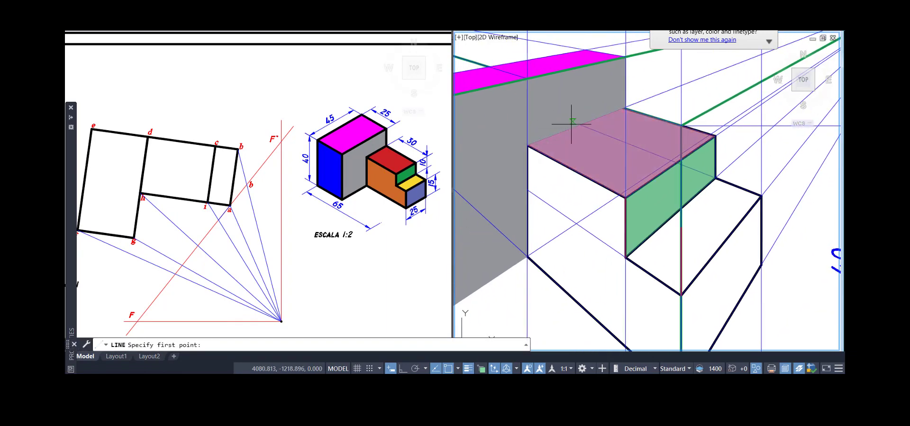
click(623, 108)
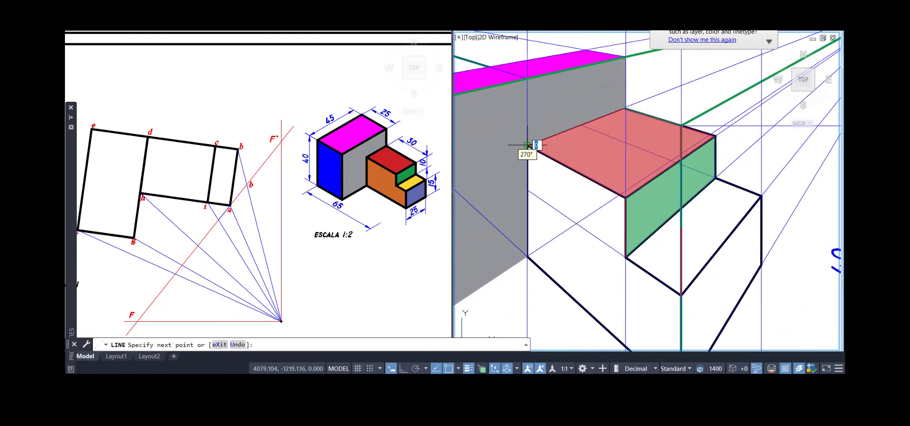
click(526, 144)
key(Escape)
Draw a vertical line up from the red face's rear corner past the magenta face and trim its overshoot there.
scroll(591, 103, up, 3)
scroll(590, 103, up, 2)
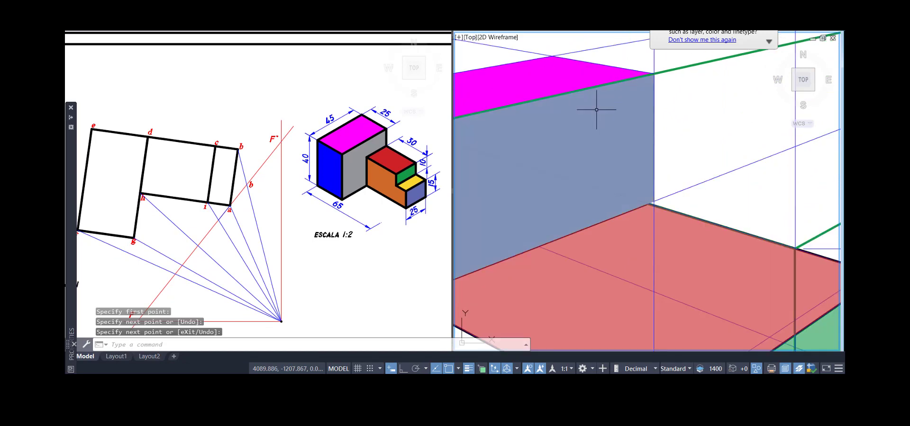
key(Return)
click(646, 203)
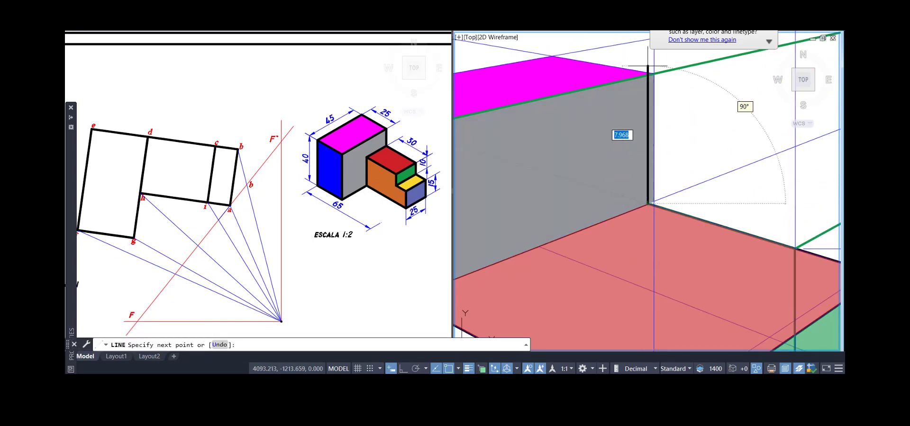
click(647, 61)
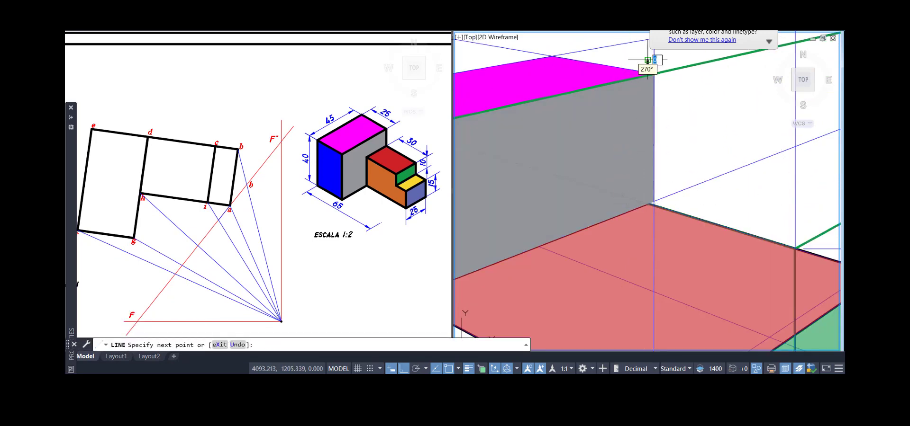
key(Return)
text(tr)
key(Return)
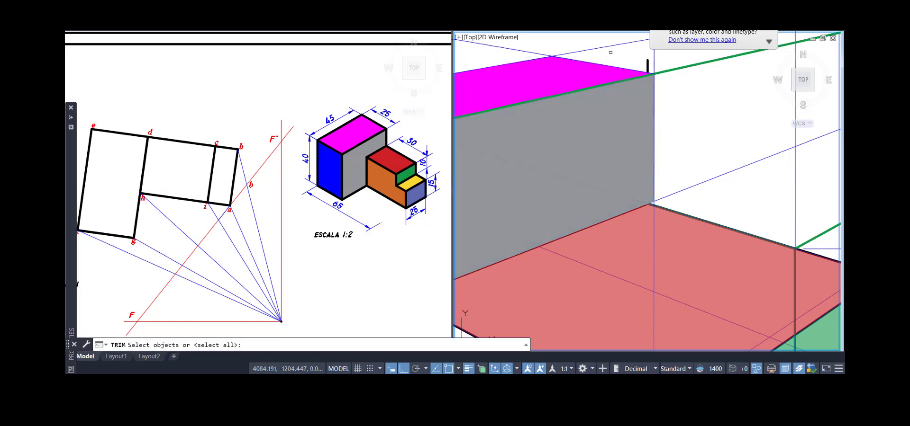
key(Return)
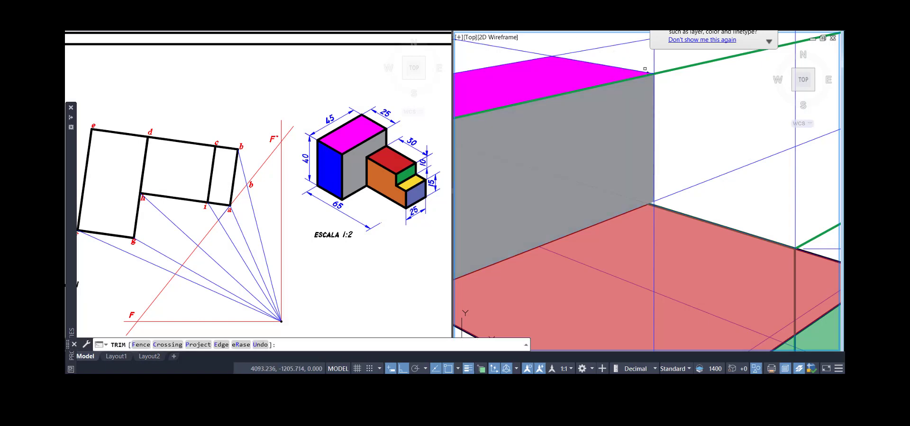
scroll(644, 69, down, 5)
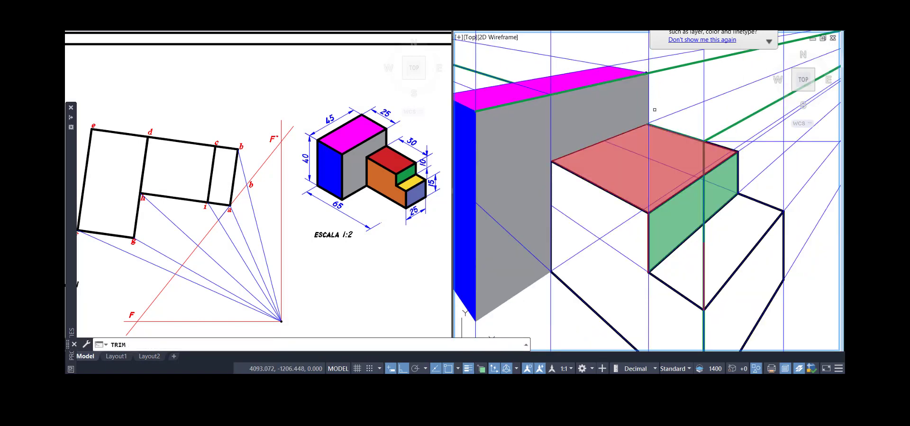
Delete the grey, red, green, magenta and blue fills from the perspective.
key(Escape)
click(621, 109)
key(Delete)
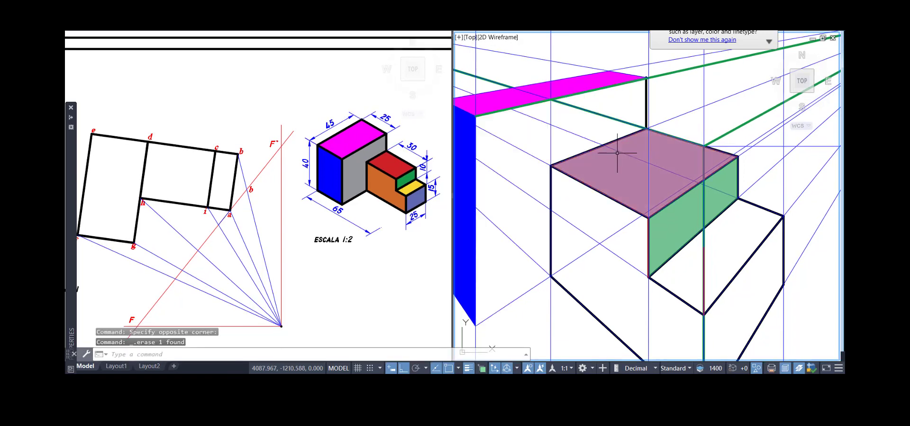
click(629, 145)
key(Delete)
click(673, 204)
key(Delete)
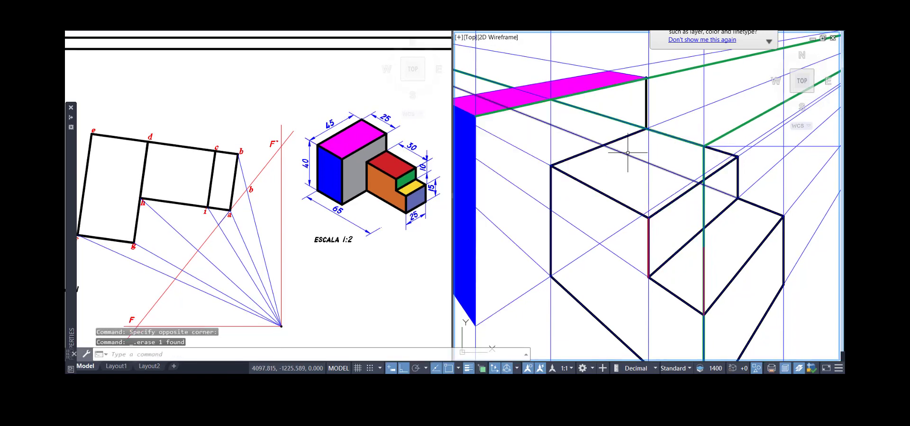
click(610, 80)
key(Delete)
mouse_move(516, 146)
middle_down()
mouse_move(573, 127)
mouse_move(555, 162)
middle_up()
click(527, 121)
key(Delete)
Trace the tall block's base edge from h to g, g's vertical edge and the upper edge back to the rear vertical.
scroll(540, 122, down, 2)
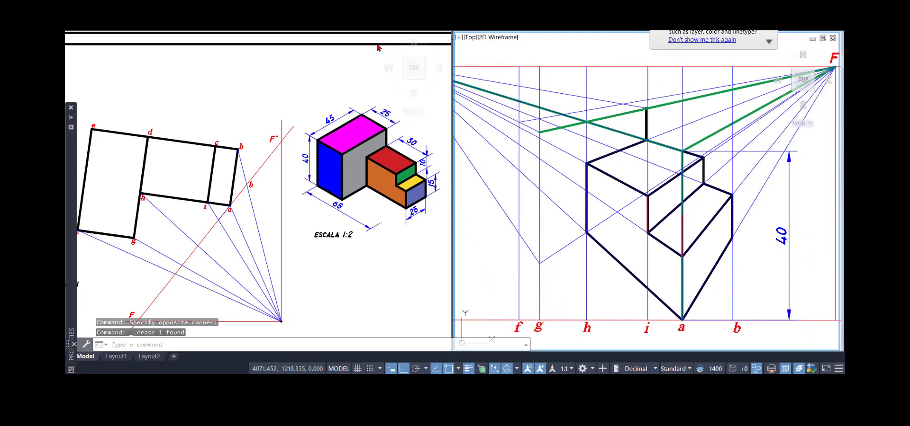
text(l)
key(Return)
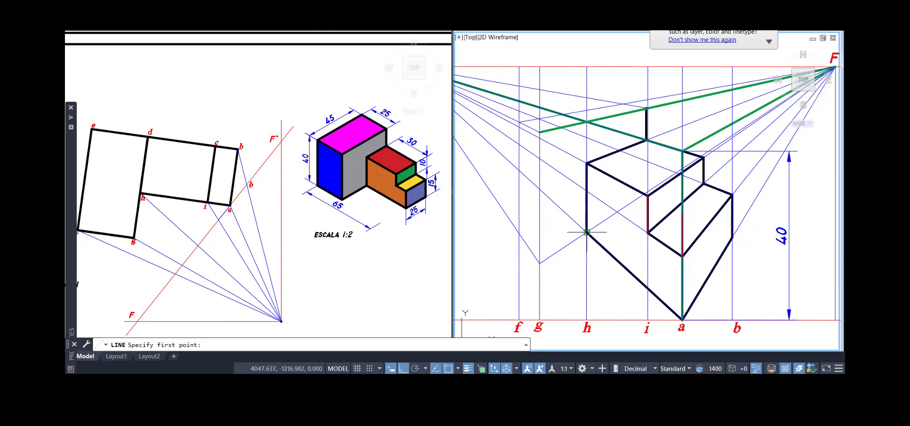
click(539, 132)
scroll(647, 112, up, 6)
scroll(637, 101, up, 4)
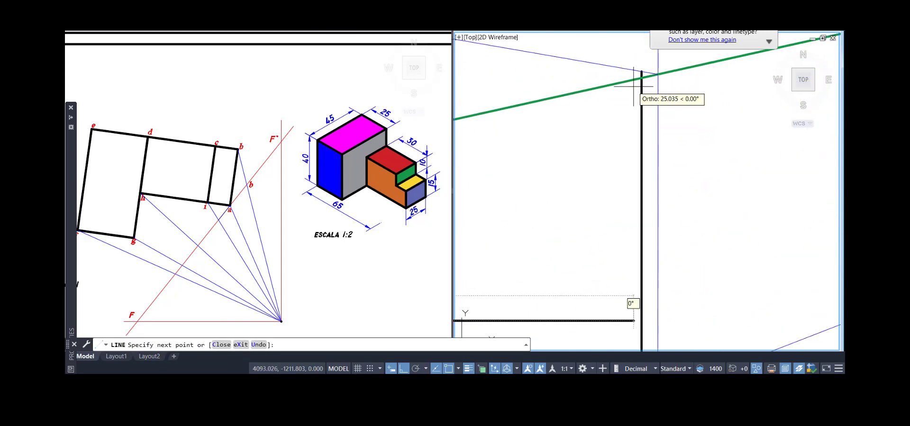
click(641, 78)
Continue the traced line from the tall block's upper rear corner to vanishing point F.
scroll(639, 80, down, 6)
middle_drag(615, 72, 731, 169)
scroll(725, 166, down, 2)
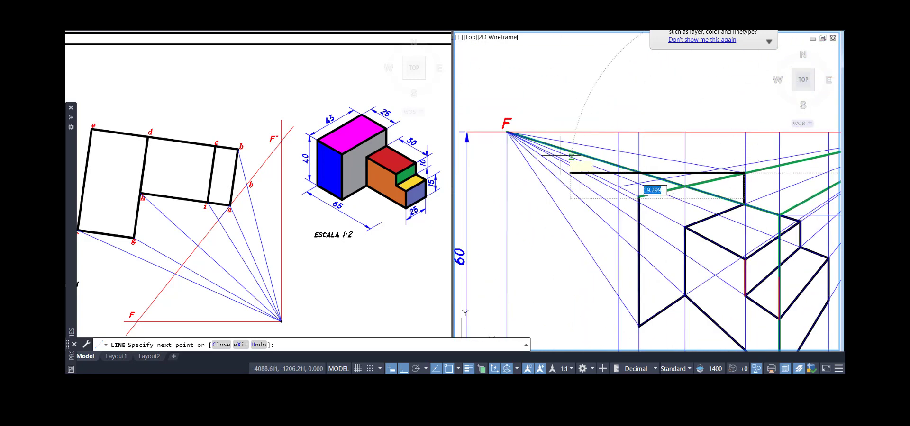
click(507, 132)
key(Return)
scroll(724, 165, up, 4)
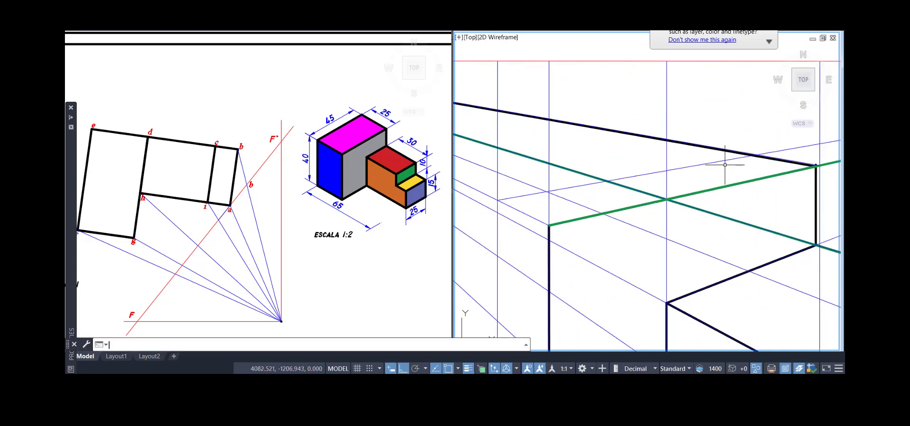
Trace the back upper edge from the line to F toward f, f's vertical edge and the base edge to g.
click(753, 155)
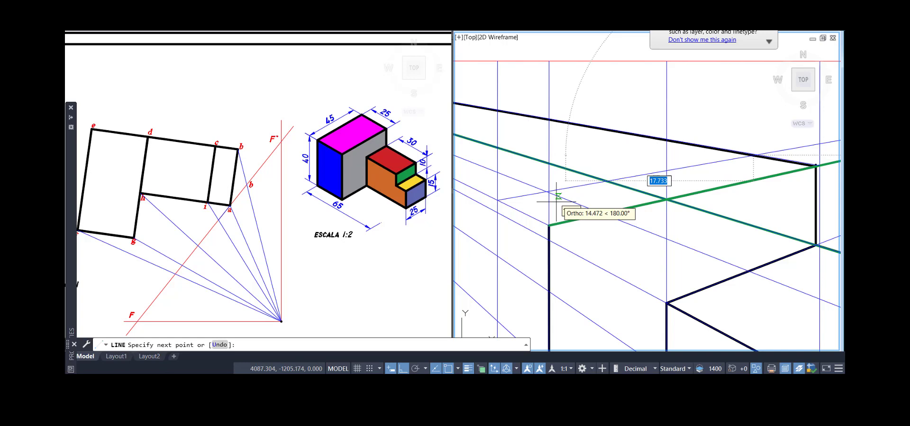
click(498, 200)
middle_drag(502, 246, 521, 203)
scroll(521, 161, down, 3)
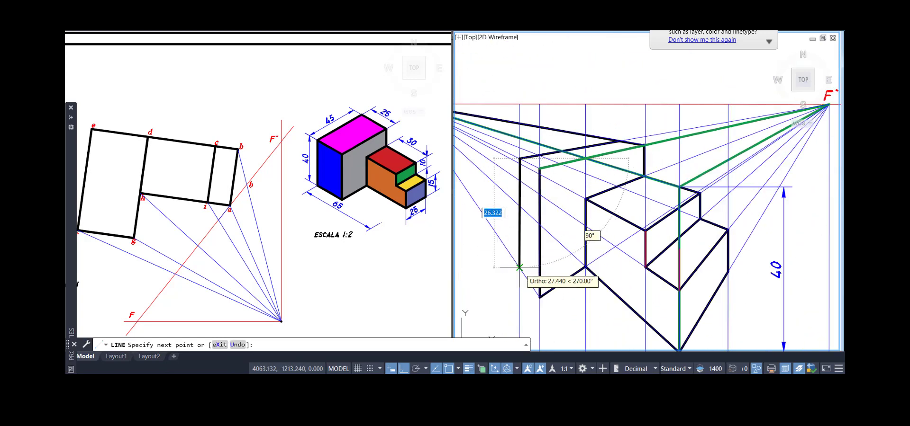
click(519, 267)
key(Return)
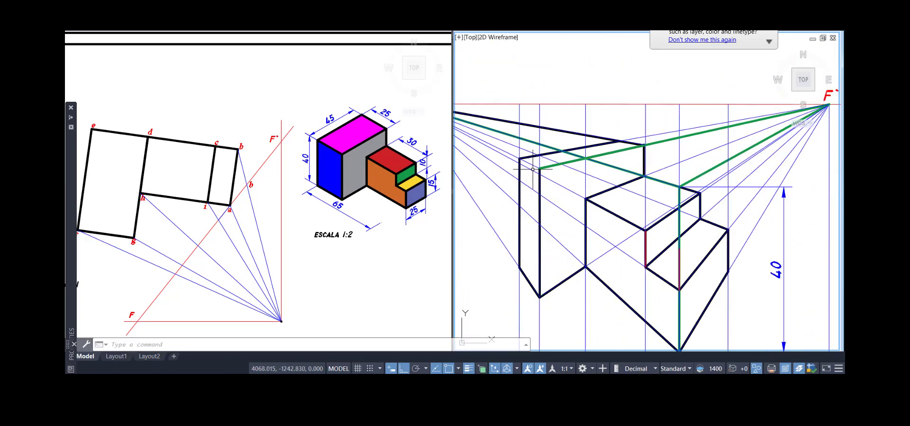
Try to join the upper corners of g and f, and undo the edges traced around f.
key(Return)
scroll(534, 166, up, 3)
click(546, 171)
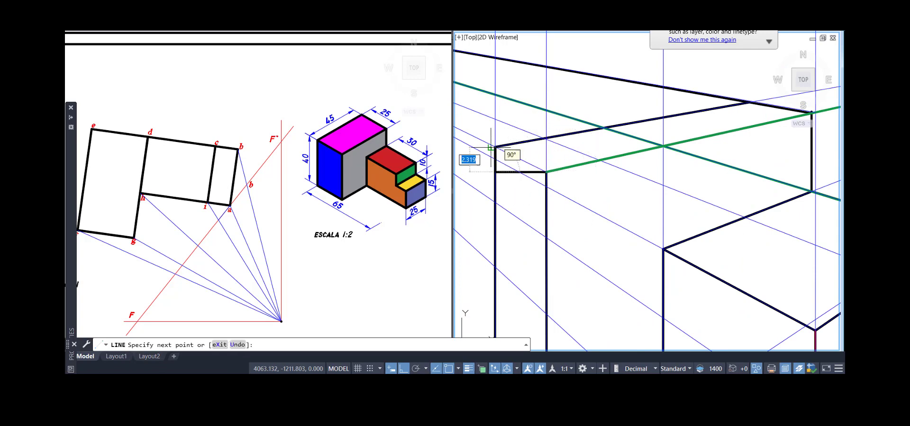
click(495, 172)
key(Return)
key(ctrl+z)
key(ctrl+z)
key(ctrl+z)
key(ctrl+z)
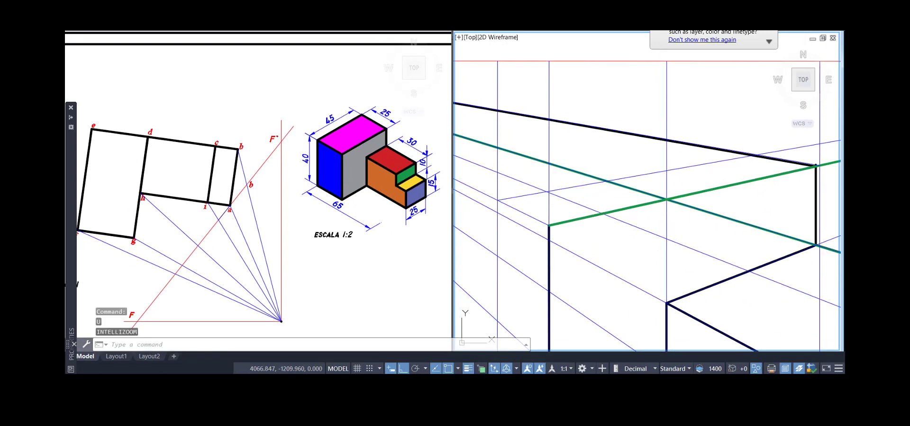
Trace the back upper edge from its crossing with the F line to f's upper corner, and on to g's upper corner.
text(l)
key(Return)
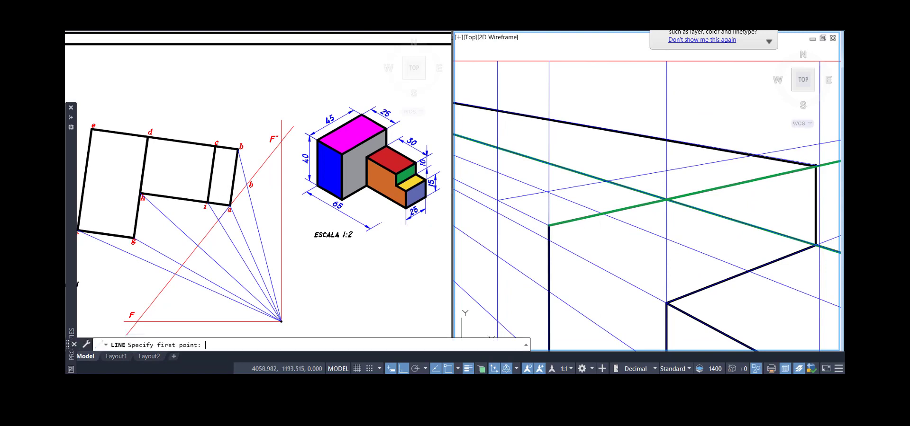
click(752, 155)
click(498, 201)
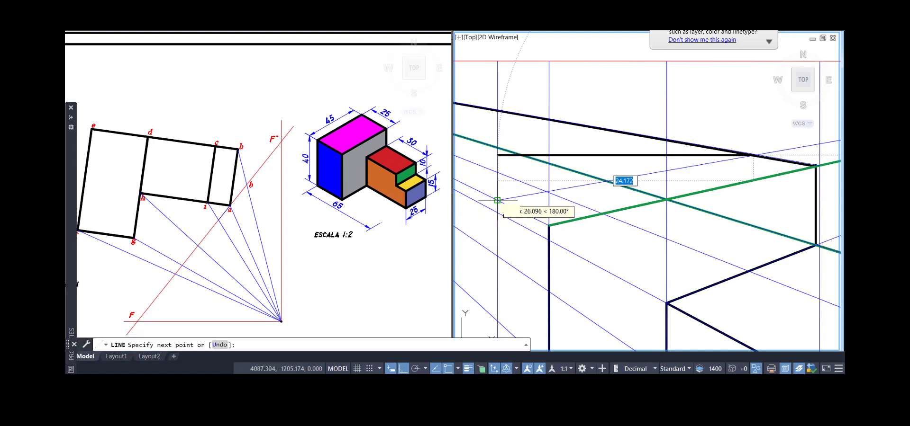
click(553, 226)
key(Return)
scroll(524, 195, down, 2)
middle_drag(524, 194, 558, 74)
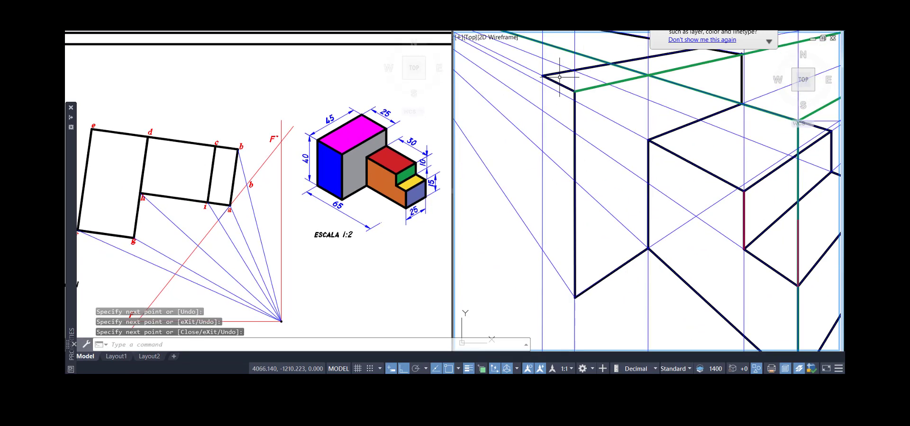
Trace f's vertical edge from its upper corner and the base edge from f to g.
text(l)
key(Return)
click(542, 249)
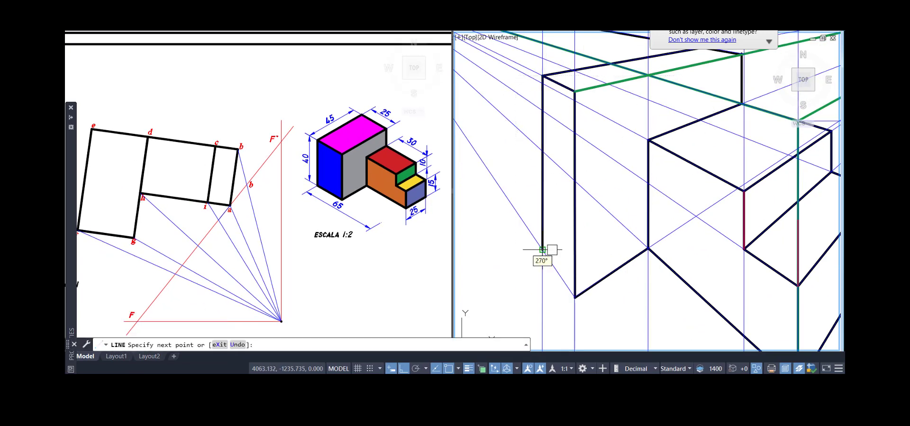
click(574, 297)
key(Return)
scroll(564, 192, down, 2)
middle_drag(618, 148, 535, 199)
scroll(588, 169, up, 4)
scroll(588, 169, up, 4)
text(l)
key(Return)
scroll(653, 142, up, 2)
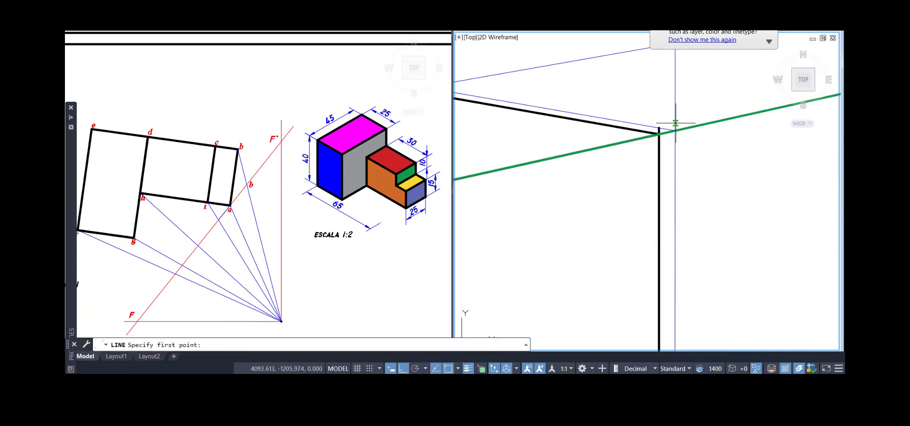
click(635, 142)
scroll(611, 154, down, 5)
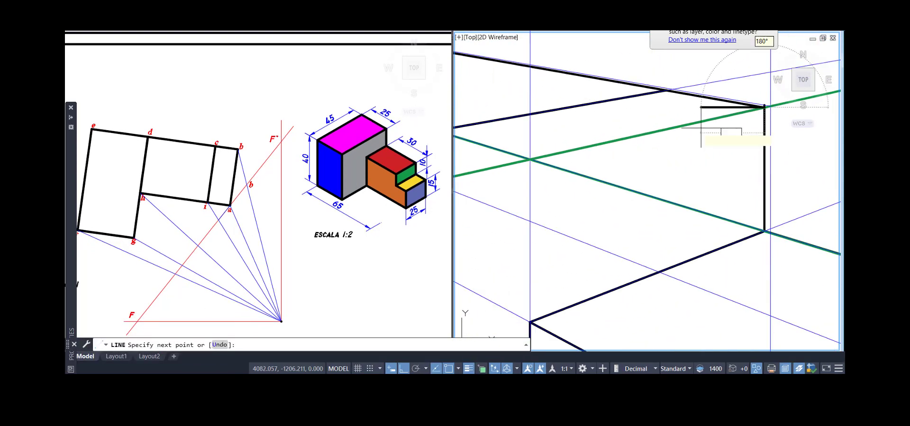
scroll(611, 158, up, 2)
key(Escape)
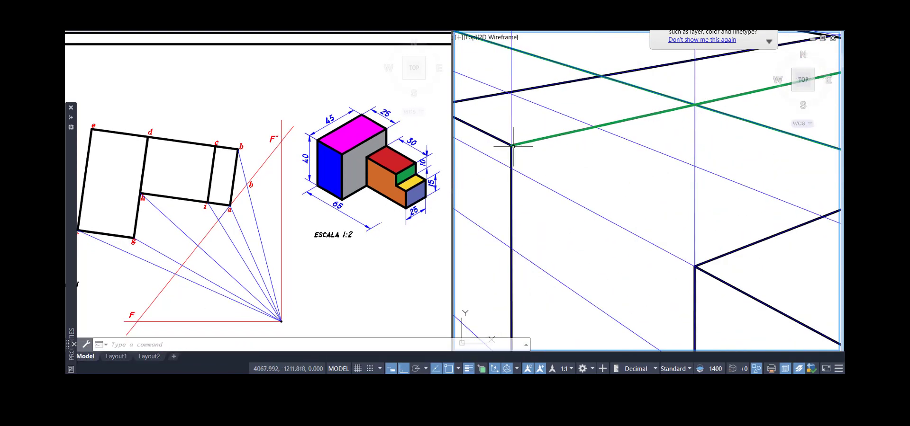
Delete the green line running along the tall block's upper front edge toward F`.
middle_drag(512, 142, 510, 189)
scroll(510, 189, down, 2)
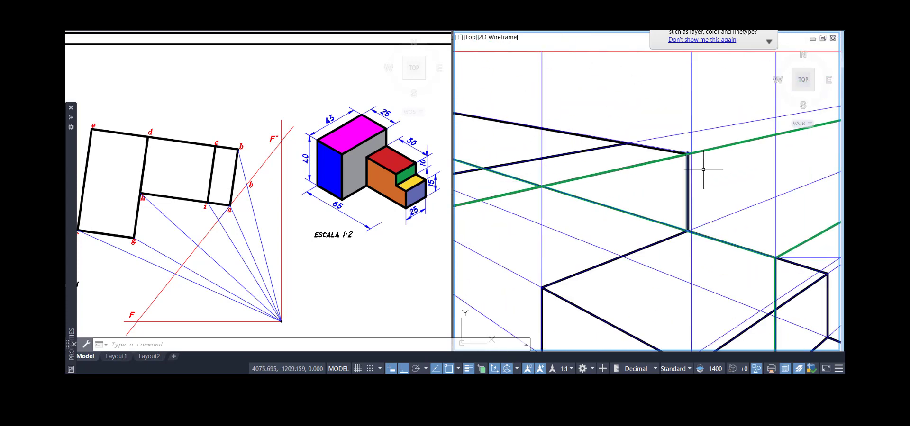
click(733, 142)
key(Delete)
Remove the rear vertical's overshoot above the tall block's upper corner using Trim and erasing the leftover piece.
scroll(690, 143, up, 5)
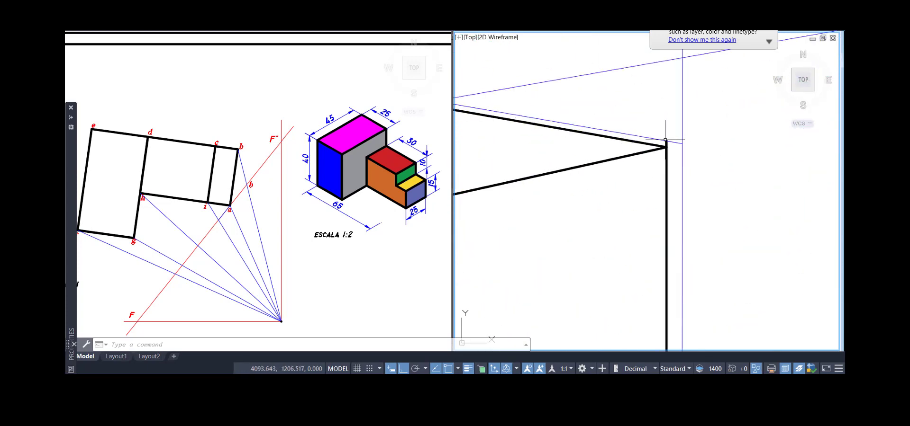
text(tr)
key(Return)
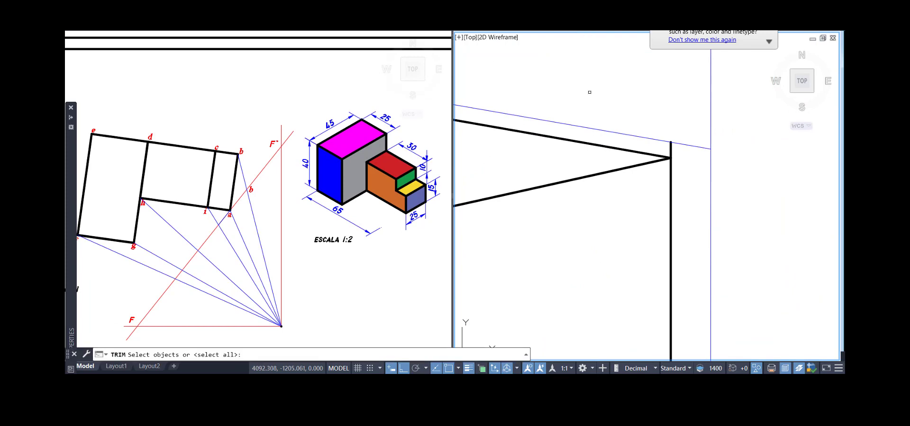
click(653, 149)
scroll(653, 128, down, 4)
key(Escape)
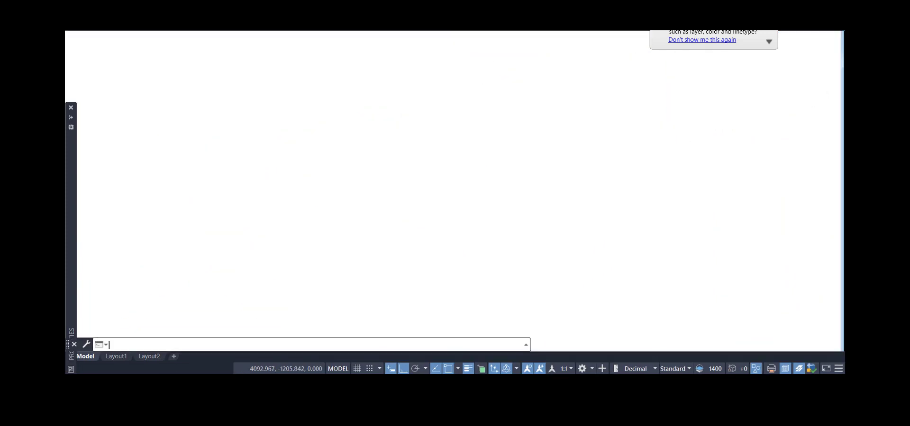
click(664, 127)
key(Delete)
scroll(654, 124, down, 3)
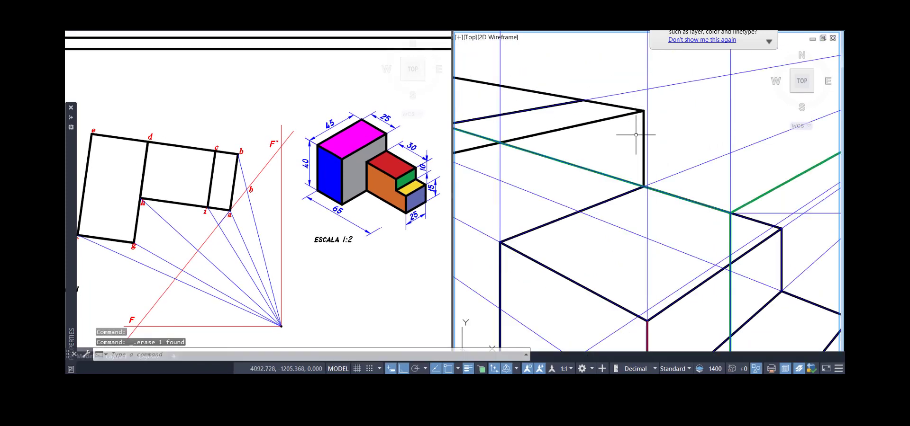
scroll(668, 135, up, 2)
scroll(616, 161, down, 4)
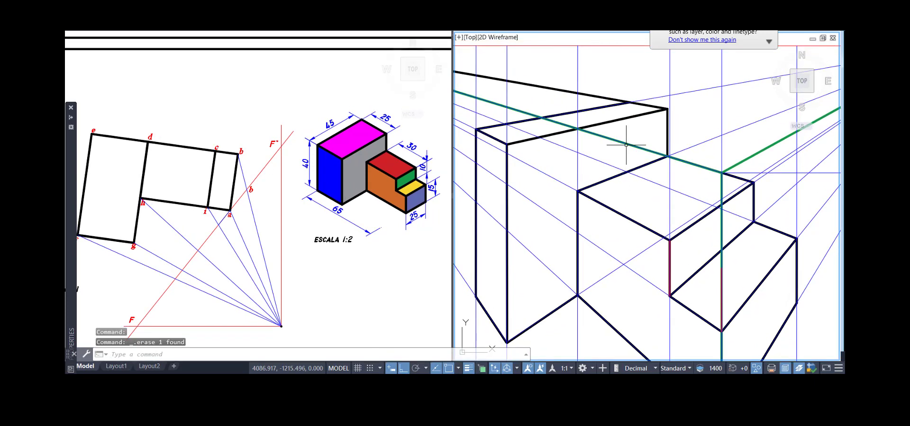
scroll(559, 152, down, 3)
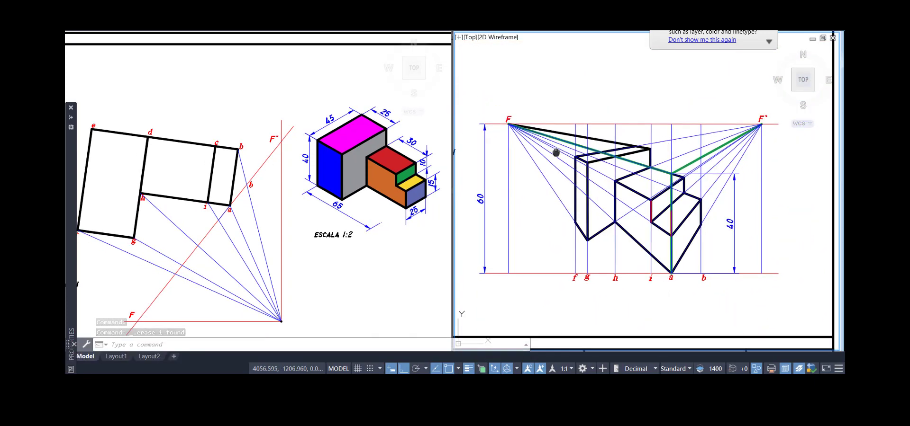
scroll(526, 214, up, 3)
click(535, 239)
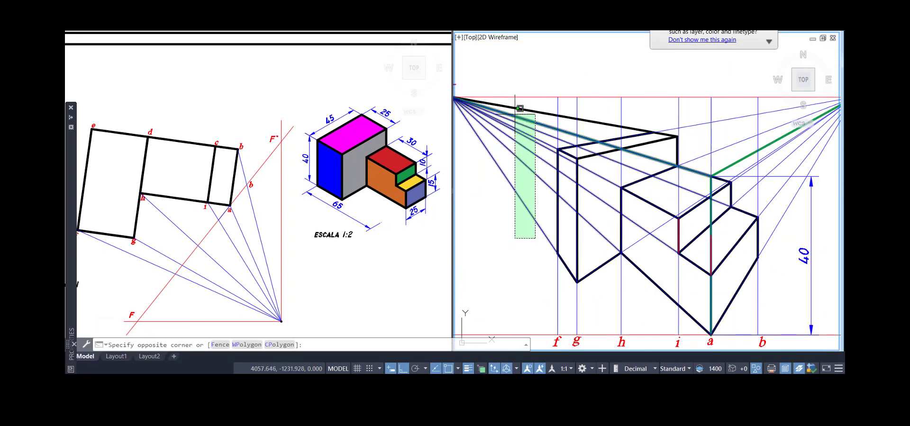
key(Escape)
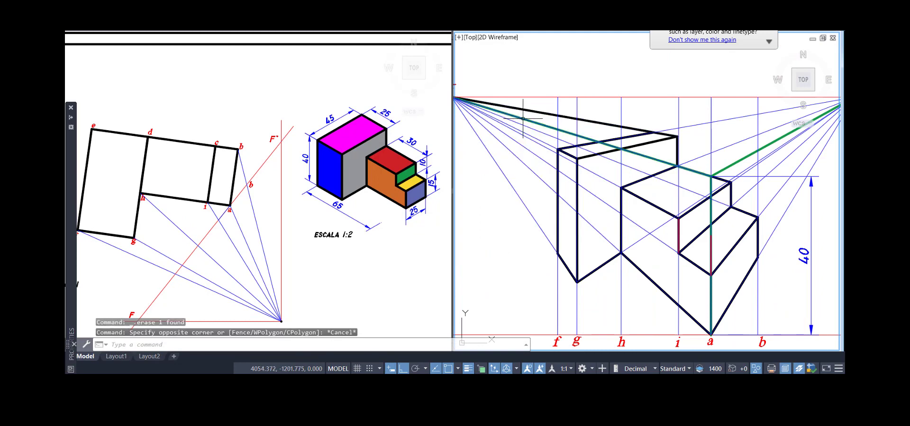
click(635, 136)
scroll(651, 125, up, 4)
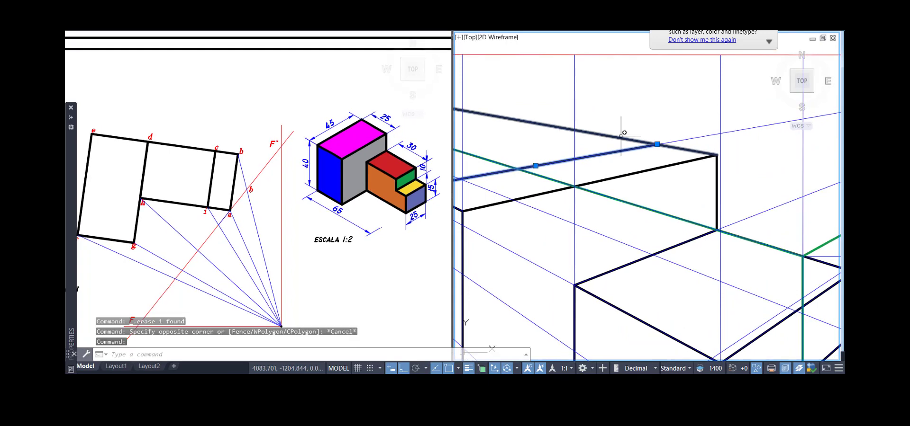
key(Escape)
Shorten the thick line from F to its junction with the back upper edge coming from f.
click(621, 138)
click(603, 114)
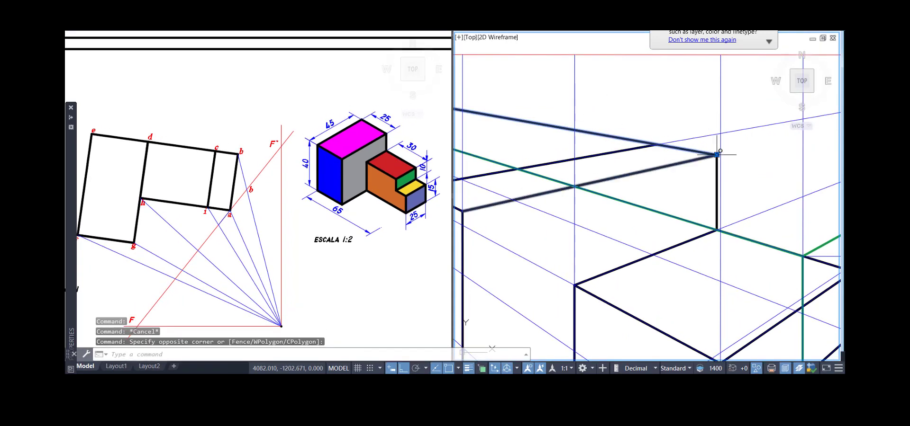
click(716, 155)
click(657, 144)
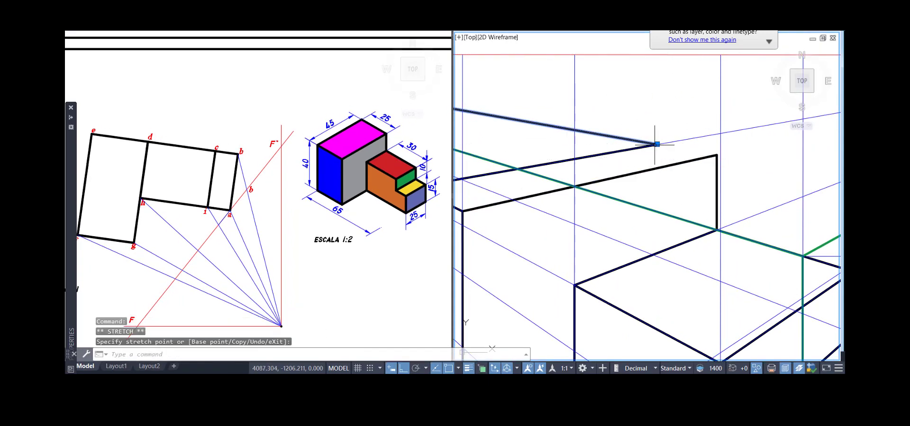
Draw a line from the end of the shortened F line to the tall block's upper rear corner above the vertical.
text(l)
key(Return)
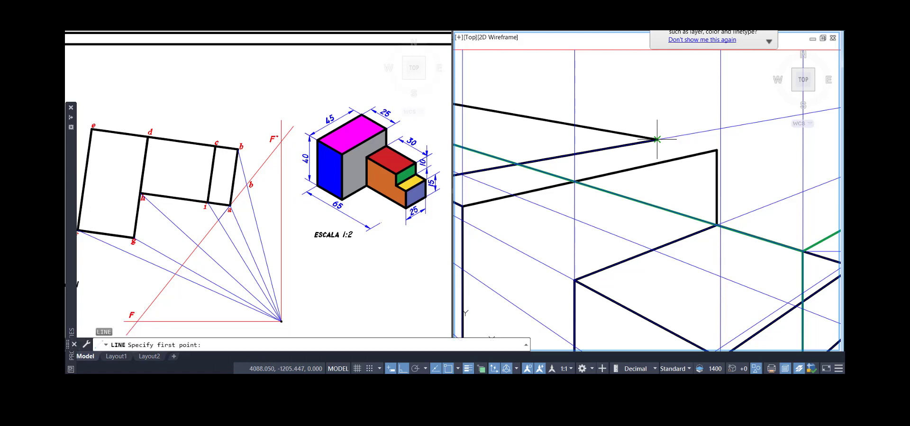
click(656, 139)
click(715, 150)
key(Return)
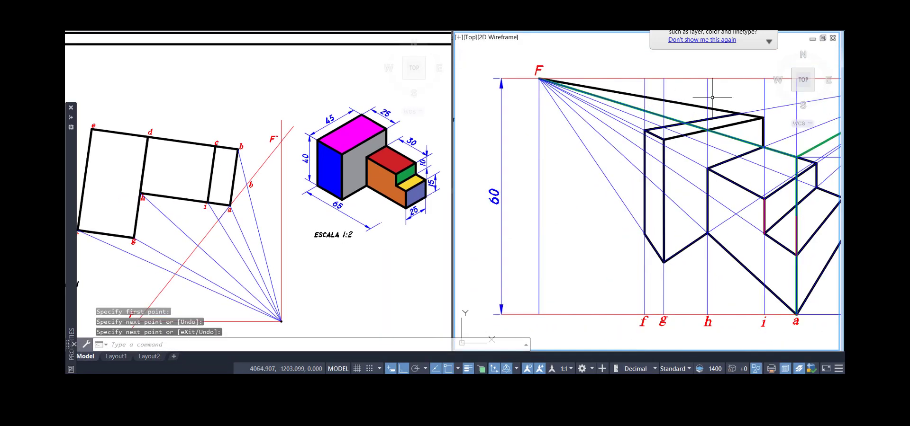
Select the construction verticals and all projection lines converging on F and F`, and set their colour to 147,149,152.
click(712, 97)
click(586, 113)
click(618, 85)
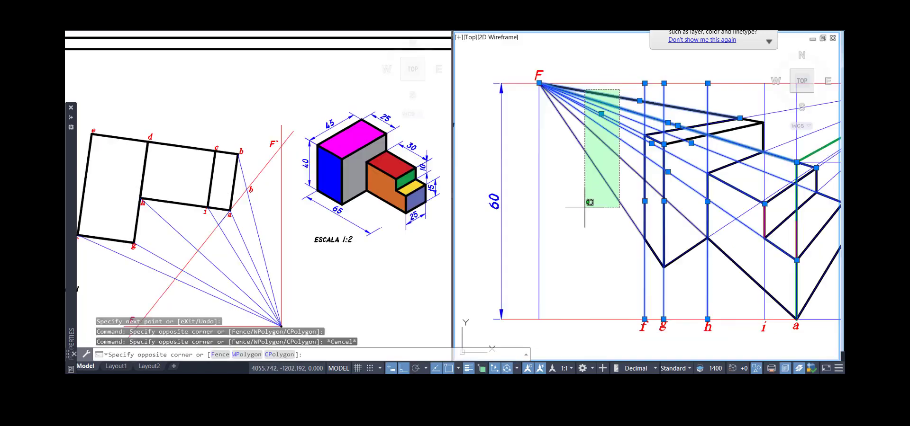
click(587, 210)
scroll(583, 172, down, 2)
middle_drag(810, 165, 713, 164)
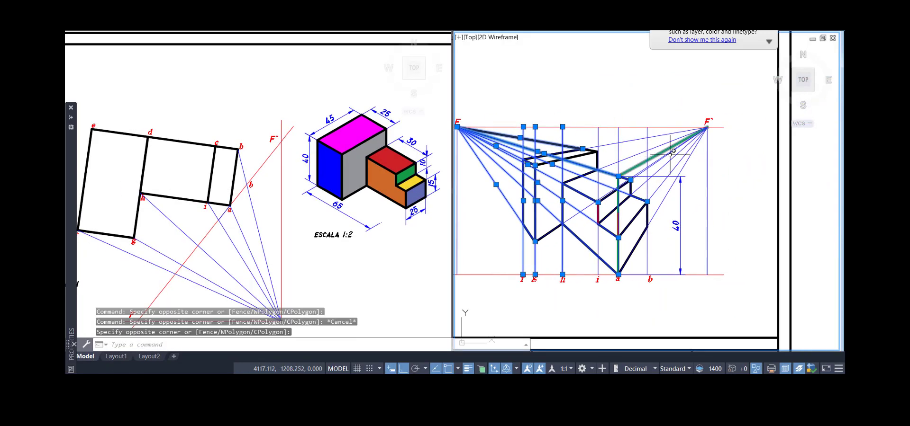
scroll(713, 165, up, 2)
click(739, 150)
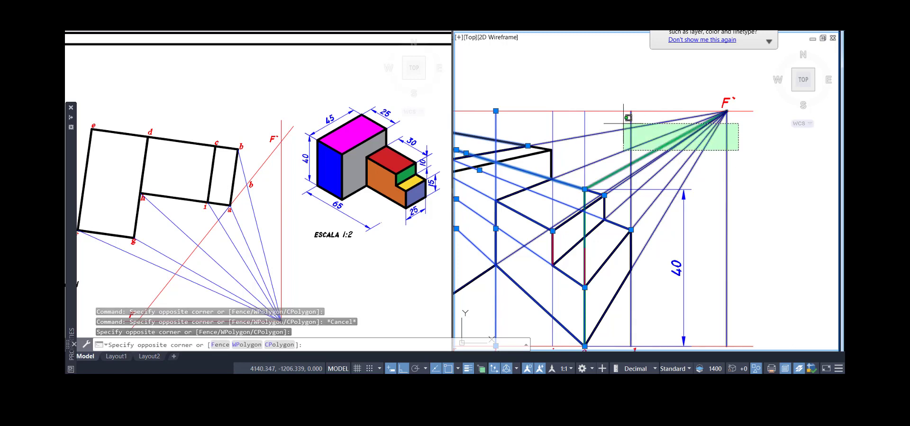
click(580, 126)
click(574, 127)
click(554, 127)
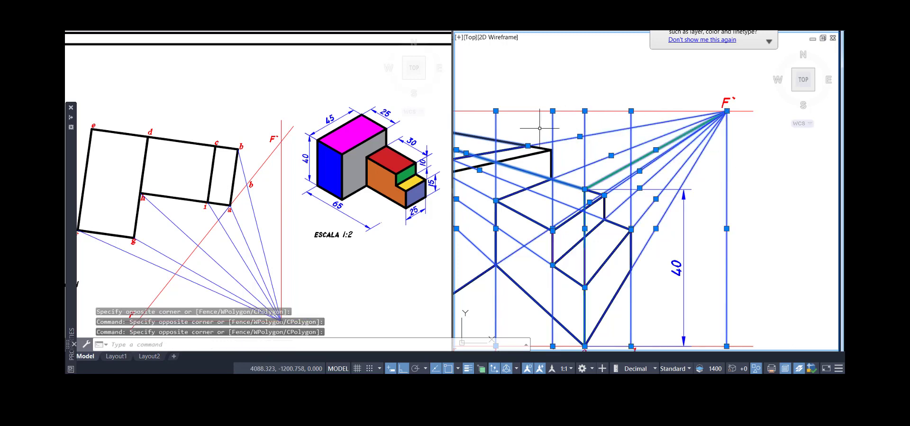
scroll(663, 142, down, 2)
click(523, 184)
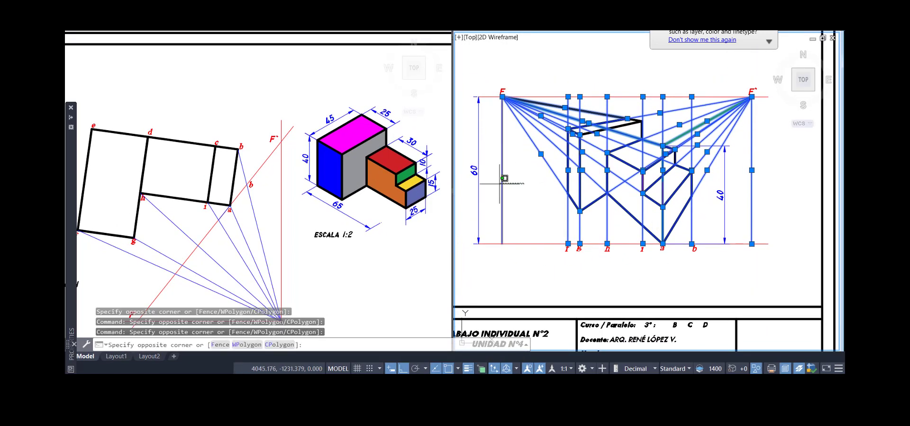
click(499, 185)
mouse_move(72, 190)
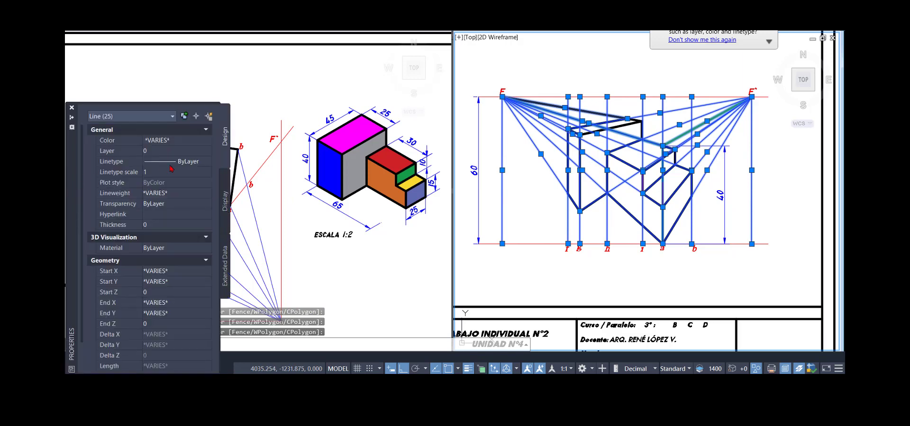
click(175, 141)
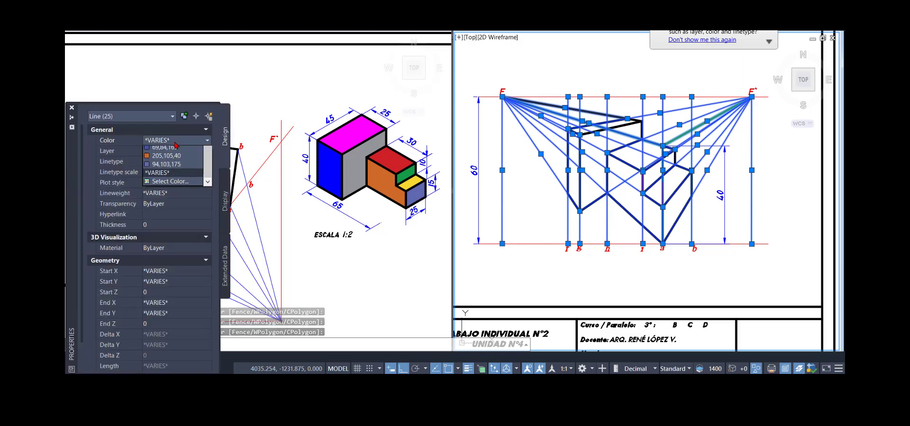
click(161, 159)
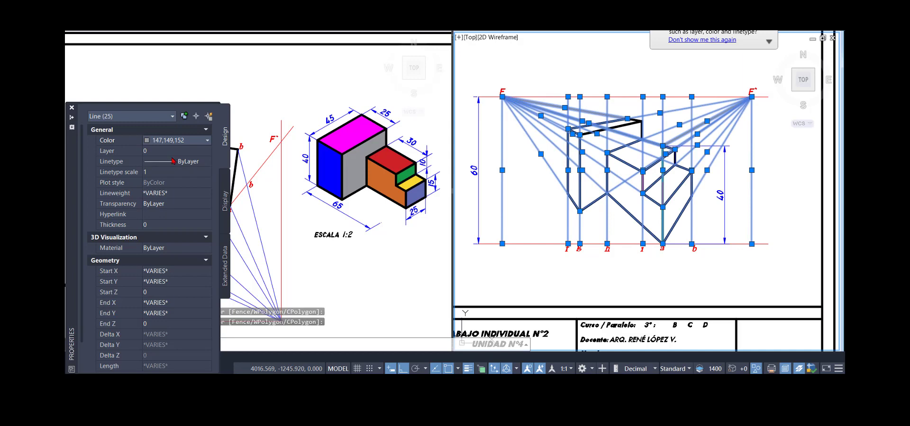
Set the lineweight of the selected construction lines to 0.05 mm and clear the selection.
click(172, 160)
click(172, 161)
click(160, 153)
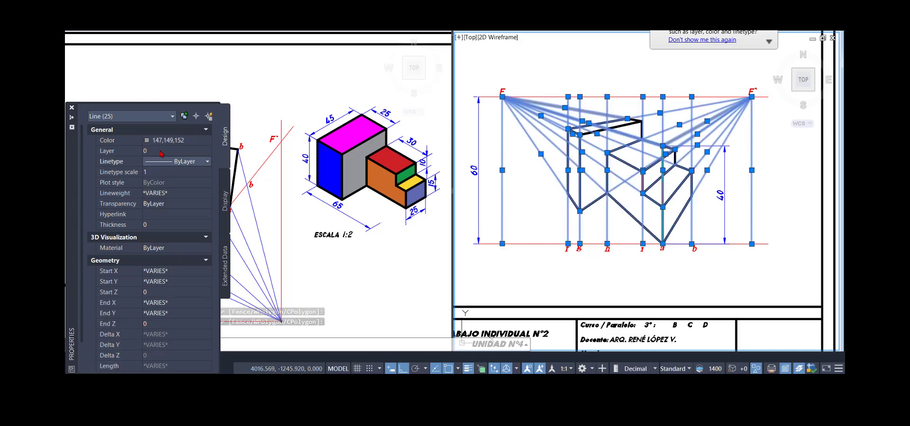
click(164, 174)
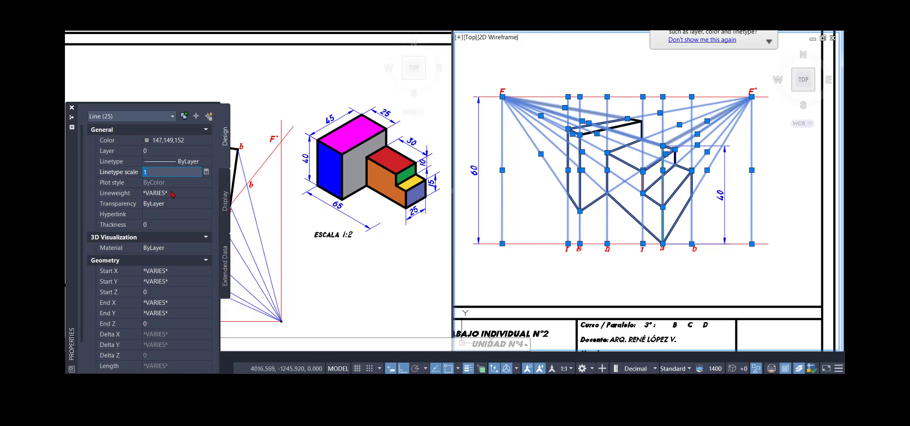
click(172, 193)
click(173, 193)
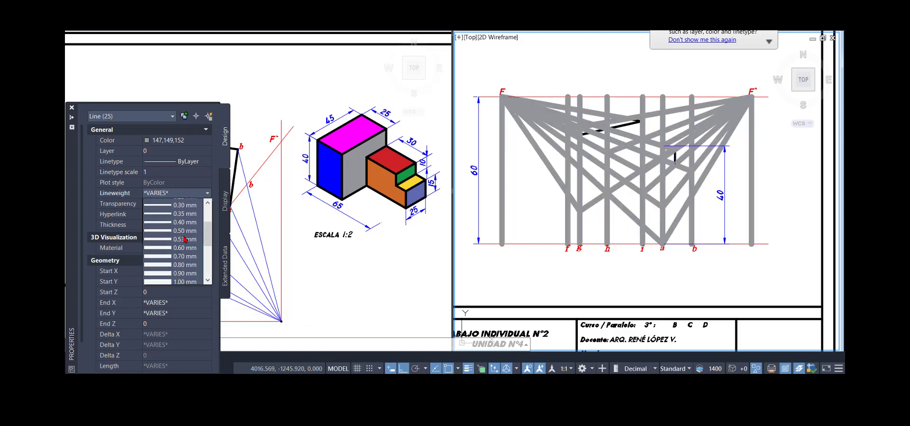
scroll(185, 240, up, 3)
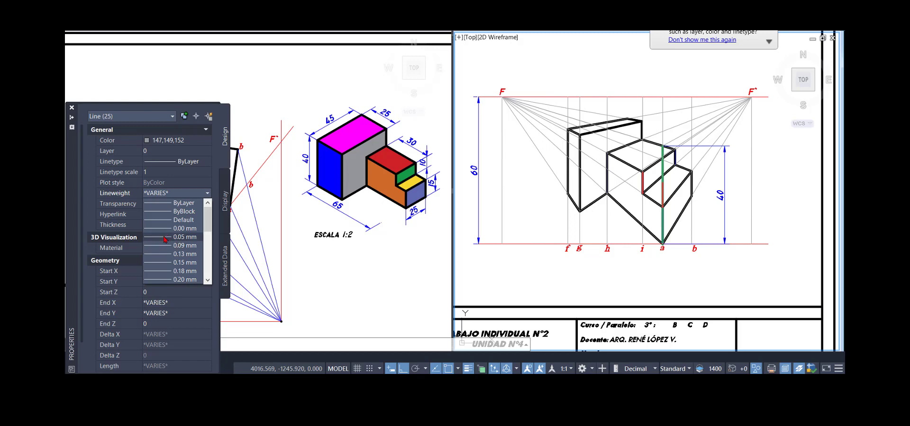
click(165, 237)
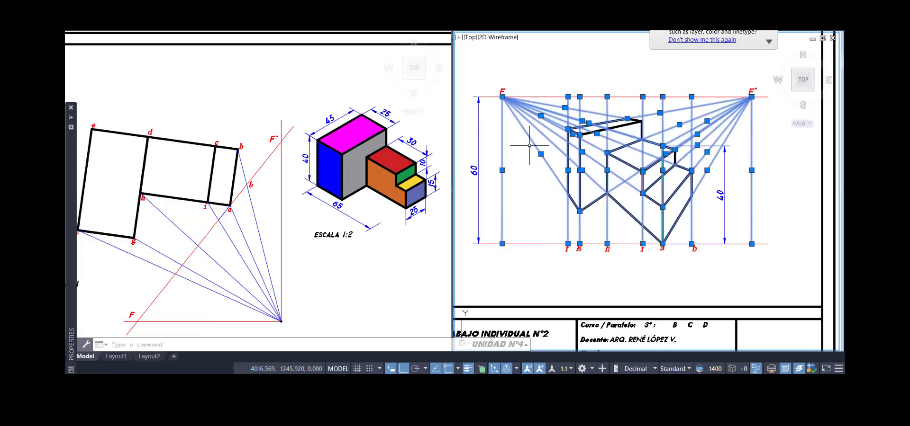
key(Escape)
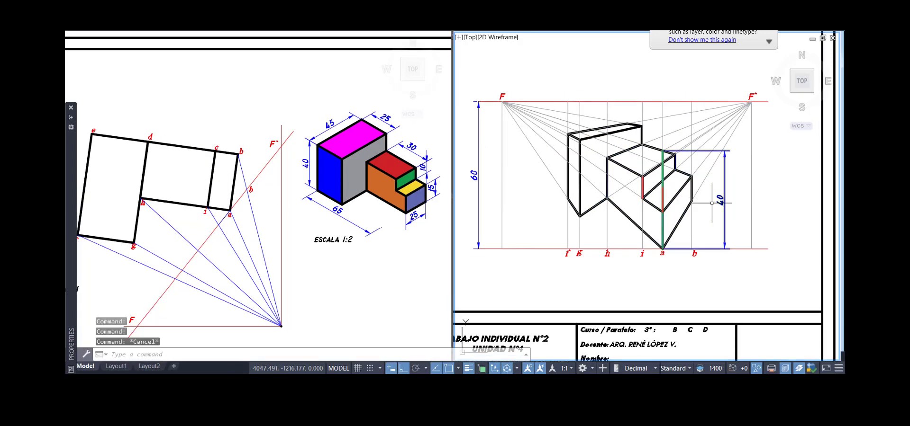
Delete the 40 height dimension, the green and red height lines above a, and the red vertical above i.
scroll(712, 202, up, 2)
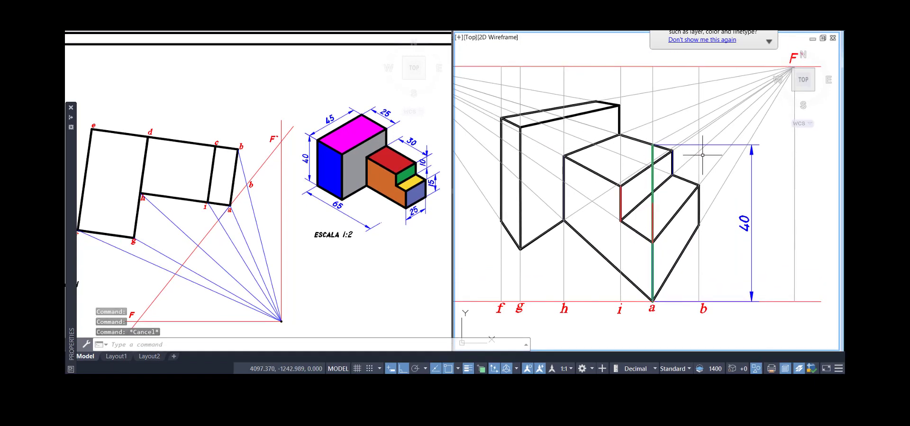
click(718, 145)
key(Delete)
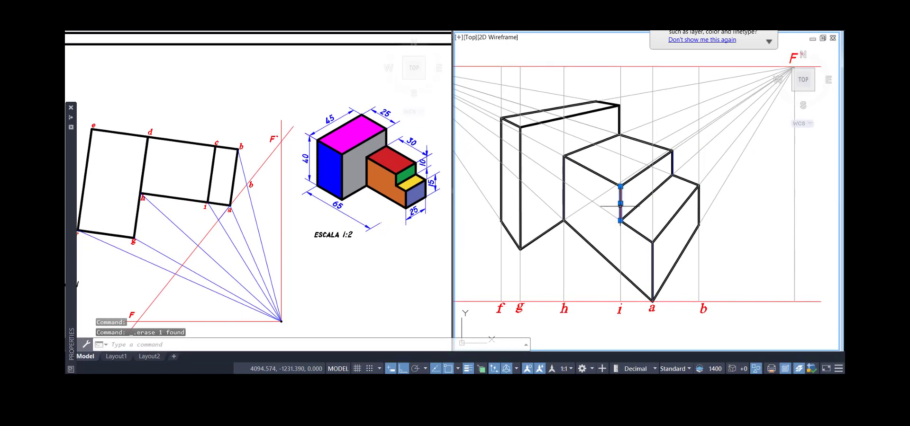
key(Escape)
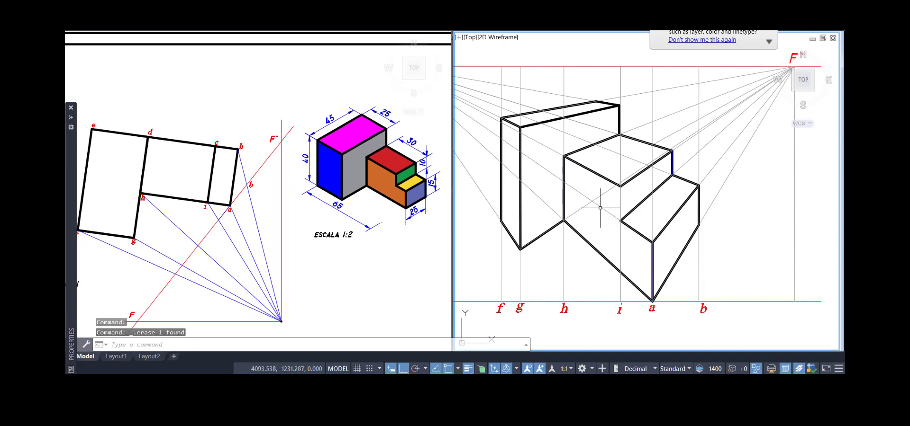
Draw the step's thick vertical edge above i, from the upper block's front corner down to the lower step's corner.
text(LINE Specify first point:)
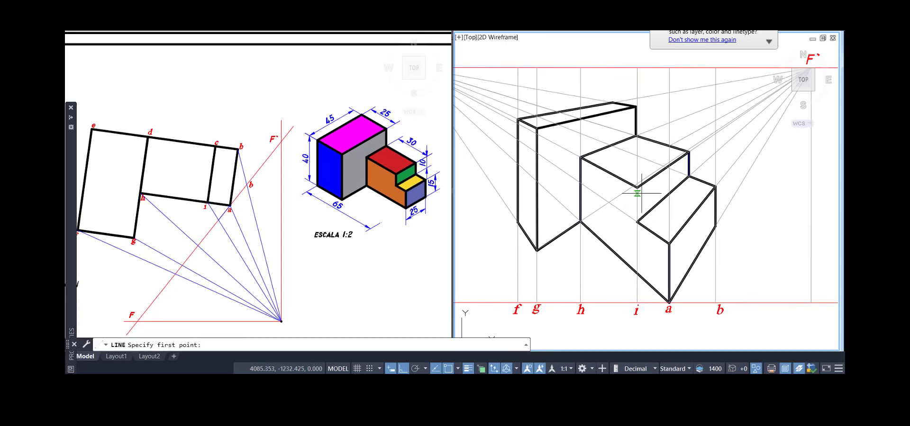
key(Escape)
scroll(589, 213, down, 4)
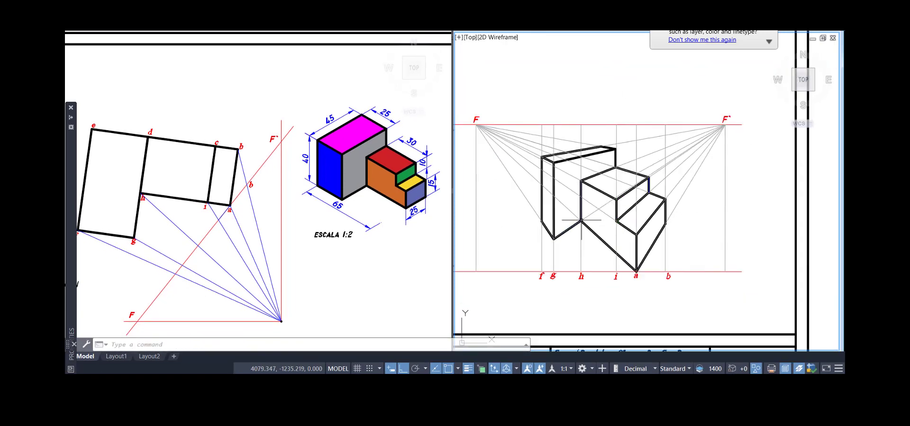
middle_drag(601, 204, 615, 209)
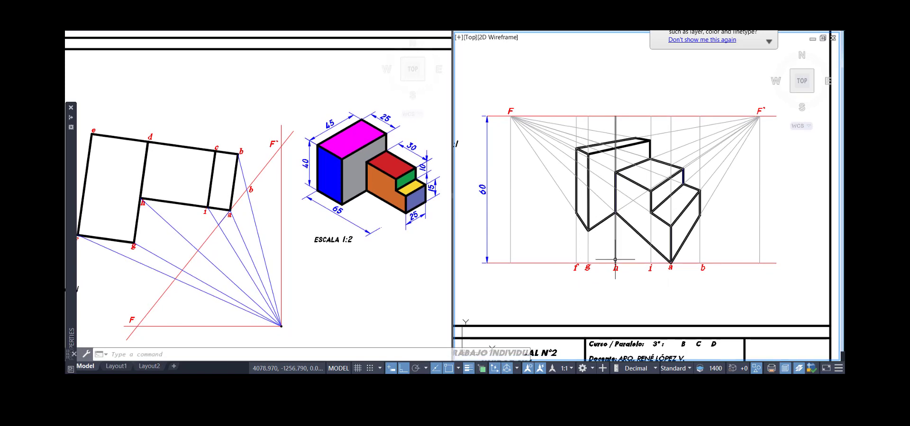
Start the Line command and set the current drawing colour to Blue with a 0.30 mm lineweight.
text(l)
key(Return)
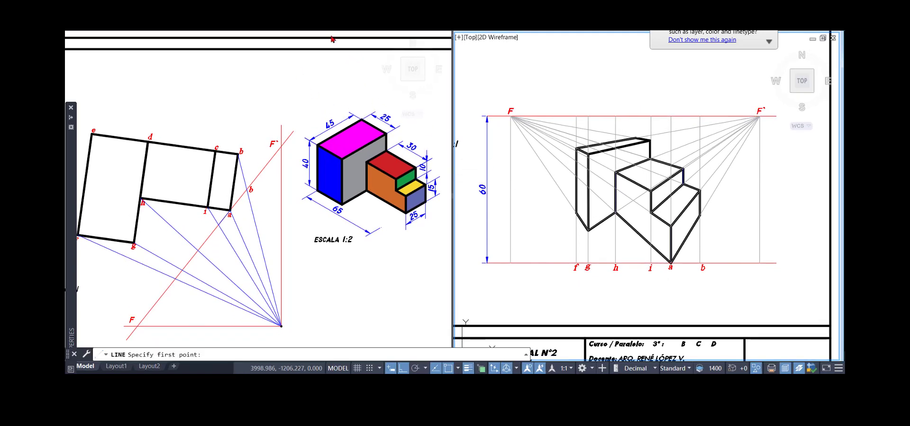
mouse_move(70, 176)
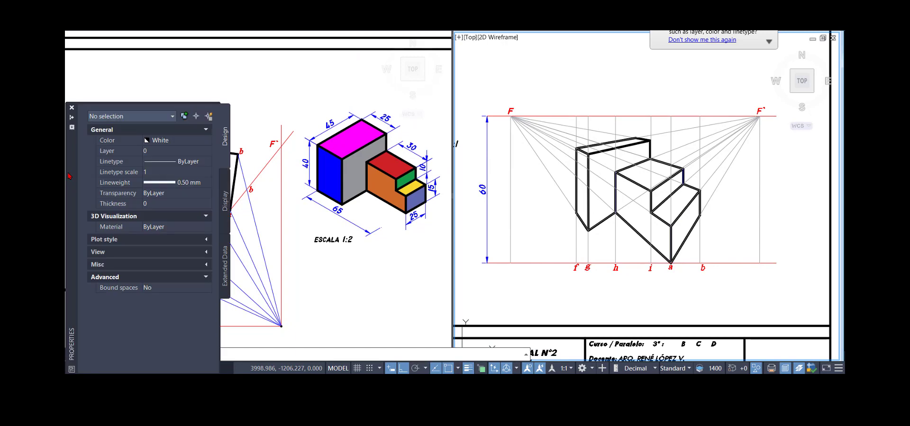
click(168, 142)
scroll(158, 205, up, 2)
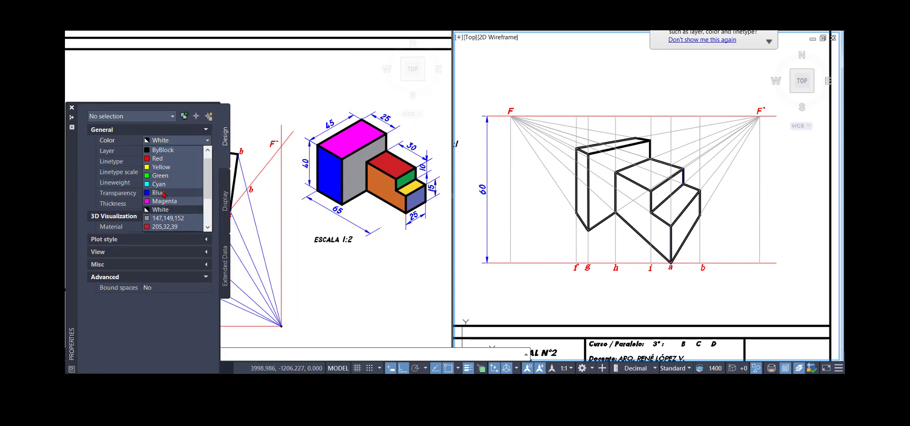
click(184, 165)
click(189, 183)
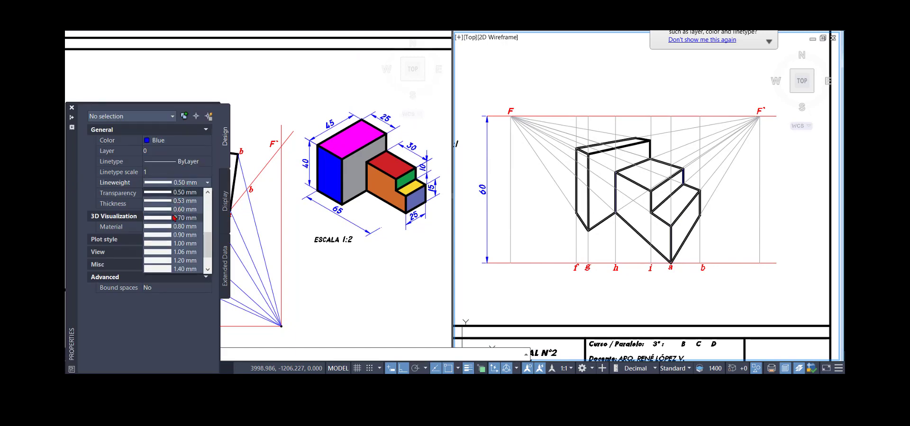
scroll(174, 218, up, 3)
click(165, 219)
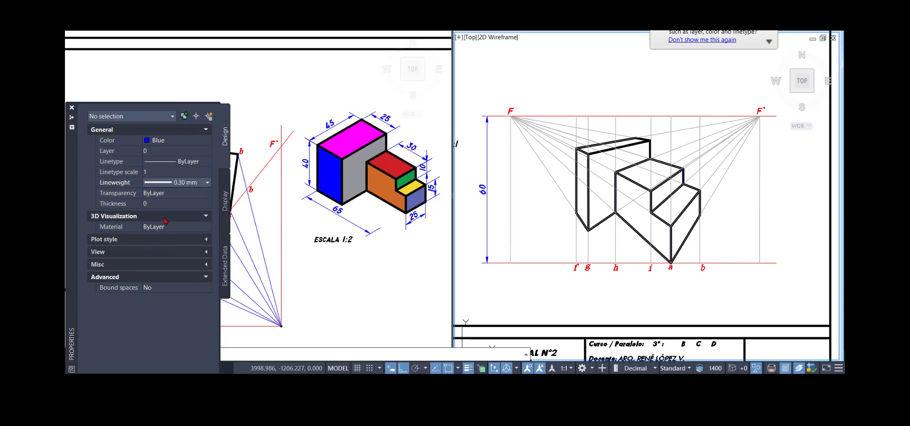
Set the current linetype to DASHED for the new lines.
click(166, 162)
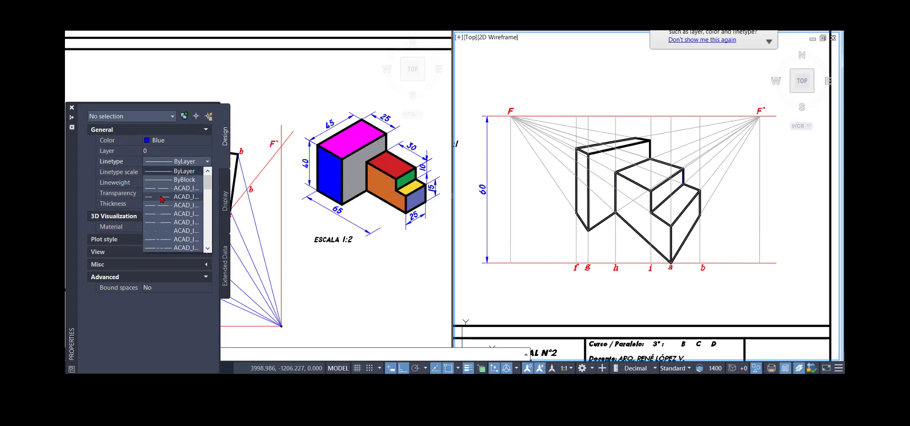
scroll(163, 193, down, 5)
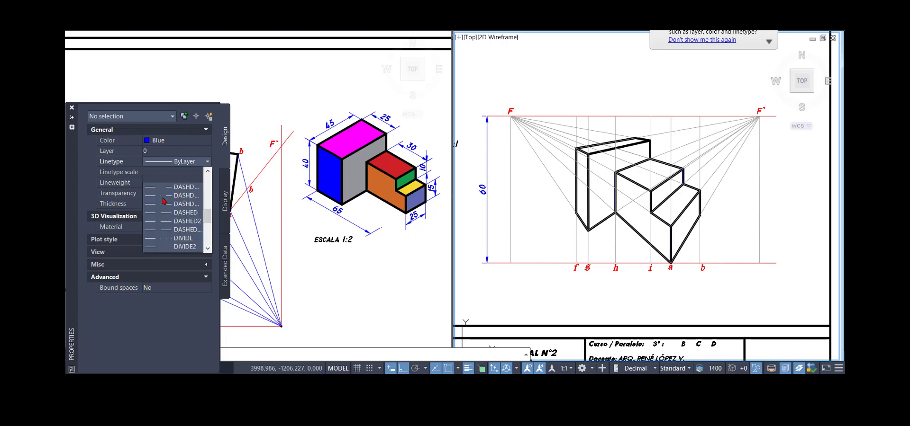
scroll(164, 201, up, 4)
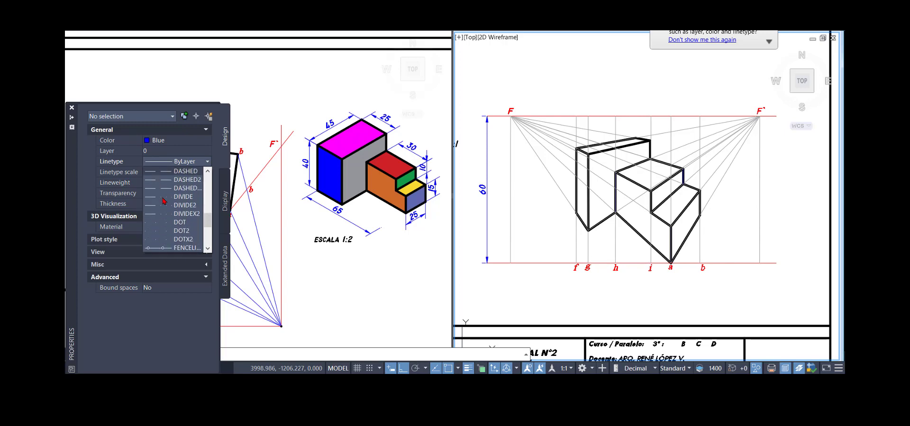
click(180, 197)
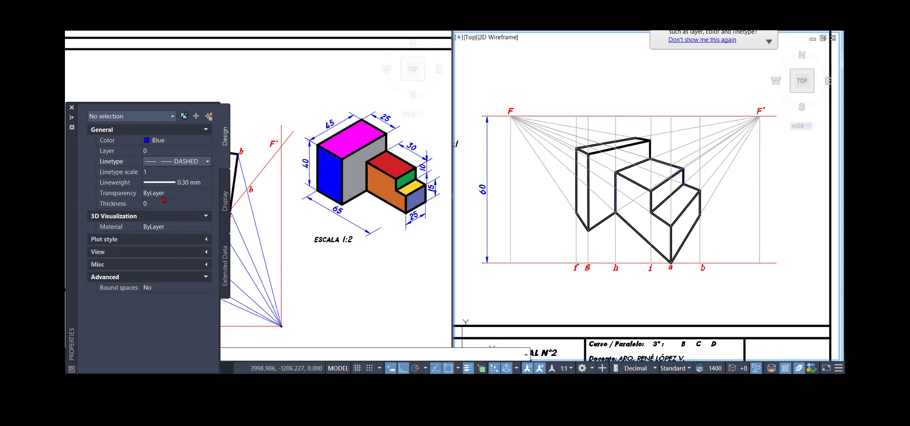
Draw a blue dashed line from the tall block's lower corner above f to vanishing point F`.
click(592, 148)
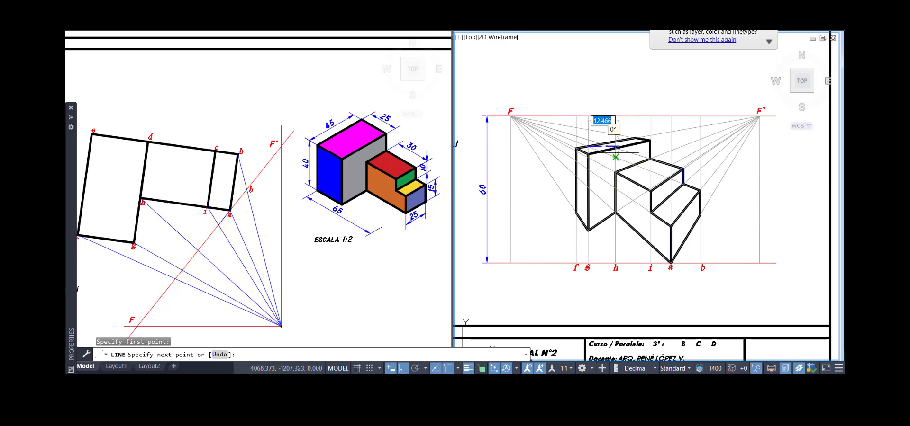
key(Escape)
scroll(624, 190, up, 2)
mouse_move(618, 185)
middle_down()
mouse_move(558, 211)
mouse_move(572, 219)
mouse_move(583, 199)
middle_up()
scroll(572, 218, down, 2)
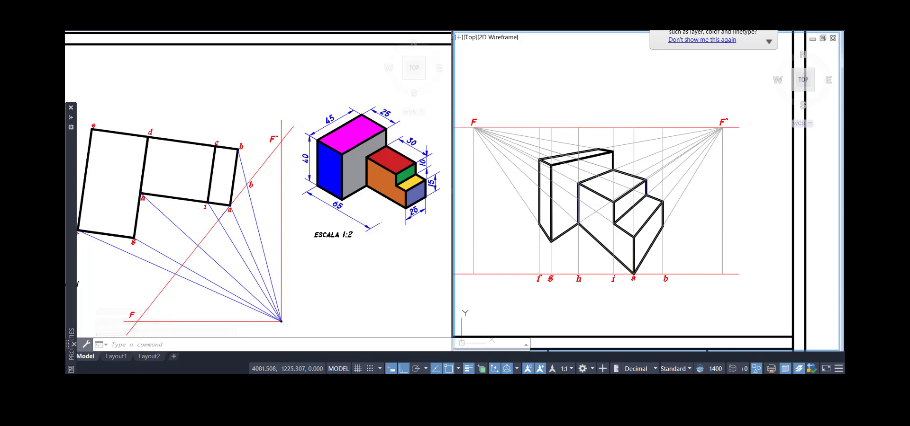
key(Return)
click(538, 224)
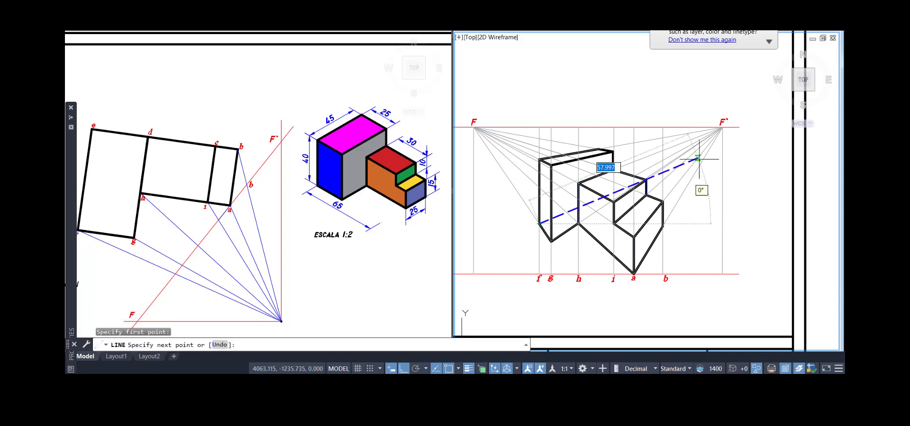
click(722, 127)
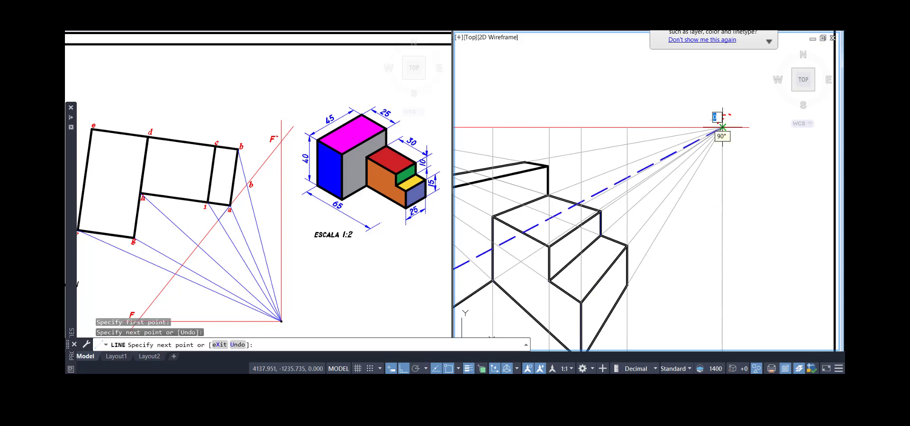
key(Return)
Draw a blue dashed line from the lower step's bottom corner above b to vanishing point F.
scroll(687, 127, down, 4)
scroll(657, 193, up, 4)
key(Return)
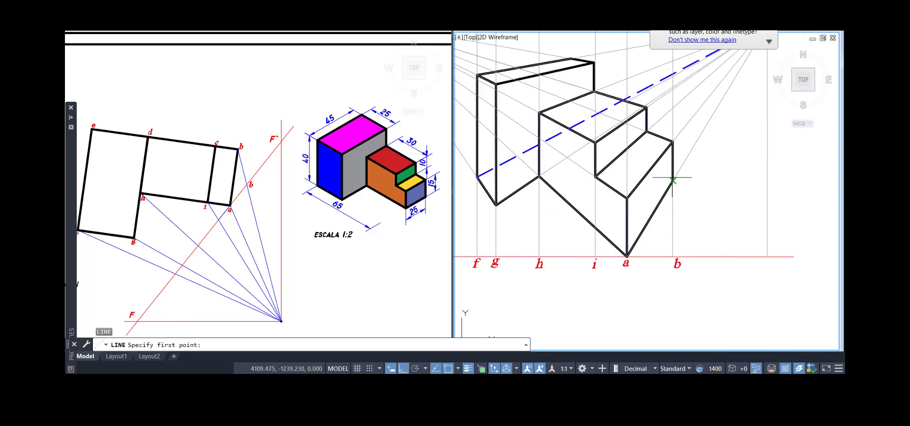
click(673, 180)
scroll(672, 181, down, 3)
scroll(478, 120, up, 3)
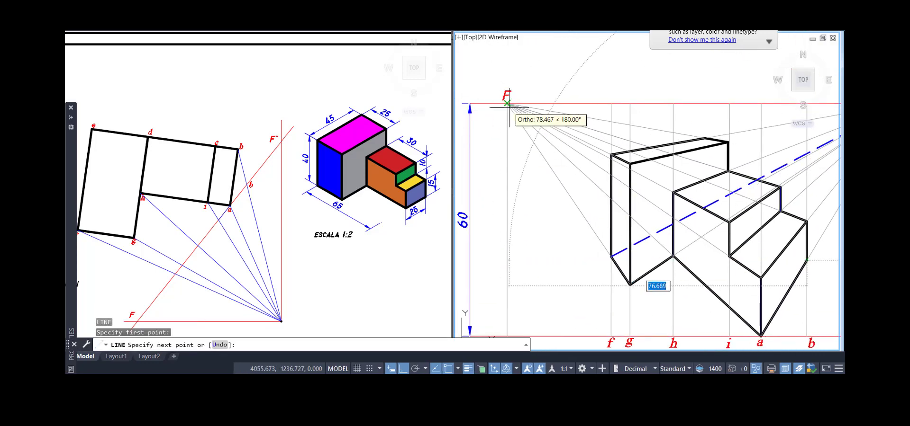
click(508, 103)
key(Return)
Draw a blue dashed vertical line from the crossing of the two dashed lines up to the tall block's rear top corner.
scroll(745, 226, up, 3)
scroll(650, 197, up, 3)
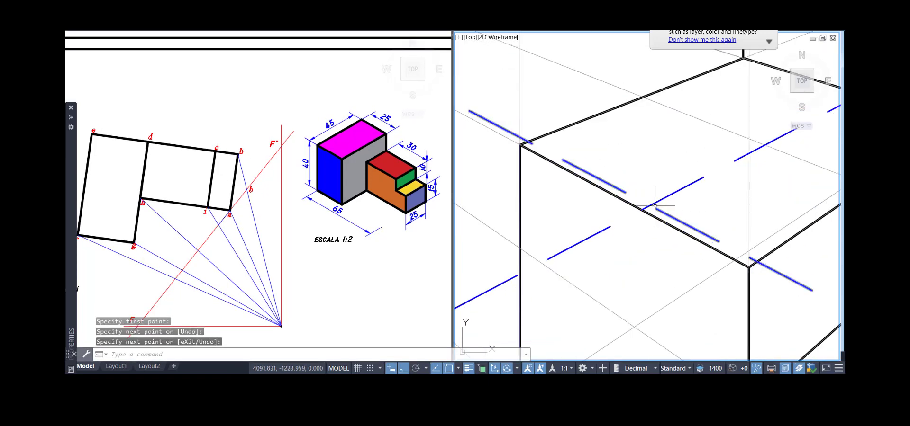
key(Return)
click(648, 199)
scroll(648, 199, down, 3)
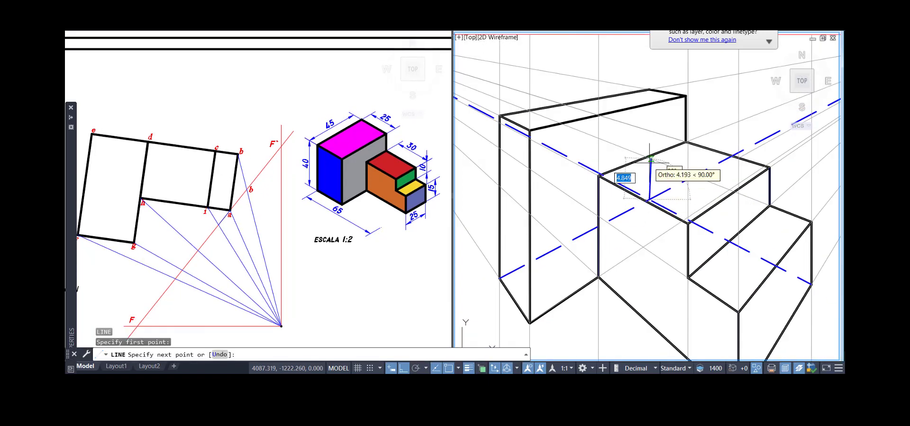
click(649, 93)
key(Return)
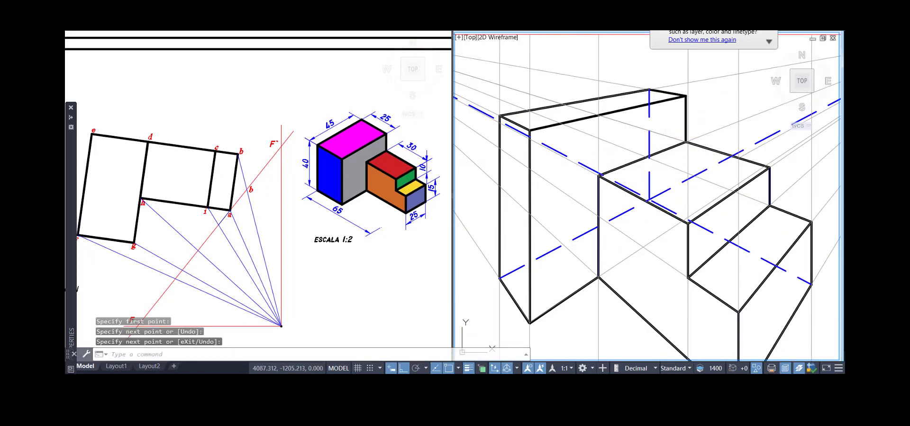
Trim both dashed lines to F and F` where they extend past their common crossing at the hidden vertical edge.
text(tr)
key(Return)
key(Return)
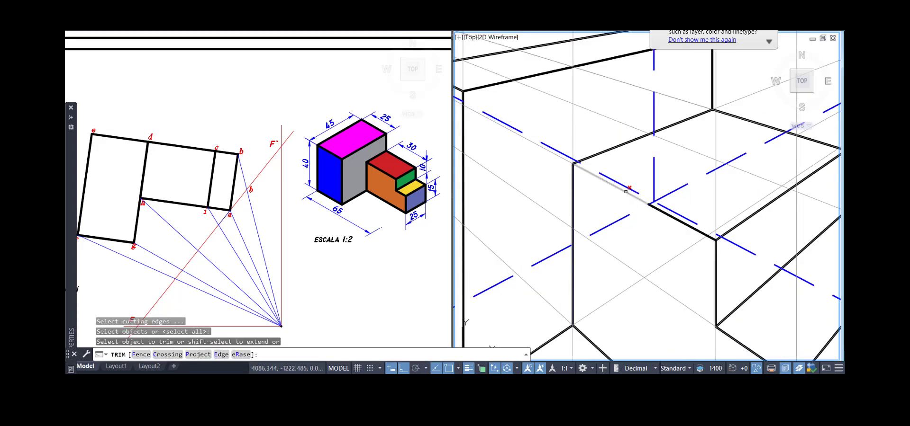
scroll(629, 189, up, 2)
click(629, 190)
click(668, 192)
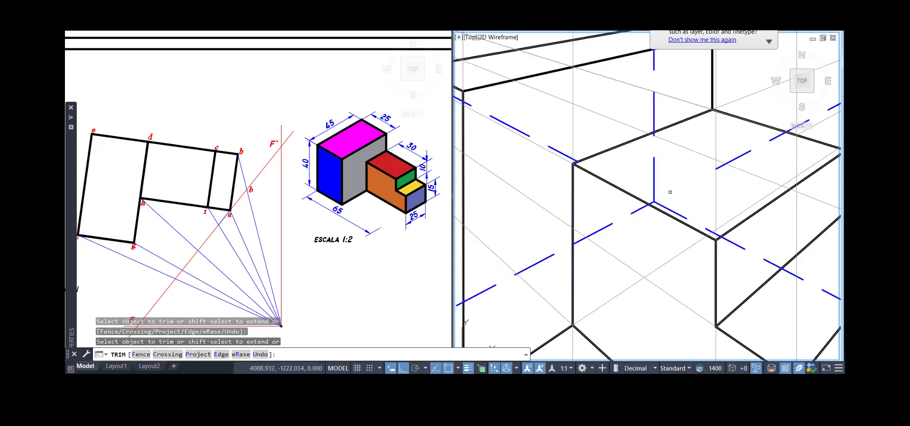
scroll(663, 189, down, 3)
scroll(597, 188, up, 3)
scroll(596, 187, down, 2)
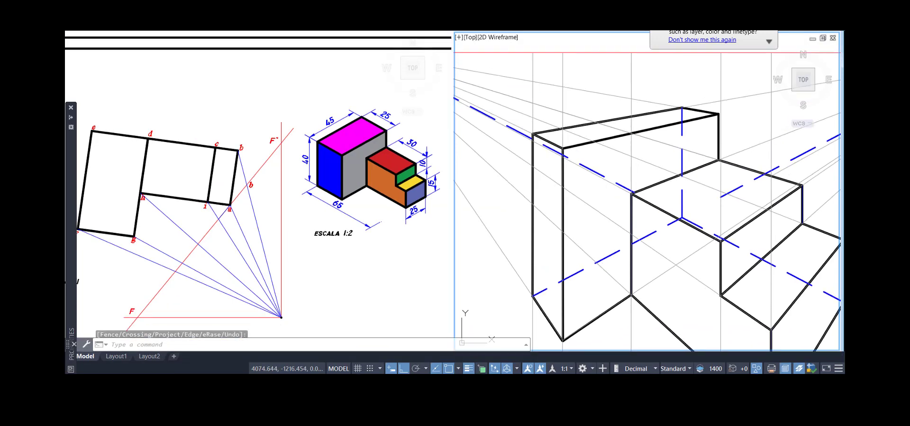
Delete the leftover dashed segments running to vanishing points F and F`.
key(Escape)
click(601, 171)
key(Delete)
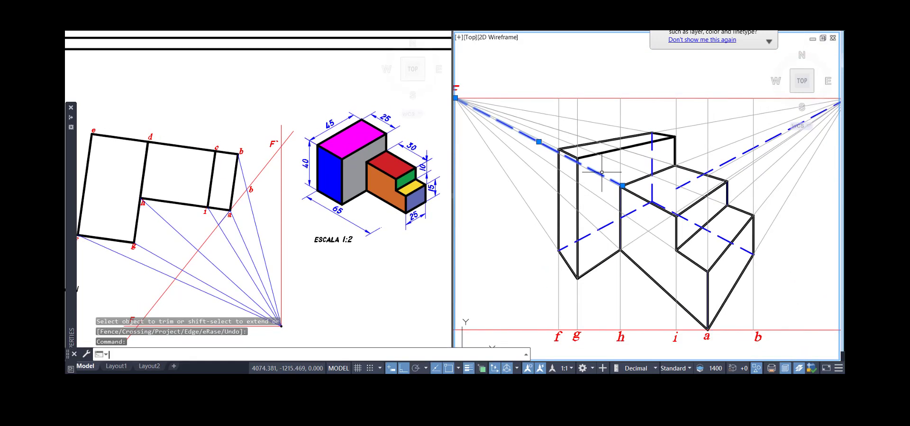
key(Delete)
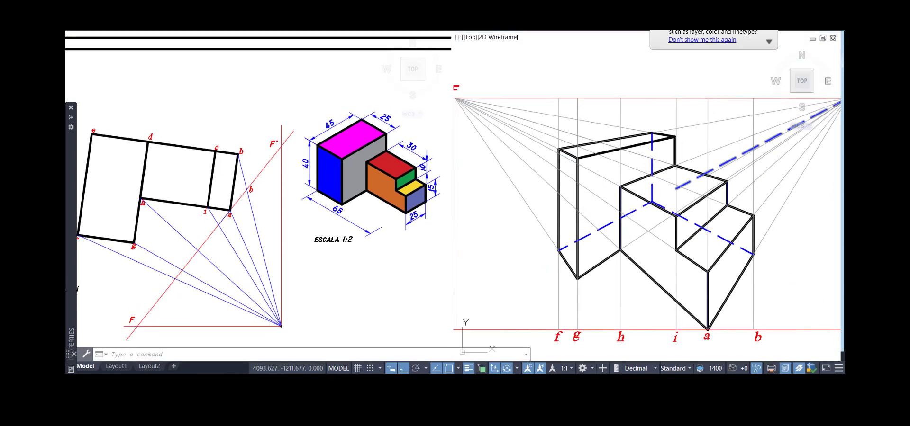
click(729, 154)
click(718, 166)
key(Delete)
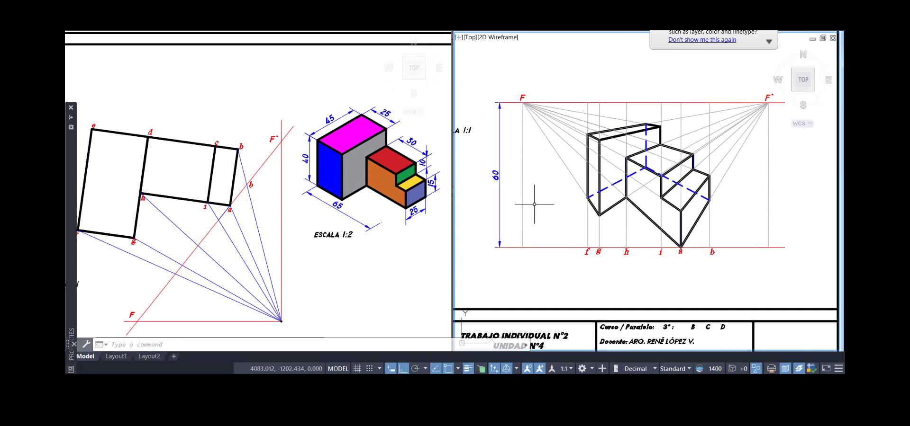
Maximize the viewport containing the perspective and frame the finished stepped block in it.
middle_drag(534, 204, 520, 209)
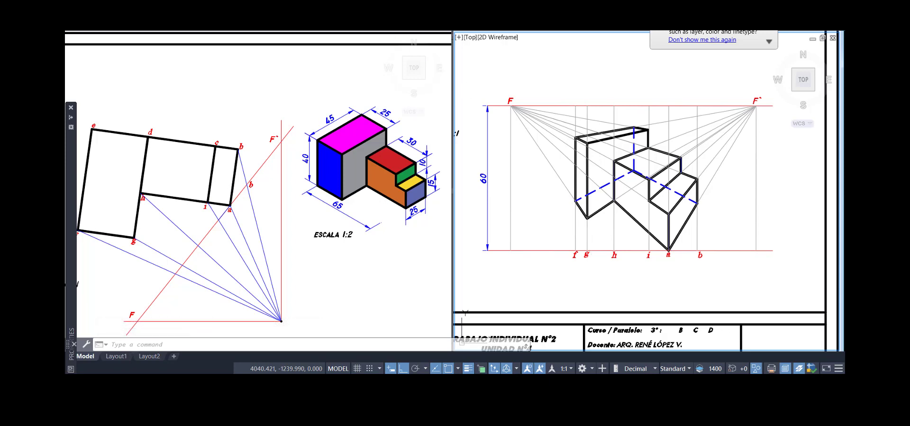
click(400, 11)
click(400, 26)
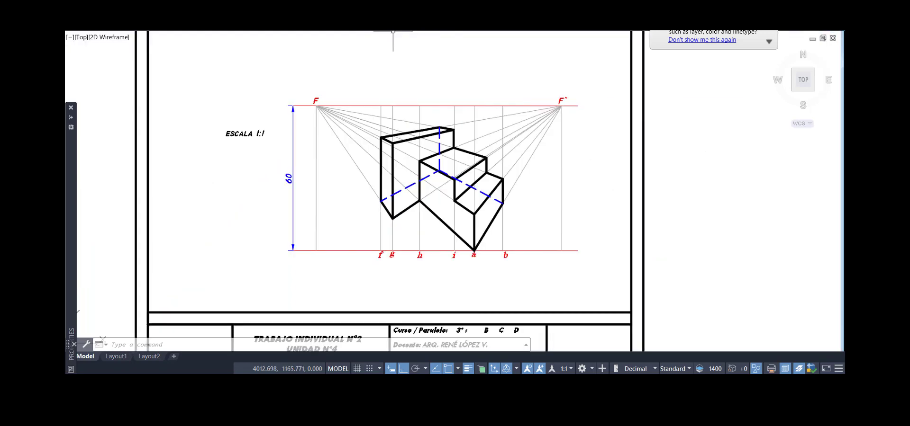
scroll(434, 200, up, 2)
mouse_move(389, 179)
middle_down()
mouse_move(411, 205)
mouse_move(424, 197)
middle_up()
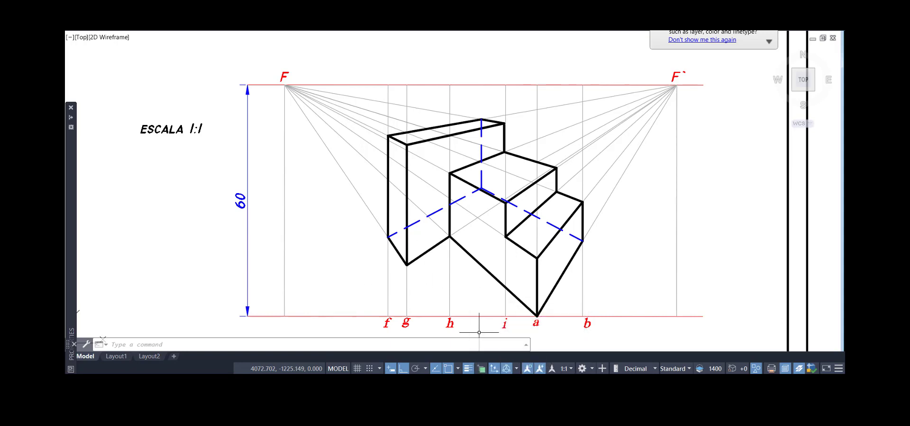
Switch to Nitro and examine the reference perspective in the T. VIRTUAL 1 PDF.
click(529, 346)
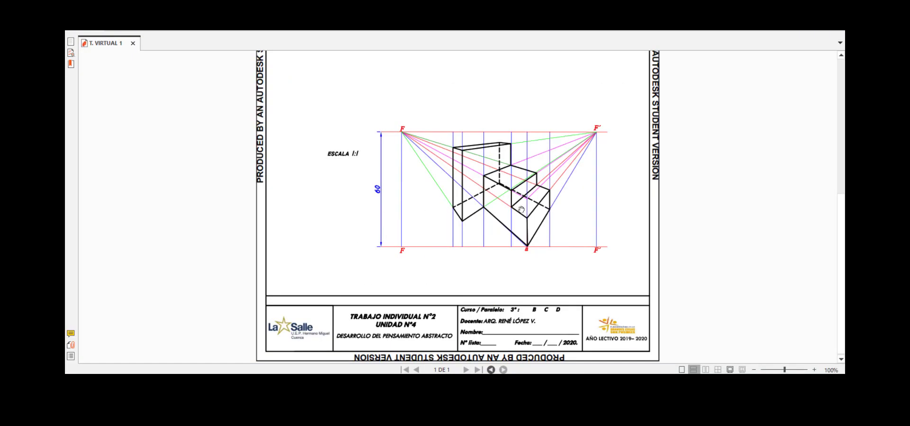
ctrl+scroll(483, 190, up, 1)
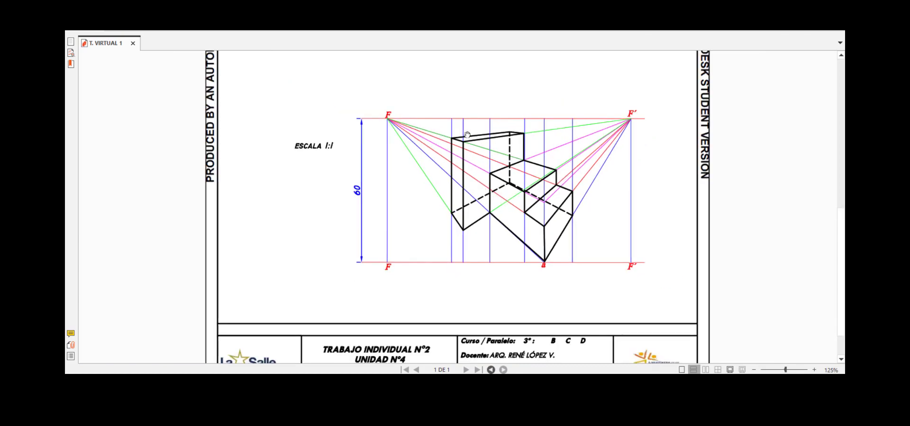
ctrl+scroll(465, 139, down, 1)
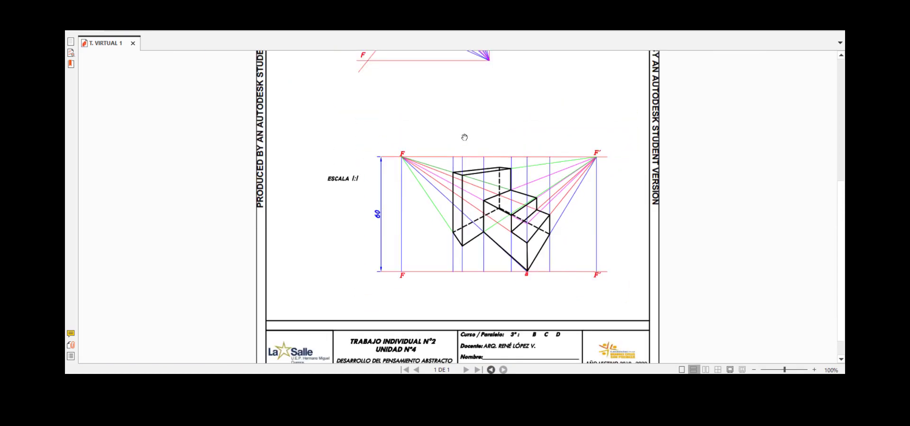
scroll(465, 175, down, 1)
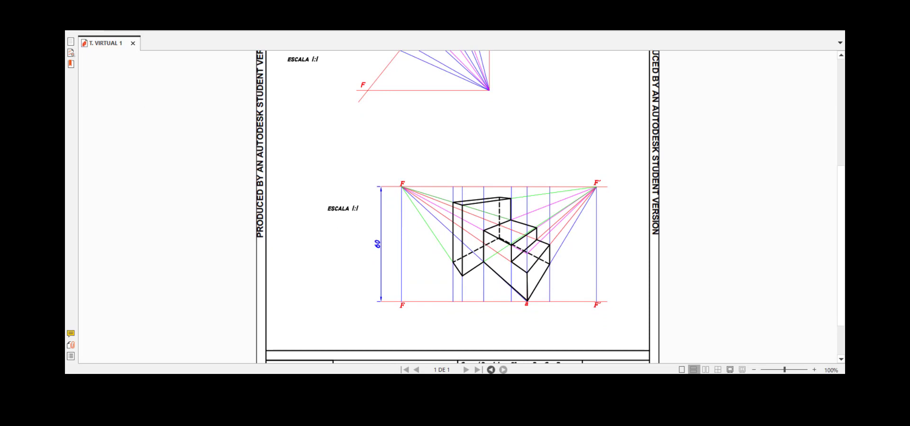
Open T. VIRTUAL 2de2.pdf and rotate its page view to the right so the second exercise reads horizontally.
click(79, 30)
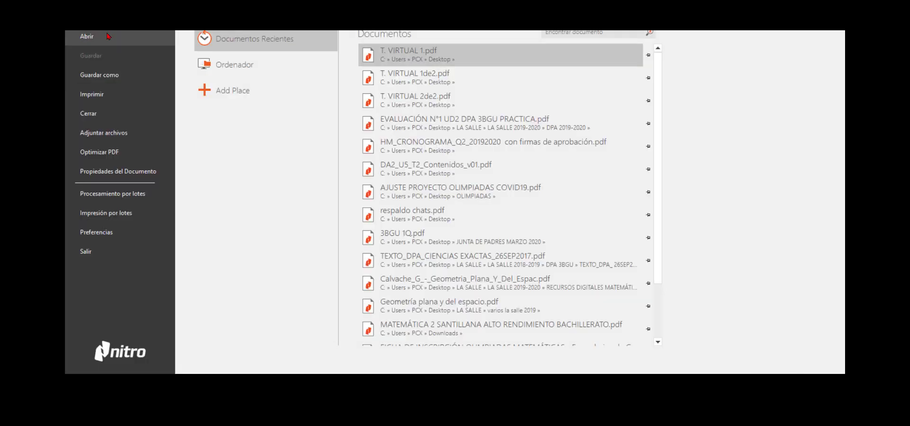
click(440, 97)
scroll(429, 154, down, 3)
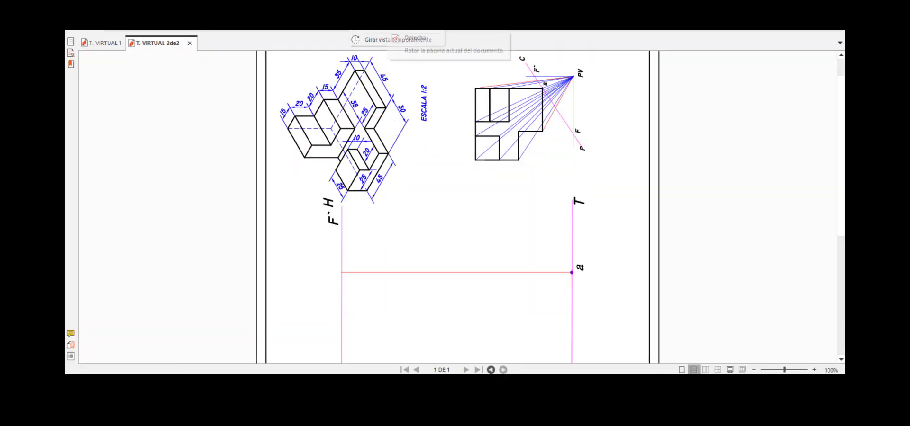
click(391, 40)
scroll(274, 103, up, 1)
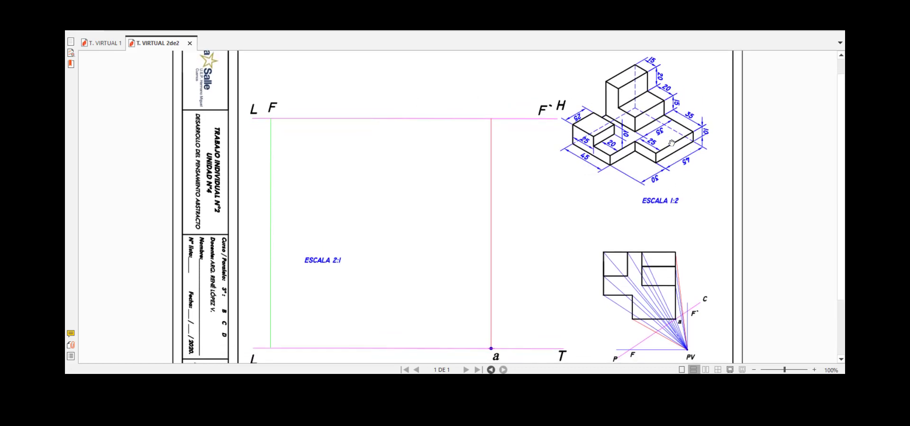
Examine the second exercise's plan and its sight lines converging on PV.
mouse_move(653, 229)
mouse_down()
mouse_move(653, 178)
mouse_move(646, 254)
mouse_move(637, 213)
mouse_up()
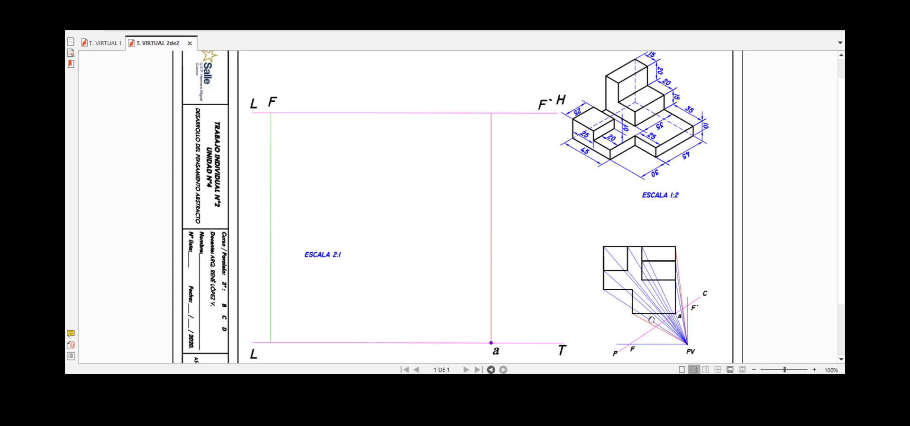
scroll(657, 322, up, 1)
scroll(651, 301, down, 1)
ctrl+scroll(674, 315, up, 2)
ctrl+scroll(677, 313, up, 2)
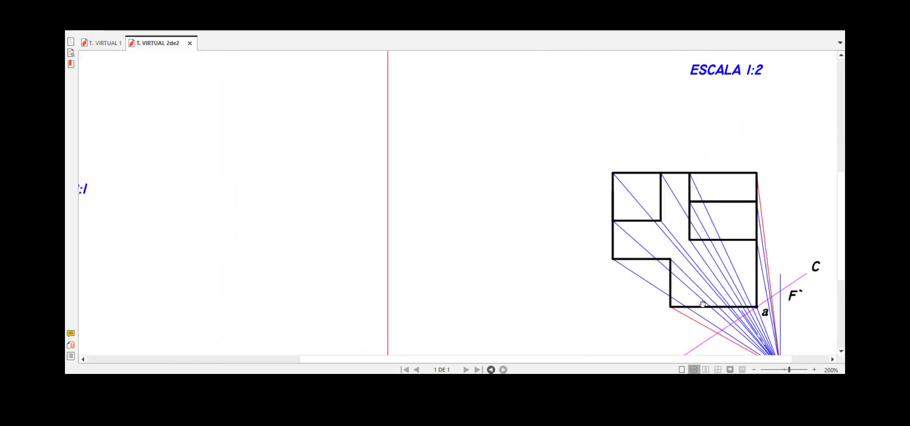
ctrl+scroll(725, 307, down, 2)
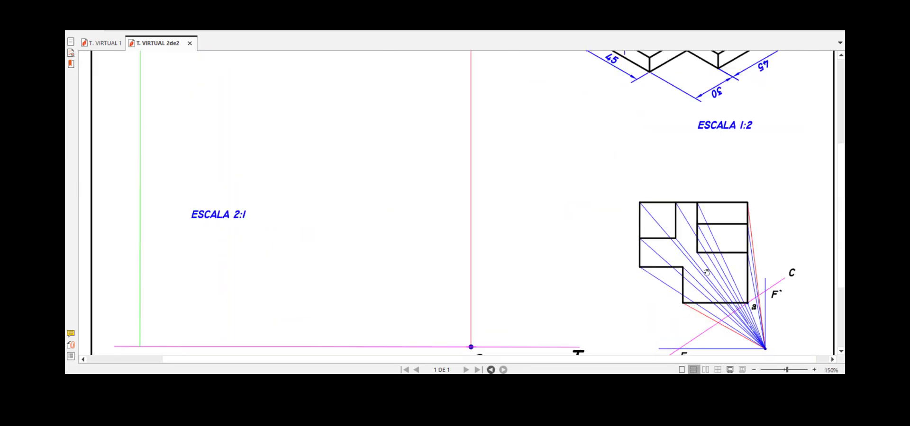
ctrl+scroll(641, 250, down, 1)
drag(627, 250, 624, 224)
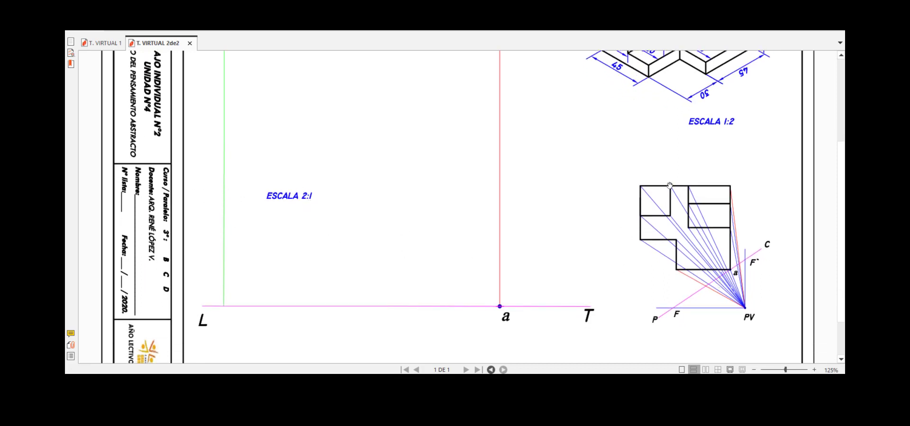
Inspect where the sight lines cross the magenta picture plane line near point a.
ctrl+scroll(727, 282, up, 6)
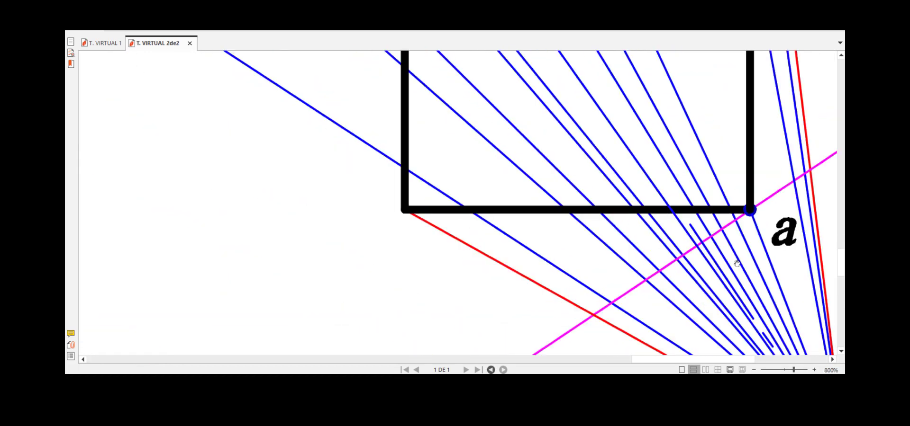
scroll(733, 219, down, 2)
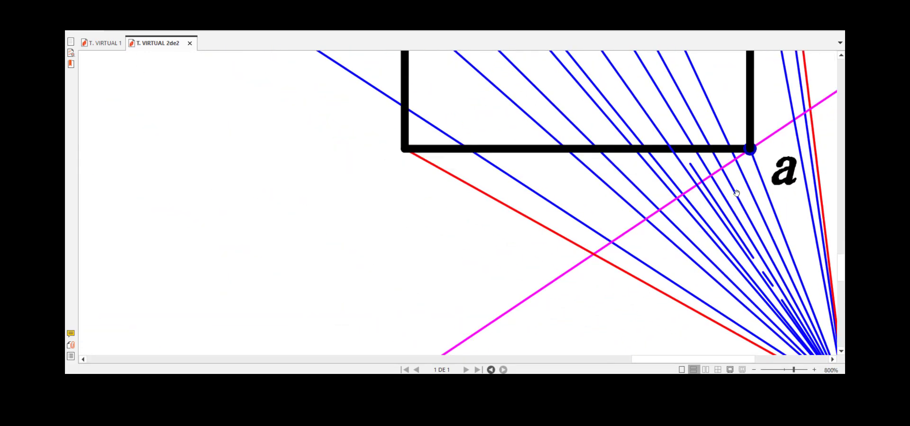
ctrl+scroll(736, 192, down, 2)
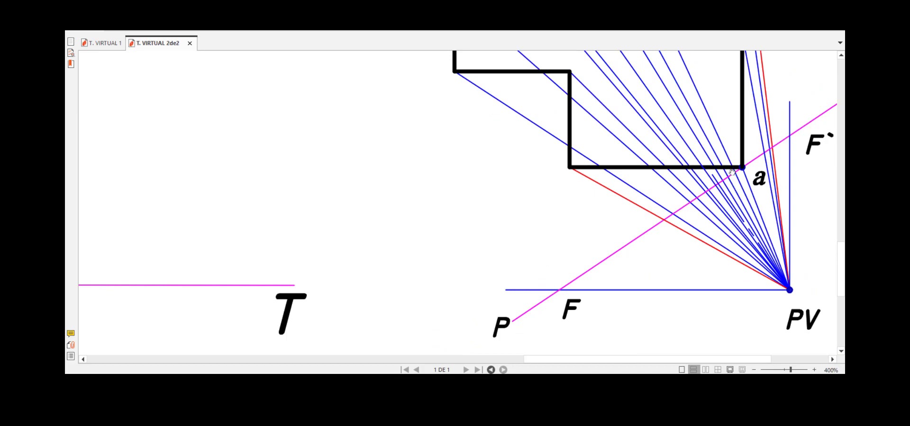
drag(732, 171, 761, 291)
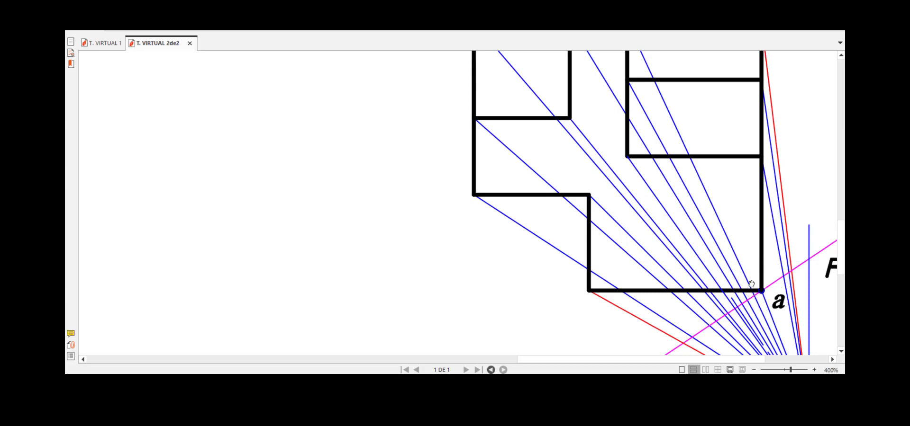
ctrl+scroll(750, 284, down, 3)
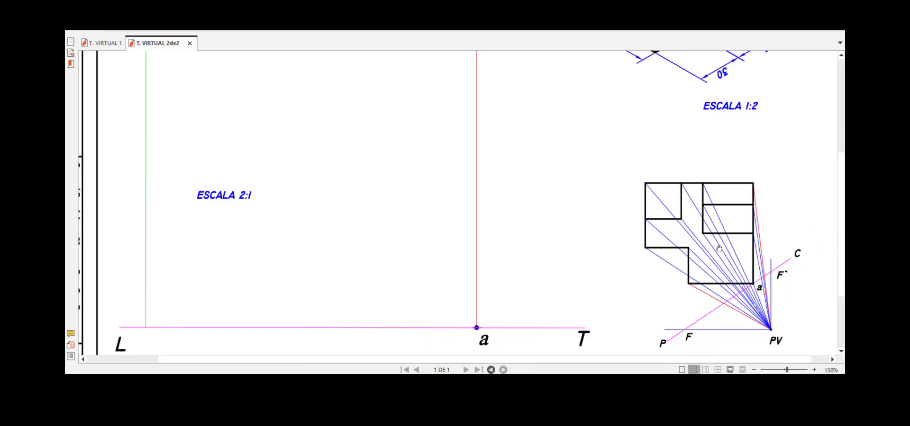
Review the second exercise's sheet with its 2:1 drawing area and isometric, and compare it with T. VIRTUAL 1.
ctrl+scroll(718, 246, down, 2)
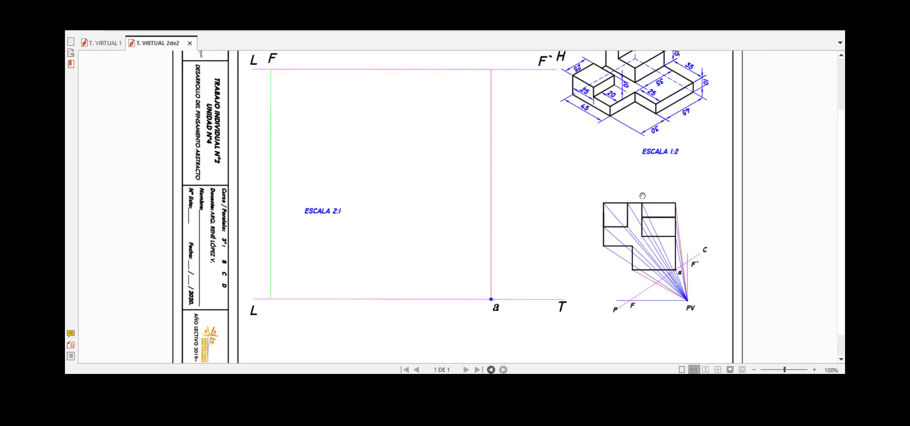
scroll(649, 189, up, 1)
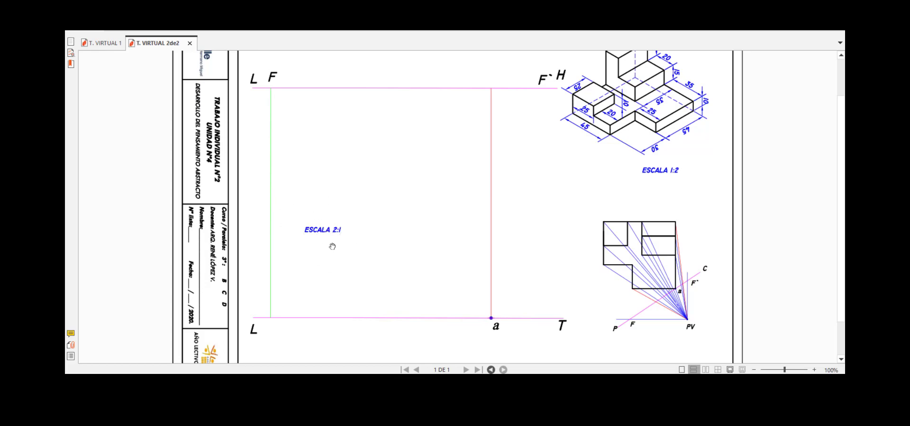
click(668, 297)
key(ctrl)
mouse_move(536, 152)
mouse_down()
mouse_move(538, 185)
mouse_move(549, 182)
mouse_up()
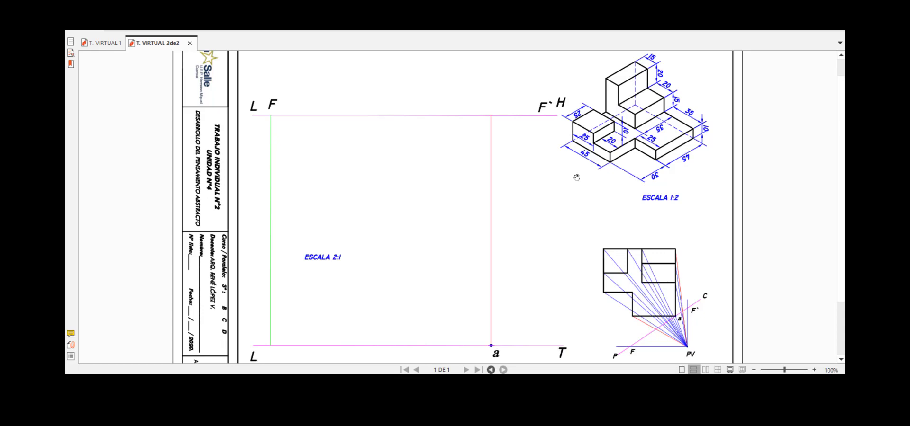
click(118, 38)
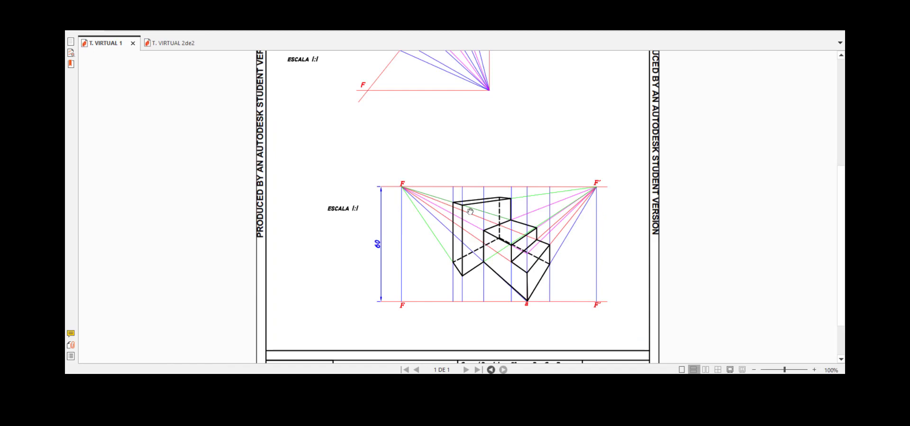
click(161, 44)
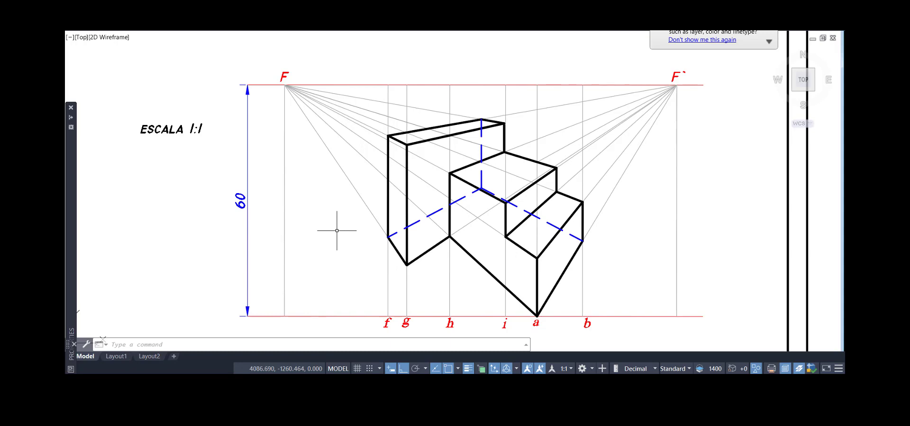
Review the finished sheet, comparing the plan with its sight lines and the dimensioned isometric against the two-point perspective.
scroll(317, 180, down, 4)
mouse_move(281, 121)
middle_down()
mouse_move(318, 174)
mouse_move(347, 297)
middle_up()
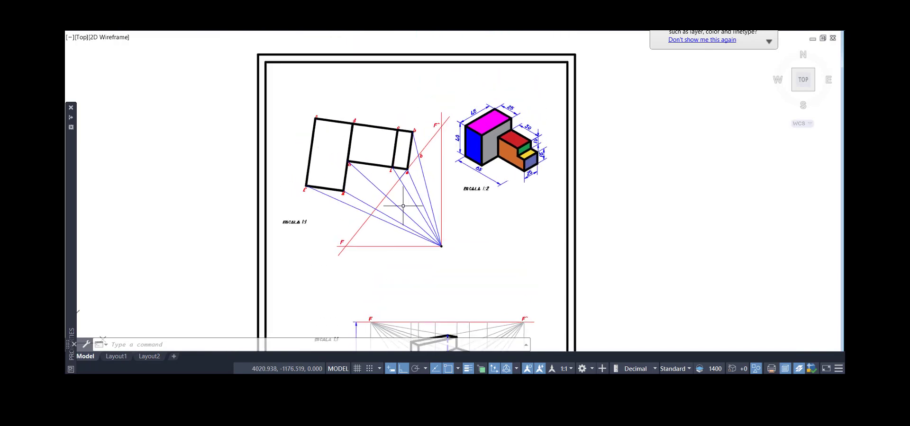
scroll(455, 164, up, 2)
middle_drag(456, 162, 465, 178)
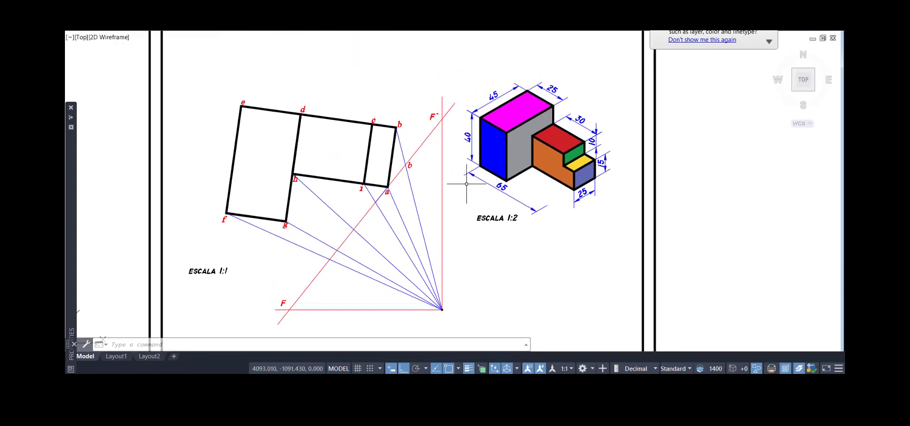
scroll(468, 184, down, 2)
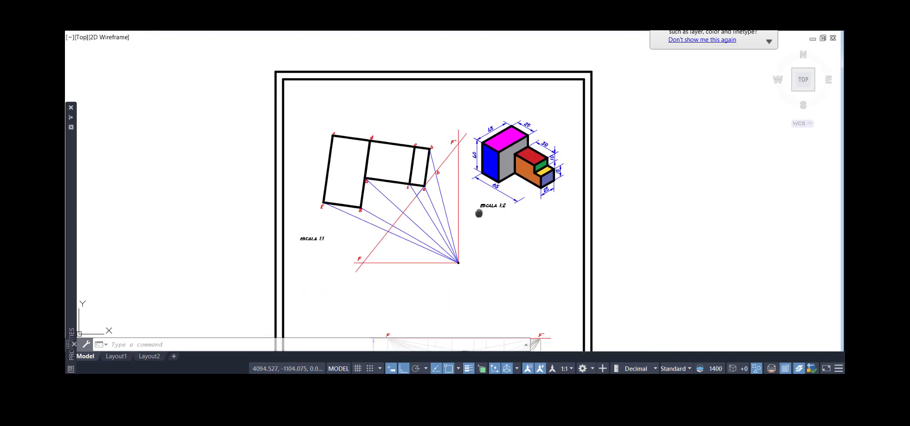
scroll(491, 173, down, 2)
middle_drag(495, 217, 502, 188)
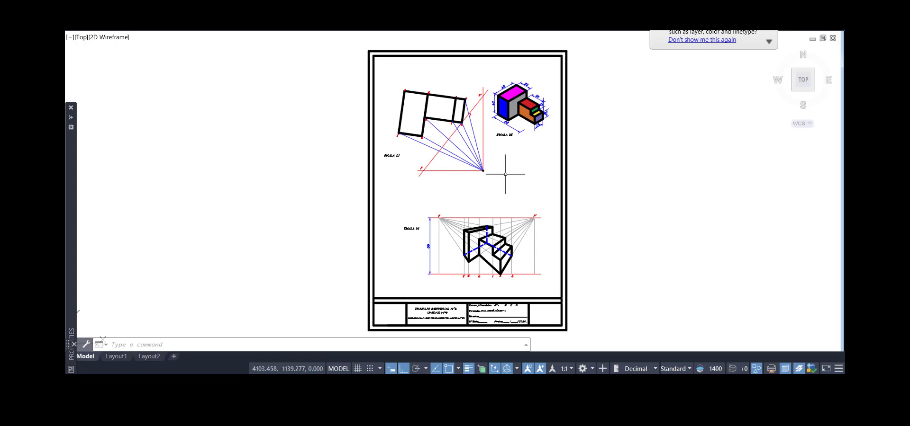
scroll(471, 266, up, 4)
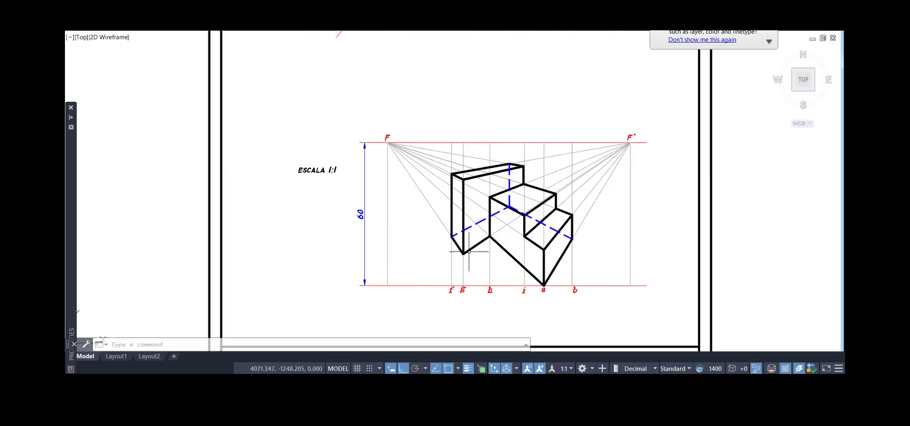
scroll(435, 242, up, 3)
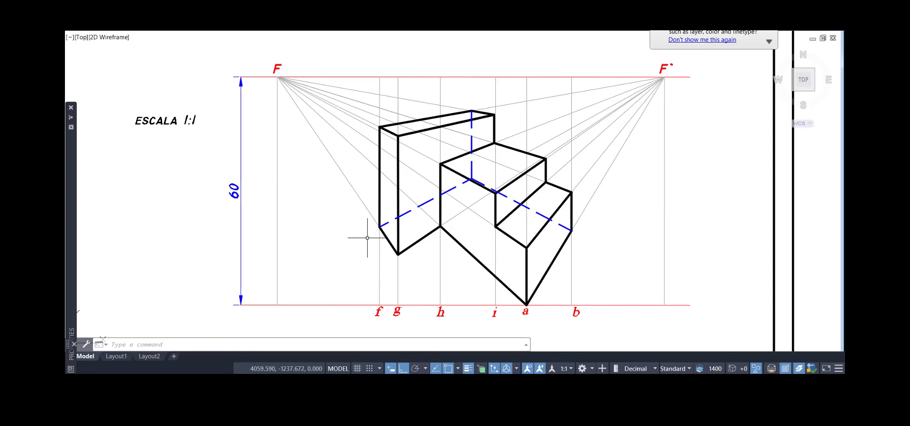
scroll(333, 229, down, 3)
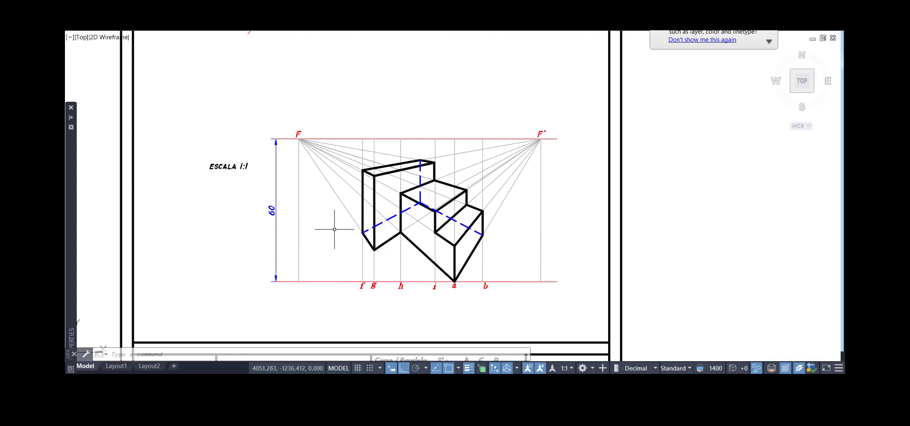
Highlight the lower stepped block's coloured faces in the 1:2 isometric, clear the selection and view the whole sheet.
mouse_move(410, 122)
middle_down()
mouse_move(426, 150)
mouse_move(453, 310)
middle_up()
middle_drag(533, 123, 496, 211)
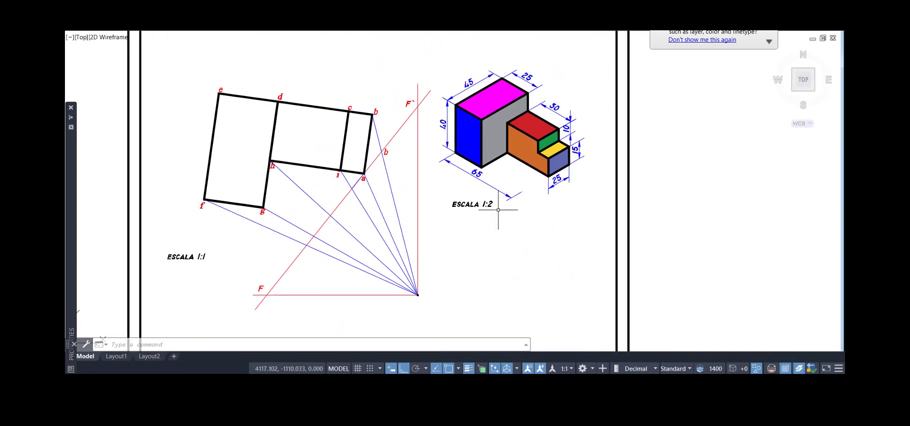
scroll(558, 170, up, 2)
click(558, 155)
click(501, 139)
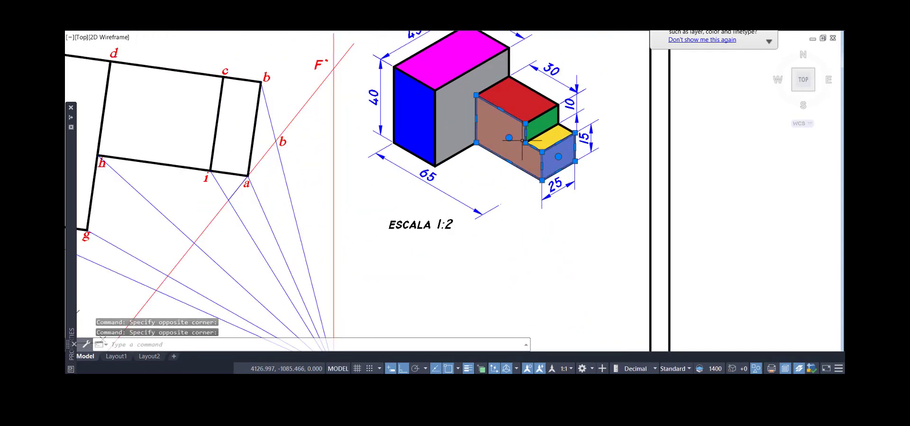
click(551, 138)
click(543, 123)
scroll(471, 167, down, 2)
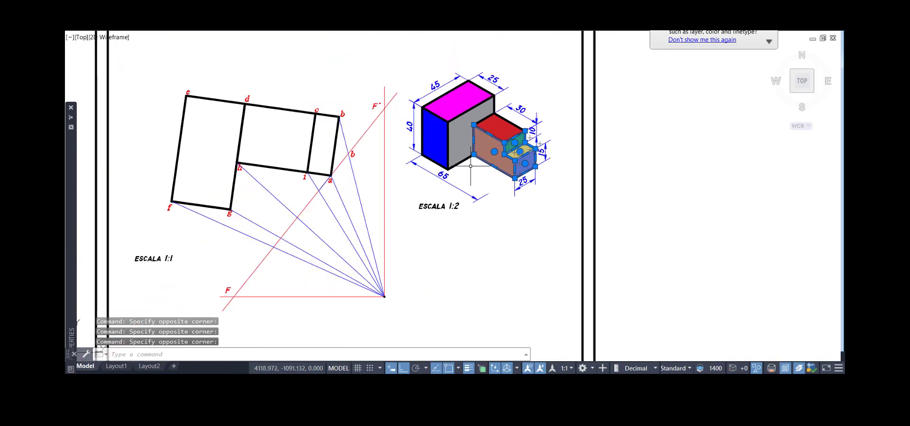
scroll(470, 166, down, 3)
scroll(520, 138, up, 3)
key(Escape)
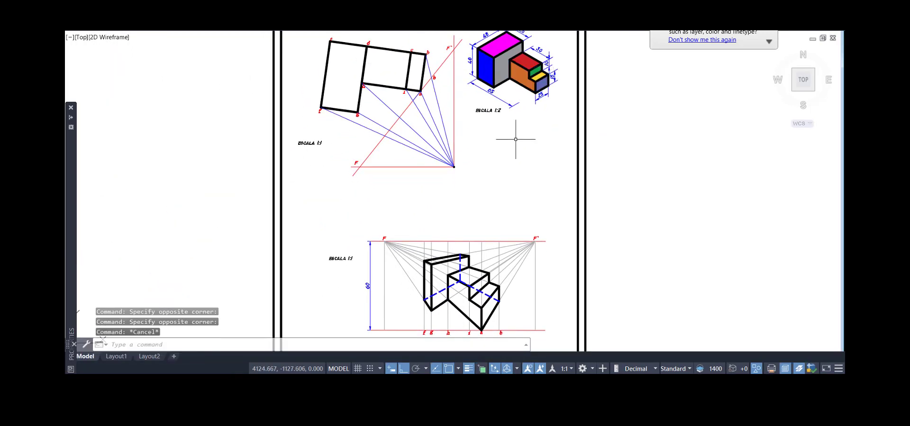
scroll(516, 158, down, 2)
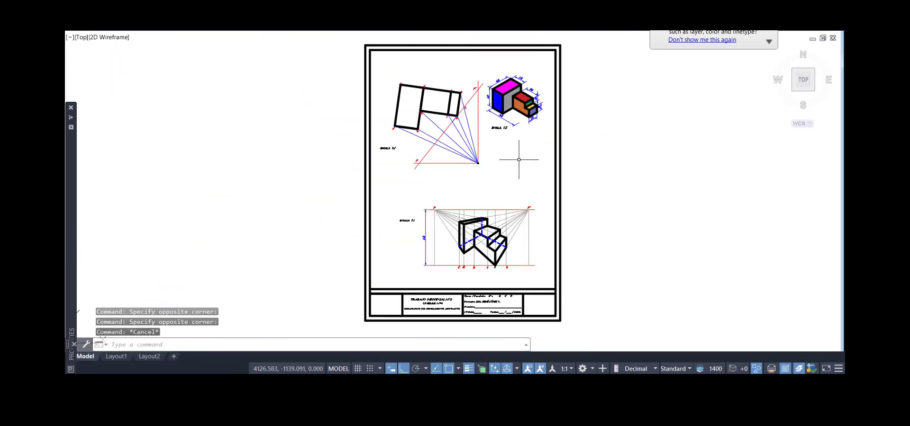
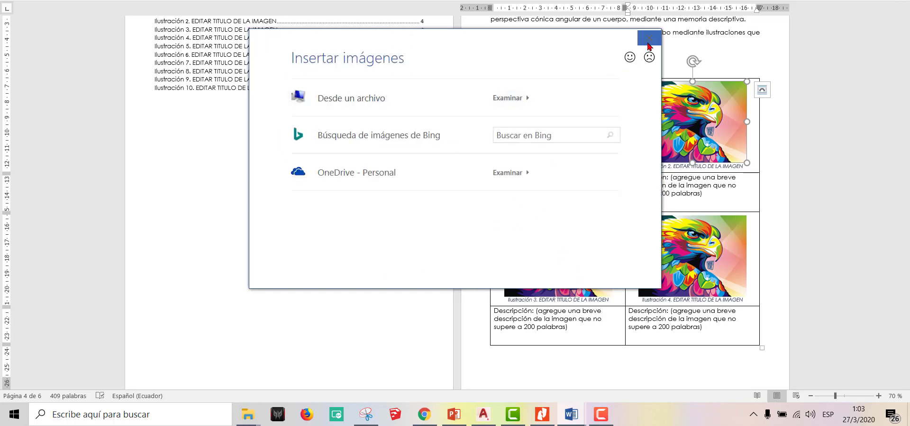
In the Word report, replace the Ilustración 2 picture with the BEAR image file from the Escritorio folder.
click(367, 99)
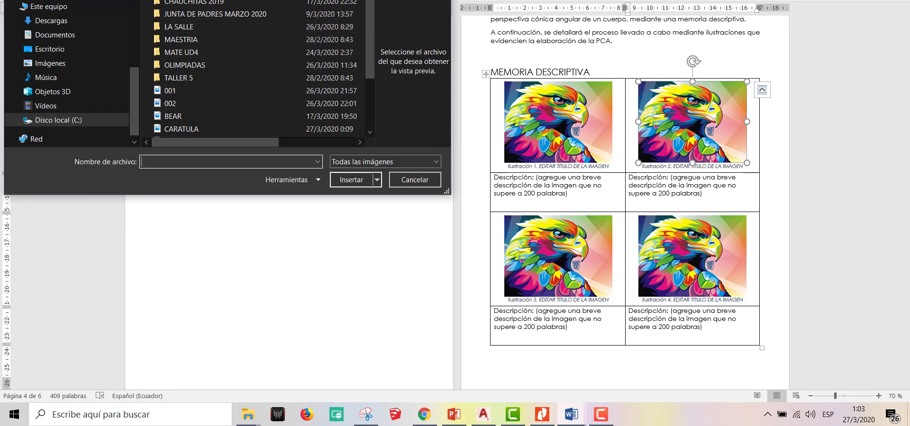
drag(228, 0, 245, 17)
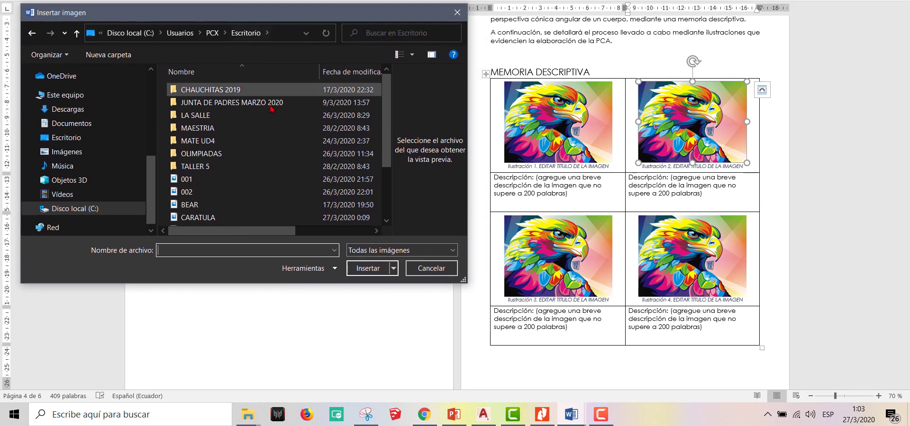
scroll(243, 101, down, 2)
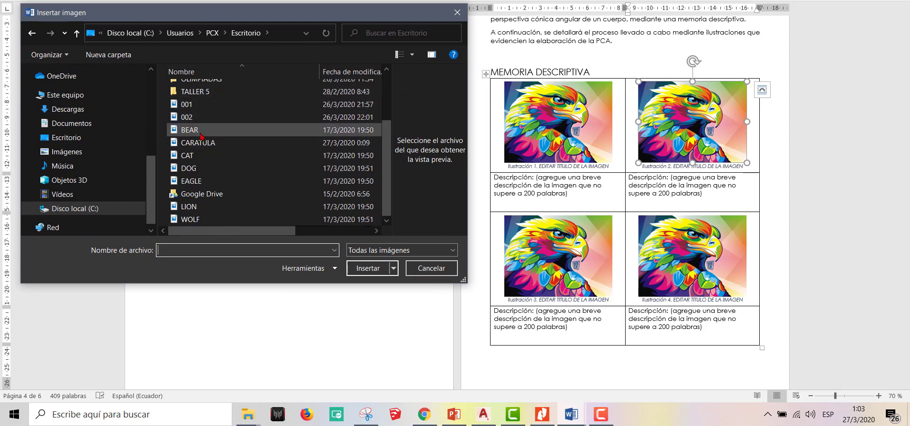
click(251, 130)
click(361, 268)
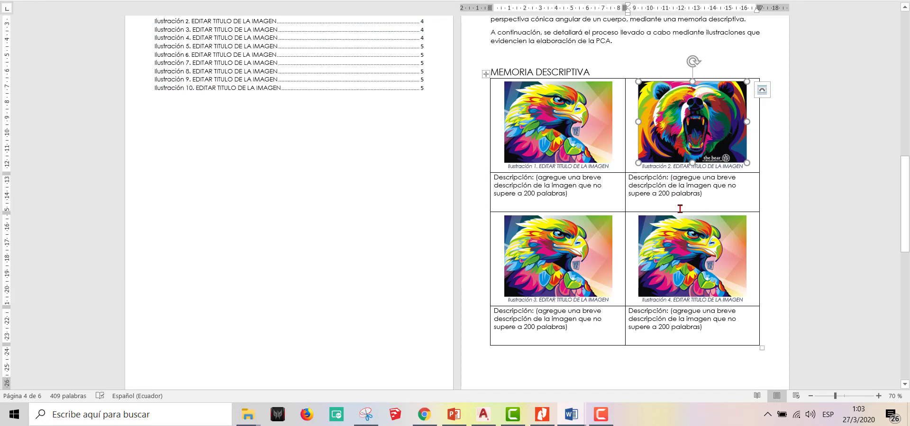
Replace the placeholder title in the Ilustración 1 caption with TOMA DE MEDIDAS.
click(566, 166)
triple_click(556, 166)
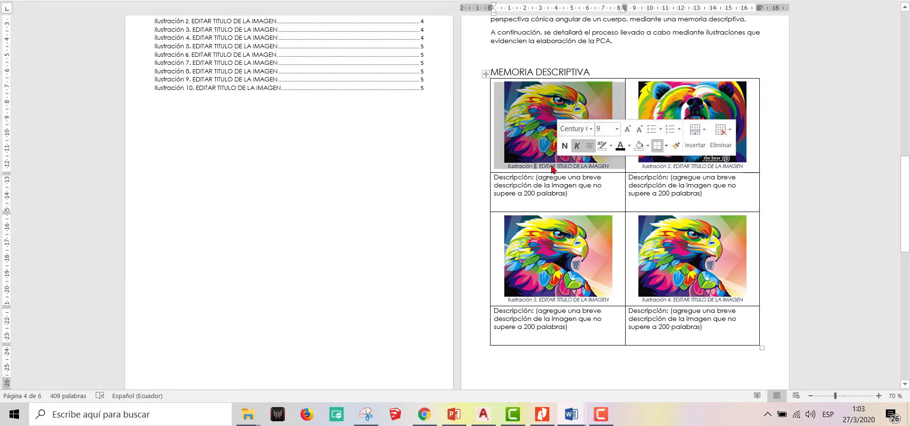
click(549, 166)
ctrl+scroll(582, 178, up, 3)
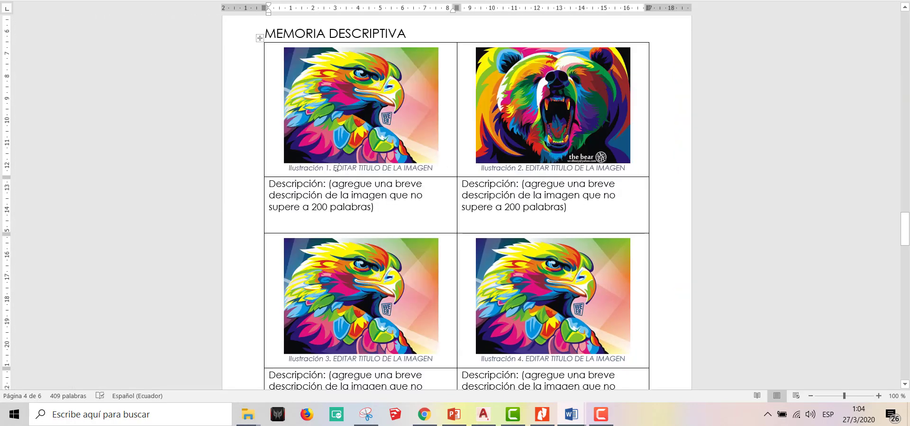
drag(334, 168, 433, 169)
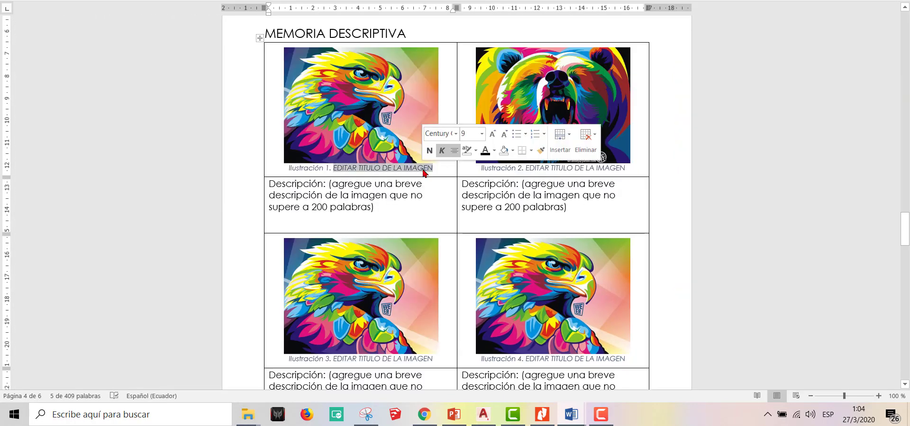
text(TOMA DE MEDIDAS)
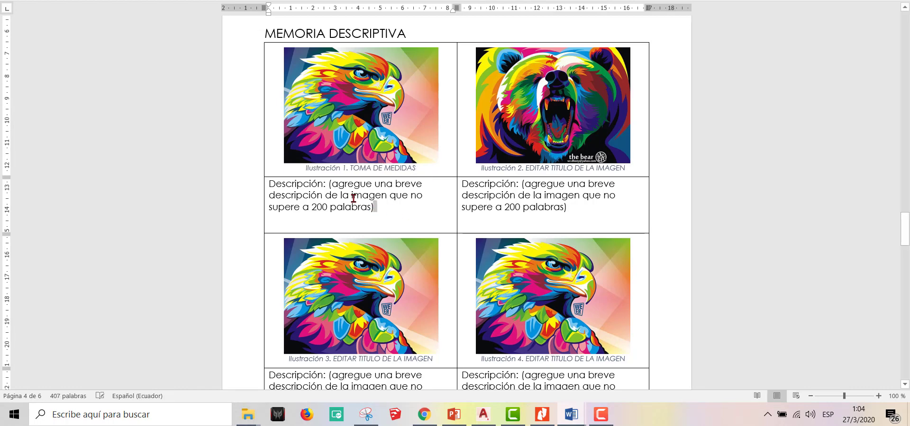
Try replacing the description placeholder under Ilustración 1 with the text PRIMERO, and undo the replacement.
drag(377, 209, 295, 190)
text(PRIN)
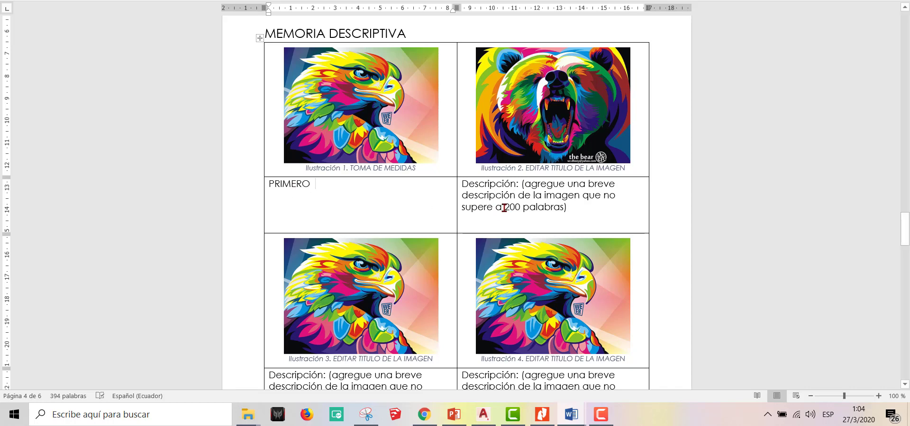
drag(503, 208, 561, 207)
click(352, 209)
key(ctrl+z)
key(ctrl+z)
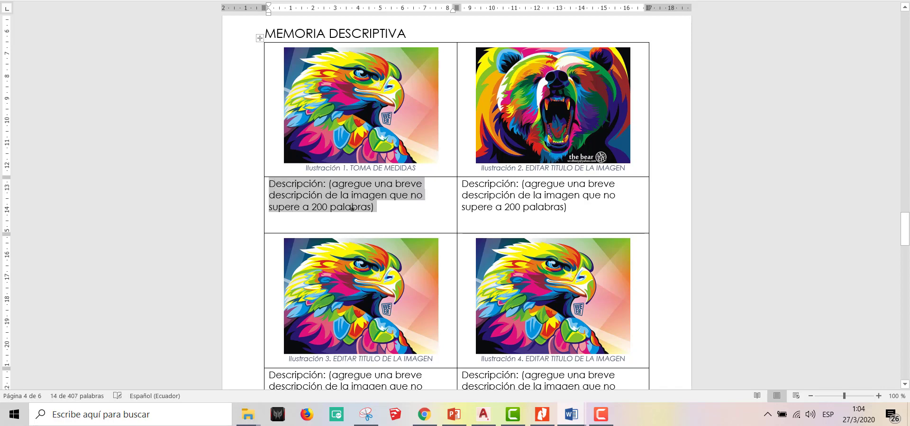
click(551, 169)
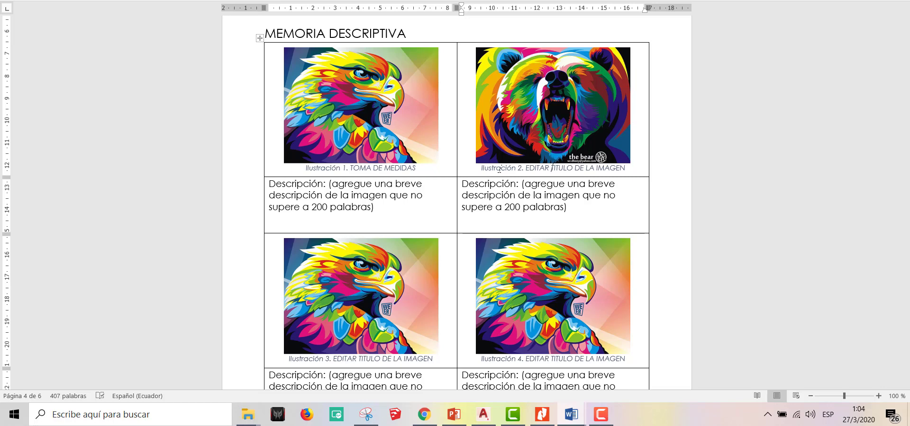
scroll(499, 169, down, 2)
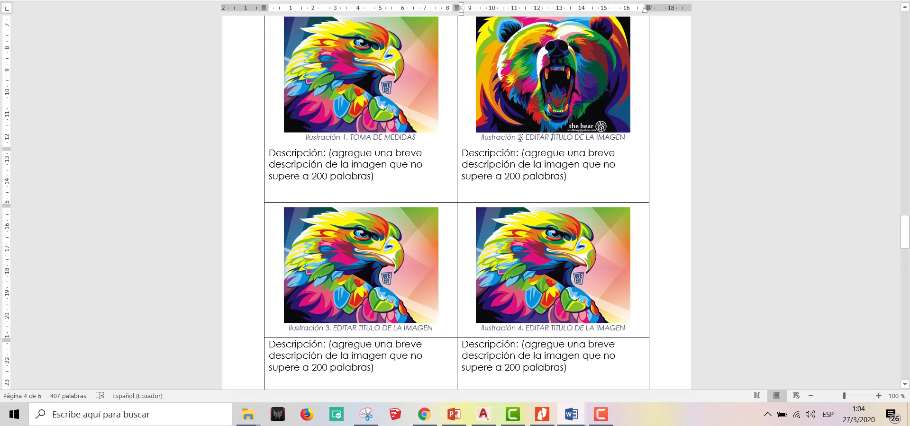
scroll(383, 174, up, 2)
click(378, 172)
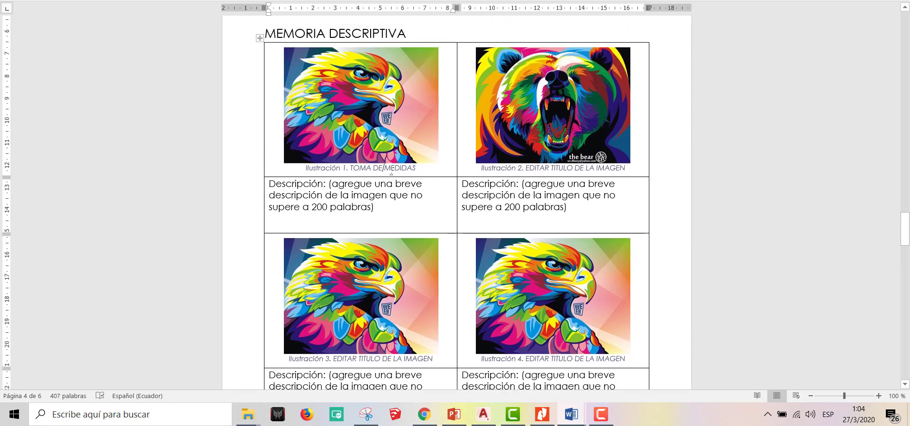
Update the entire TABLA DE ILUSTRACIONES so its entries match the edited captions.
scroll(391, 173, up, 15)
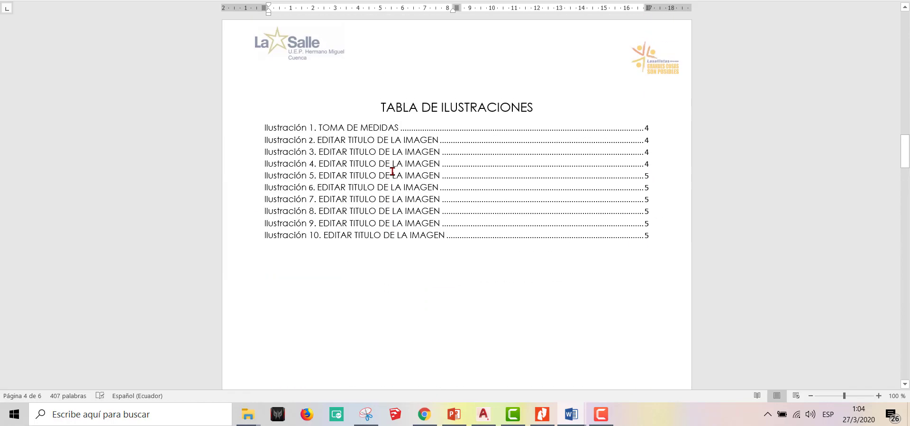
click(370, 130)
right_click(370, 130)
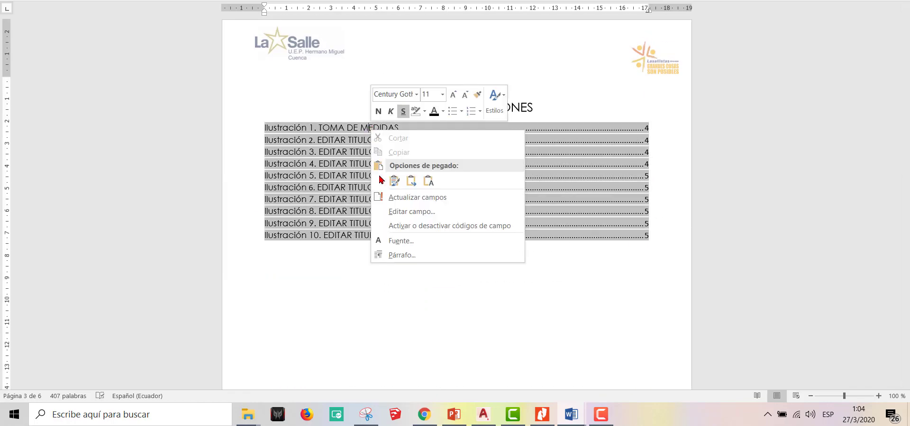
click(405, 198)
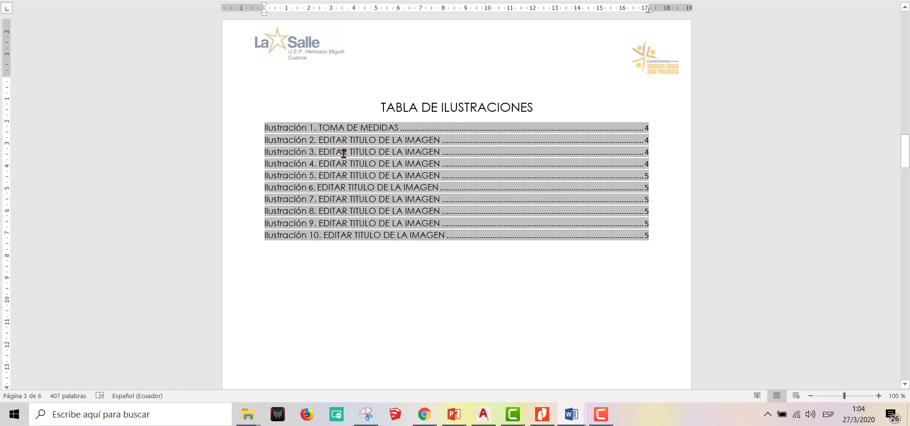
right_click(370, 127)
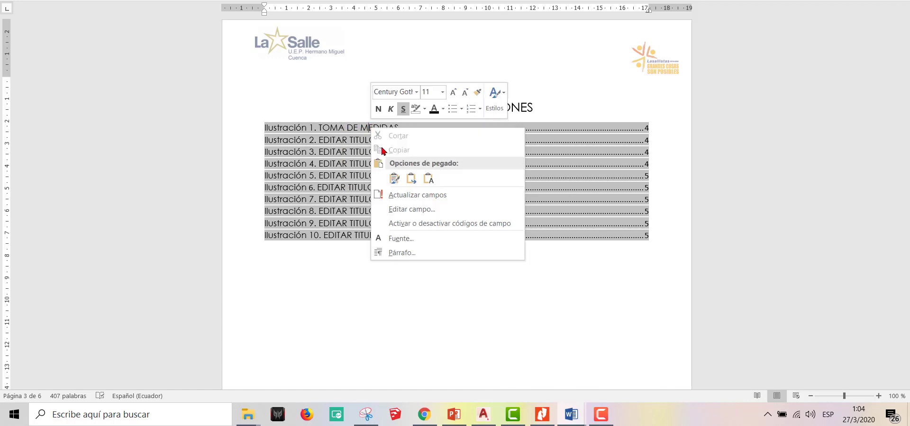
click(414, 195)
click(398, 164)
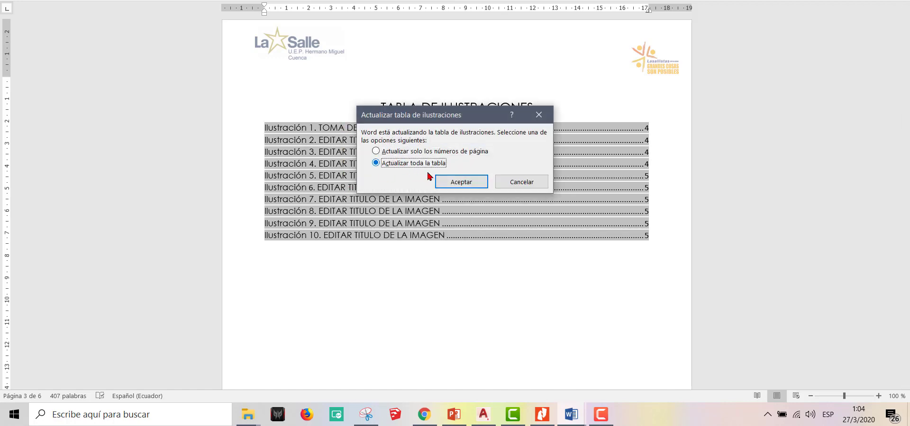
click(438, 180)
Replace the placeholder title in the Ilustración 2 caption under the bear picture with PRIMERAS FUGAS.
scroll(406, 151, down, 10)
scroll(409, 152, down, 9)
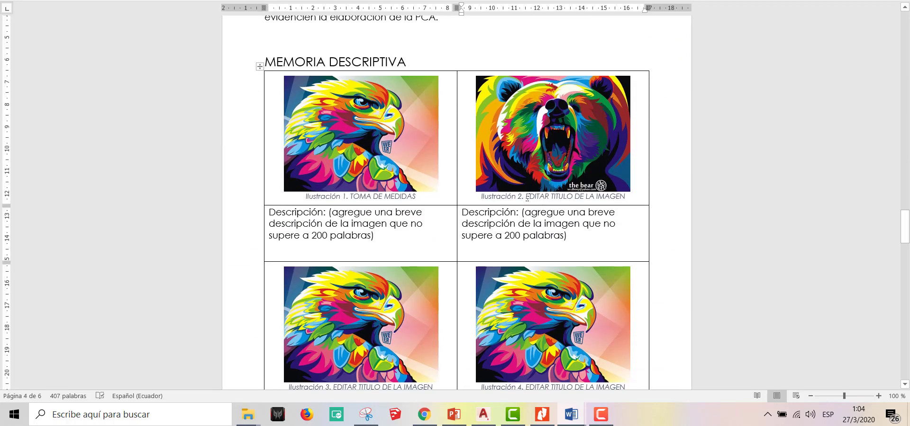
drag(526, 198, 610, 198)
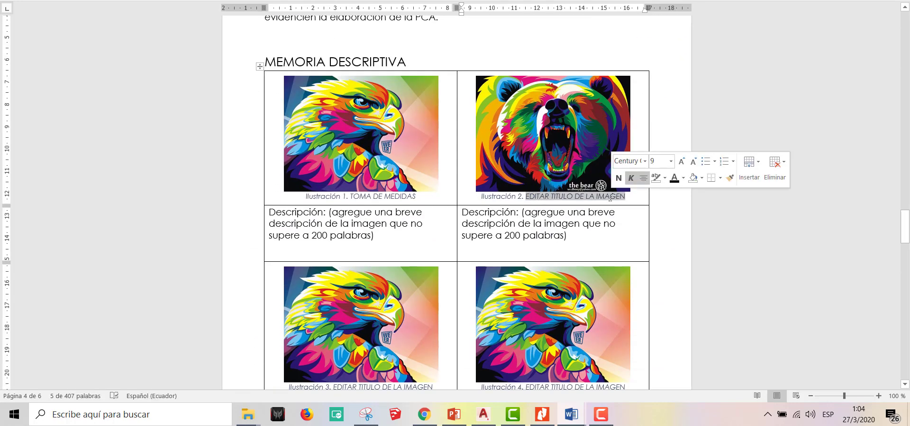
key(Delete)
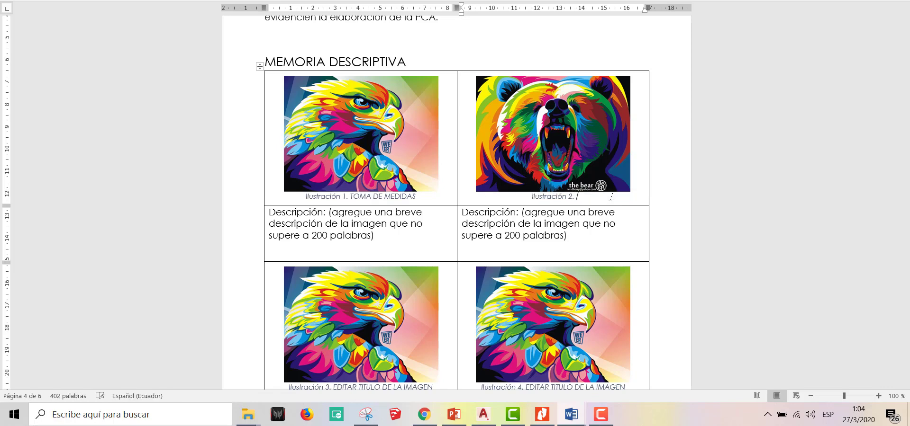
text(PRIMERAS FUGAS)
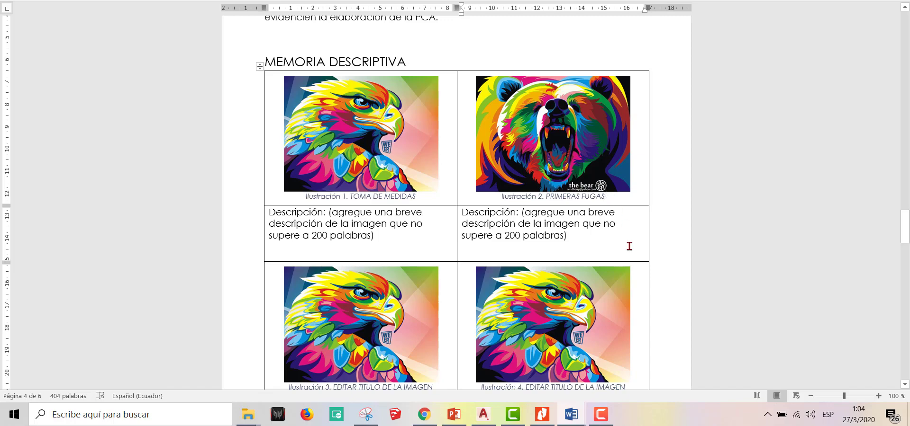
Update the entire TABLA DE ILUSTRACIONES so the Ilustración 2 entry takes its edited caption, PRIMERAS FUGAS.
scroll(574, 230, up, 15)
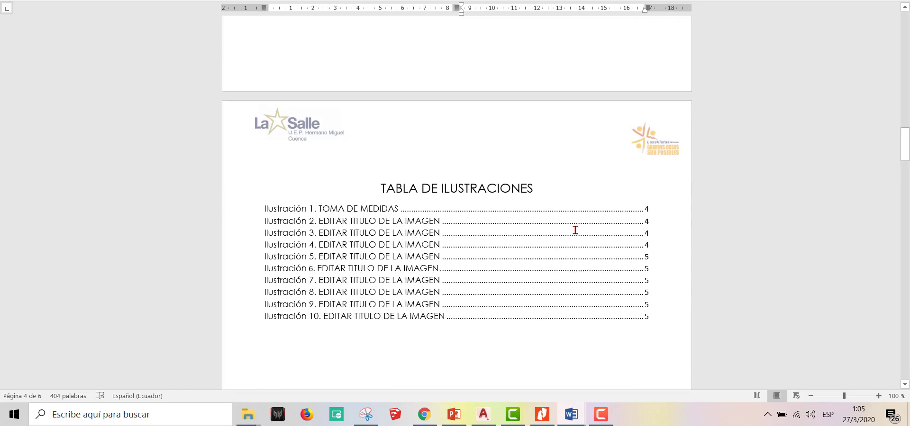
right_click(359, 226)
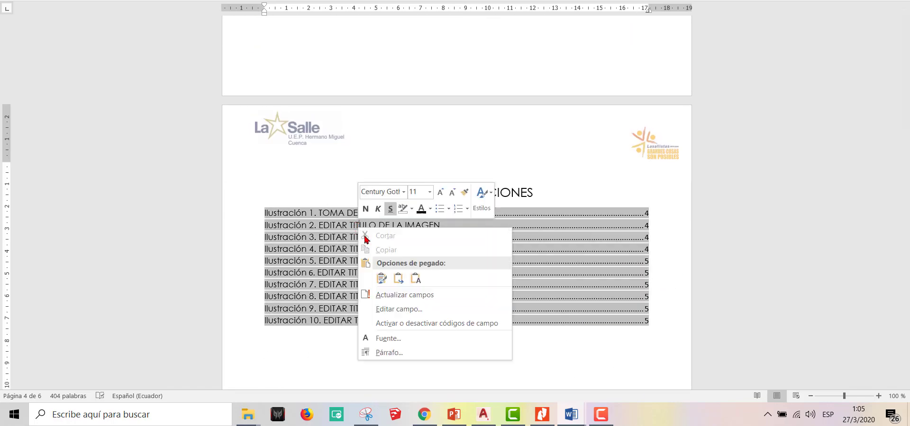
click(394, 295)
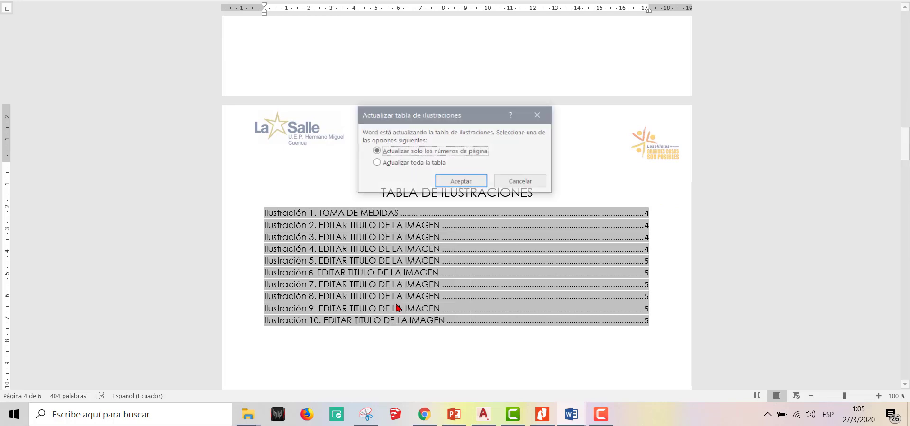
click(388, 164)
click(451, 182)
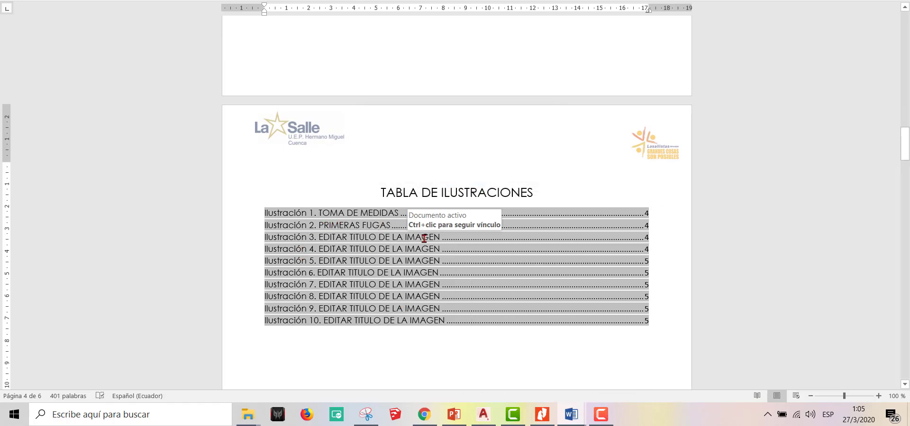
click(461, 282)
click(404, 347)
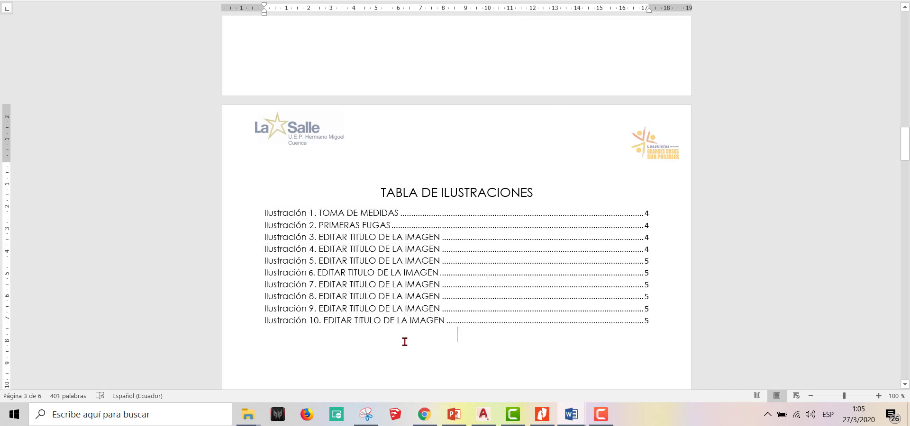
Look through the report from the TABLA DE ILUSTRACIONES and the MEMORIA DESCRIPTIVA picture table to the CONCLUSIONES Y RECOMENDACIONES section.
scroll(404, 342, down, 2)
scroll(406, 294, down, 2)
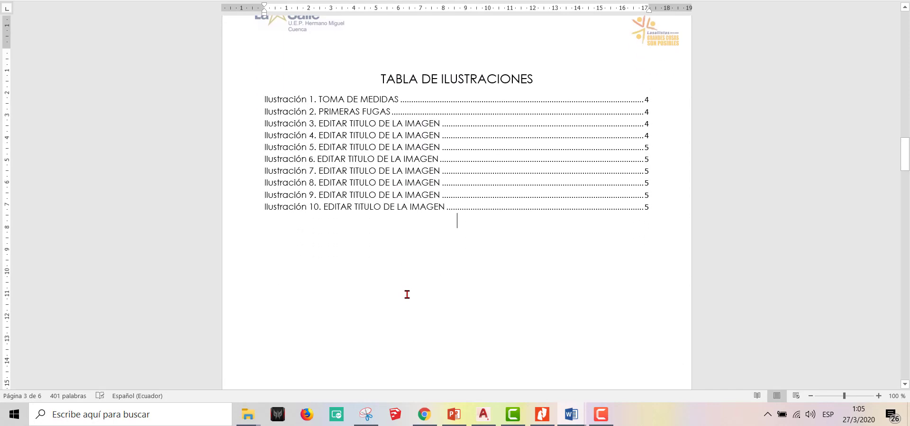
scroll(406, 295, up, 5)
scroll(407, 294, down, 15)
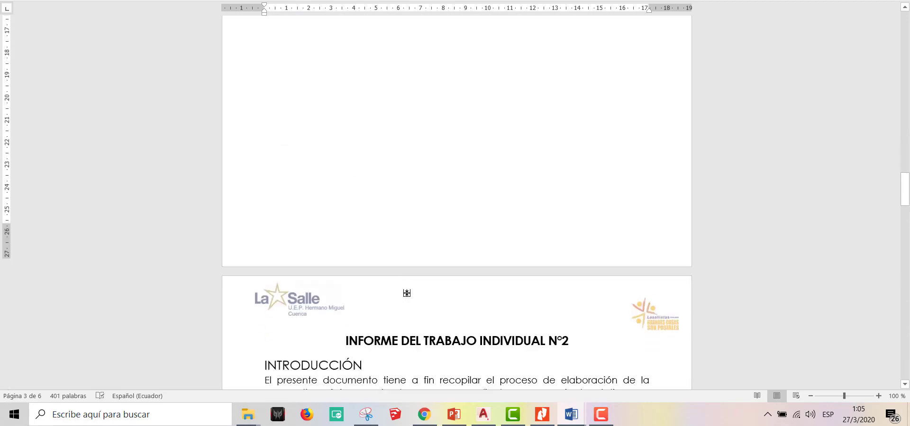
scroll(406, 292, down, 13)
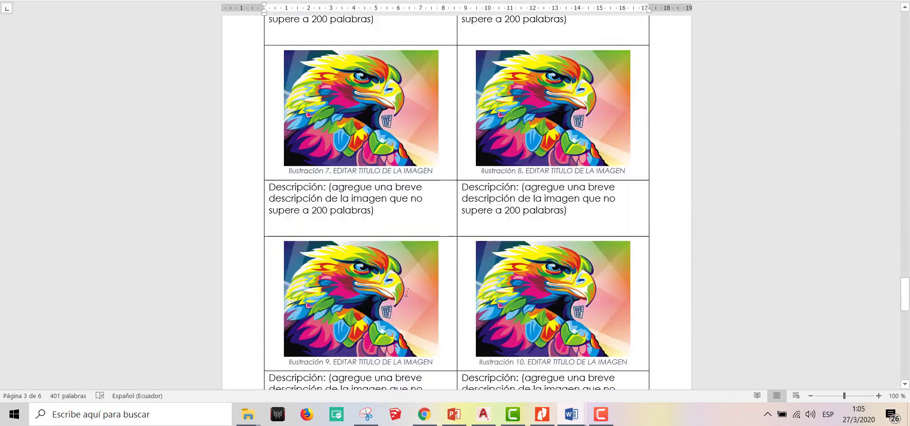
scroll(406, 292, up, 5)
scroll(406, 296, up, 14)
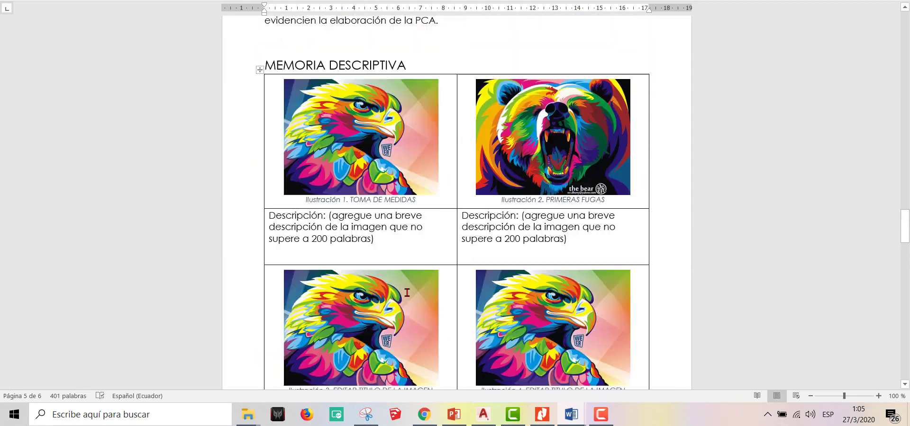
scroll(407, 289, down, 8)
scroll(421, 260, down, 18)
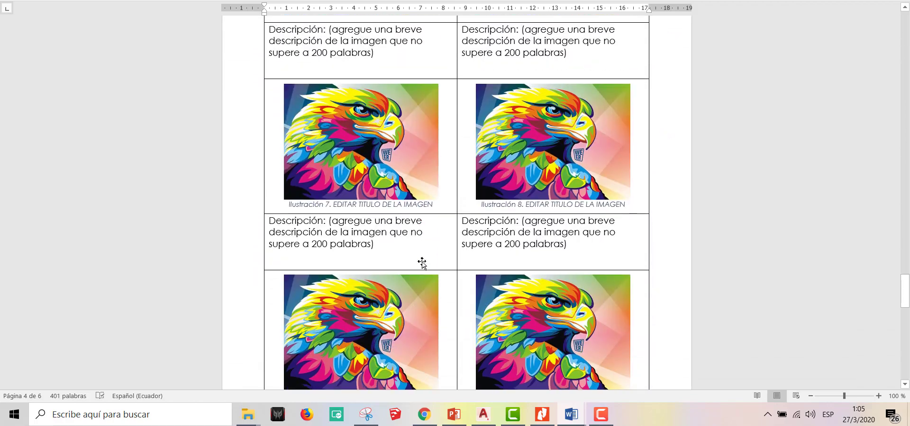
scroll(422, 262, up, 5)
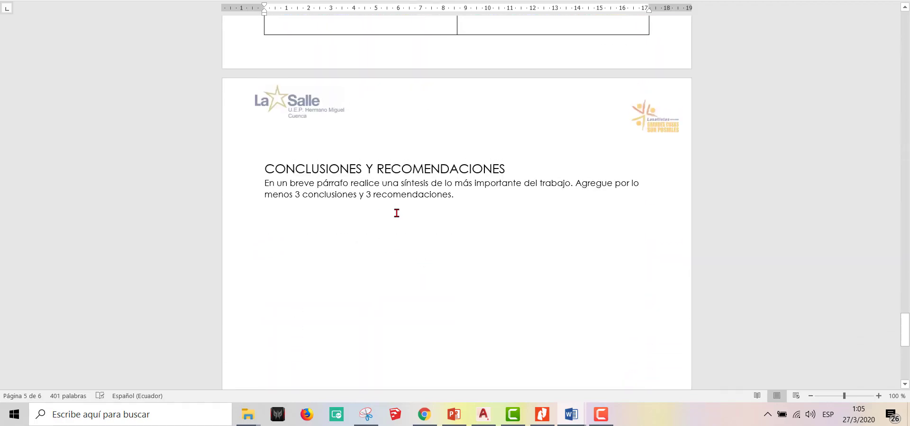
scroll(396, 213, up, 20)
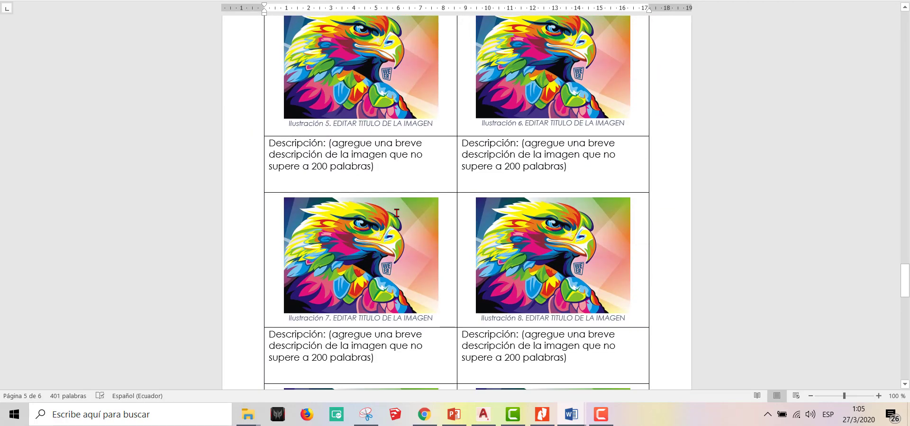
scroll(397, 214, up, 20)
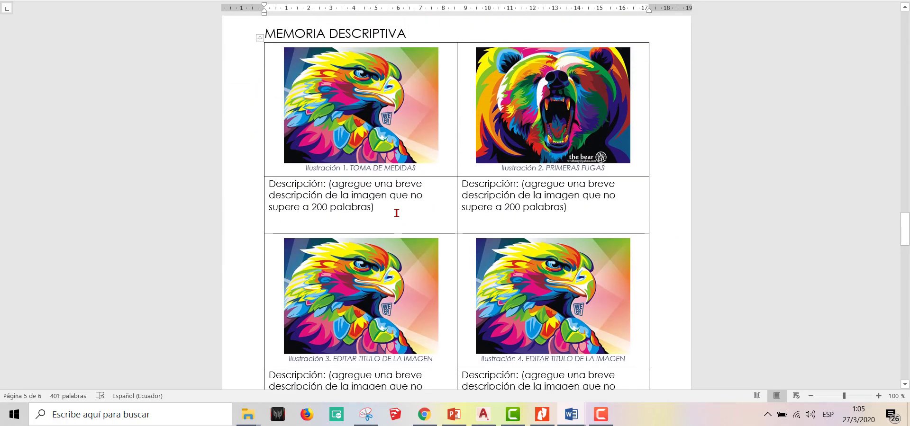
Replace the Ilustración 3 eagle picture in the MEMORIA DESCRIPTIVA table with the image file CAT from the Escritorio folder.
scroll(396, 213, down, 5)
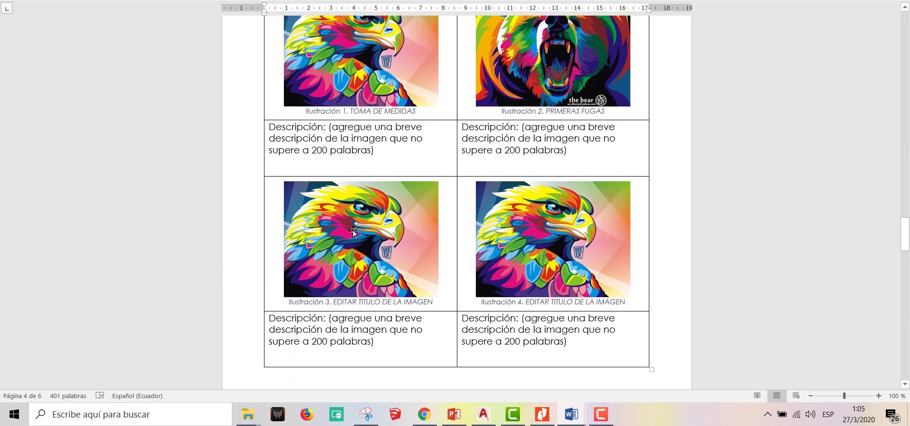
click(353, 228)
right_click(353, 229)
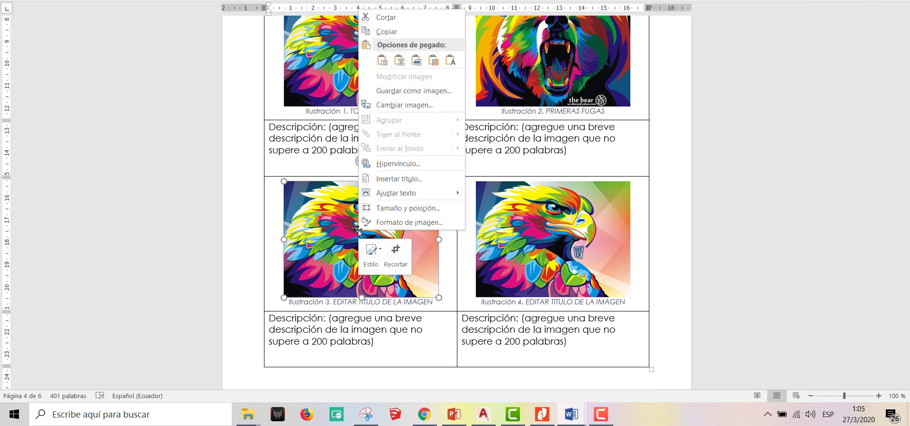
click(388, 106)
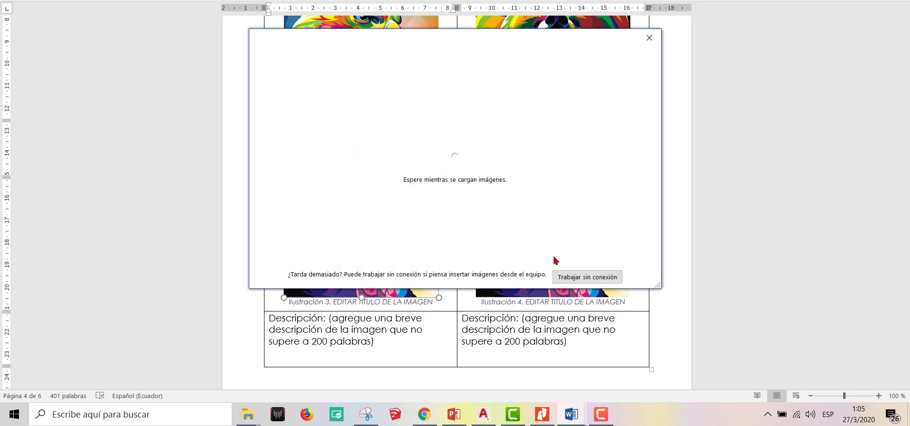
click(334, 110)
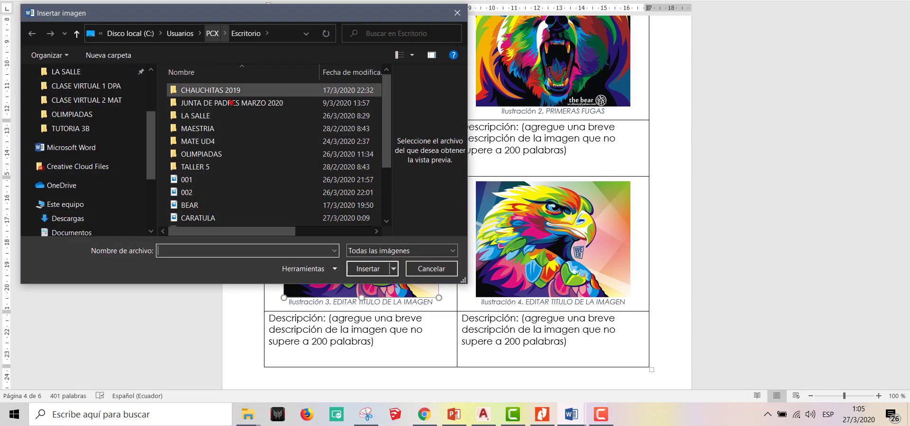
scroll(231, 103, down, 2)
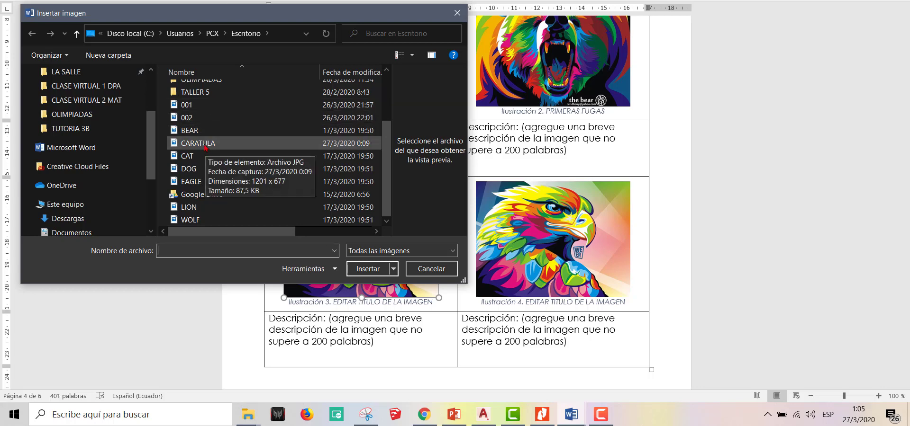
click(205, 147)
click(205, 159)
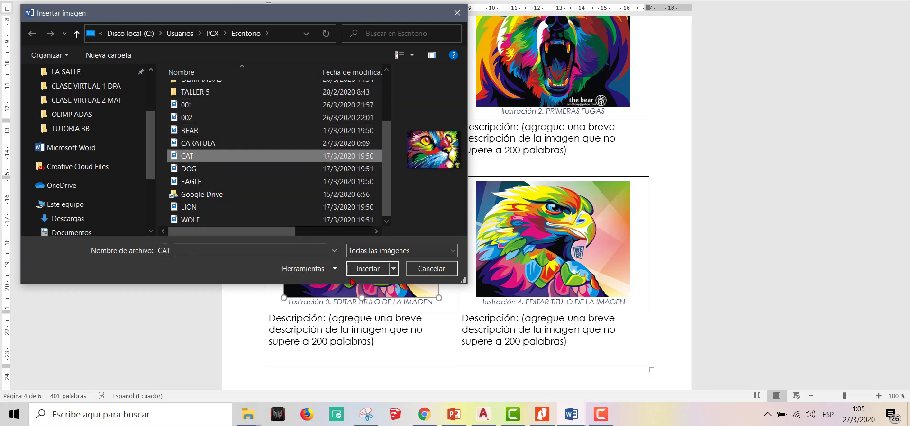
click(368, 270)
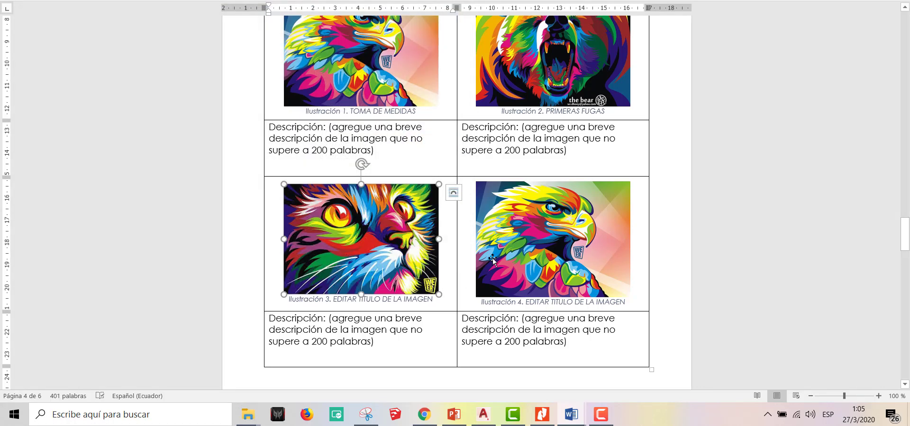
Replace the placeholder title in the Ilustración 3 caption under the cat picture with TOMA DE ALTURAS.
double_click(381, 299)
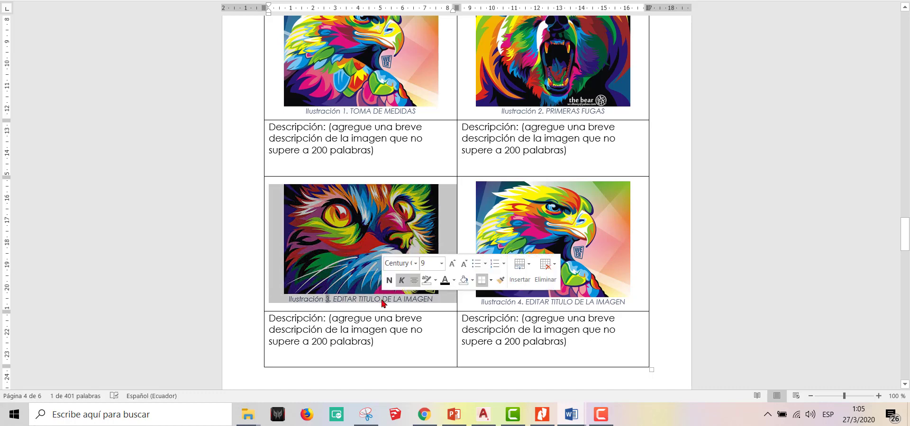
click(364, 299)
drag(340, 300, 418, 299)
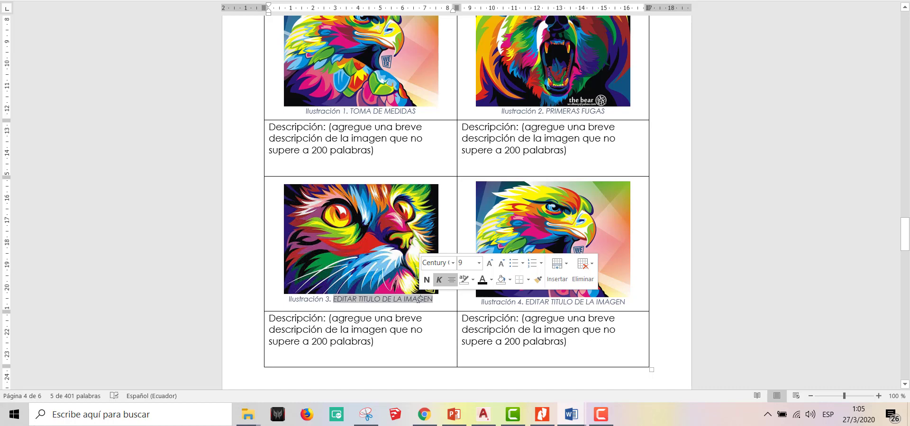
text(TOMA DE )
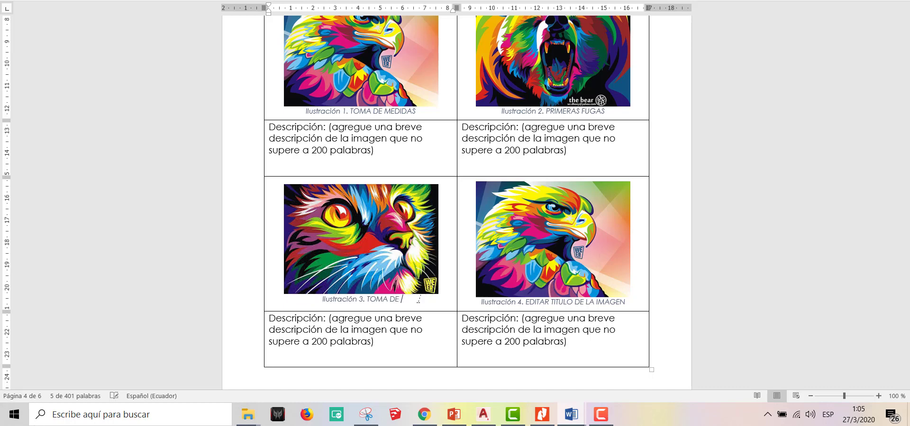
text(ALTURAS)
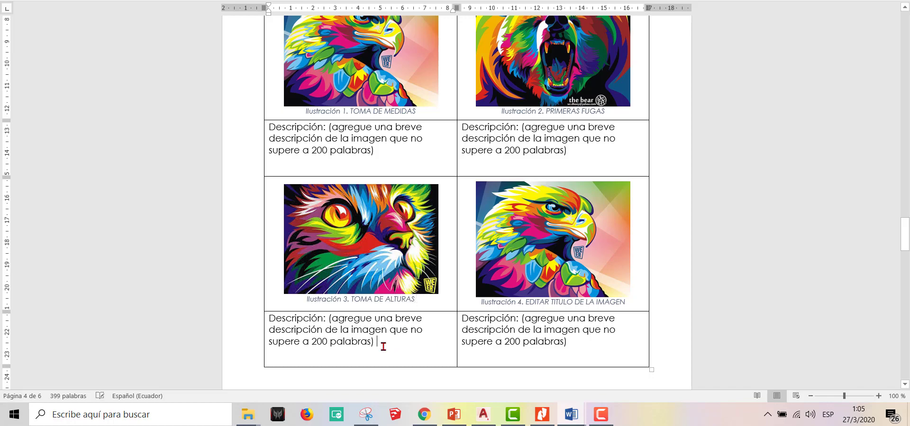
drag(384, 346, 329, 325)
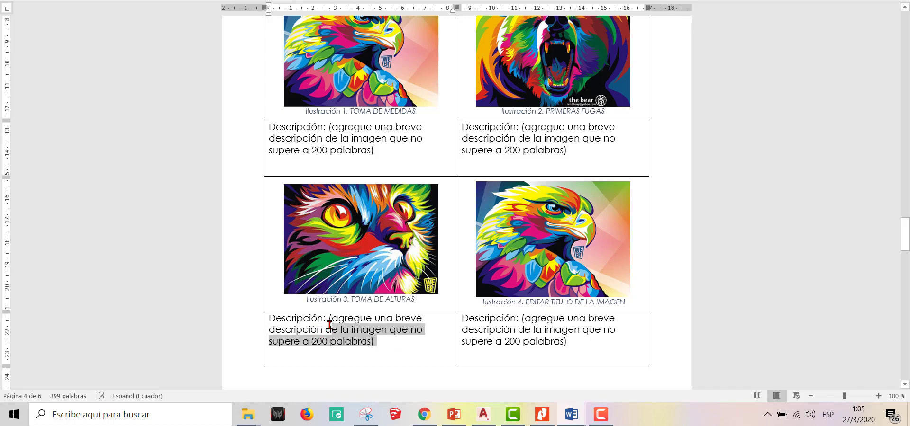
click(314, 266)
Update the entire TABLA DE ILUSTRACIONES so the Ilustración 3 entry takes its edited caption, TOMA DE ALTURAS.
scroll(324, 257, up, 10)
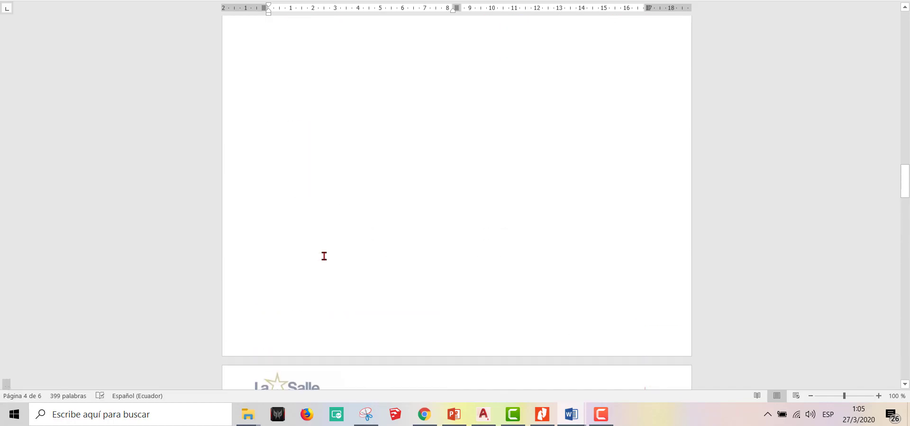
scroll(324, 256, down, 10)
scroll(319, 257, up, 1)
scroll(300, 197, down, 3)
click(365, 164)
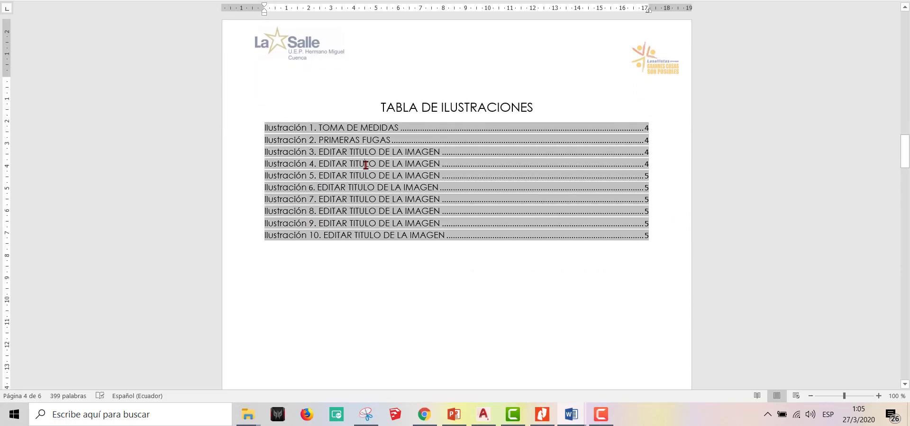
right_click(380, 161)
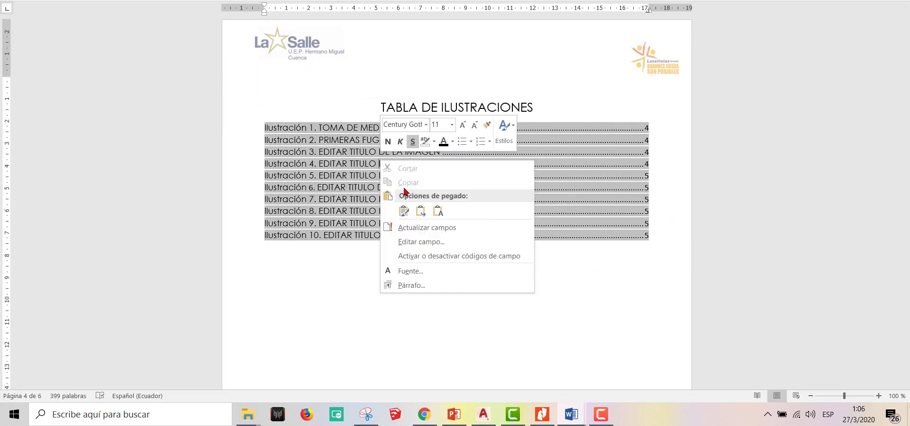
click(405, 226)
click(393, 163)
click(457, 183)
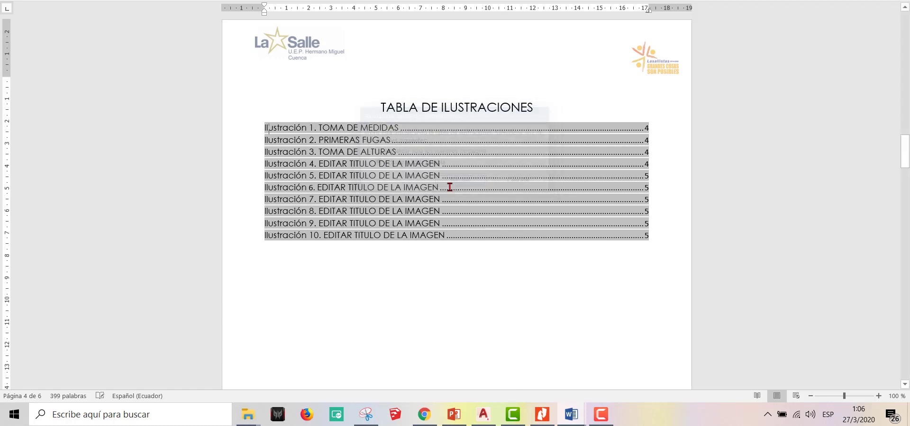
click(378, 272)
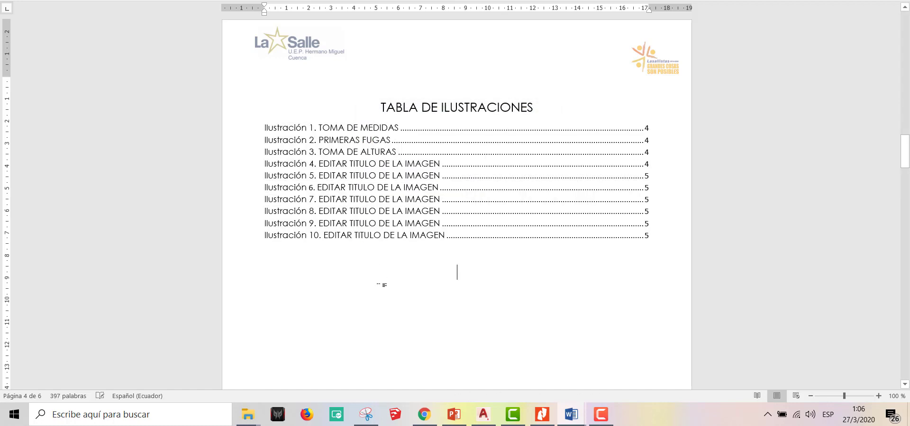
Review the updated illustrations table, the pictures and captions in MEMORIA DESCRIPTIVA, and the instructions under CONCLUSIONES Y RECOMENDACIONES.
scroll(379, 286, up, 10)
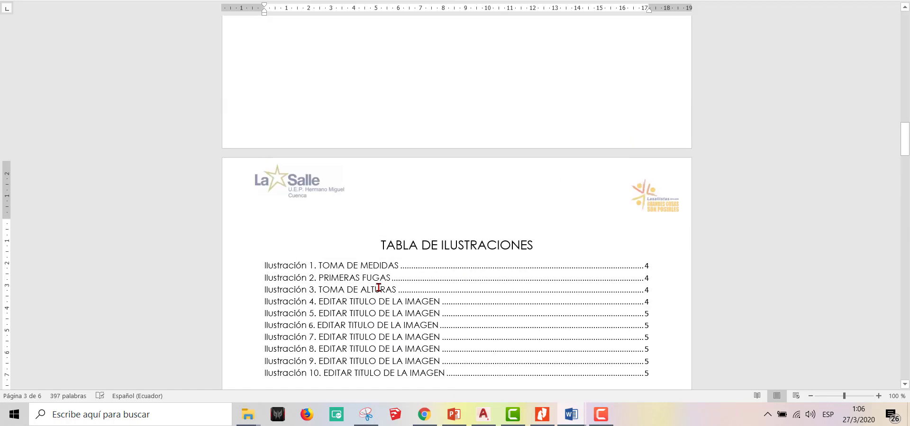
scroll(378, 287, down, 13)
scroll(378, 287, down, 15)
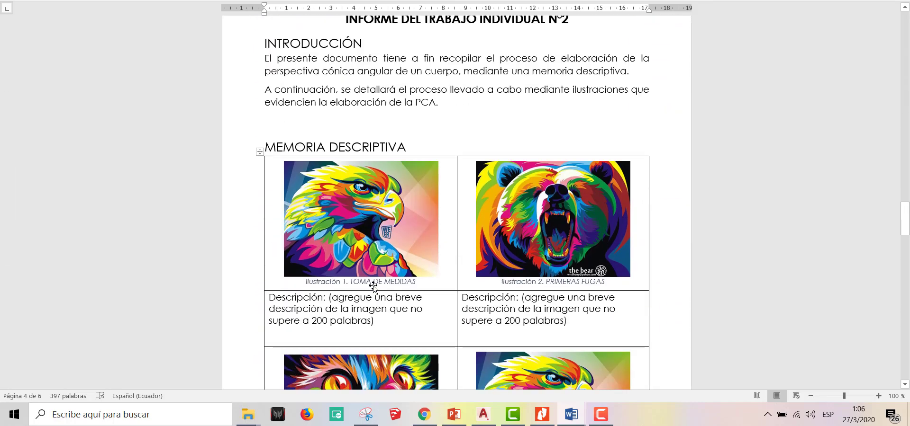
scroll(549, 223, down, 4)
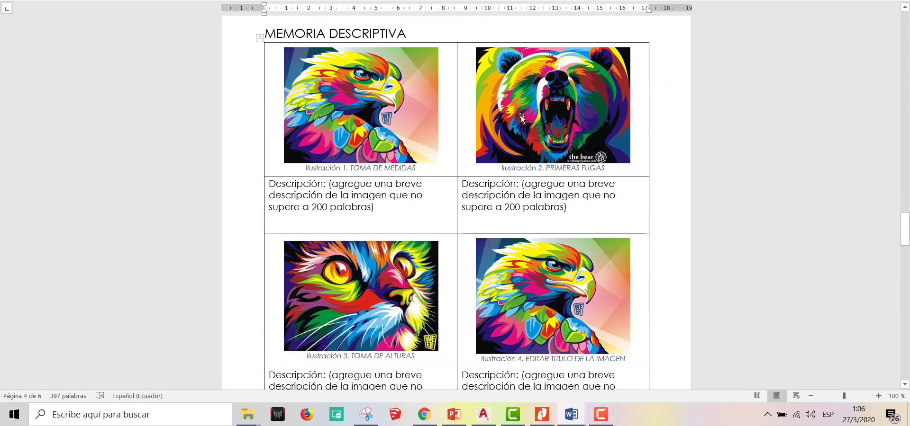
scroll(464, 170, down, 3)
scroll(408, 223, up, 3)
click(502, 123)
click(507, 267)
scroll(490, 198, down, 1)
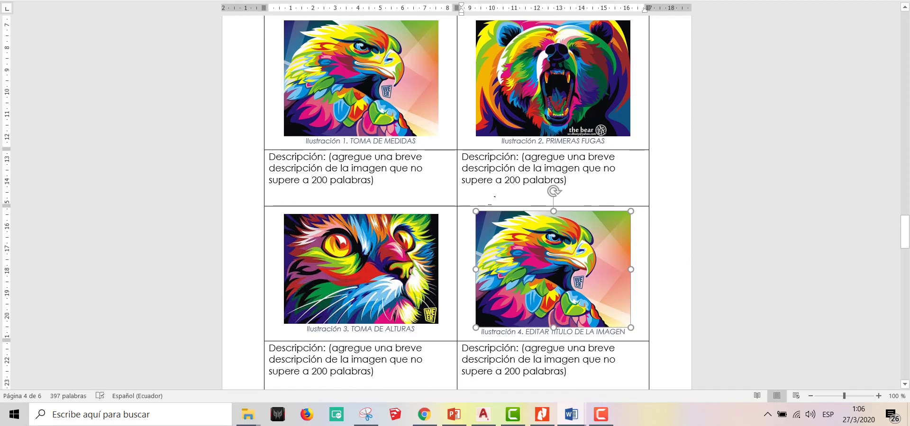
scroll(424, 219, down, 20)
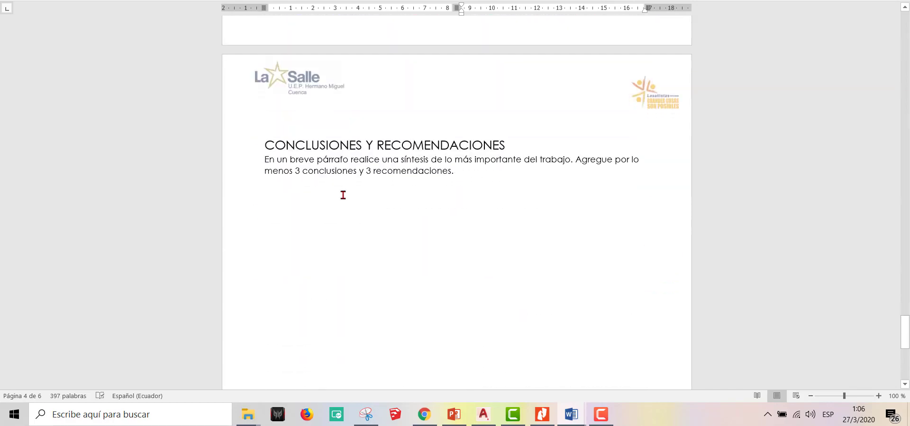
Remove the blank line above the CONCLUSIONES Y RECOMENDACIONES heading on the report's last page.
click(311, 120)
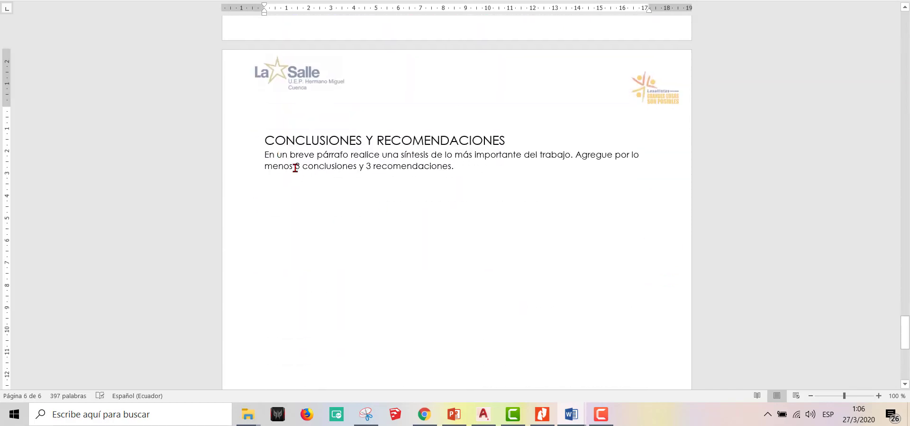
key(Delete)
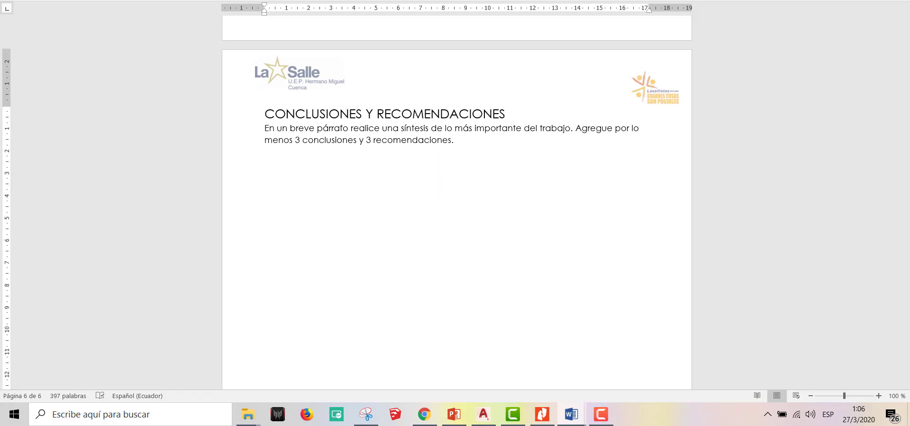
Export the report as a PDF to the Escritorio folder, naming the file INFORME_ followed by the student's surname.
key(alt+a)
click(51, 116)
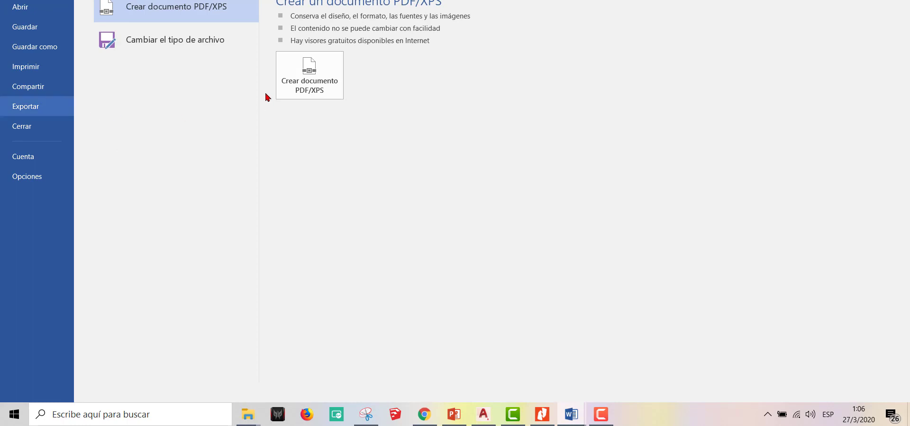
click(302, 90)
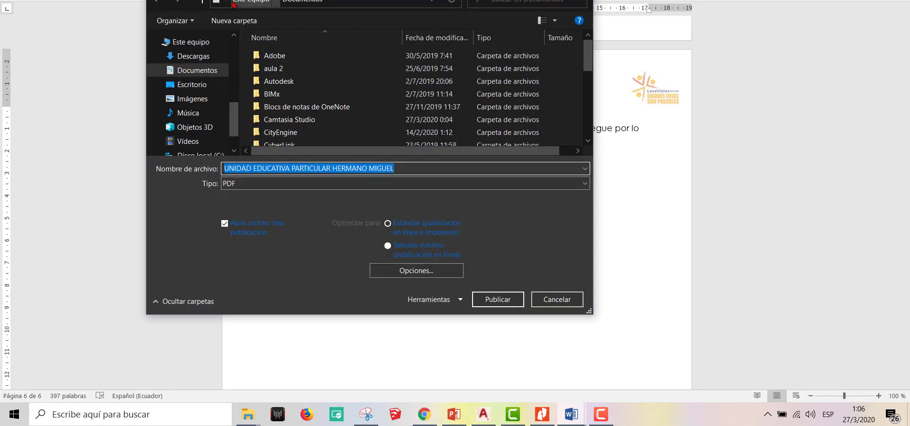
click(206, 86)
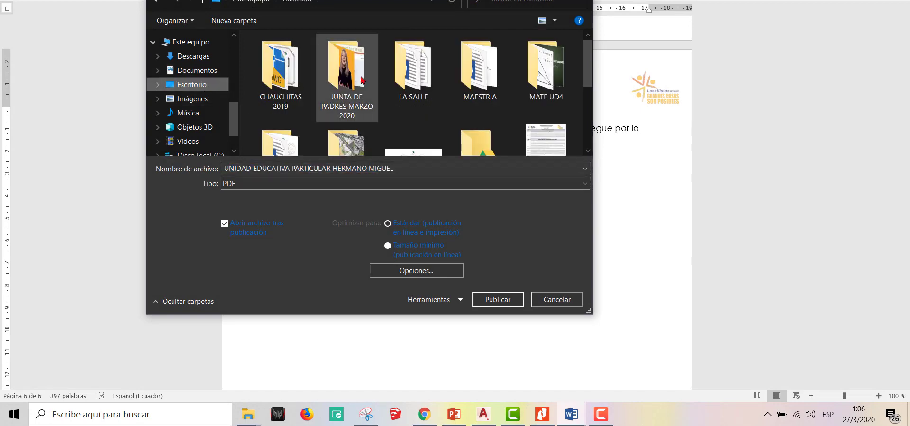
scroll(348, 62, down, 3)
click(409, 169)
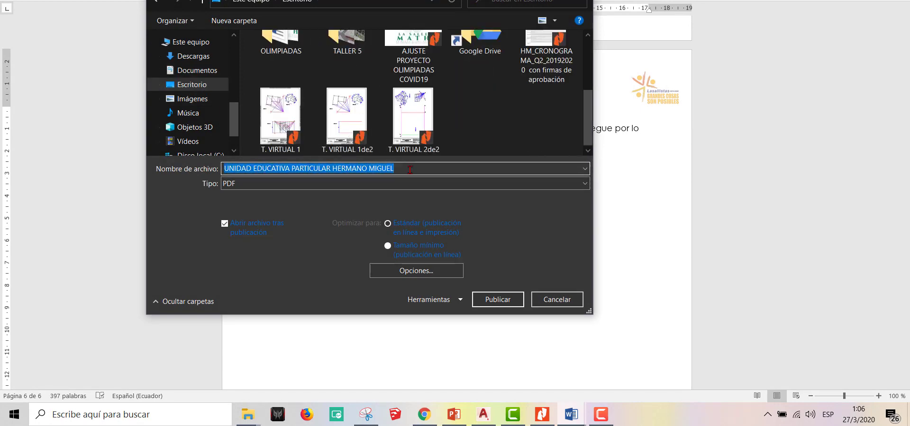
text(LOP)
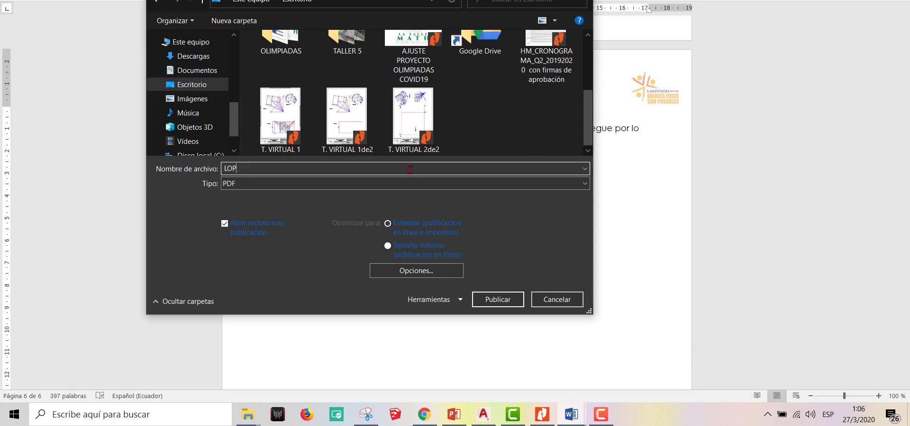
text(INFORME_)
click(497, 301)
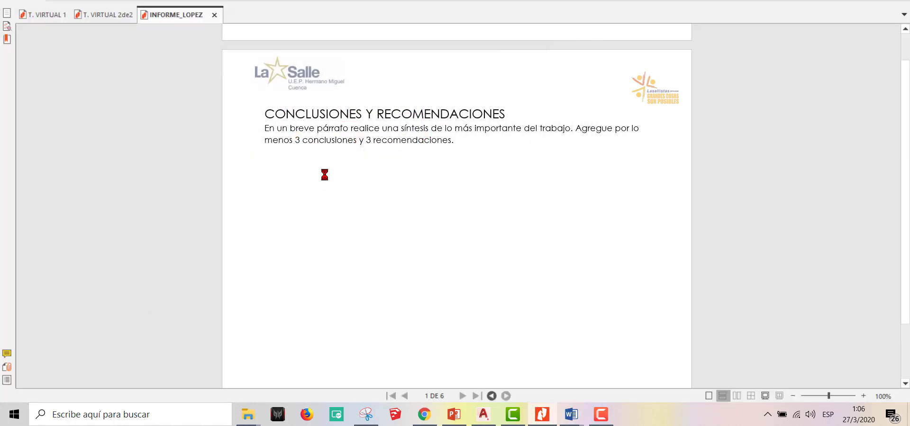
Review the exported PDF from the illustrations table through the introduction to the pictures and captions in MEMORIA DESCRIPTIVA.
scroll(342, 137, down, 15)
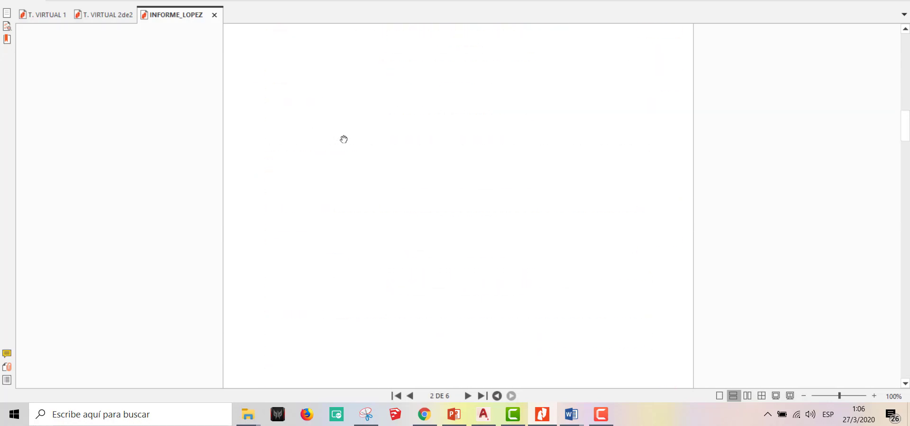
scroll(343, 139, down, 10)
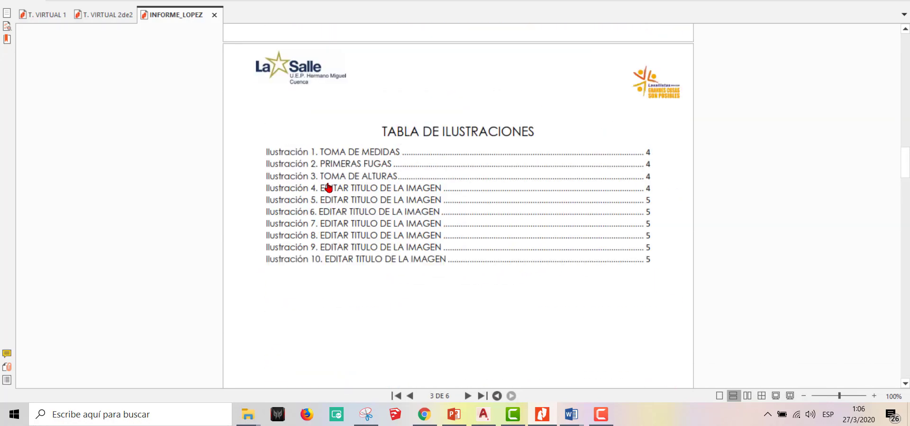
scroll(328, 188, down, 6)
scroll(328, 188, down, 3)
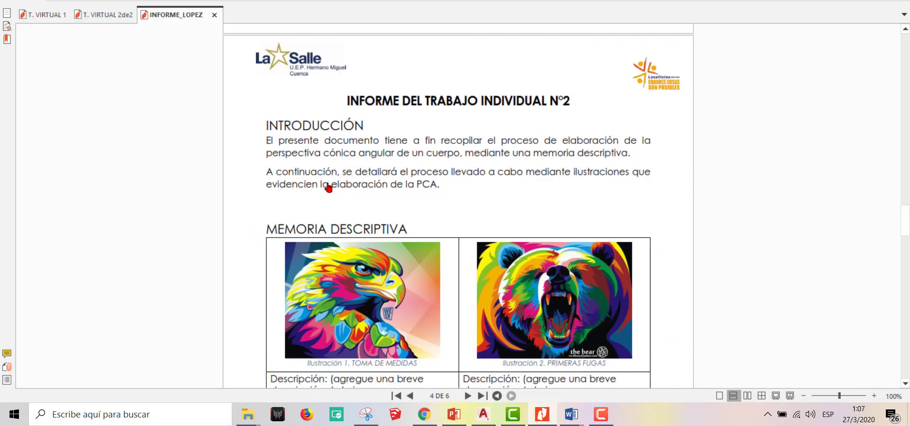
scroll(328, 188, down, 3)
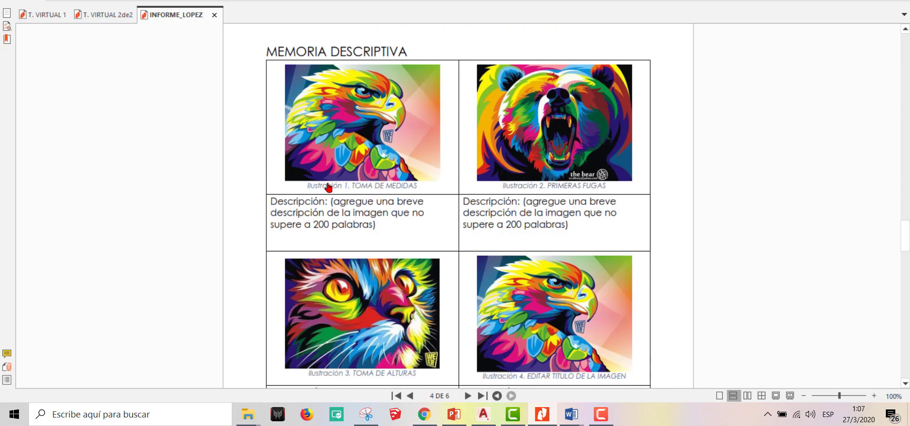